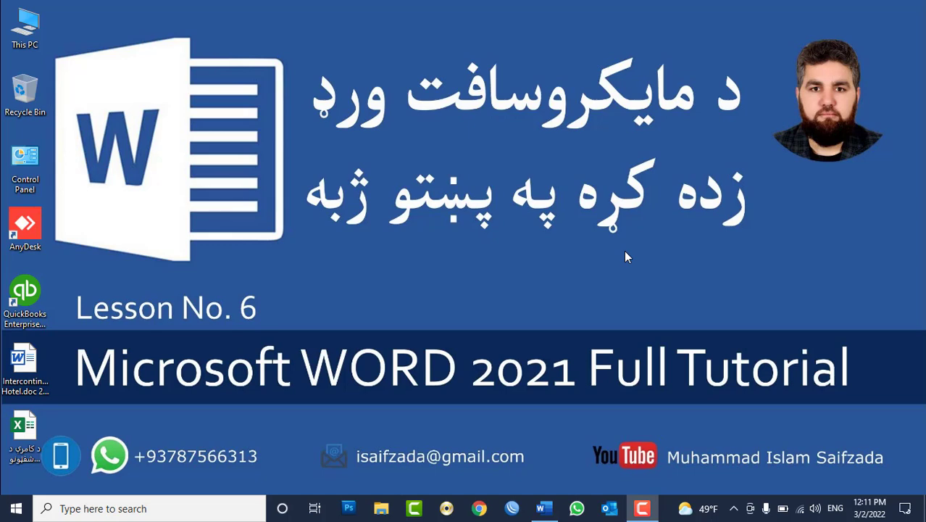
Step: Refresh the desktop and launch Word to a blank Document1
right_click(402, 259)
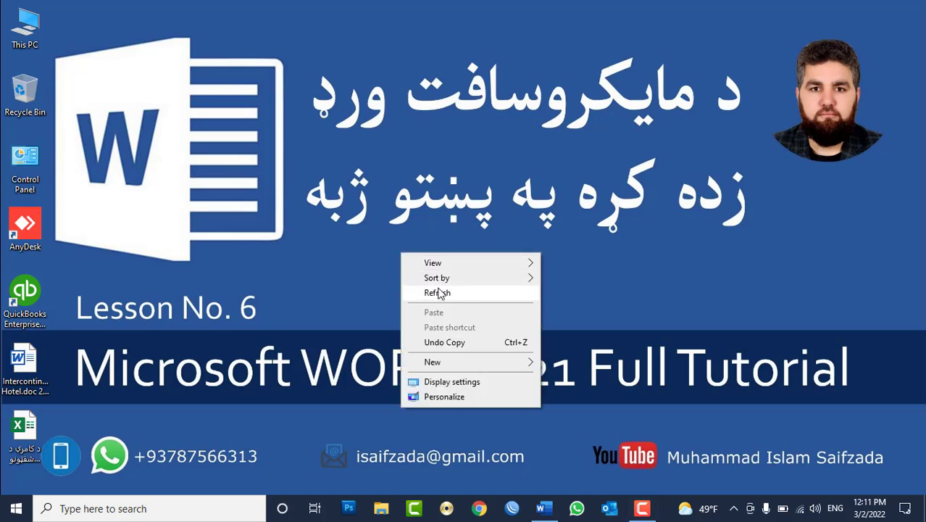
click(441, 293)
click(545, 508)
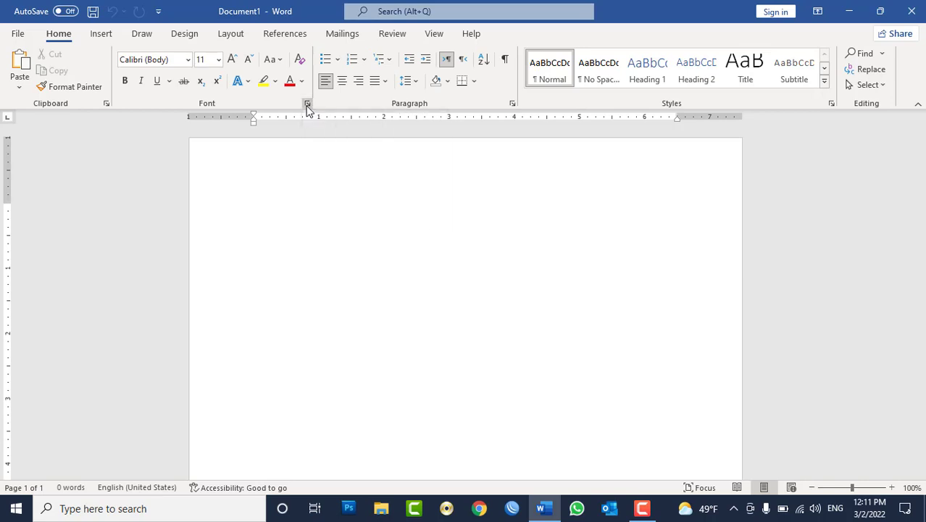
click(307, 106)
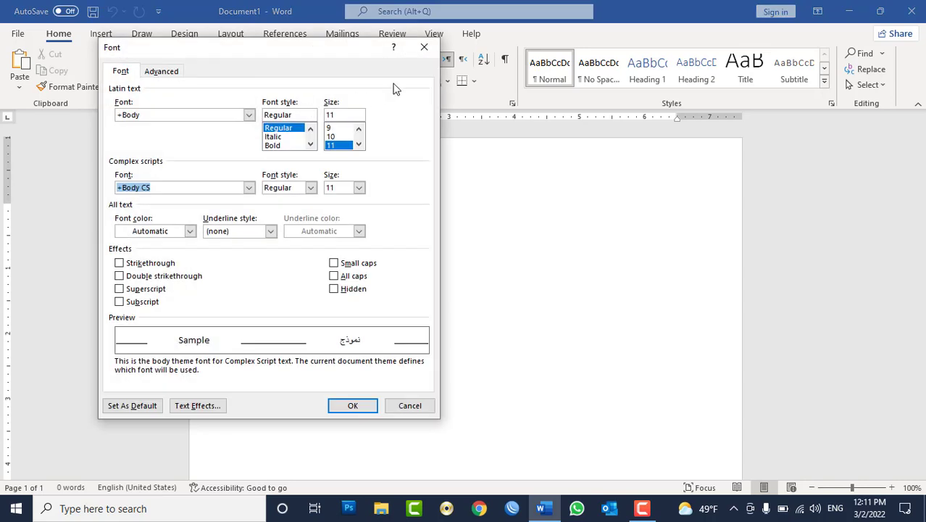
click(422, 46)
click(106, 104)
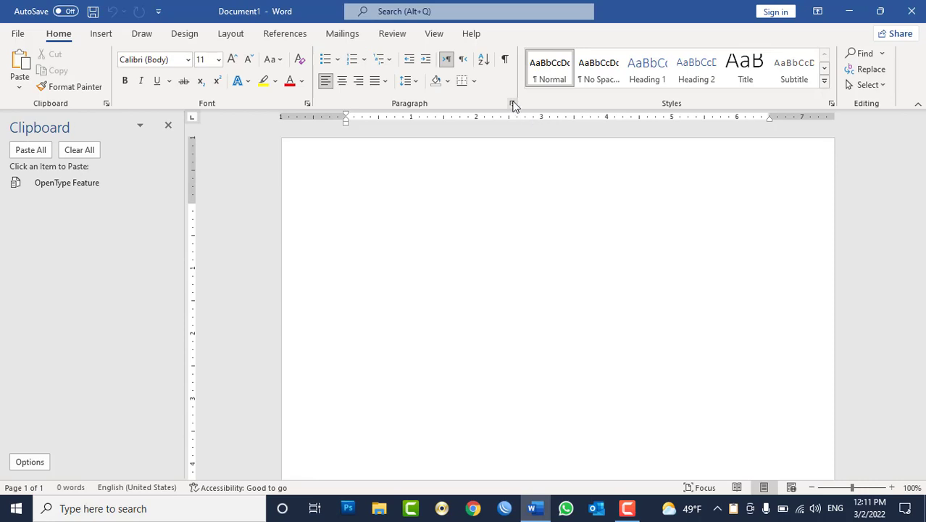
click(169, 126)
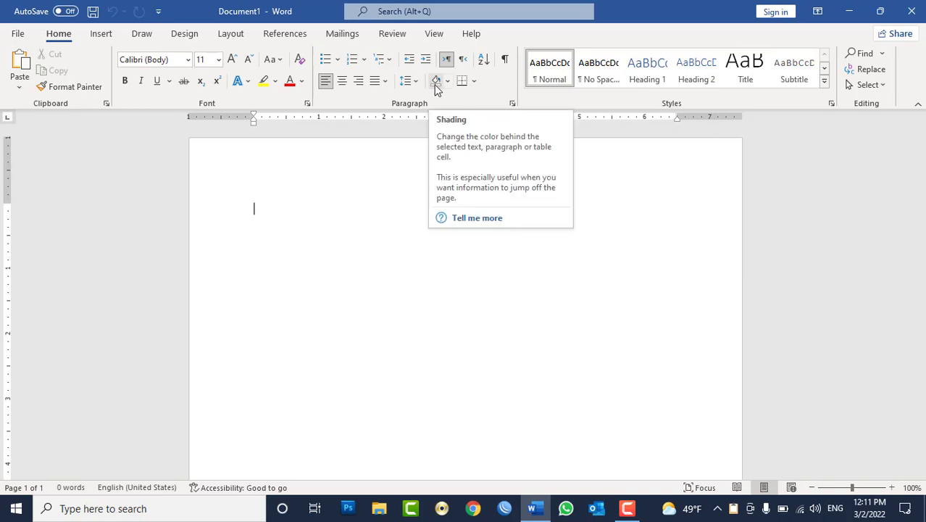
click(308, 103)
drag(304, 56, 545, 92)
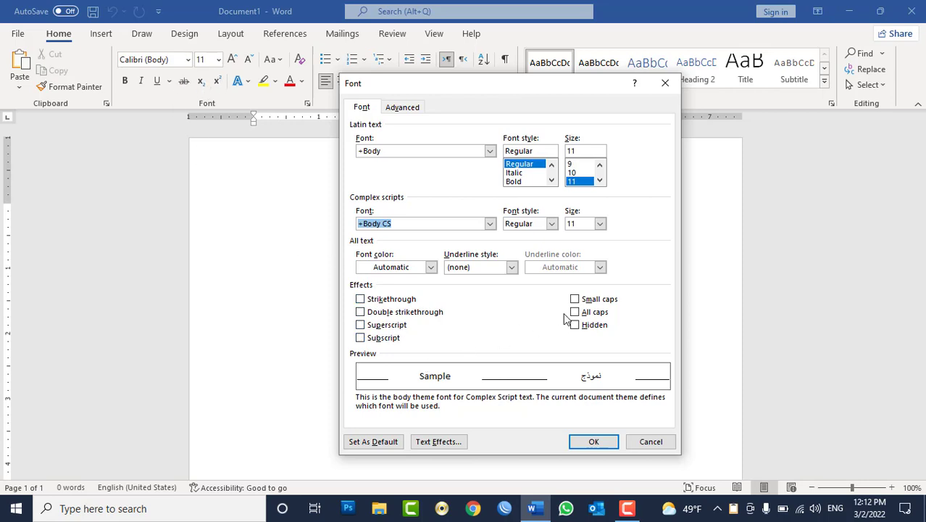
click(652, 442)
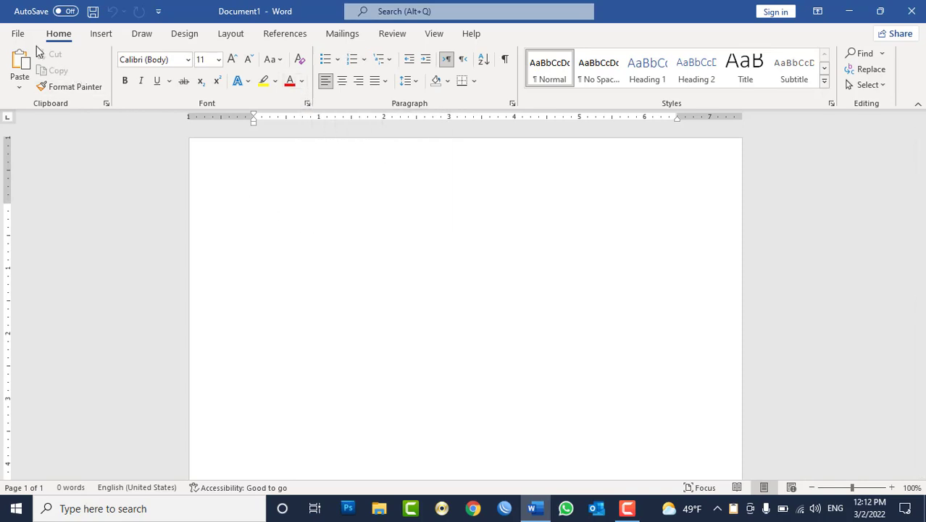
click(17, 33)
click(43, 300)
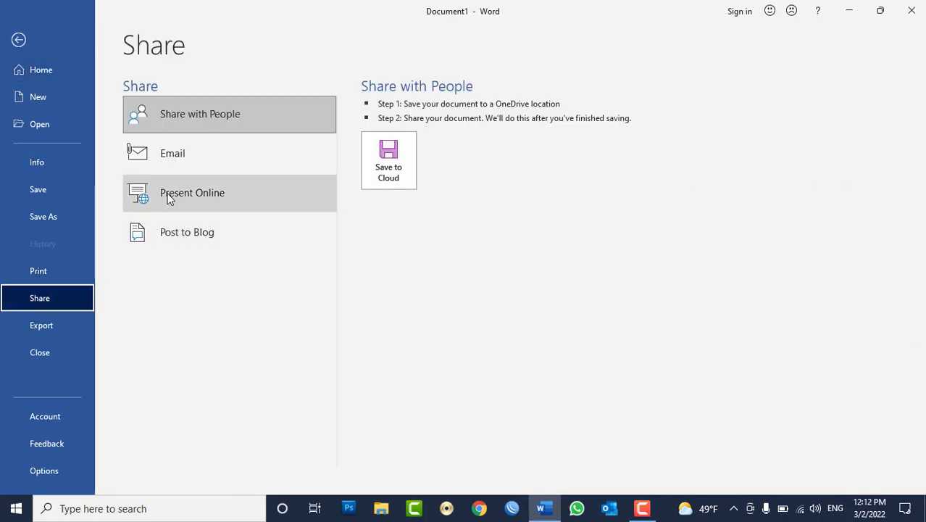
click(177, 153)
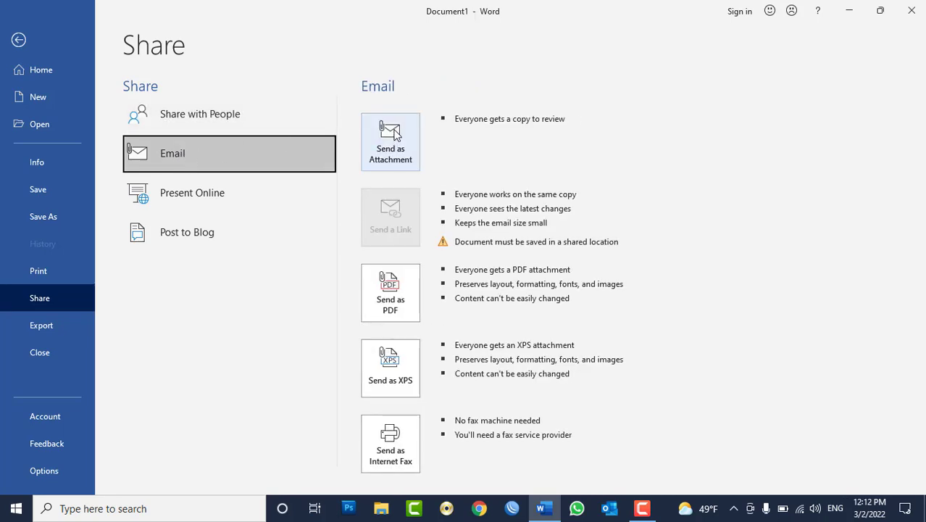
click(20, 40)
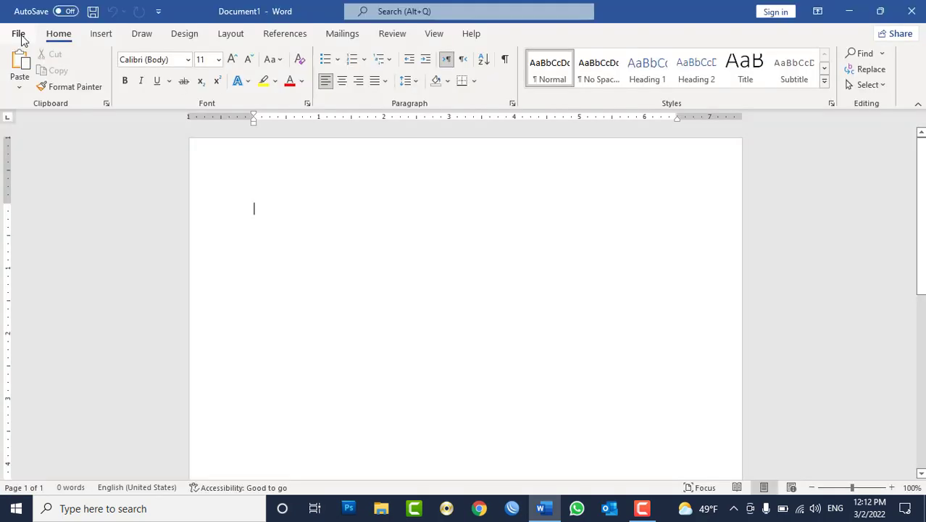
Step: Generate one sample paragraph with the =rand(1) formula
click(20, 91)
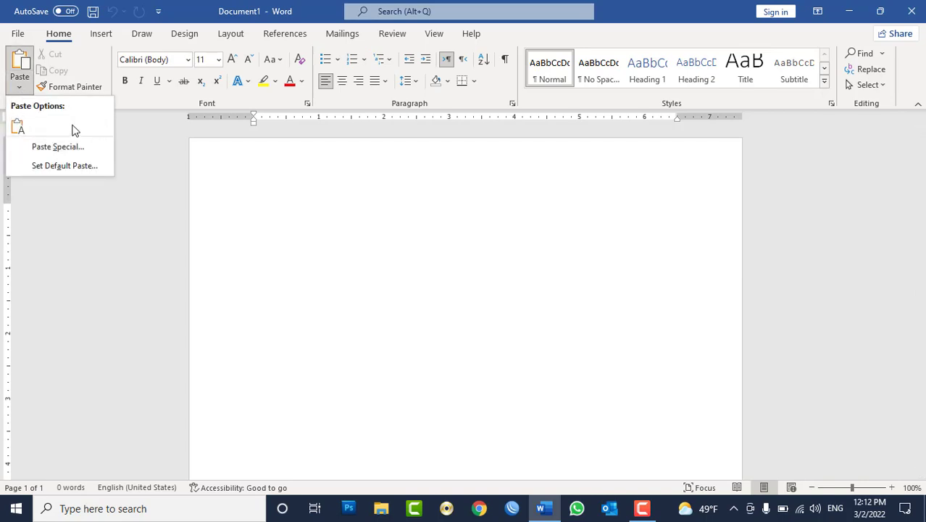
click(342, 211)
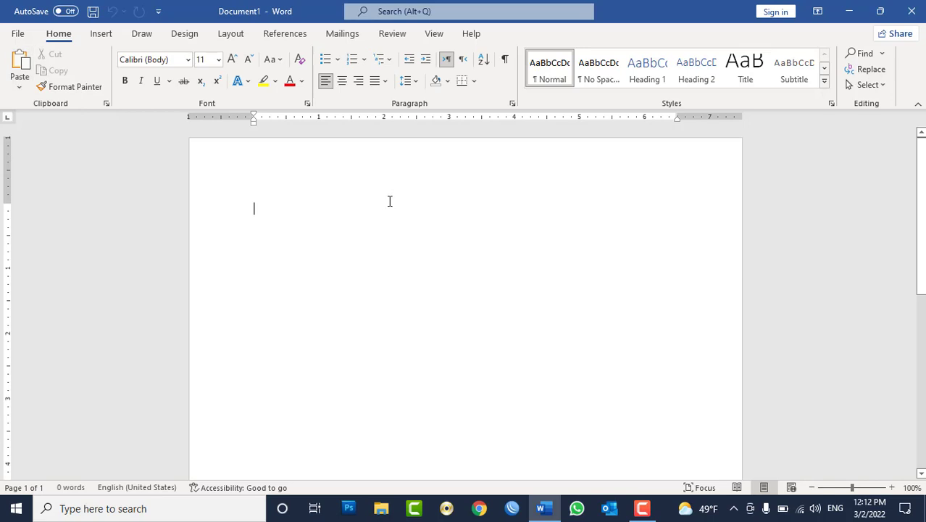
text(=rand(1)
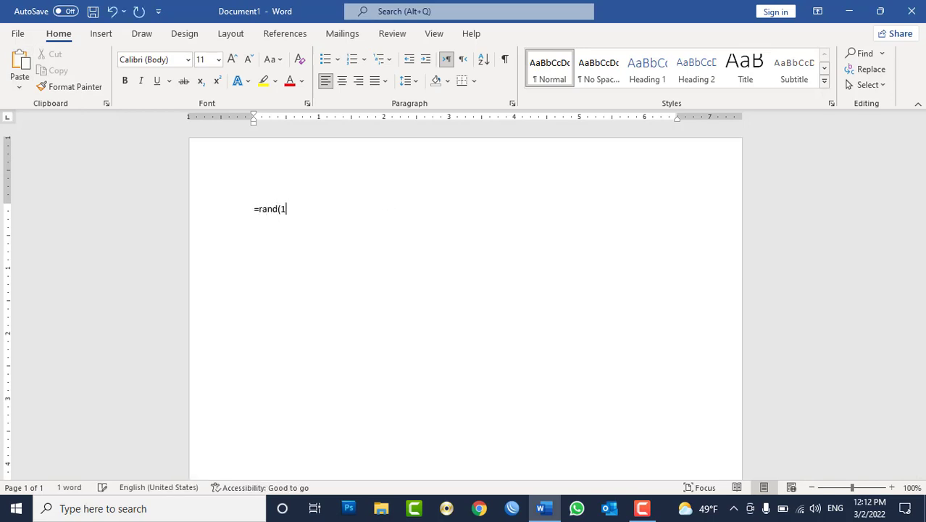
key(Return)
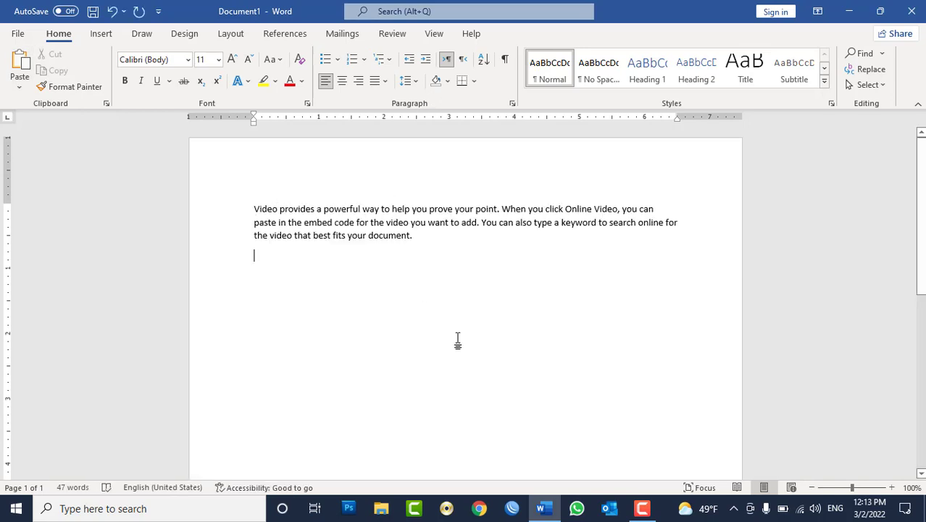
Step: Make the sample paragraph bold, 14 pt and red, with an empty line below
drag(418, 236, 221, 210)
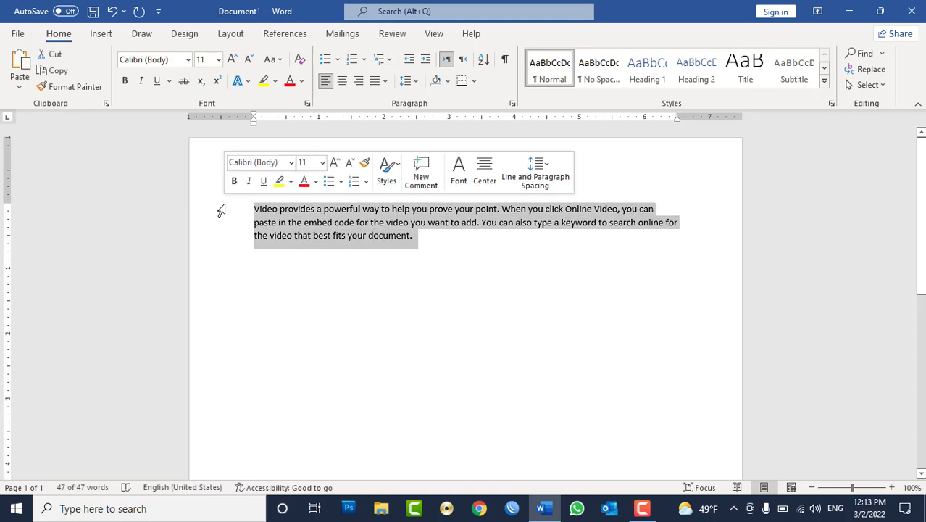
click(125, 81)
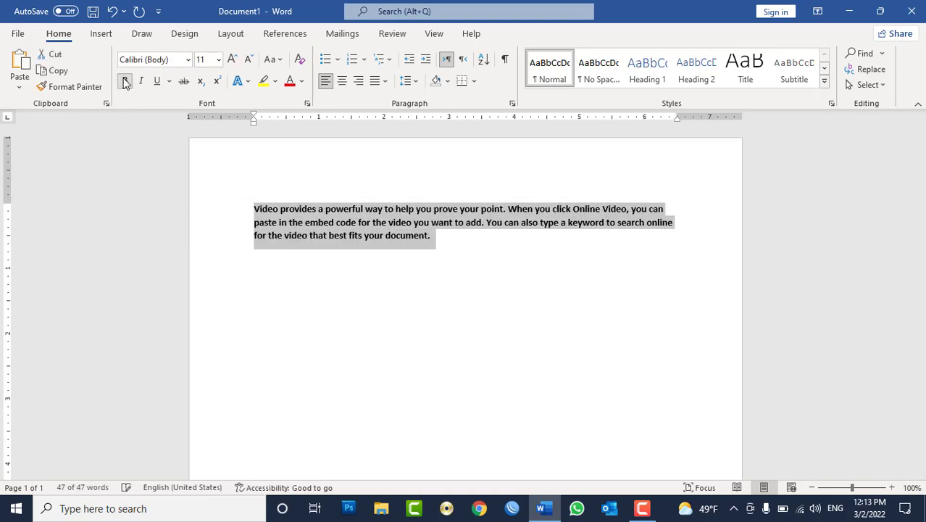
click(232, 60)
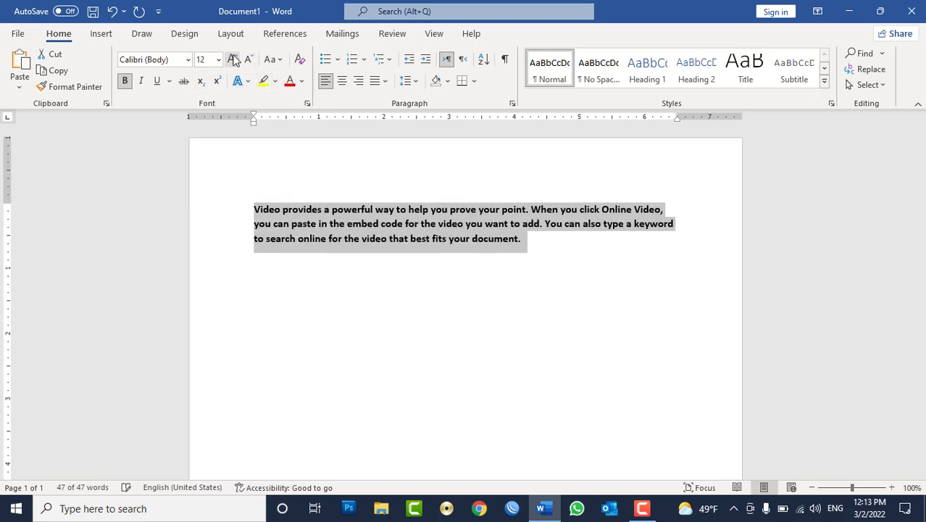
click(233, 59)
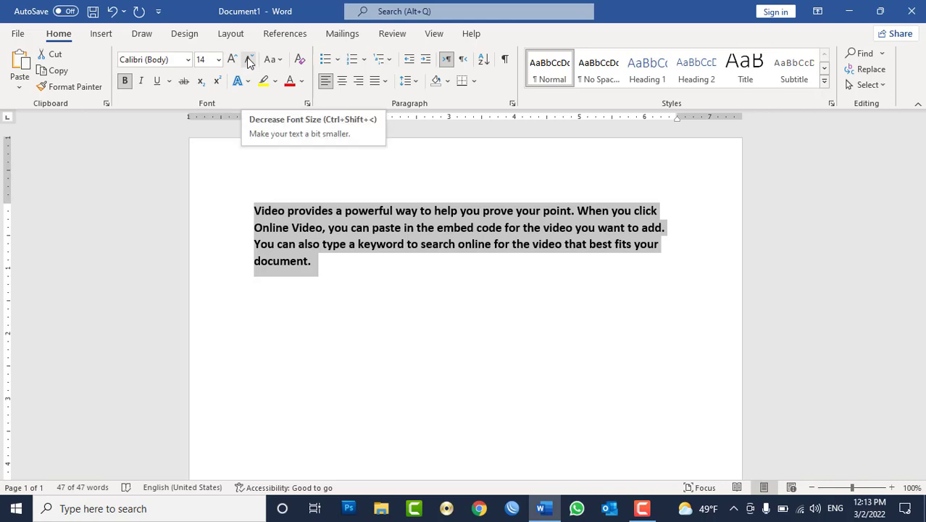
click(290, 81)
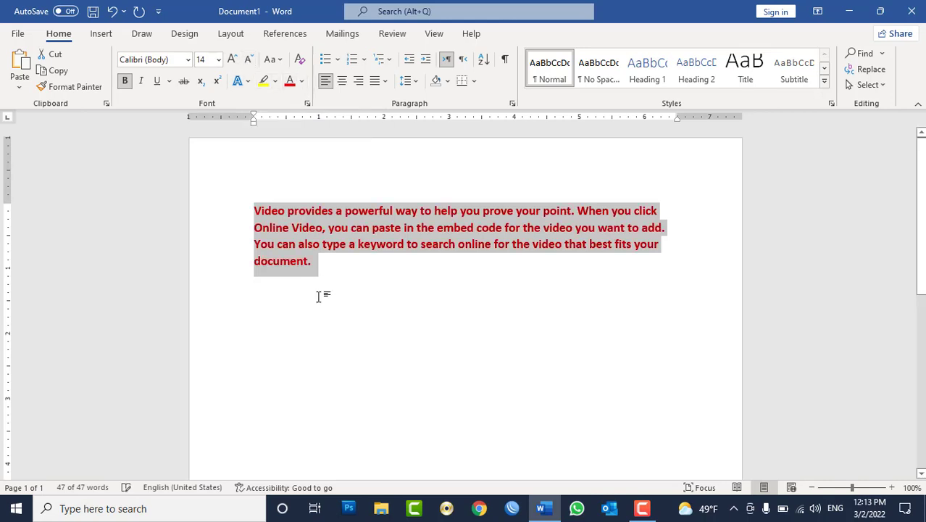
double_click(353, 291)
key(Return)
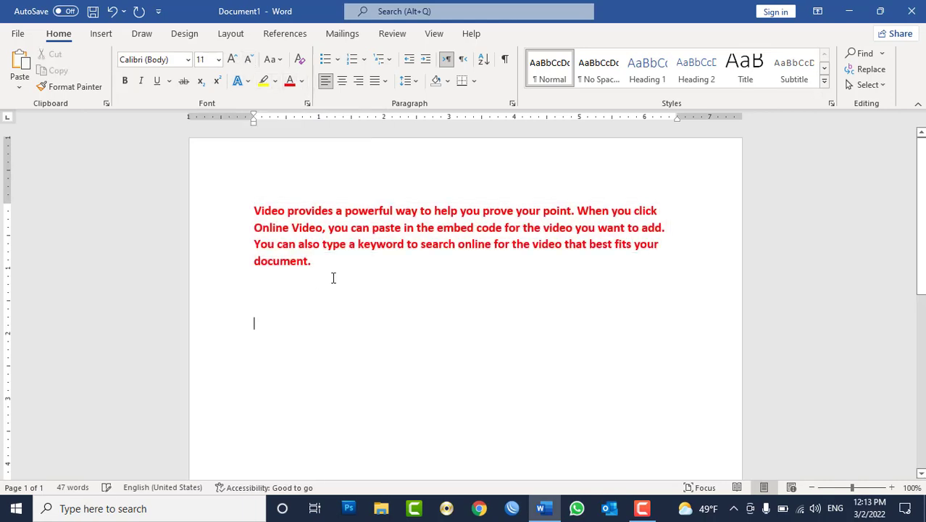
Step: Copy the red paragraph and paste it back in place
drag(311, 261, 238, 210)
key(super+c)
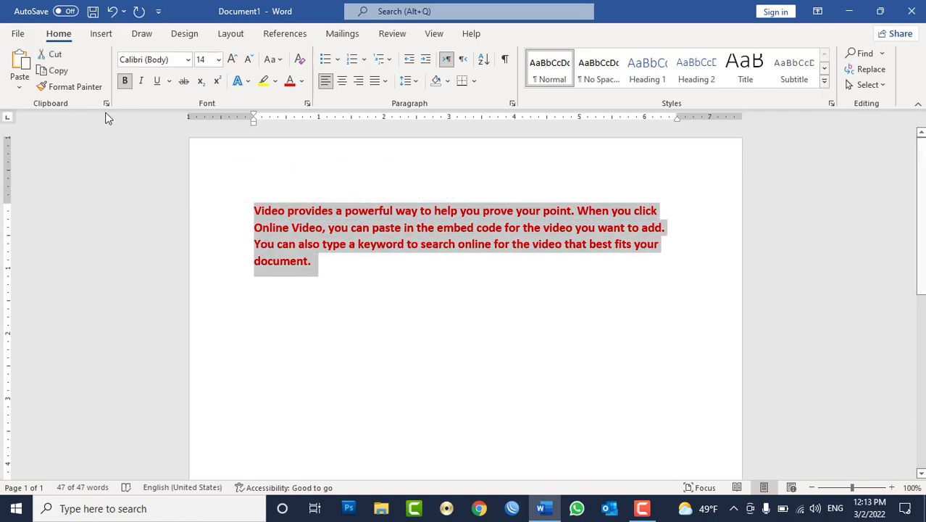
click(55, 70)
click(20, 87)
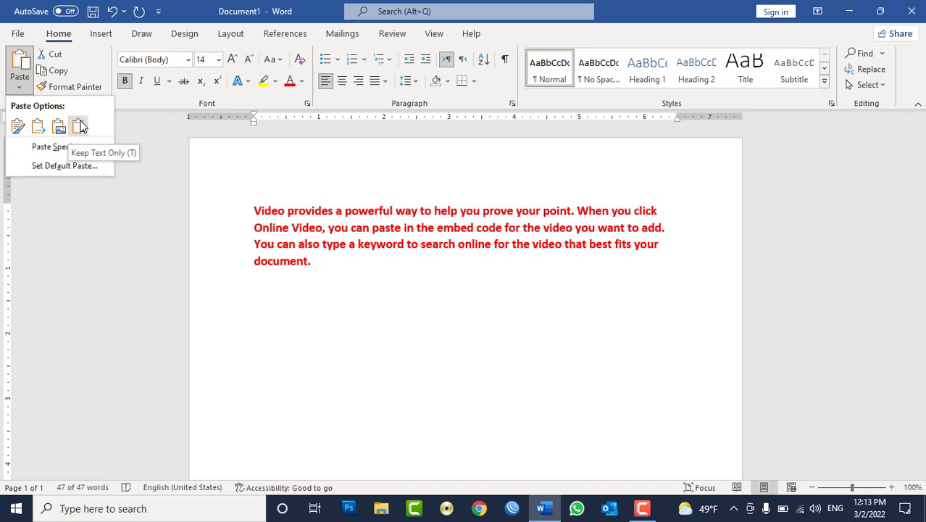
click(79, 127)
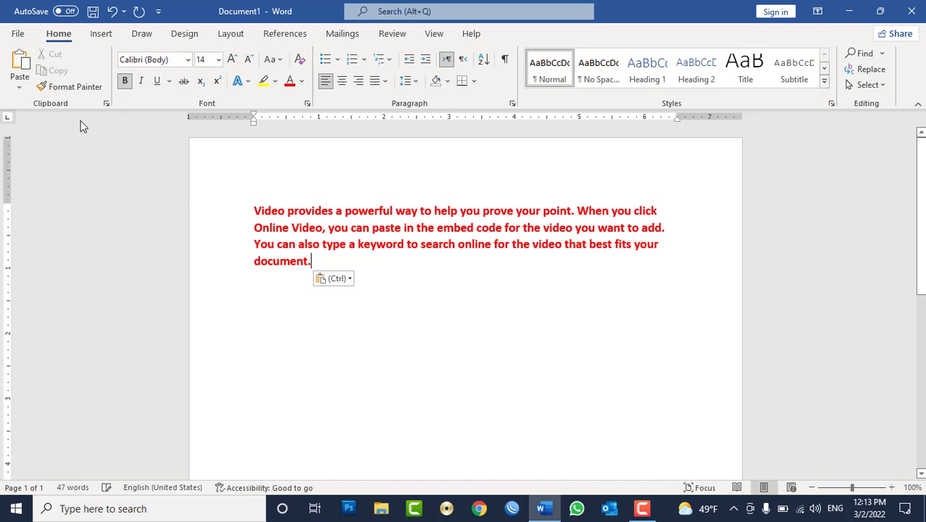
Step: Paste the paragraph as Keep Text Only on the empty line, then undo it
click(333, 335)
click(30, 90)
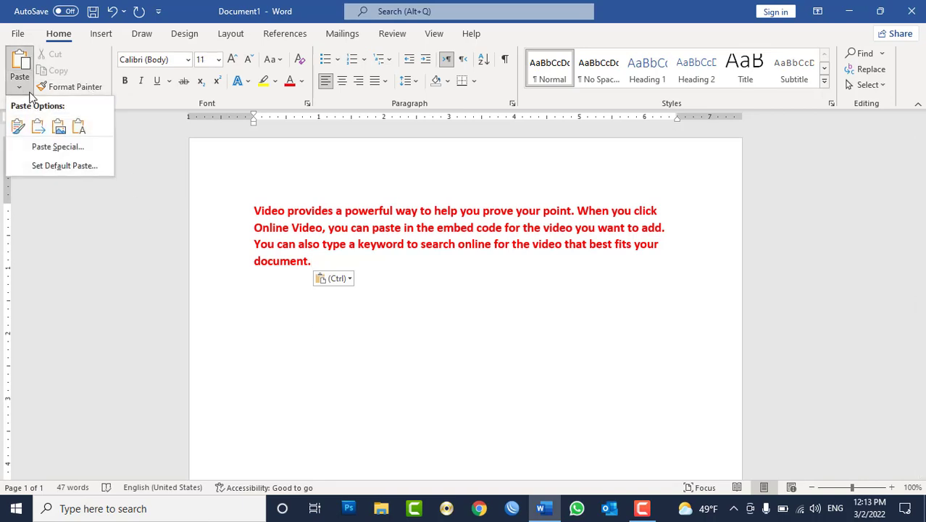
click(80, 126)
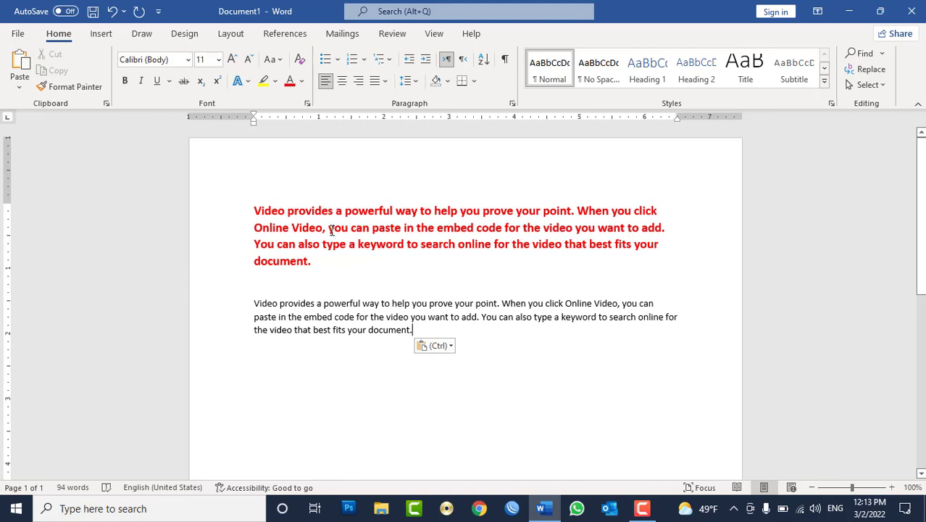
key(ctrl+z)
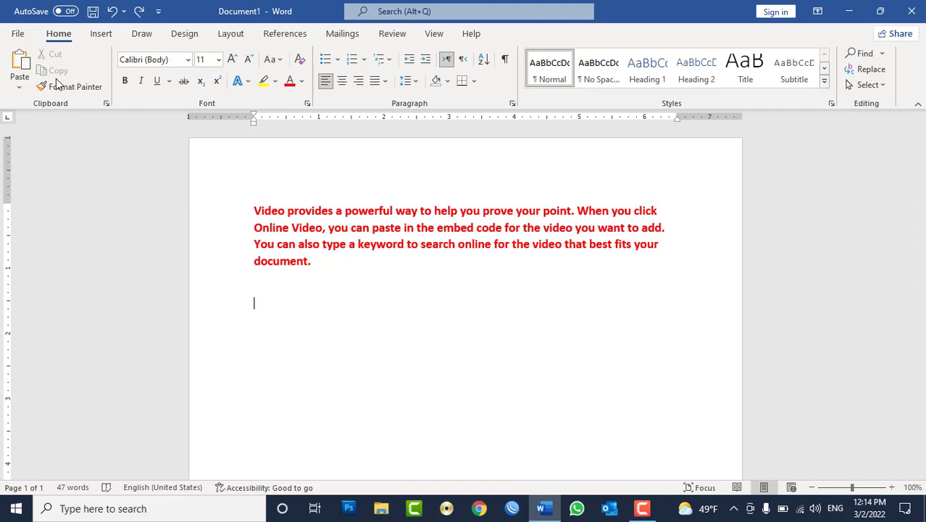
Step: Paste the red paragraph as a picture and trim its right edge slightly
click(20, 86)
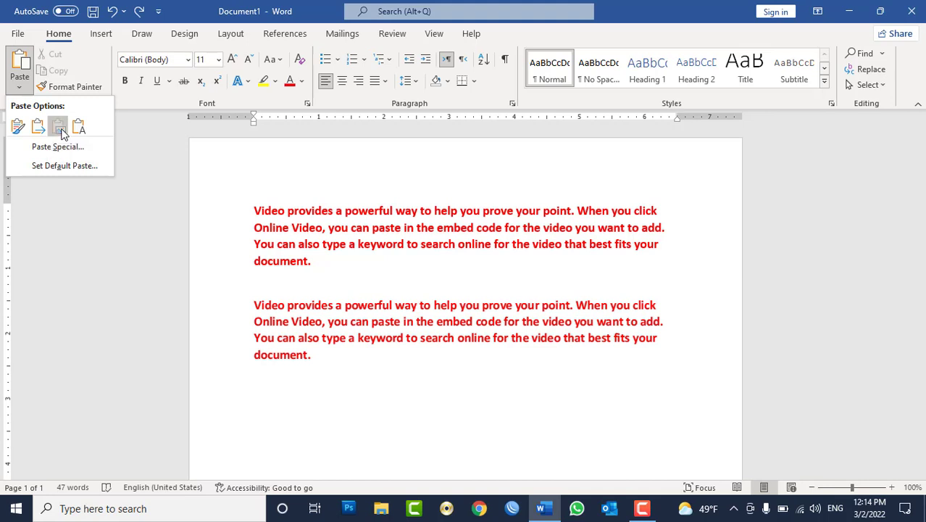
click(60, 130)
click(449, 325)
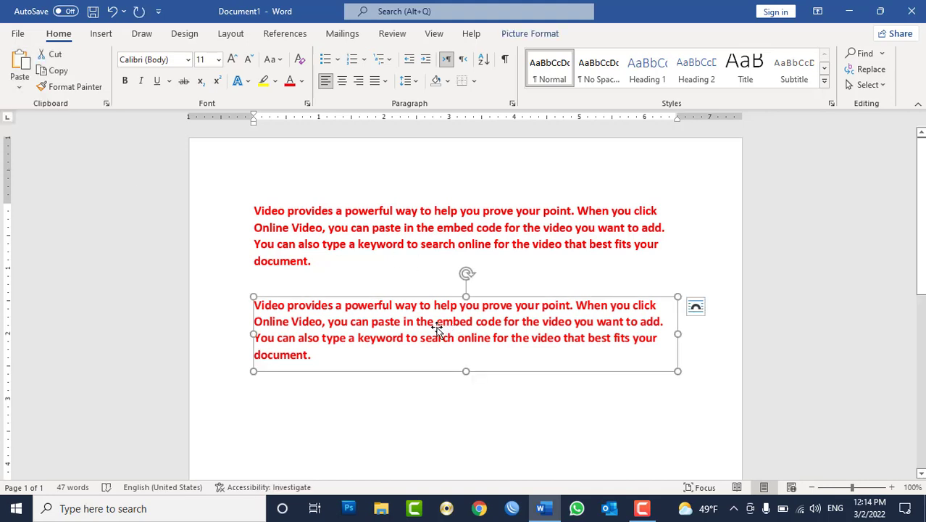
click(436, 328)
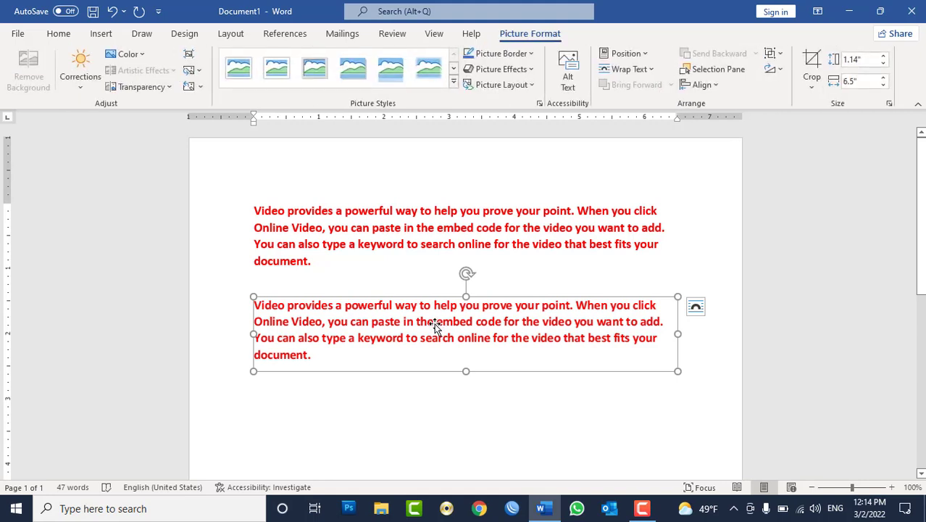
click(813, 61)
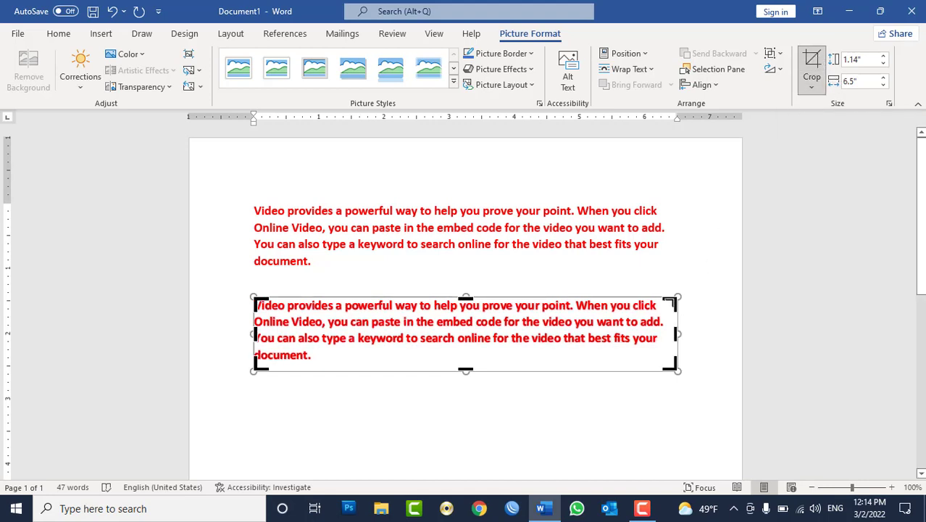
drag(668, 301, 662, 297)
click(817, 59)
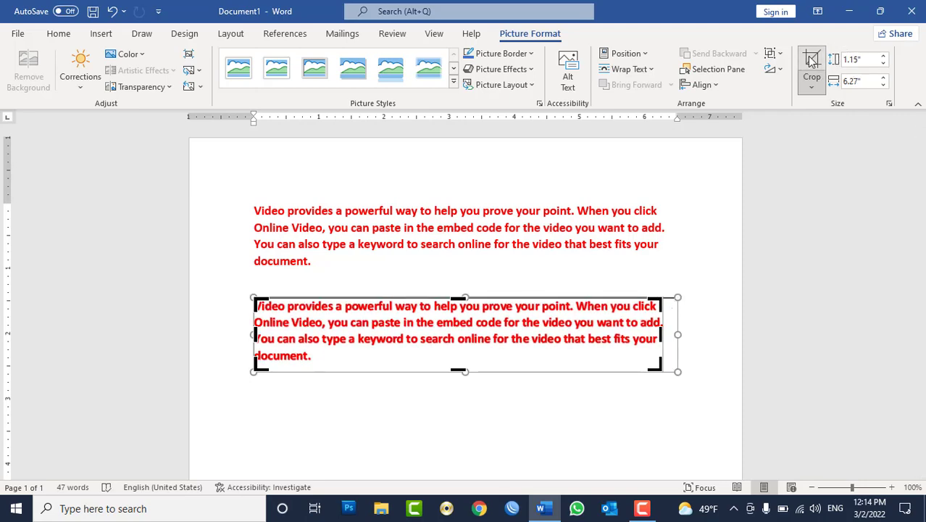
click(689, 339)
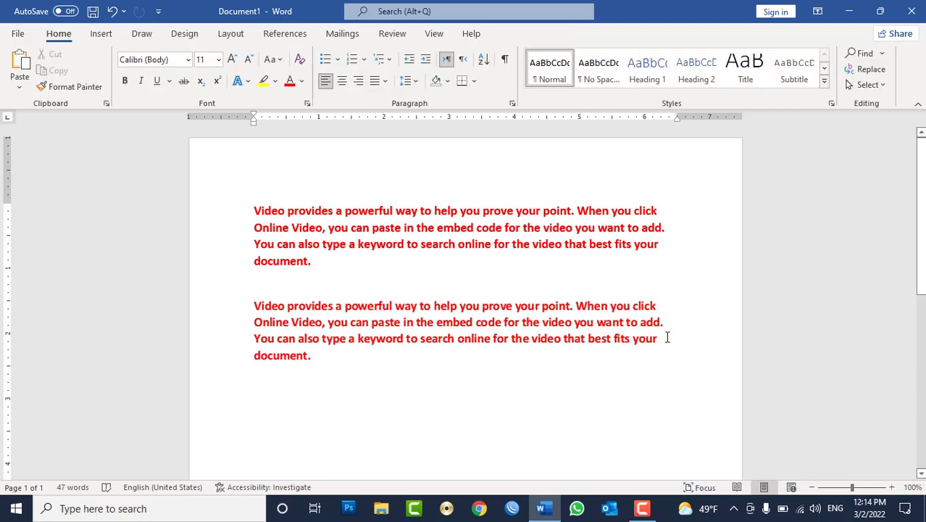
Step: Crop the lower picture's right side to about half, then delete it
click(662, 327)
click(816, 63)
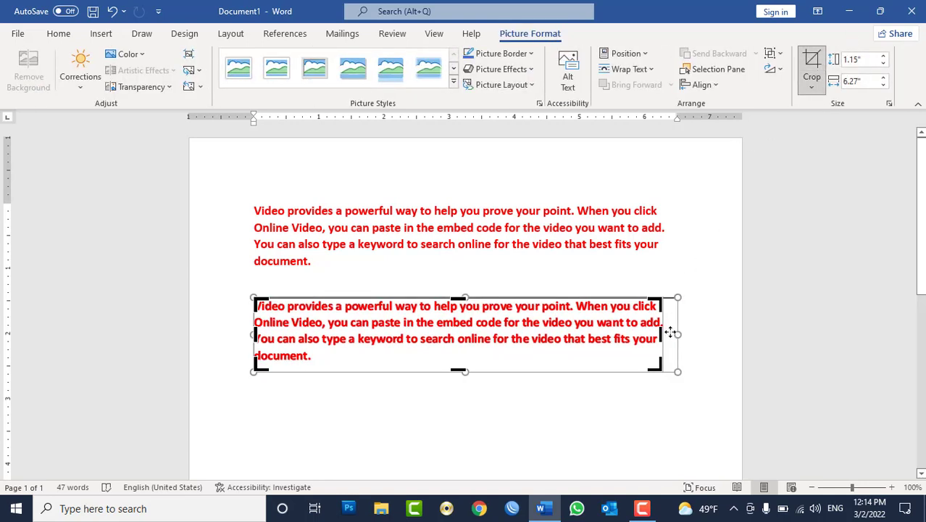
drag(663, 335, 480, 330)
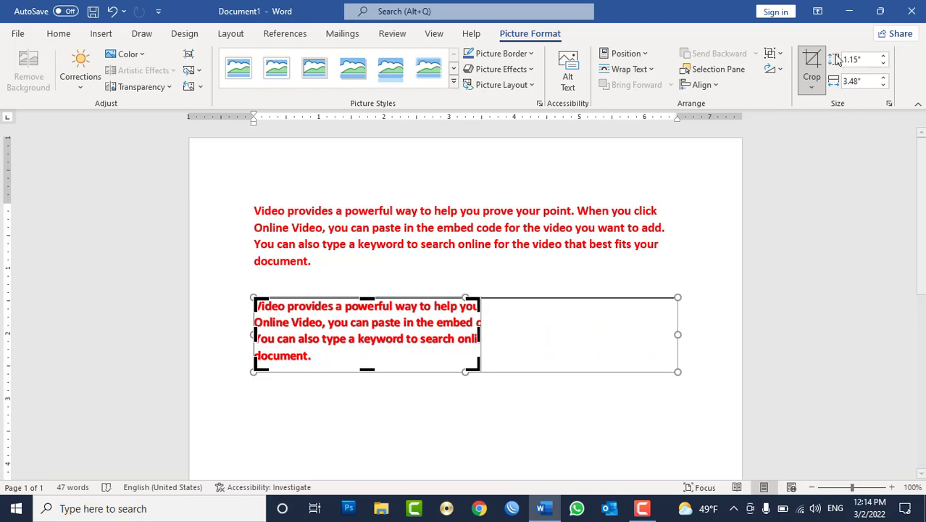
click(811, 62)
click(529, 367)
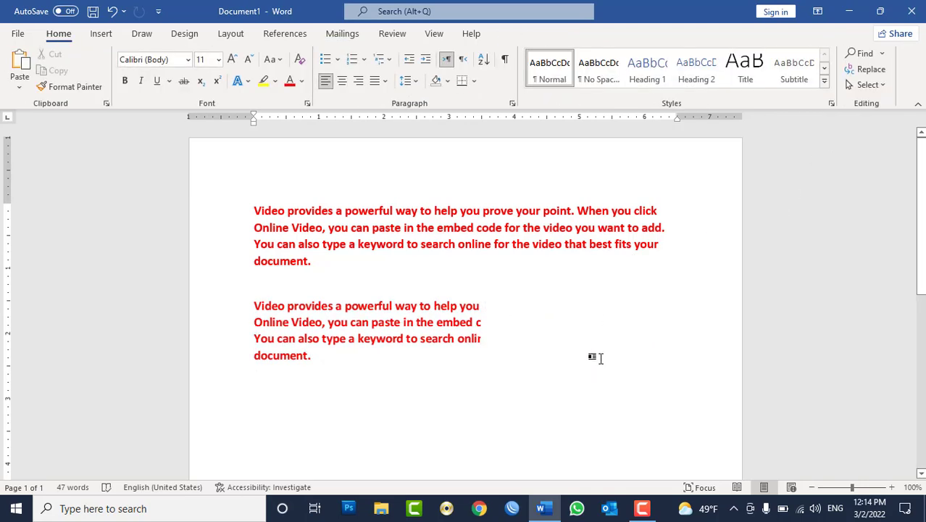
click(461, 310)
key(Delete)
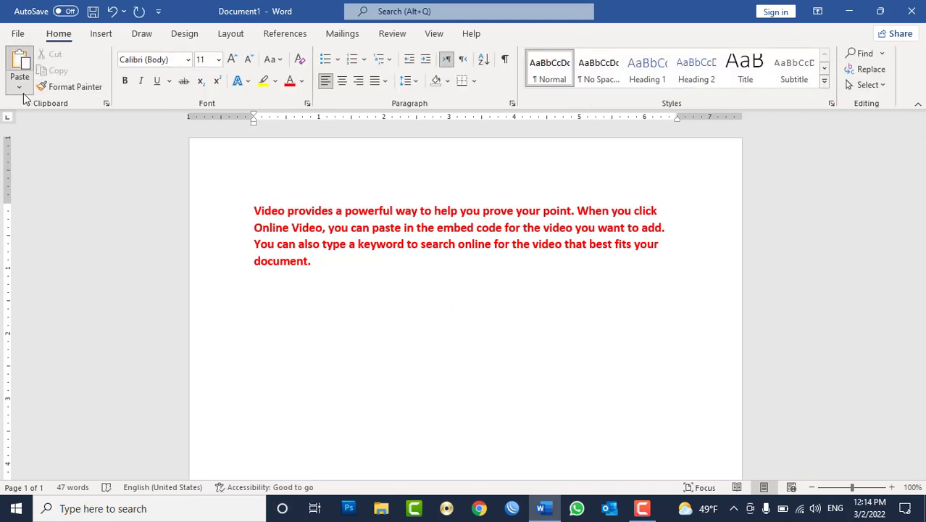
Step: Paste the paragraph with Merge Formatting (black bold 11 pt), then with Keep Source Formatting (red)
click(20, 82)
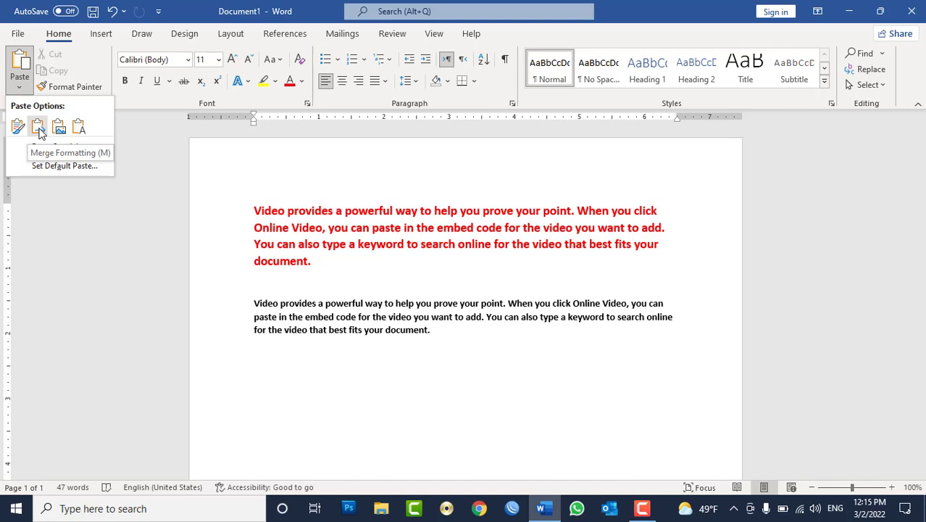
click(40, 132)
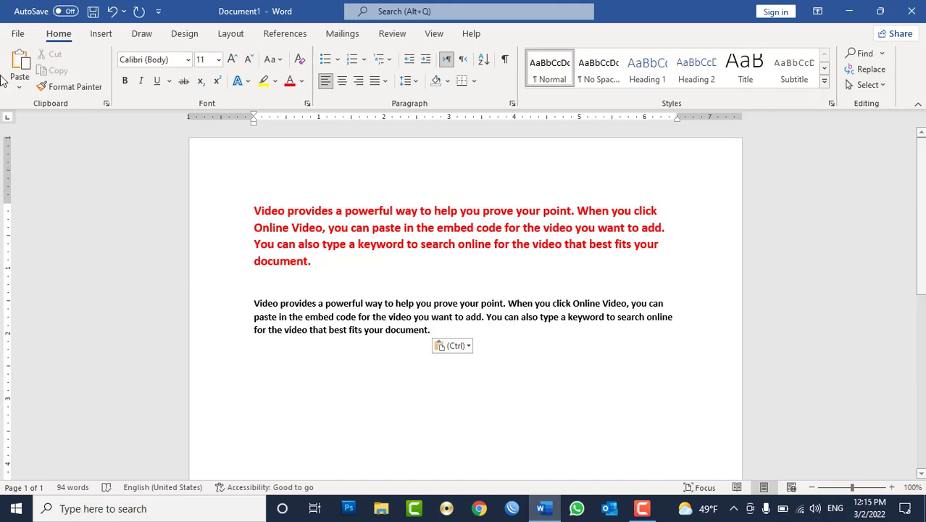
click(25, 79)
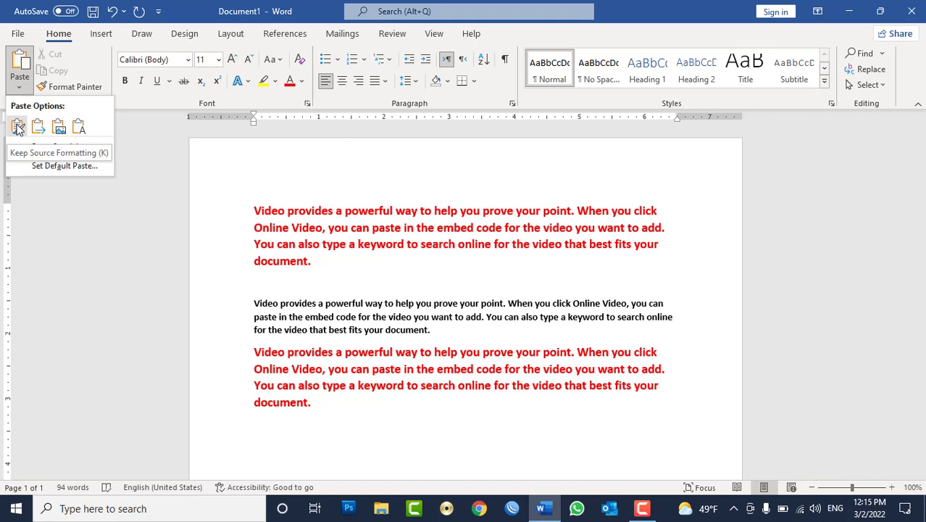
click(18, 128)
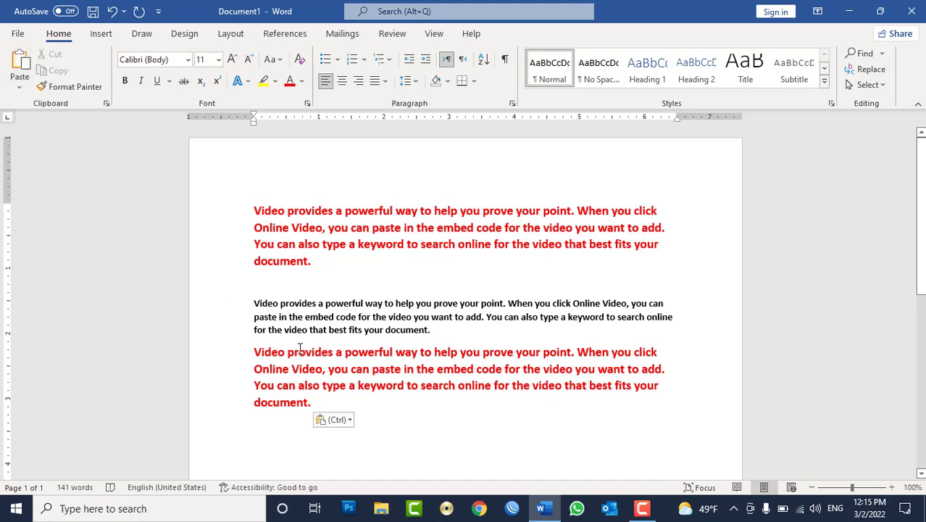
click(20, 87)
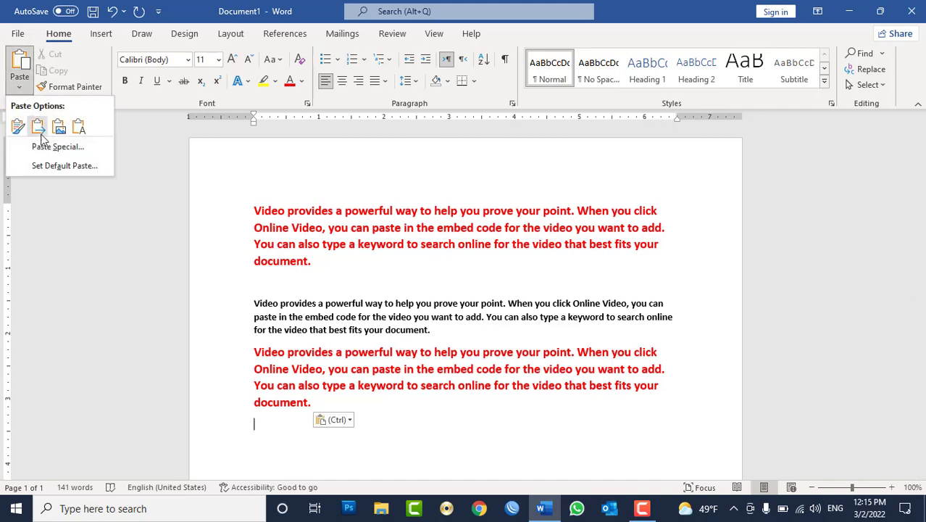
Step: Preview Picture, RTF and Unformatted Unicode Text in Paste Special, cancel, then delete all text
click(58, 147)
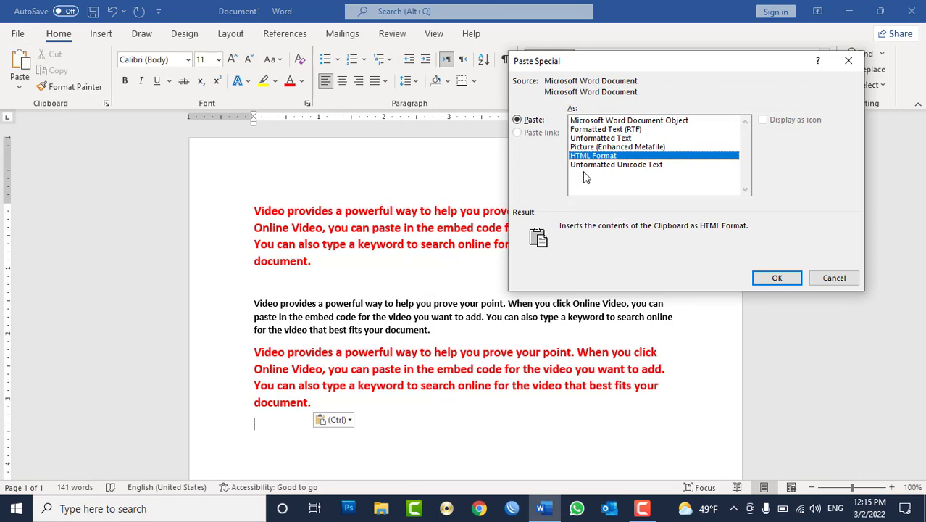
click(618, 147)
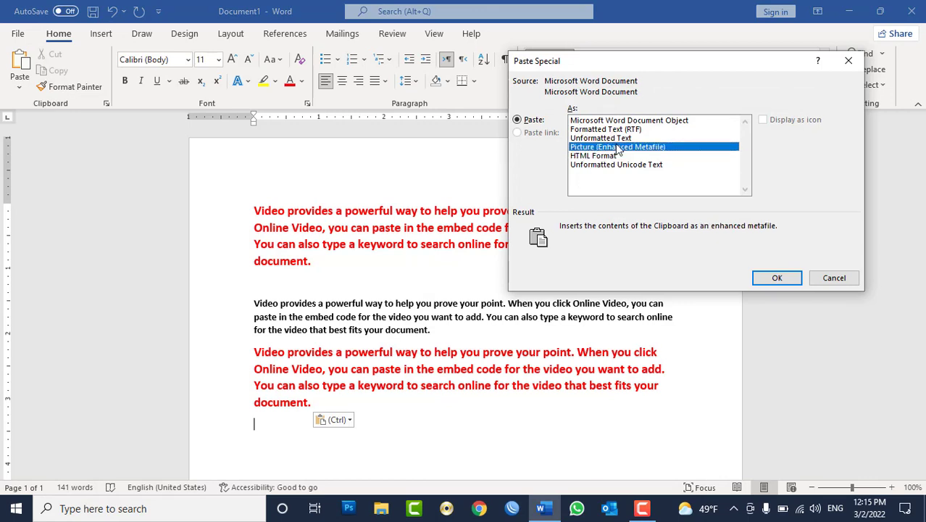
click(622, 130)
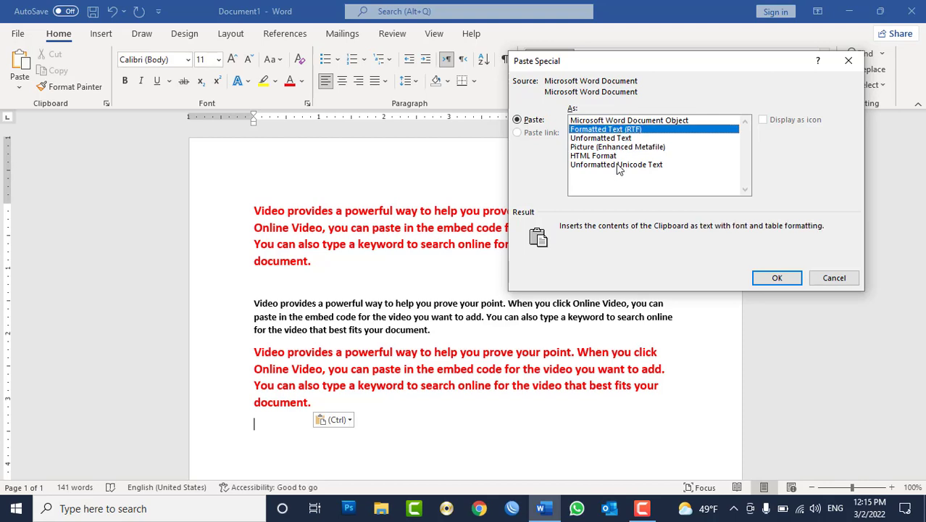
click(620, 165)
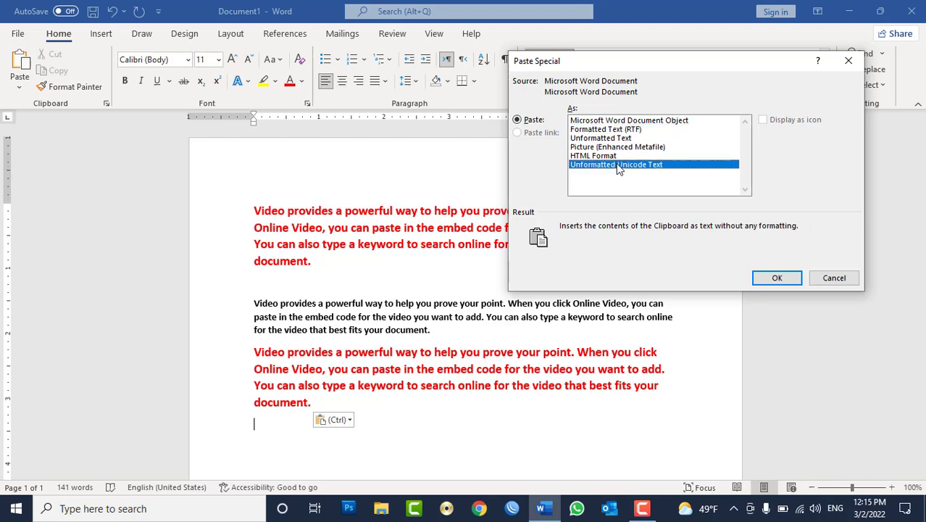
click(826, 279)
key(ctrl+a)
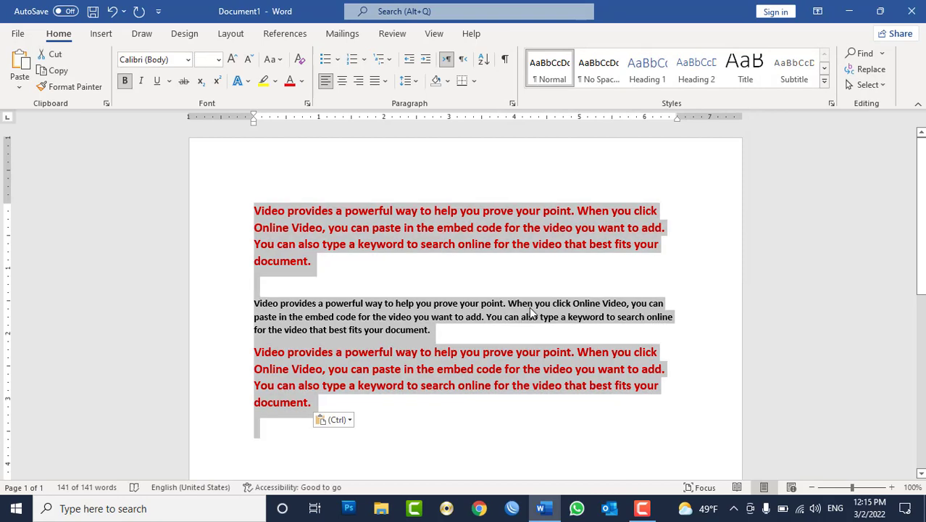
key(Delete)
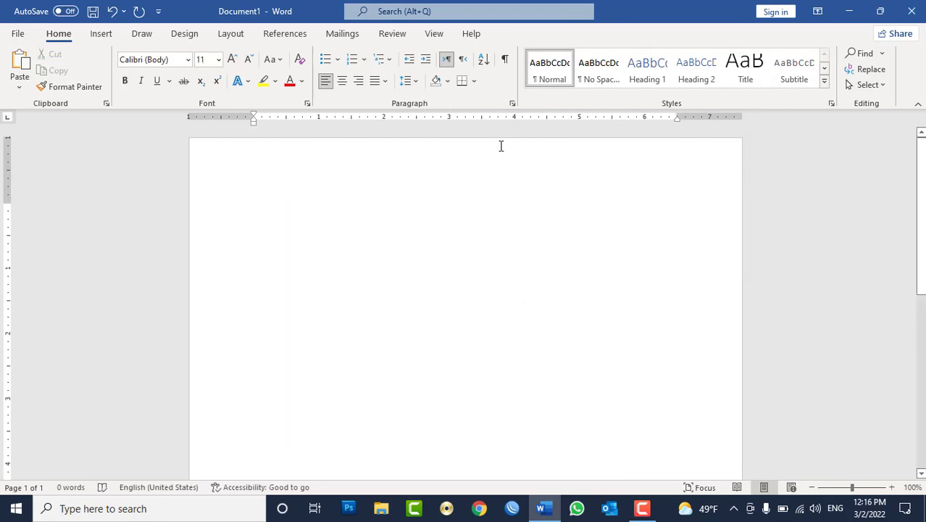
Step: Type two paragraphs of repeated w's, select the first, then select the whole document
text(wwwwwwwwwwwwwwwwwwwww)
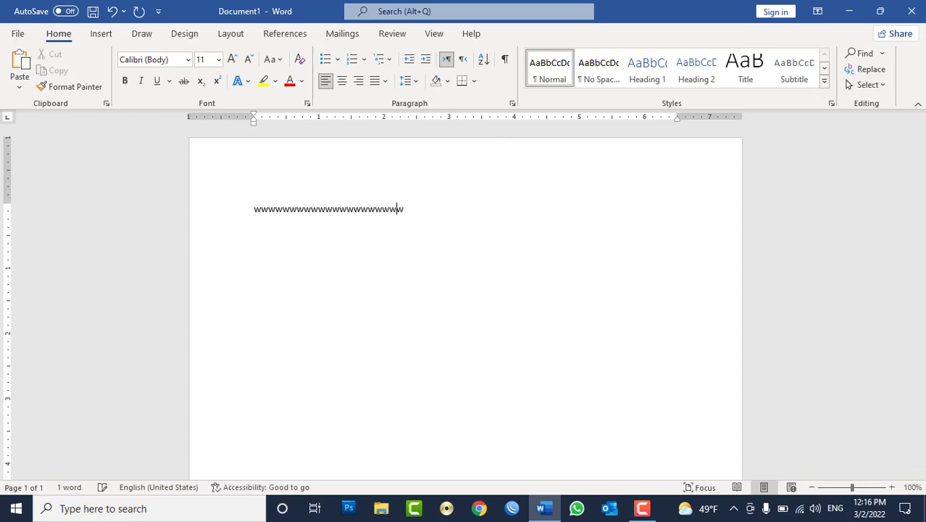
text(wwwwwwwwwwwwwwwwwwwwwwwwwwwwwwwwwwwwwwwwwwwww)
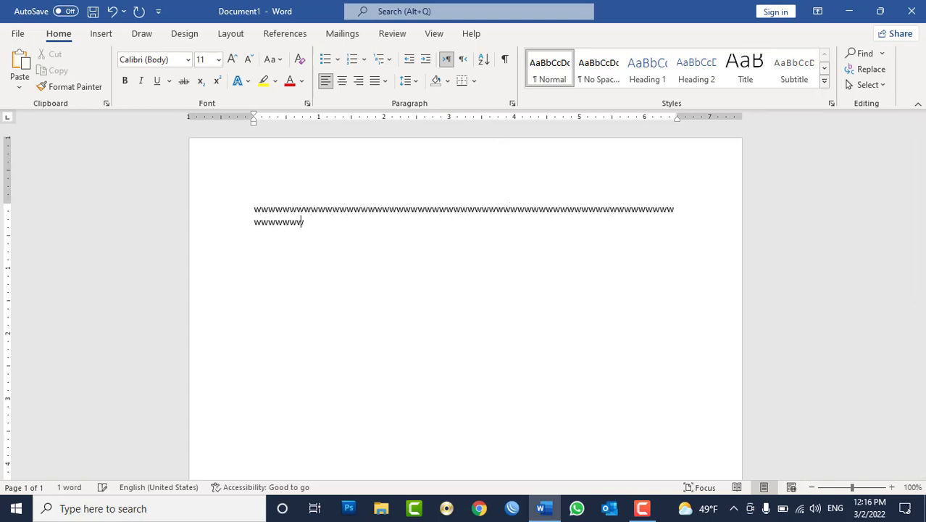
text(wwwwwwwwwwwwwwwwwwwwwwwwwwwwwwwwwwwwwwwwwwwwwwwwwwwwwwwwwwwwwwwwwwwwwwwwww)
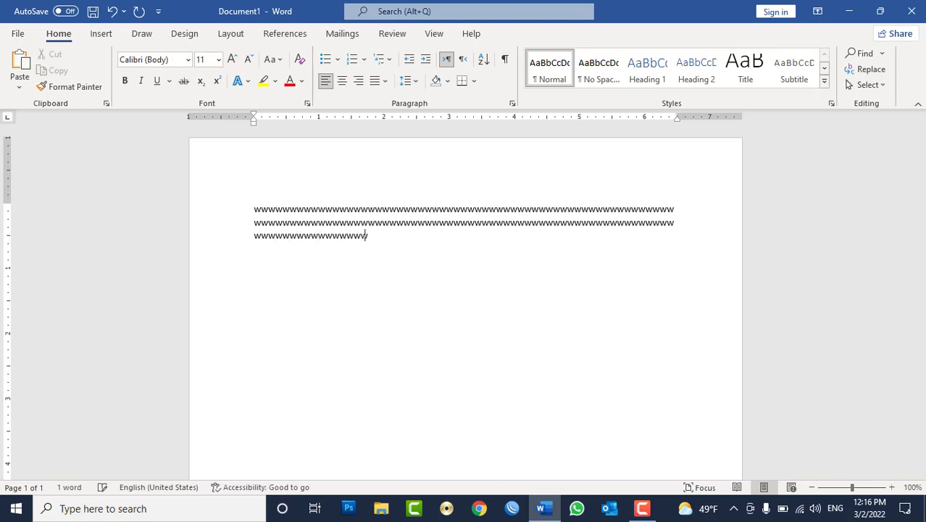
text(wwwwwwwwwwwwwwwwwwwwwwwwwwwwwwwwwwwwwwwwwwwwwwwwwwwwwwwwwwwwwwwwwwwwww)
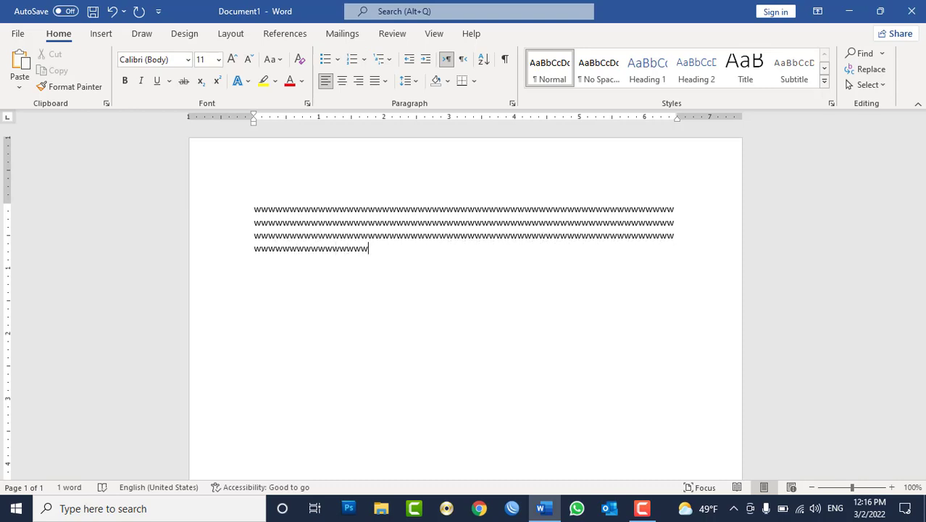
key(Return)
text(w)
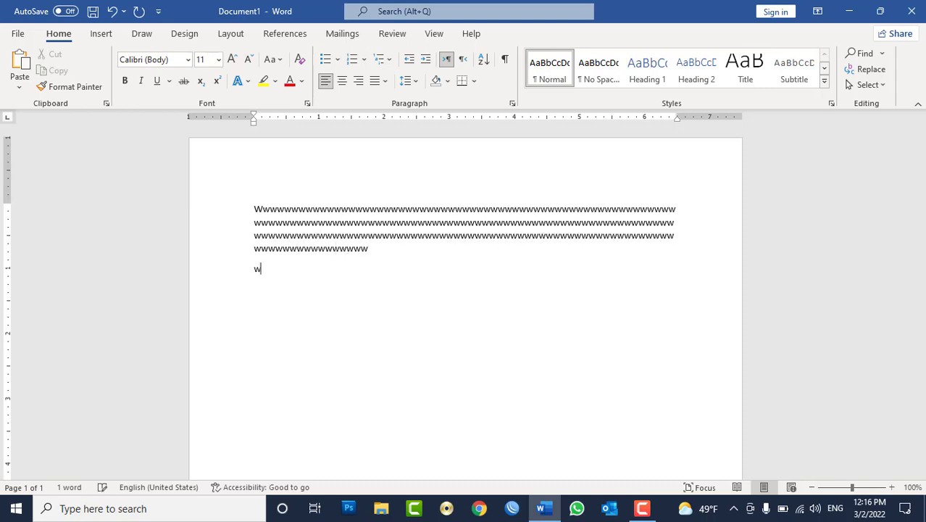
text(wwwwwwwwwwwwwwwwwwwwwwwwwwwwwwwwwwwwwwwwwwwwwwwww)
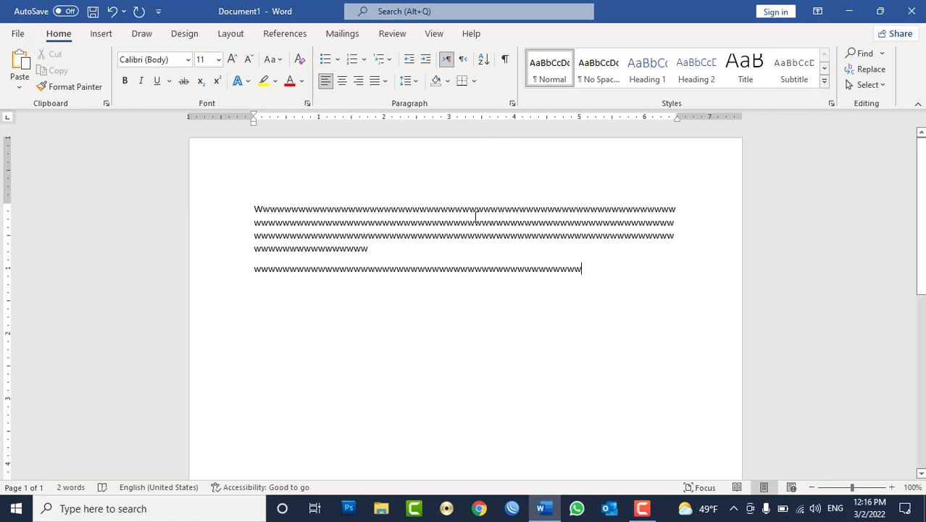
triple_click(464, 225)
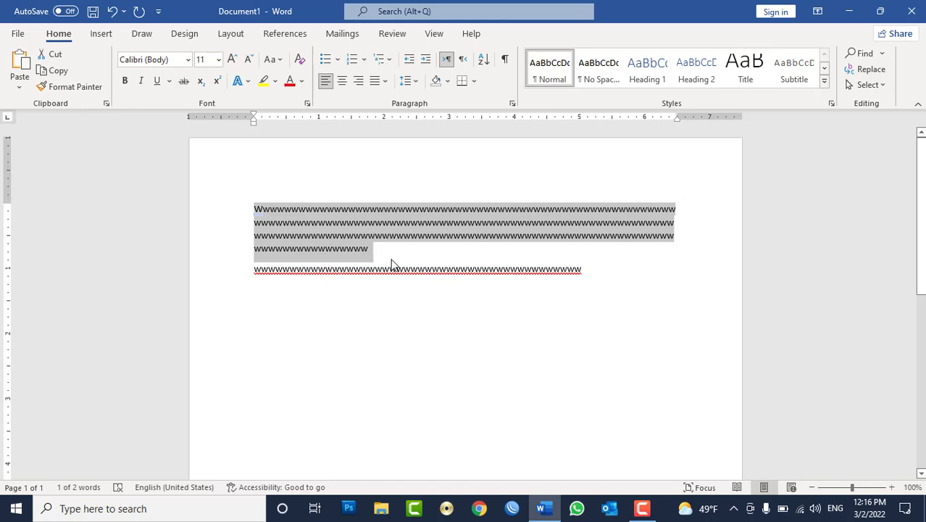
triple_click(420, 211)
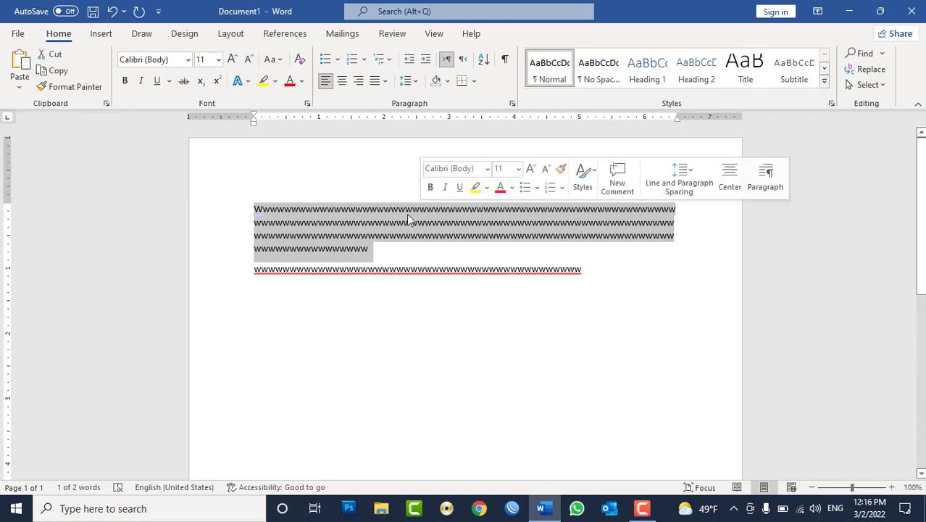
click(468, 268)
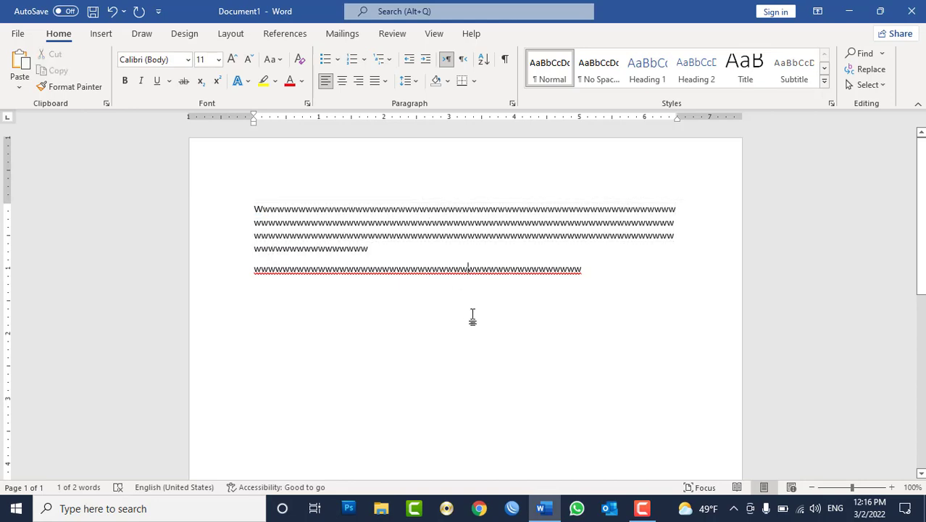
key(ctrl+a)
Step: Generate sample paragraphs with =rand() and try selecting words and paragraphs in them
text(=rand)
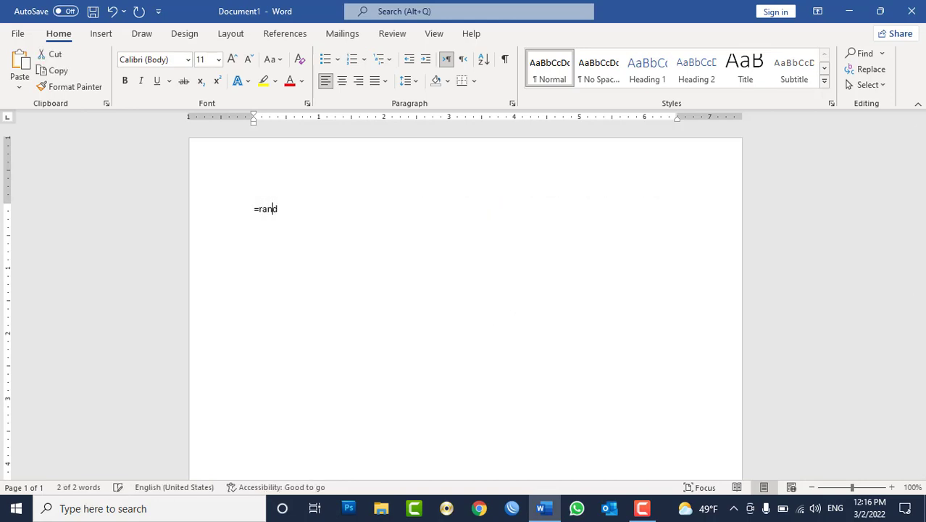
text(())
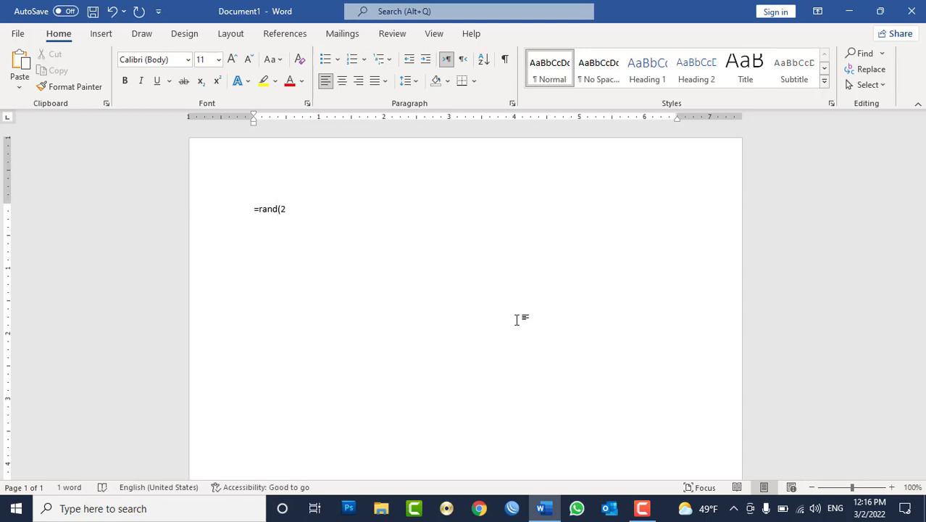
key(Return)
key(BackSpace)
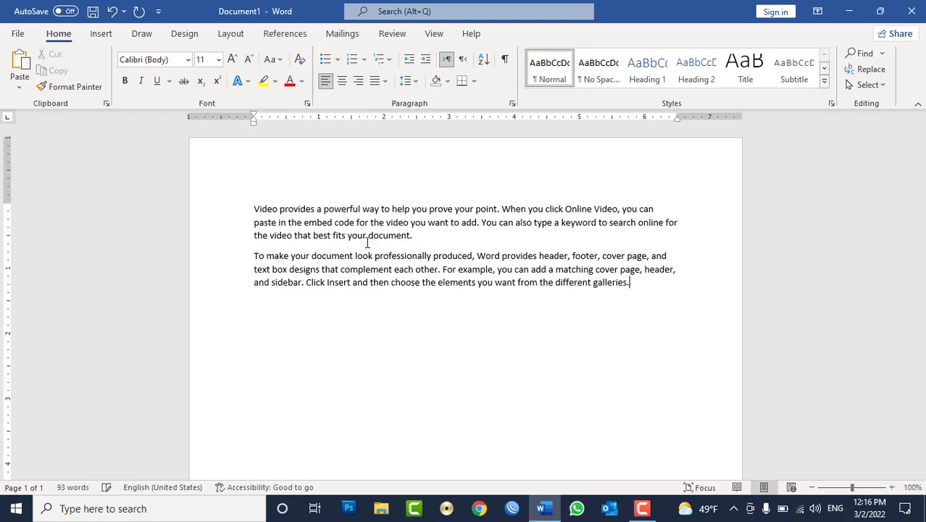
double_click(537, 282)
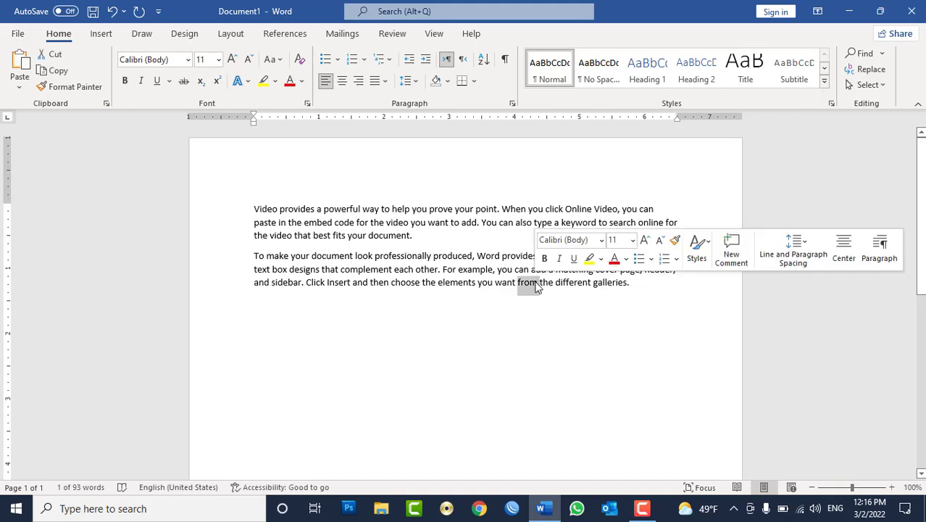
click(428, 236)
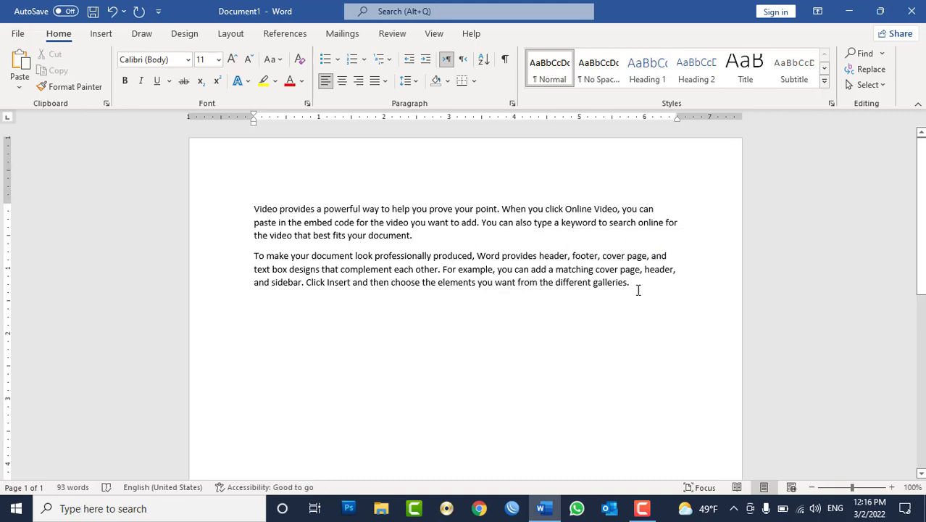
drag(643, 284, 257, 203)
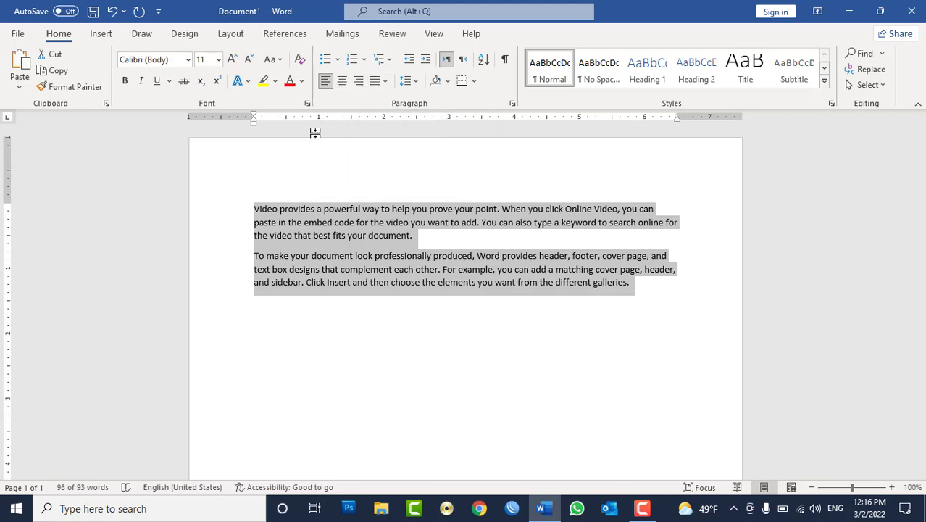
click(254, 208)
key(Return)
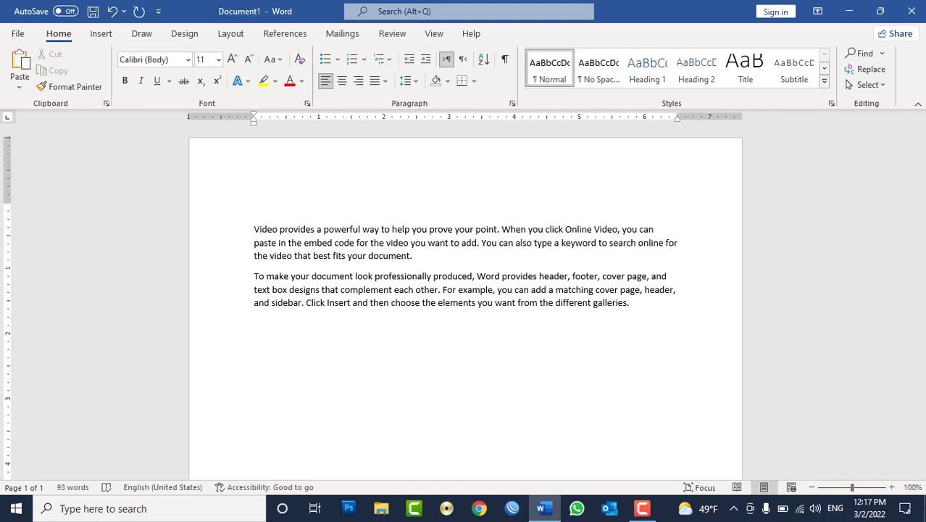
key(Down)
key(Down)
key(Down)
key(Down)
key(Down)
Step: Undo back to the formula and change it to =rand(10) to generate more paragraphs
key(ctrl+z)
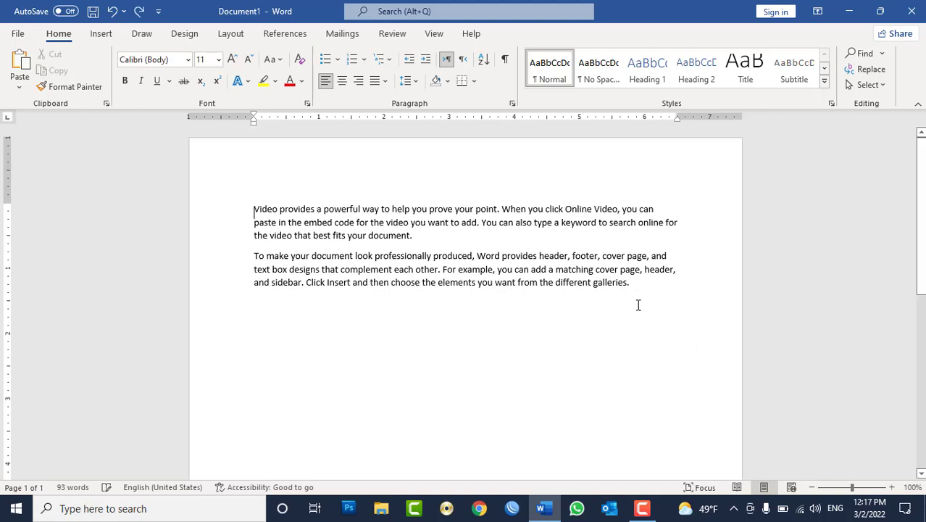
key(ctrl+z)
key(BackSpace)
key(BackSpace)
key(BackSpace)
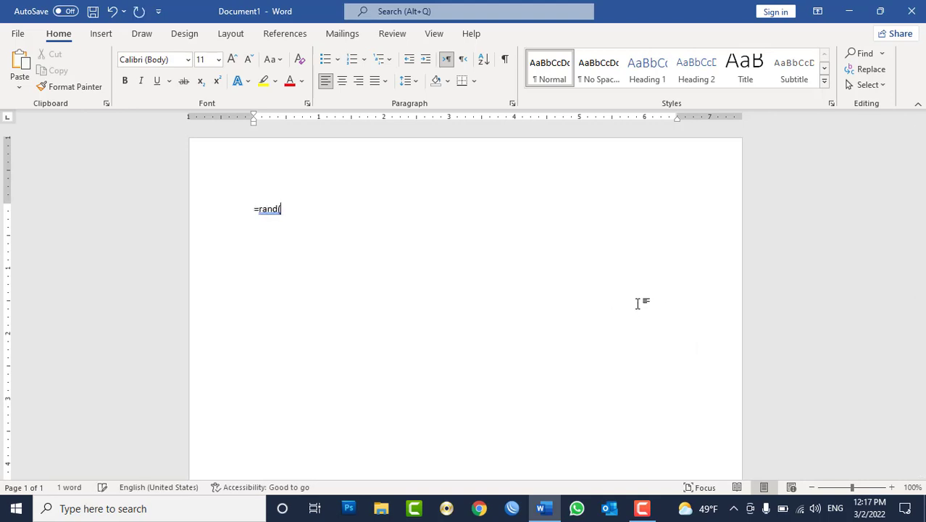
text(10))
key(Return)
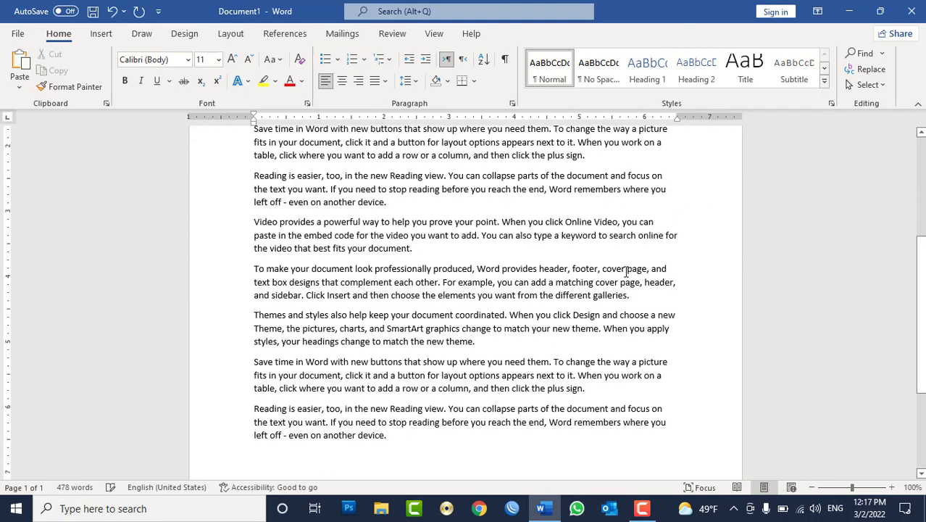
Step: Insert a new top line before 'Video' reading 'Intercontinental Hotel Kabul 2021 Report'
scroll(624, 268, up, 5)
click(253, 207)
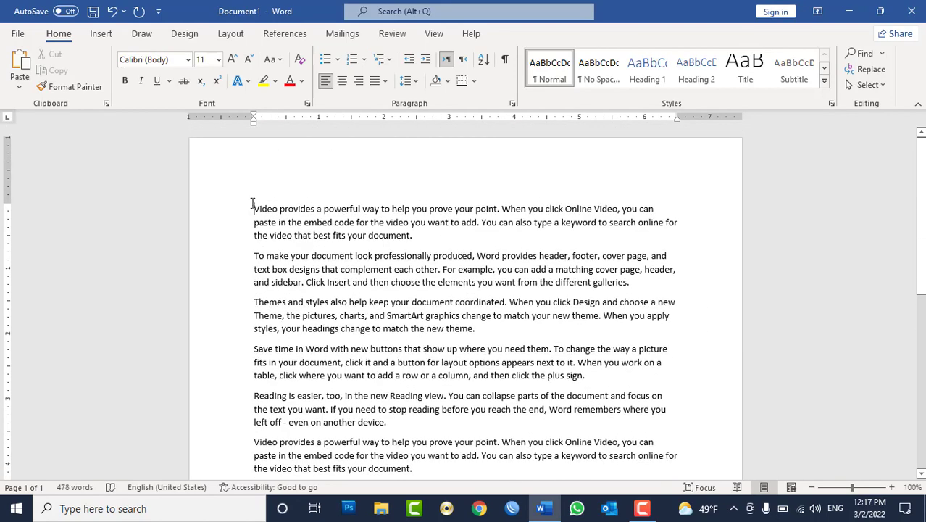
key(Return)
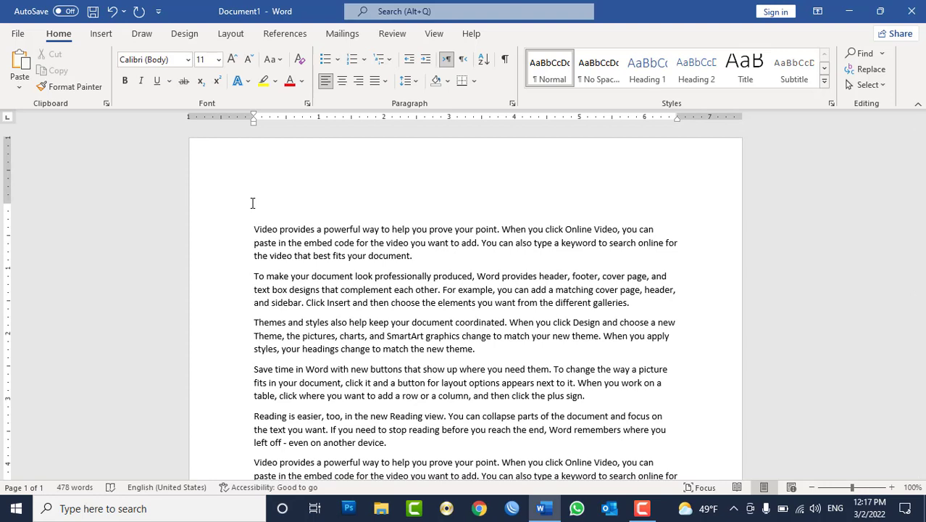
text(Af)
key(BackSpace)
text(20)
text(21)
key(BackSpace)
key(BackSpace)
key(BackSpace)
key(BackSpace)
key(BackSpace)
text(On)
key(BackSpace)
key(BackSpace)
text(Int)
text(erconit)
text(tin)
text(en)
key(BackSpace)
key(BackSpace)
key(BackSpace)
key(BackSpace)
text(ier)
key(BackSpace)
key(BackSpace)
key(BackSpace)
key(BackSpace)
key(BackSpace)
key(BackSpace)
key(BackSpace)
key(BackSpace)
key(BackSpace)
text(n)
text(tercontinental)
text( Hotel LKab)
key(BackSpace)
key(BackSpace)
key(BackSpace)
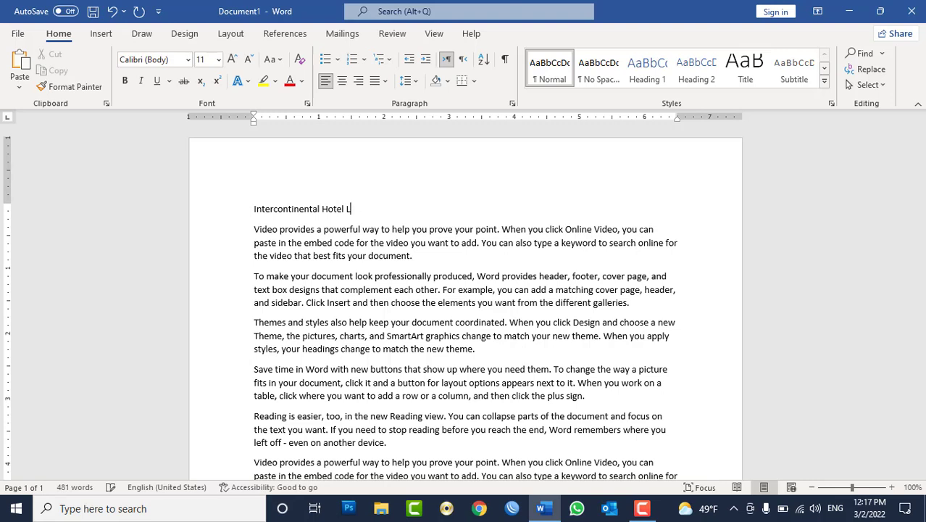
key(BackSpace)
text(Kaubl)
key(BackSpace)
key(BackSpace)
key(BackSpace)
text(bul 2021 R)
text(epotr)
text(t)
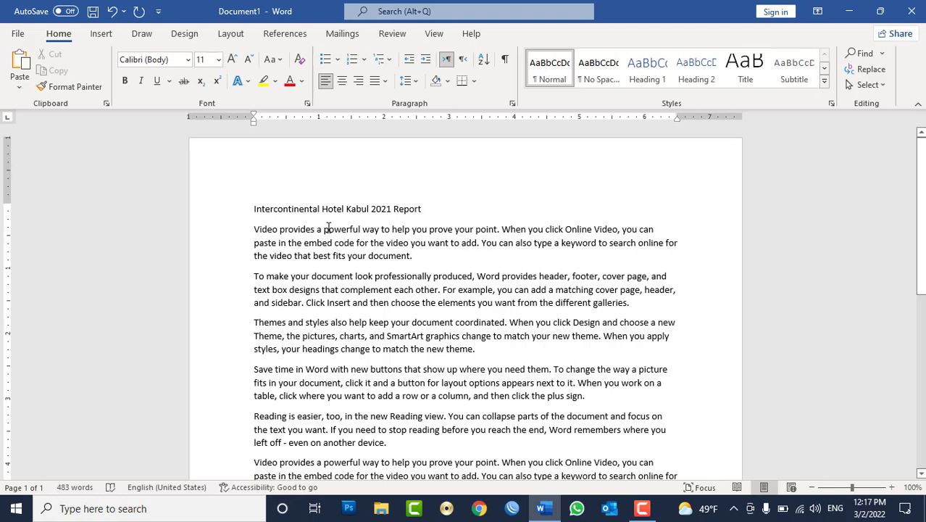
Step: Make the report title bold, 20 pt and centred after trying right and left alignment
triple_click(332, 208)
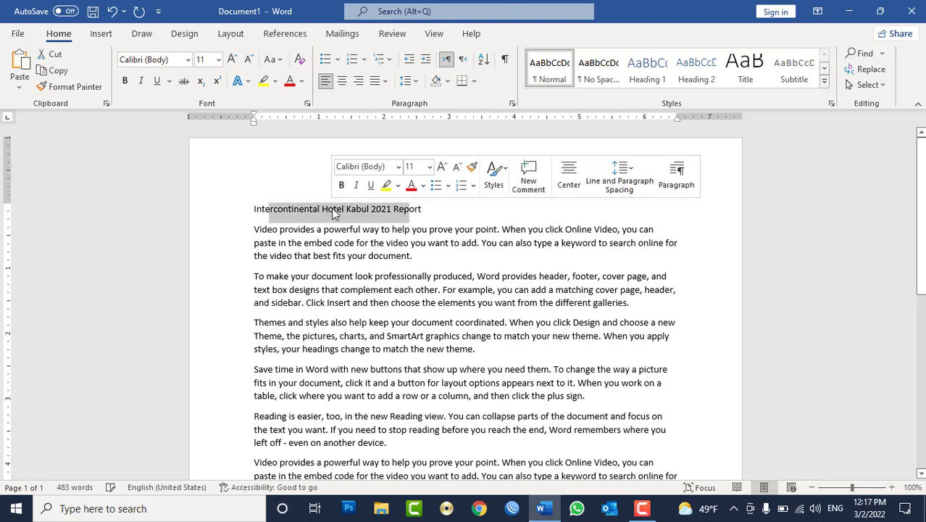
click(125, 81)
click(232, 60)
click(232, 59)
click(232, 60)
click(232, 60)
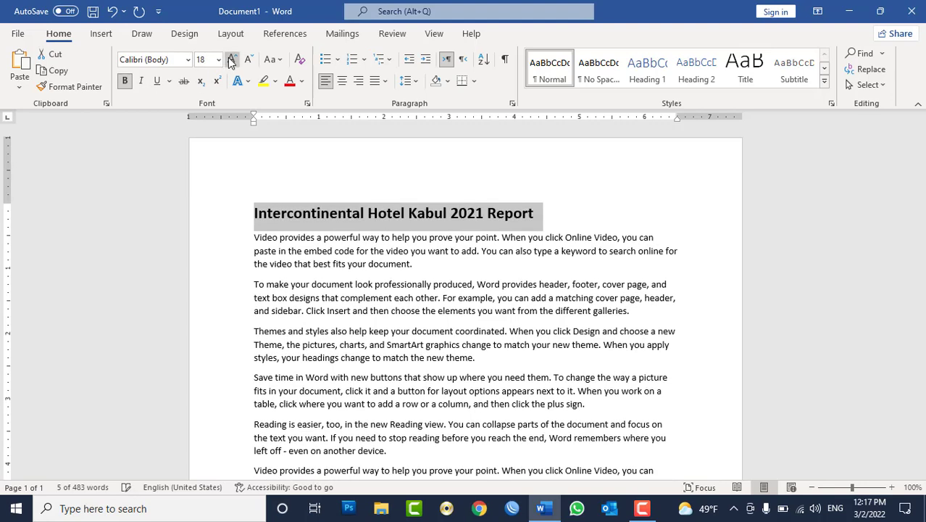
click(232, 60)
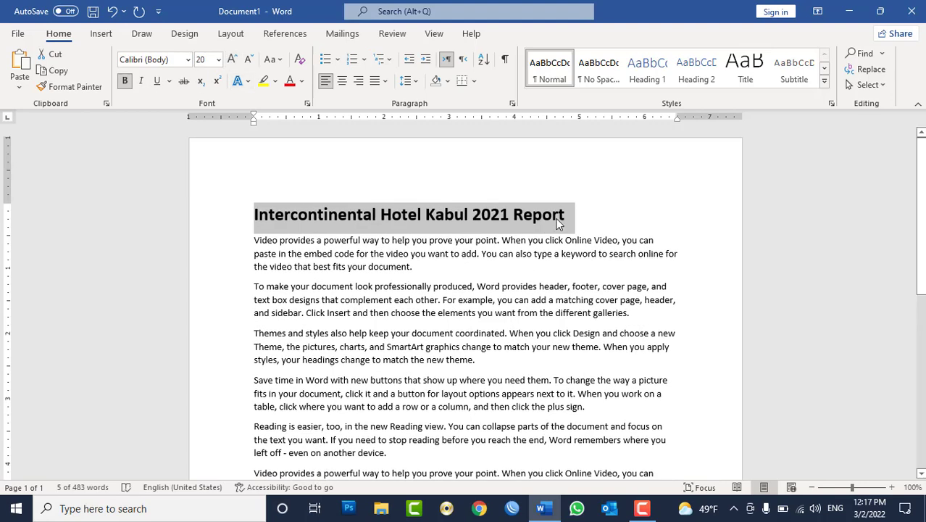
click(358, 81)
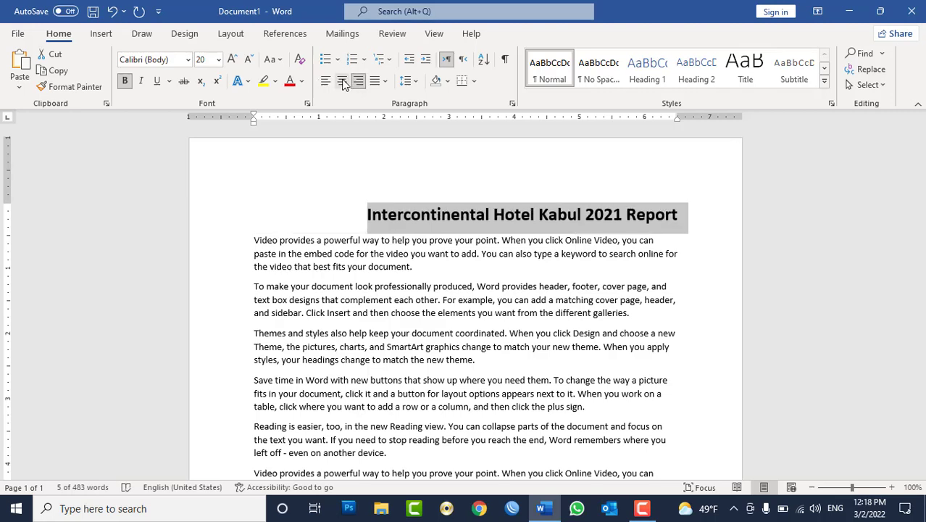
click(342, 81)
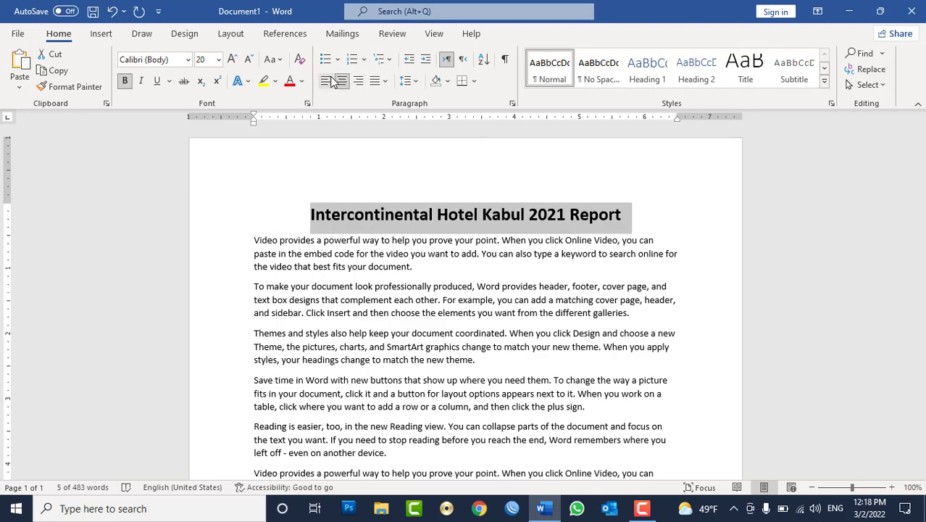
click(326, 81)
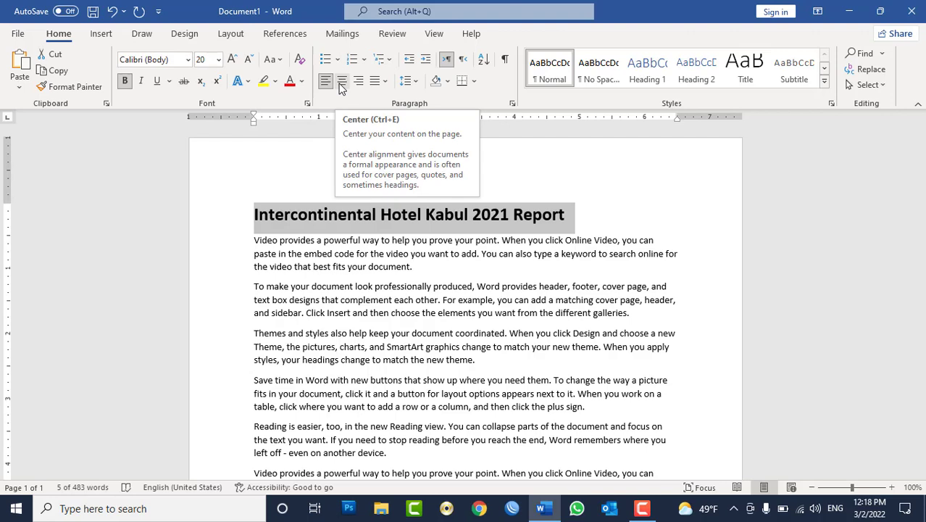
click(341, 81)
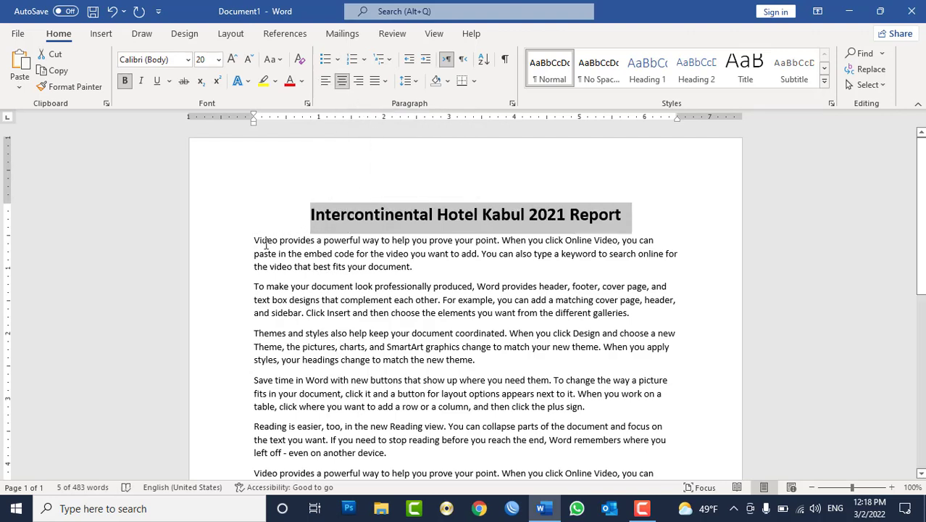
drag(253, 240, 482, 363)
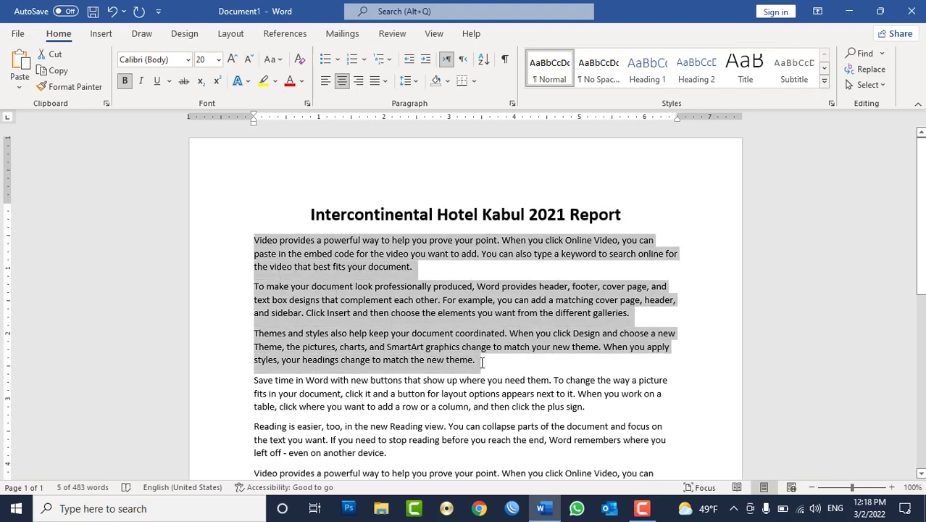
click(252, 240)
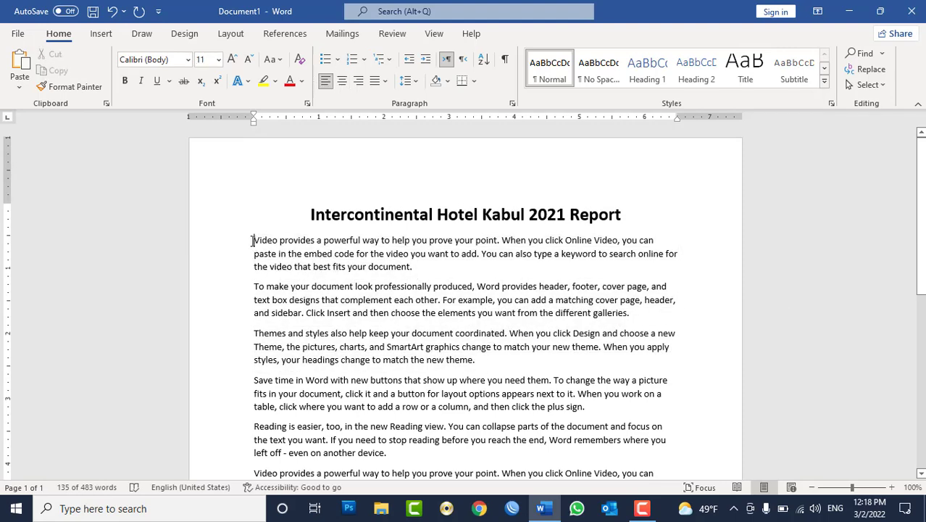
Step: Add a left-aligned, bold, two-sizes-larger 'Finance Department' heading below the title
key(Return)
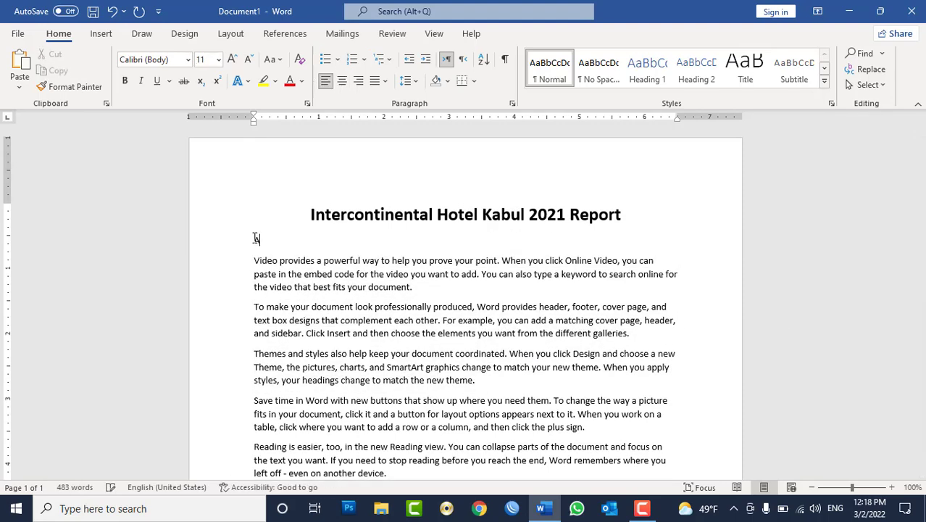
text(Finan)
text(ce Dep)
text(artment)
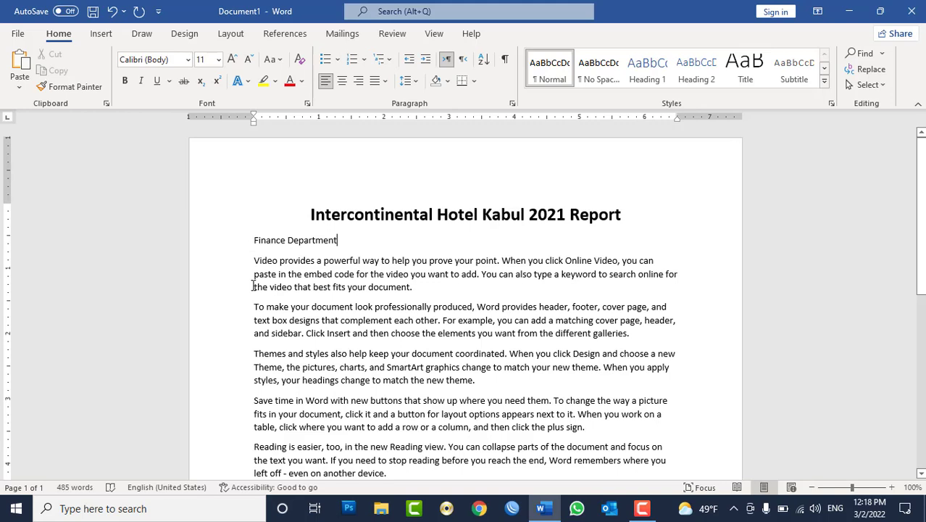
triple_click(274, 245)
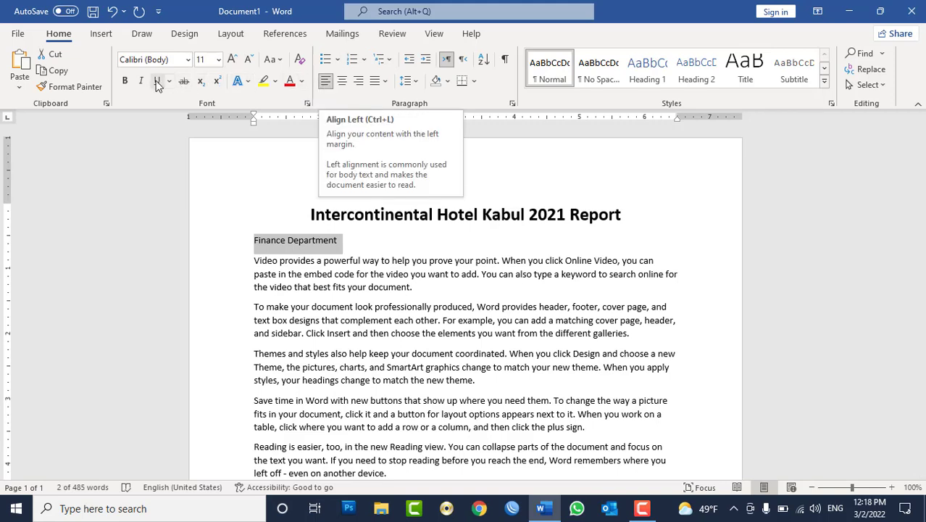
click(343, 82)
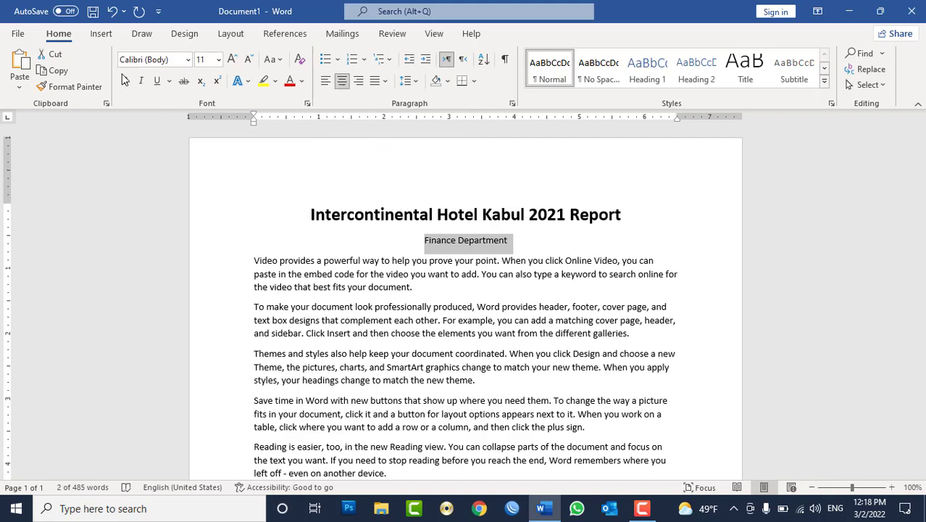
click(327, 82)
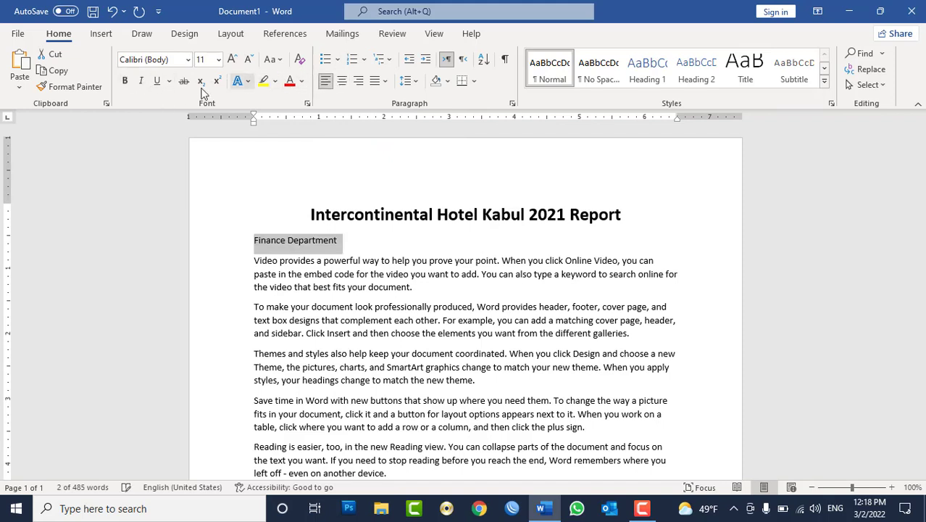
click(125, 81)
click(232, 59)
click(232, 60)
click(232, 59)
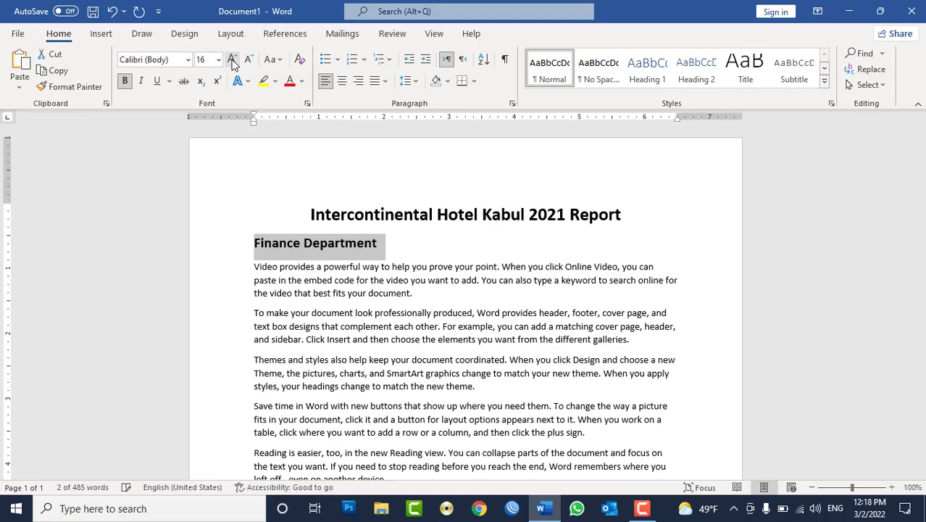
Step: Insert an 'IT Department' line after the third Finance paragraph
click(482, 392)
key(ctrl+shift+Up)
key(ctrl+shift+Up)
key(ctrl+shift+Up)
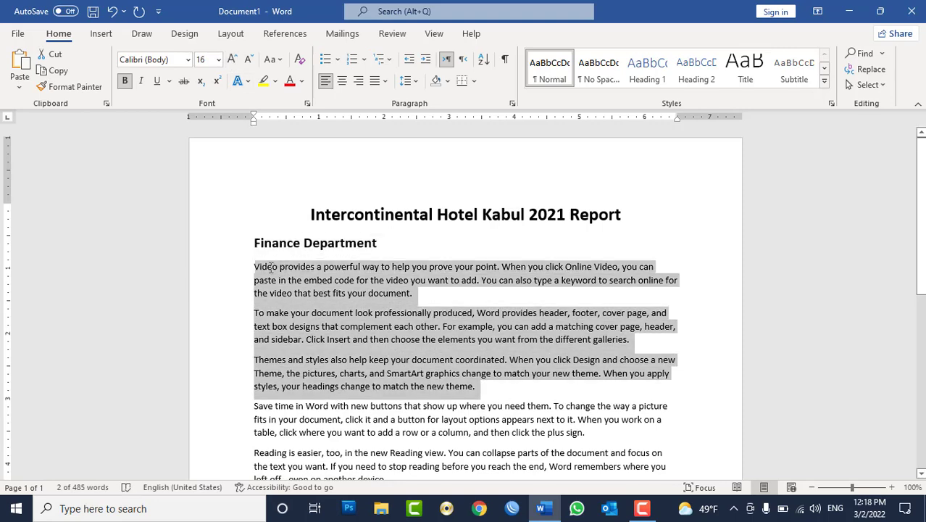
key(ctrl+shift+Up)
click(498, 392)
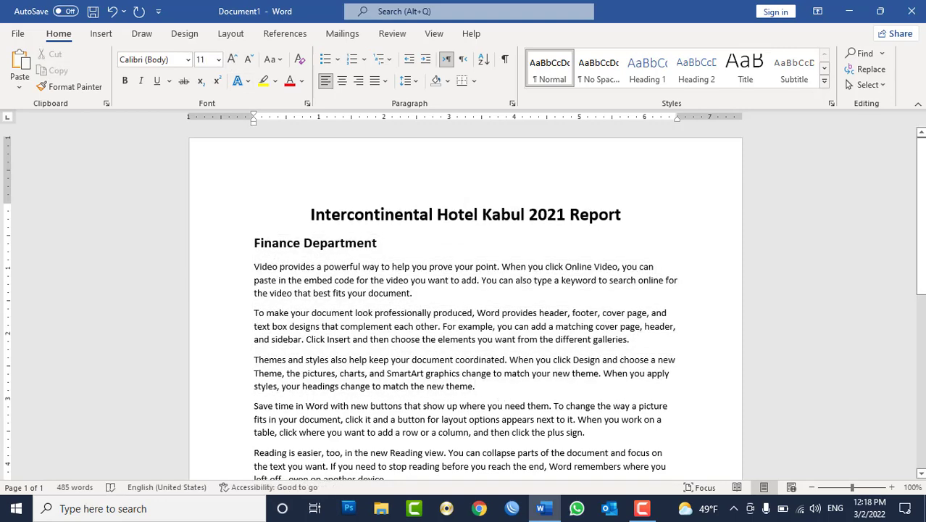
key(Return)
text(IT De)
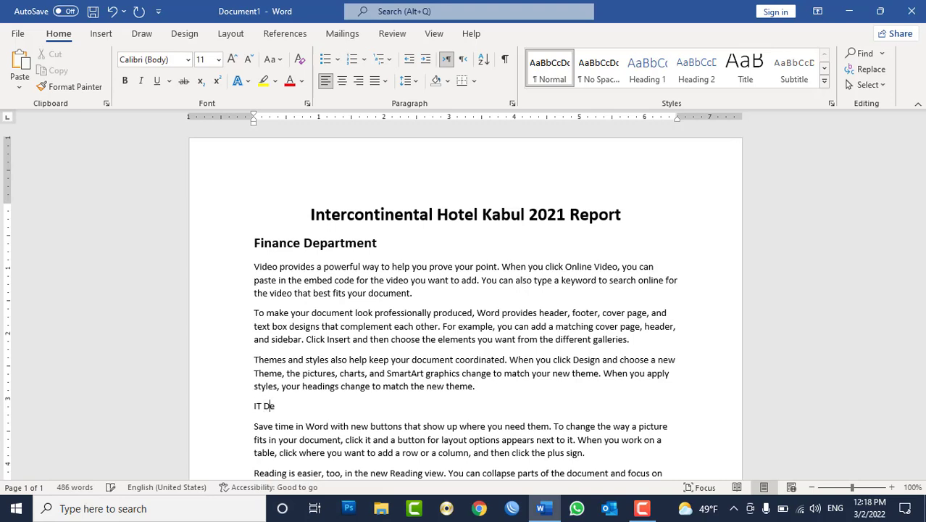
text(partment)
Step: Make 'IT Department' bold and enlarge its font to match the Finance heading
triple_click(289, 406)
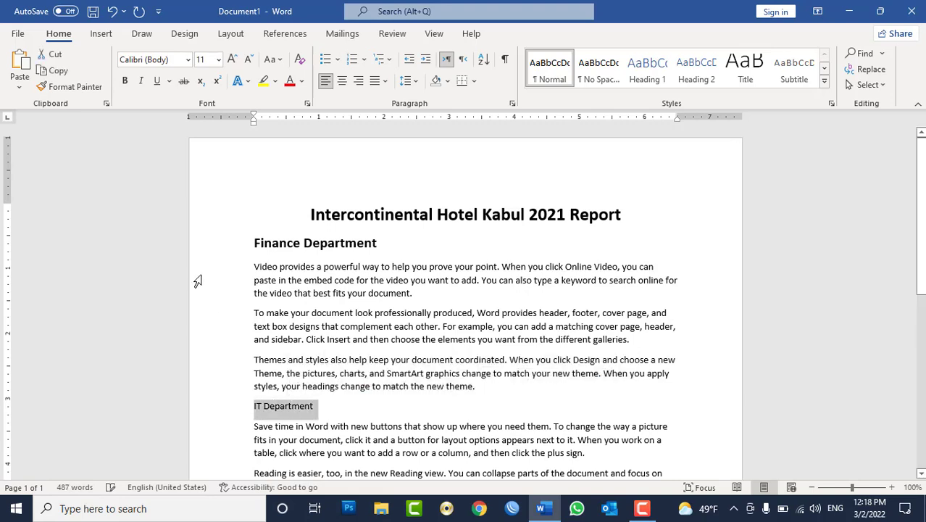
click(124, 81)
click(232, 60)
click(232, 60)
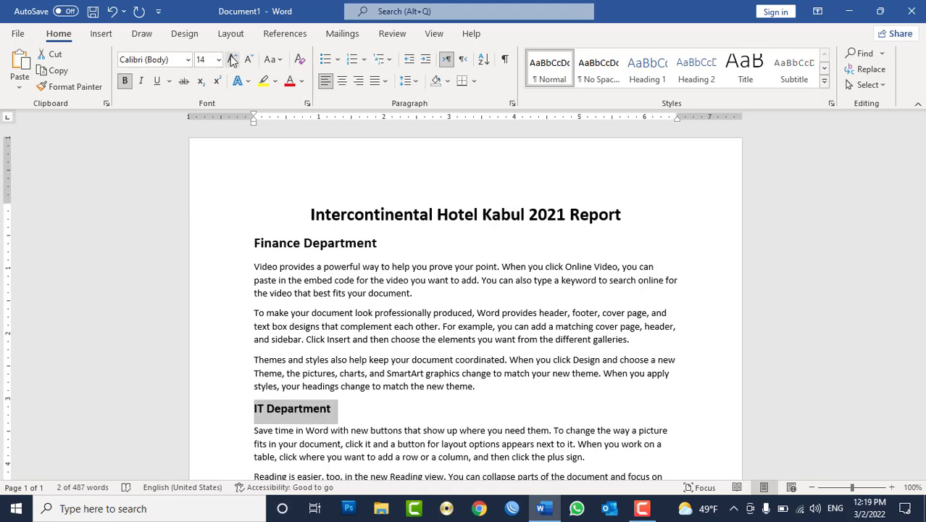
click(232, 59)
Step: Select the whole report title line
double_click(461, 215)
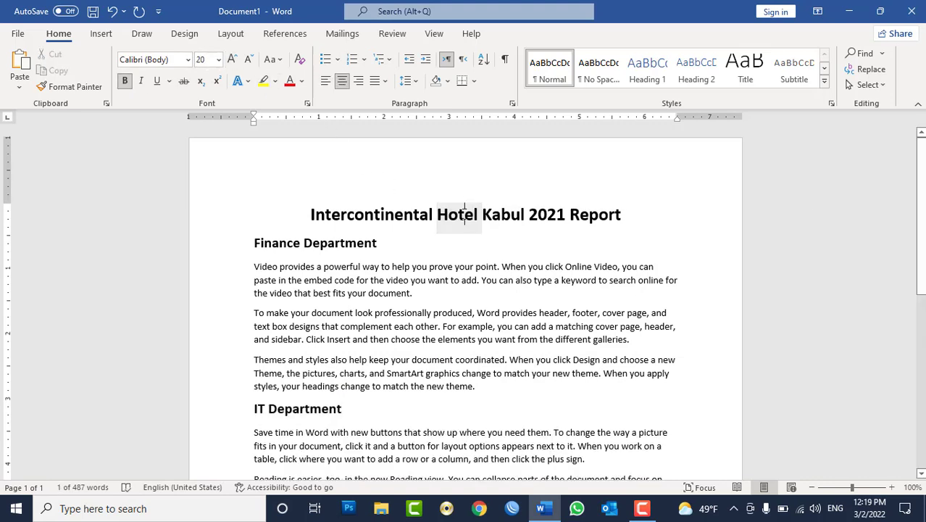
triple_click(465, 214)
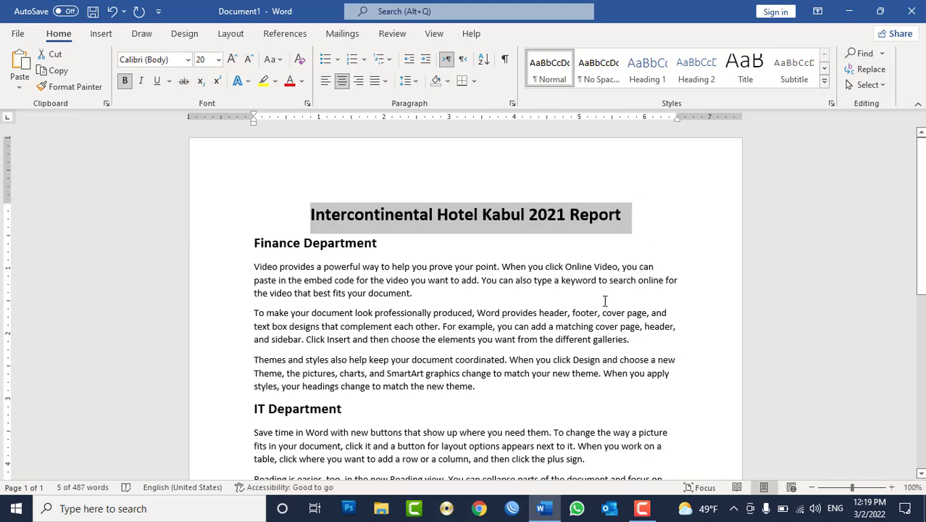
scroll(545, 275, down, 3)
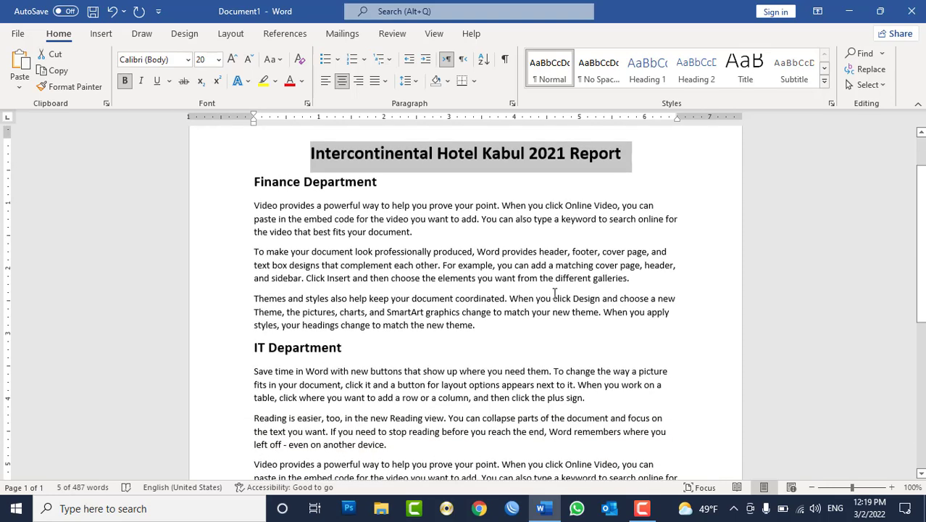
scroll(595, 265, up, 1)
Step: Justify the three paragraphs under Finance Department
scroll(599, 263, up, 1)
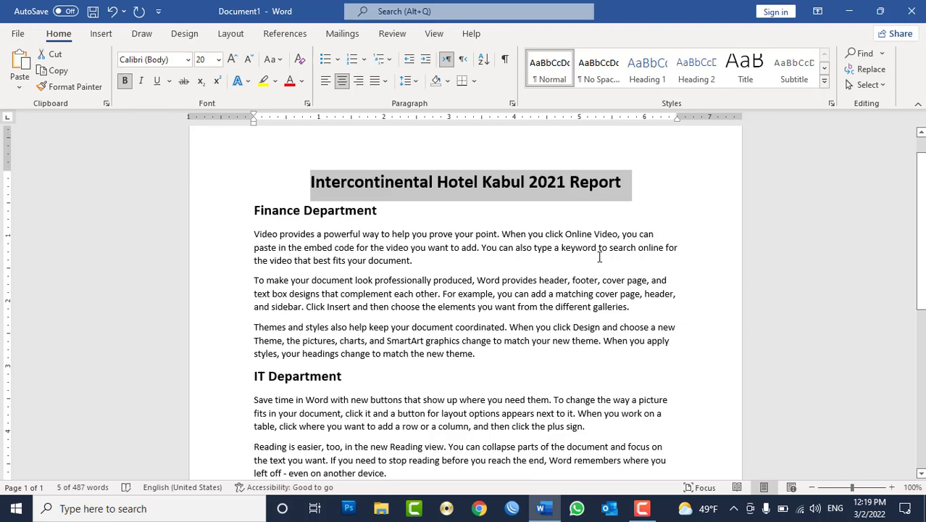
key(ctrl+a)
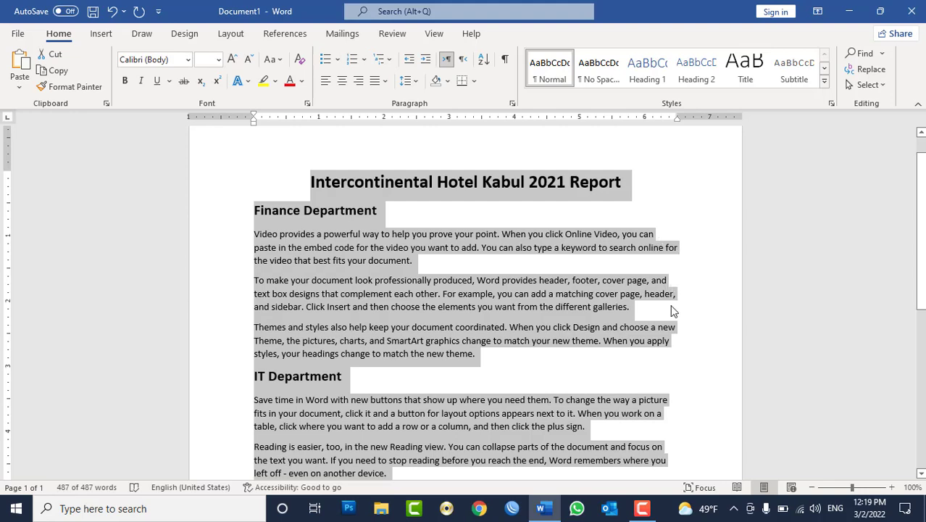
click(602, 332)
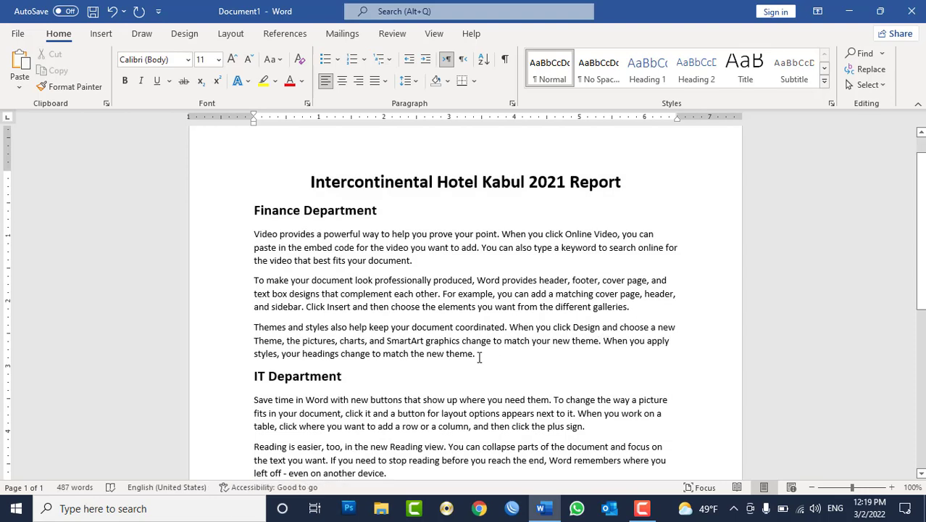
drag(477, 355, 255, 232)
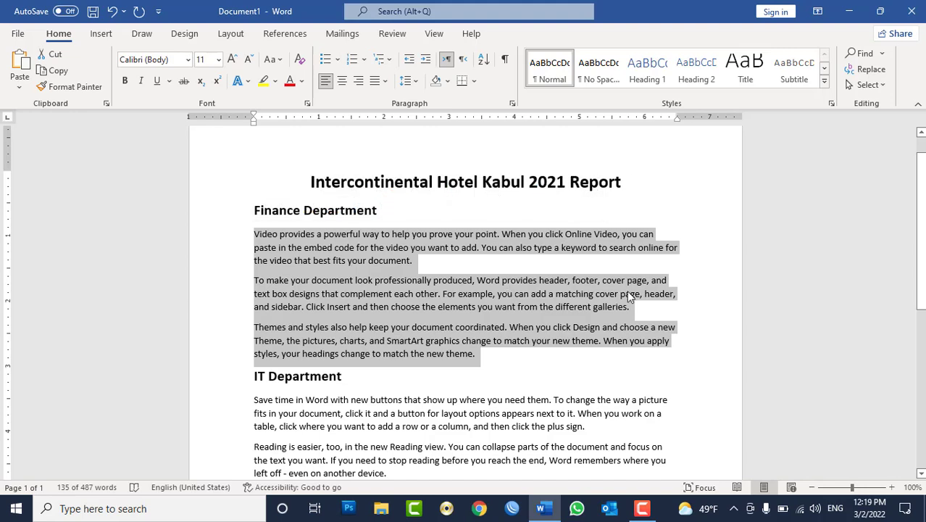
click(384, 81)
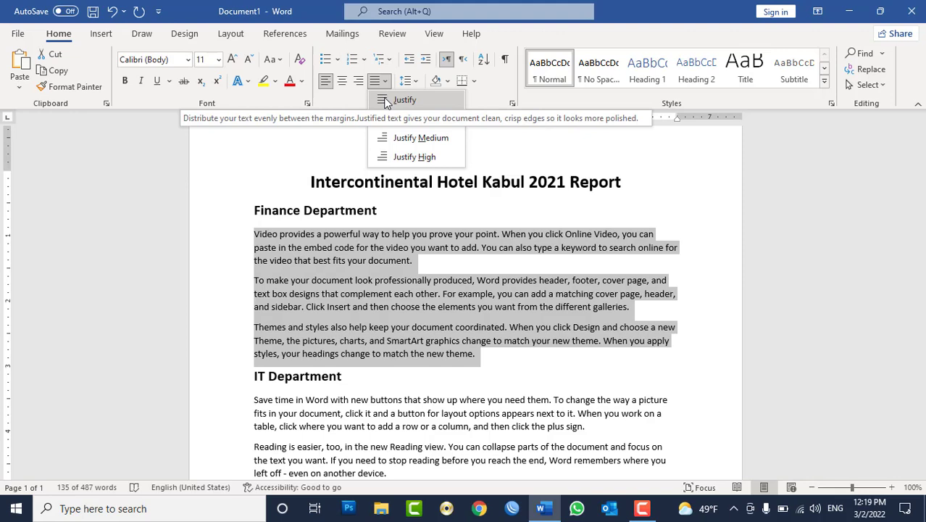
click(384, 101)
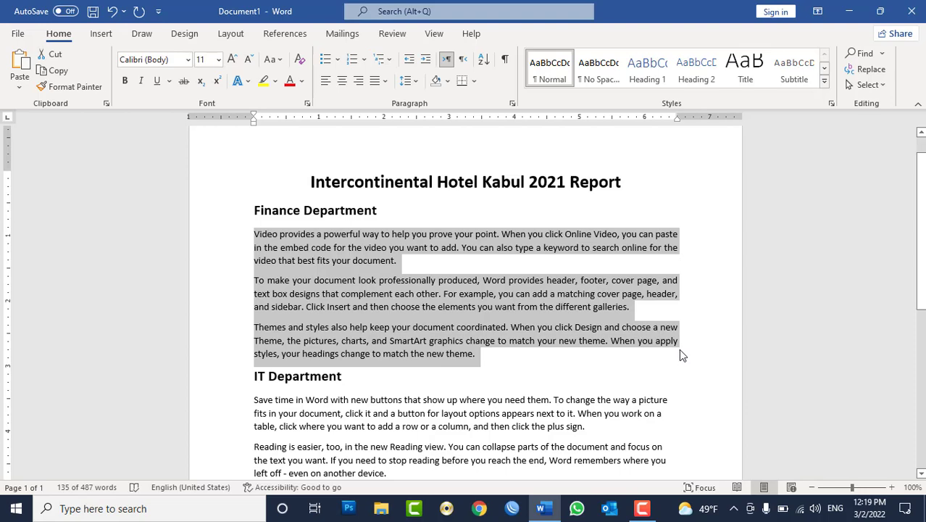
Step: Justify the paragraphs from IT Department to the end of the document
scroll(674, 348, down, 4)
scroll(671, 348, down, 3)
scroll(517, 397, down, 4)
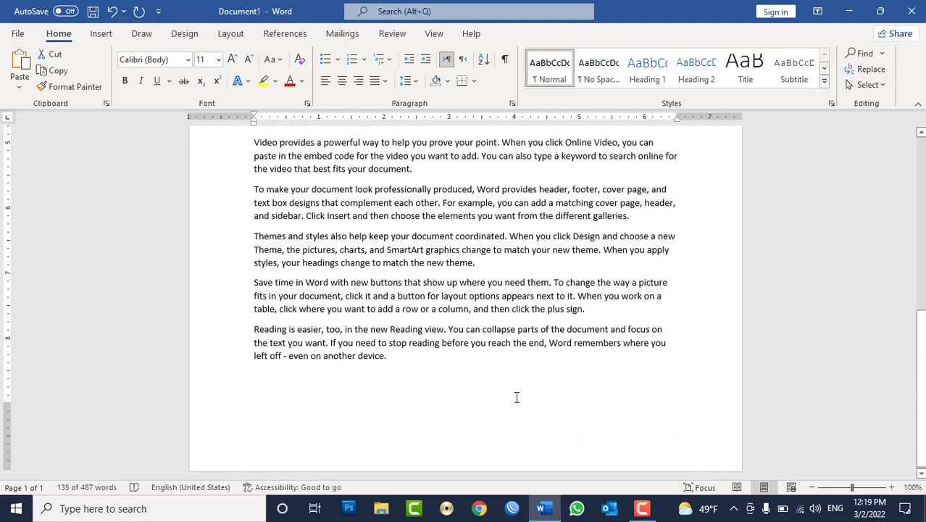
drag(401, 356, 251, 244)
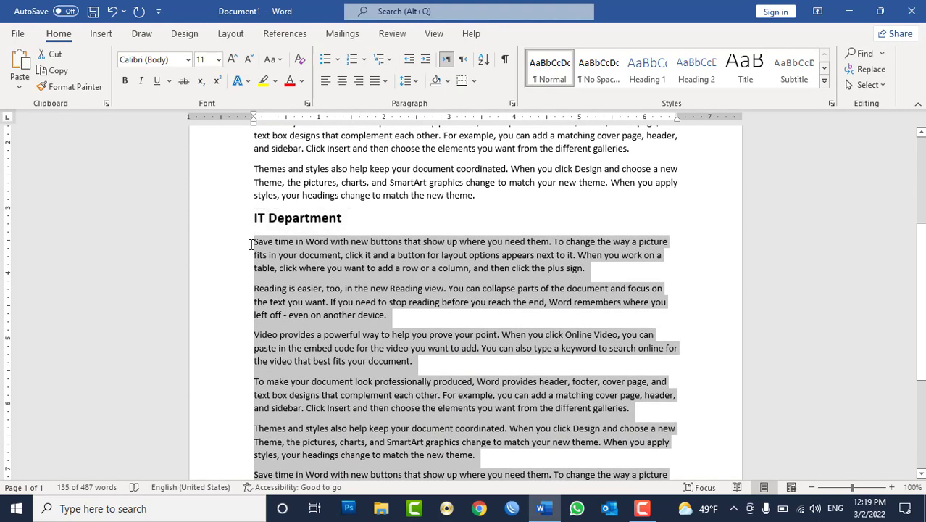
click(385, 80)
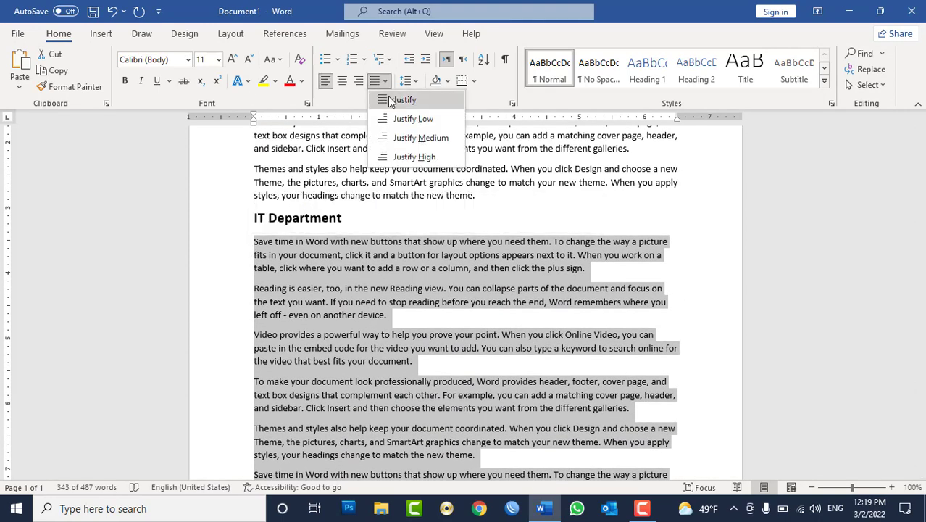
click(389, 101)
click(535, 253)
scroll(535, 250, up, 2)
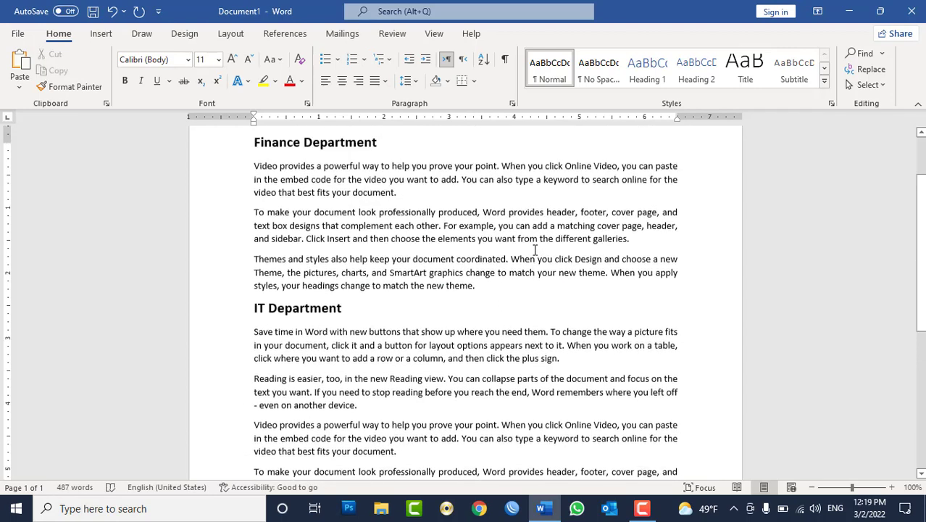
scroll(535, 249, up, 2)
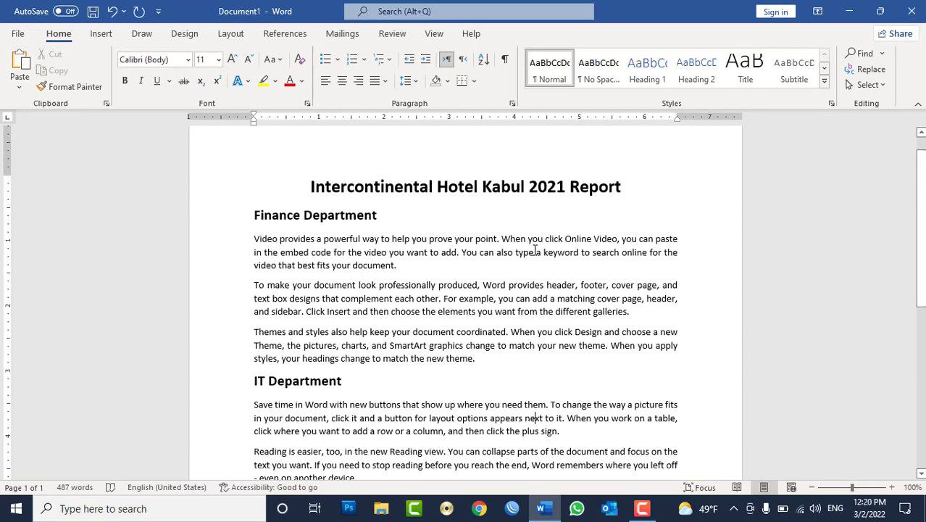
scroll(535, 250, down, 3)
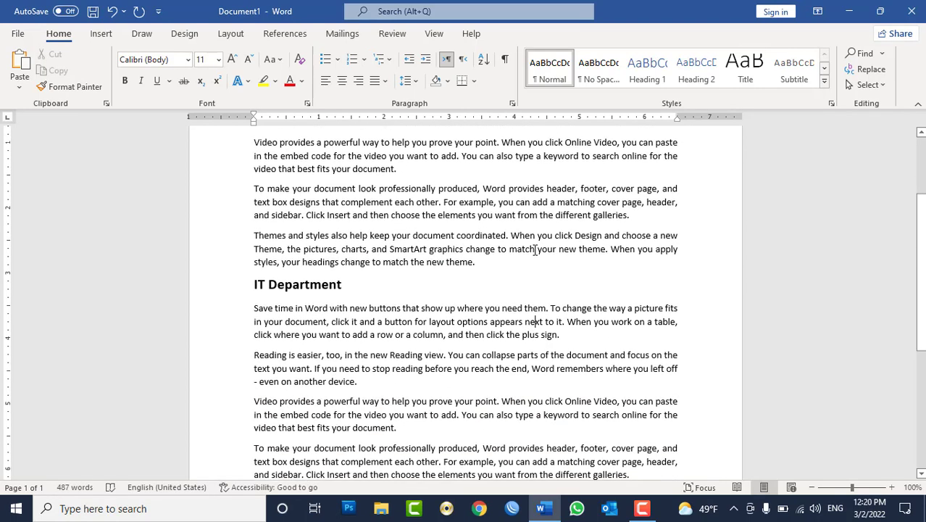
scroll(535, 250, down, 2)
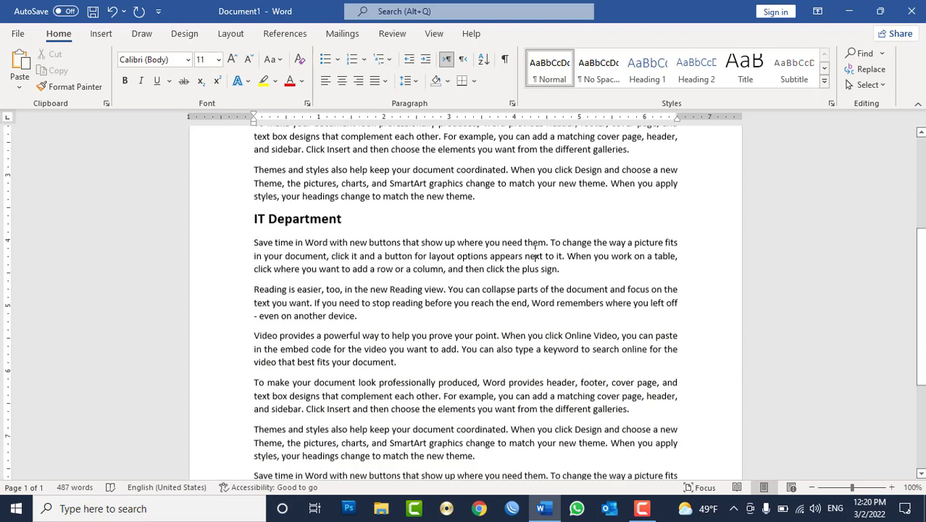
scroll(535, 249, down, 1)
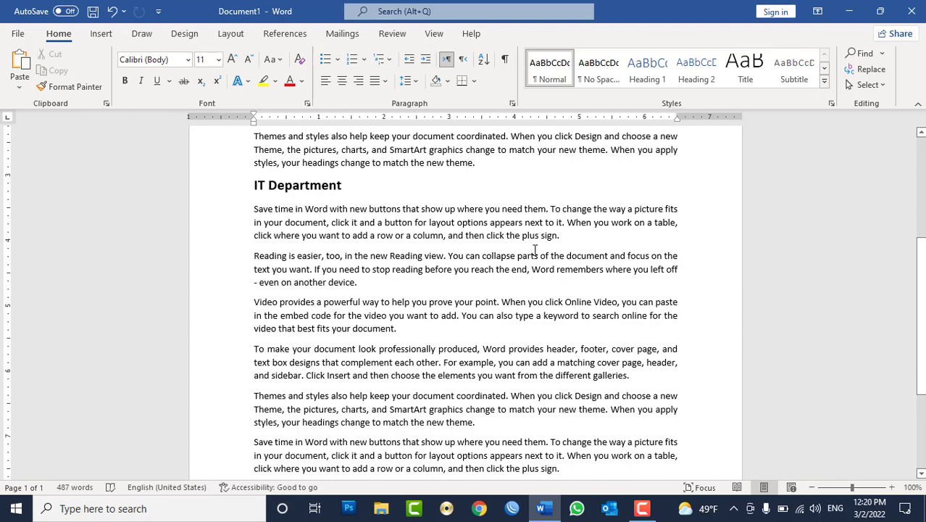
scroll(535, 250, up, 3)
scroll(535, 250, up, 2)
scroll(535, 250, up, 2)
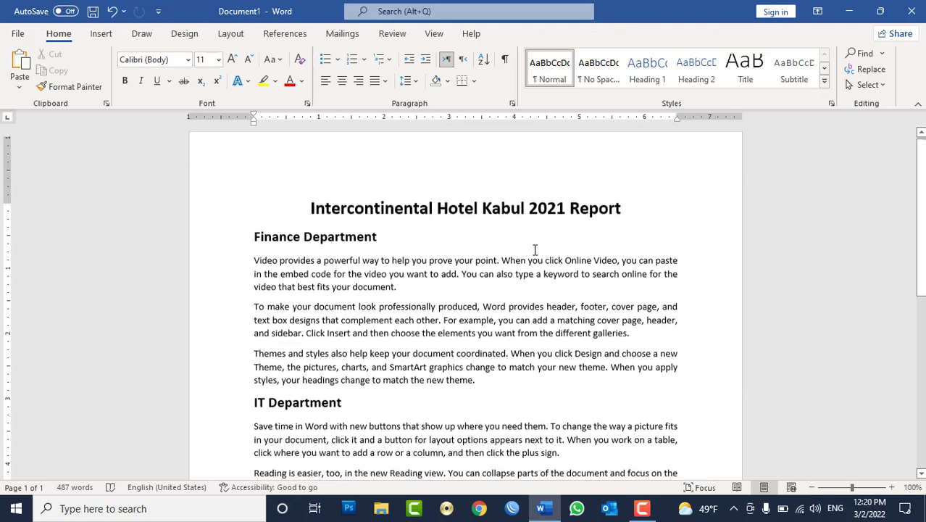
Step: Colour the report title red
triple_click(508, 211)
click(290, 81)
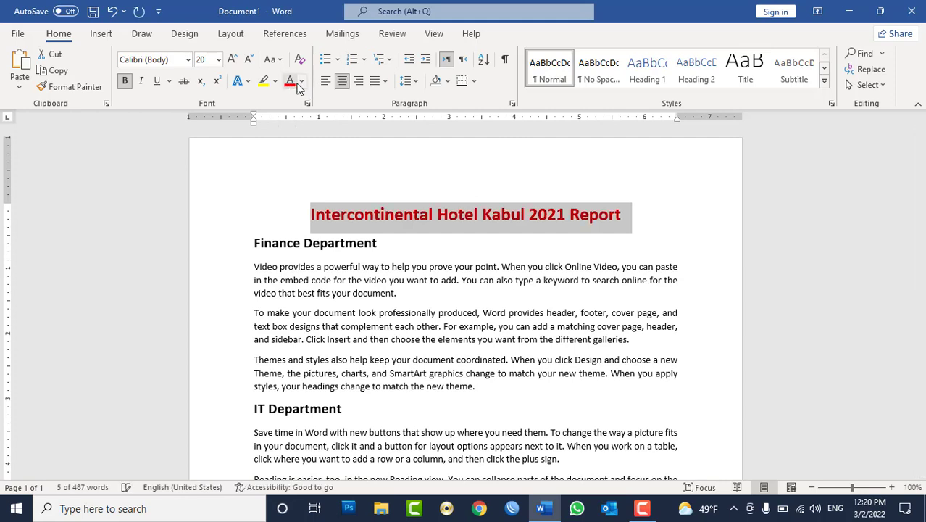
click(521, 278)
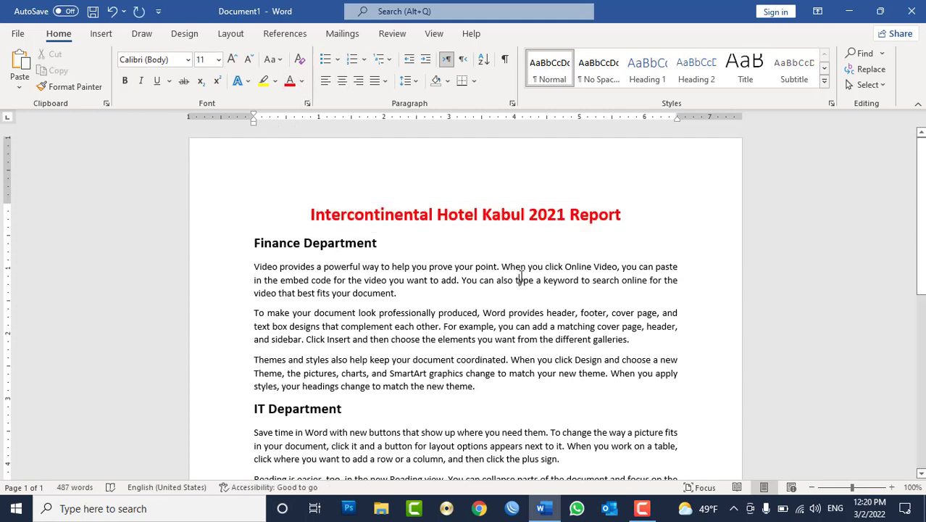
Step: Try right and left alignment on the title, then centre it again
click(683, 214)
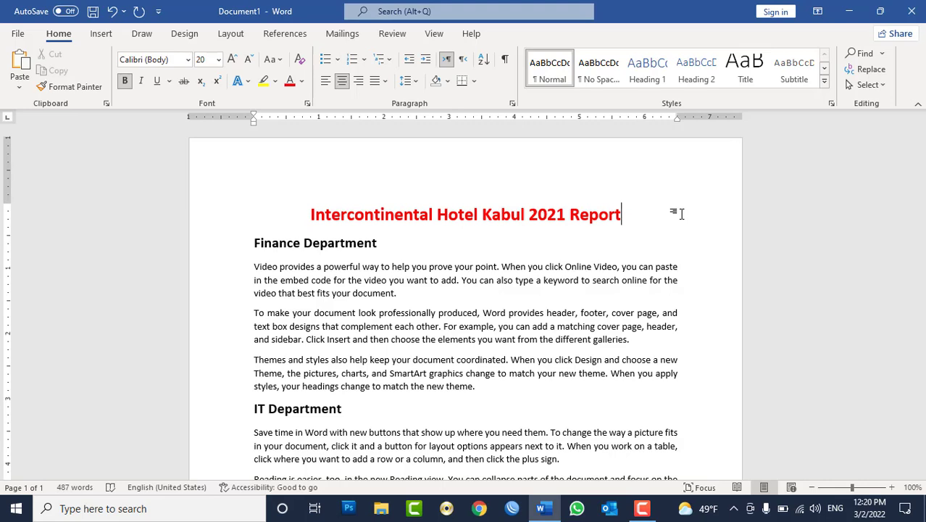
double_click(681, 214)
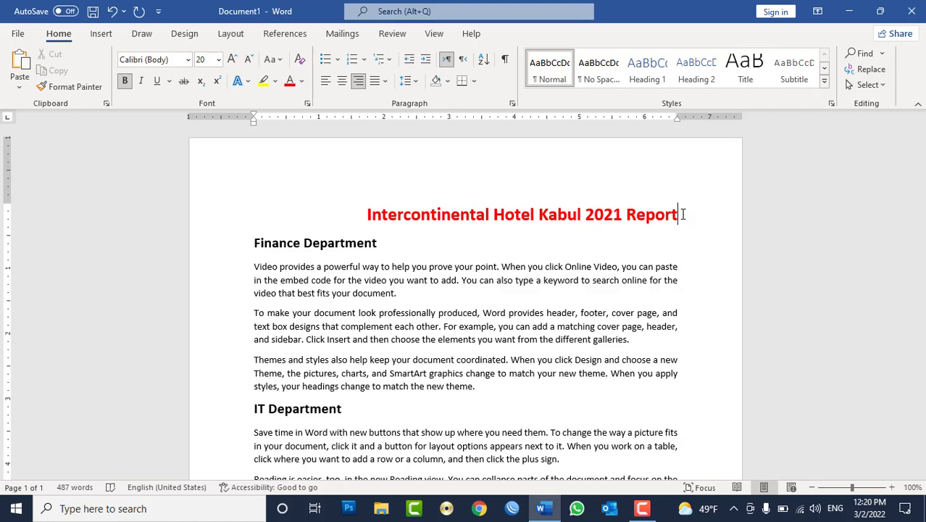
key(ctrl+l)
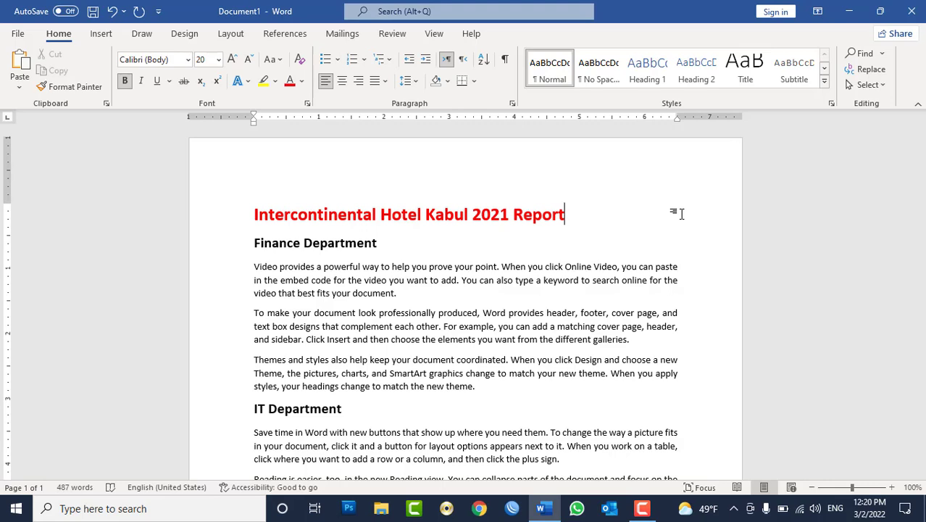
key(ctrl+e)
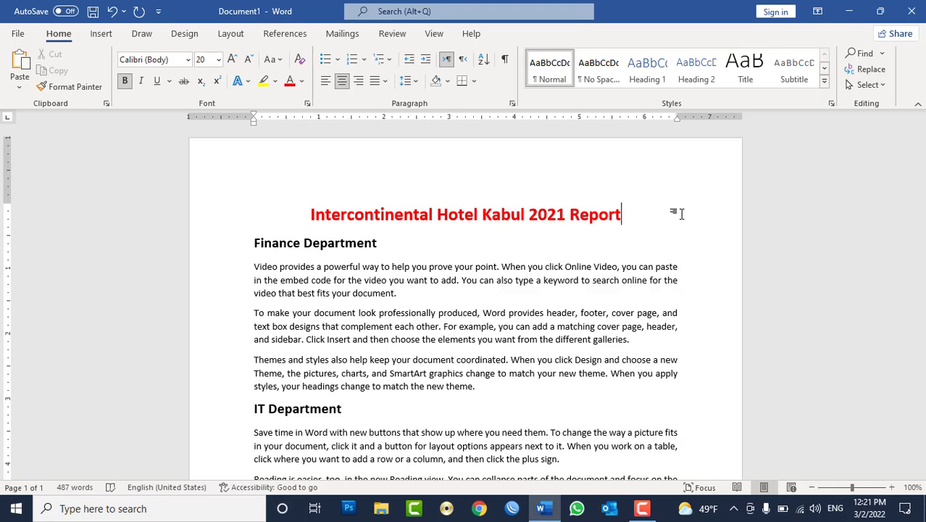
triple_click(548, 215)
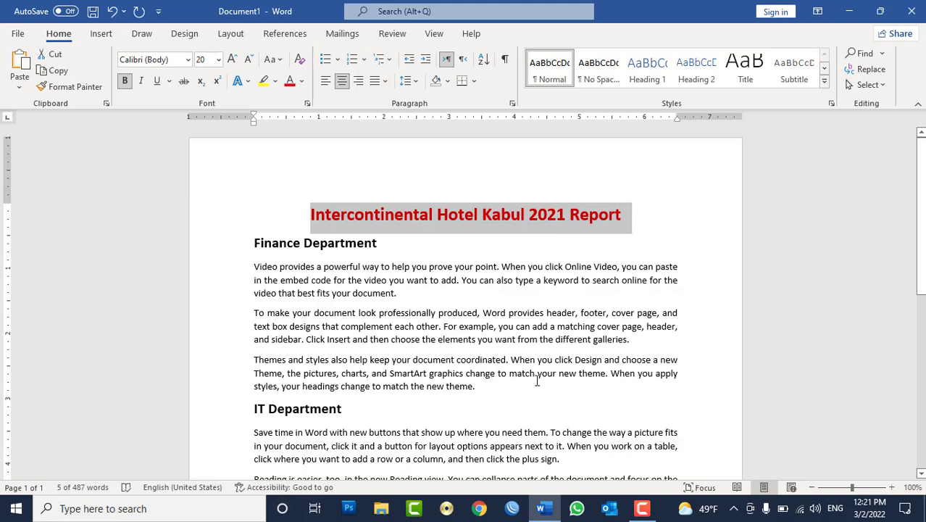
drag(501, 384, 248, 263)
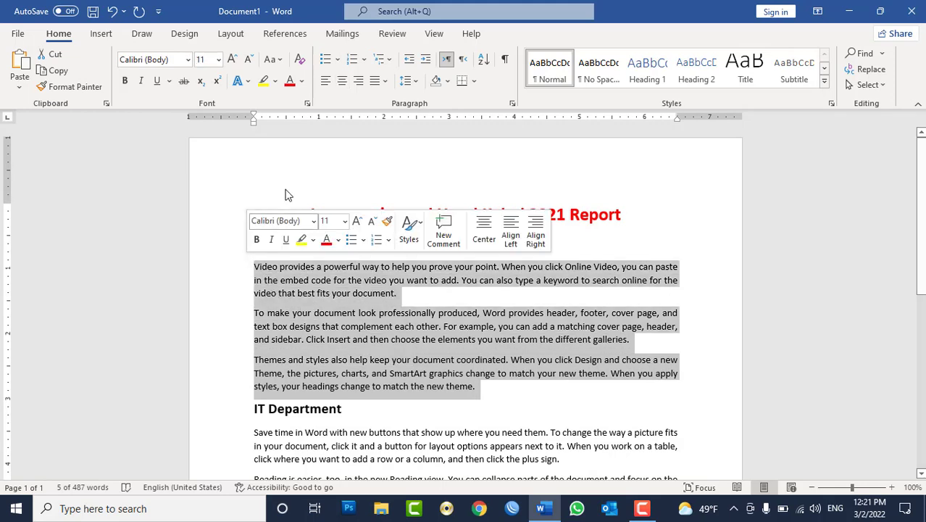
click(324, 84)
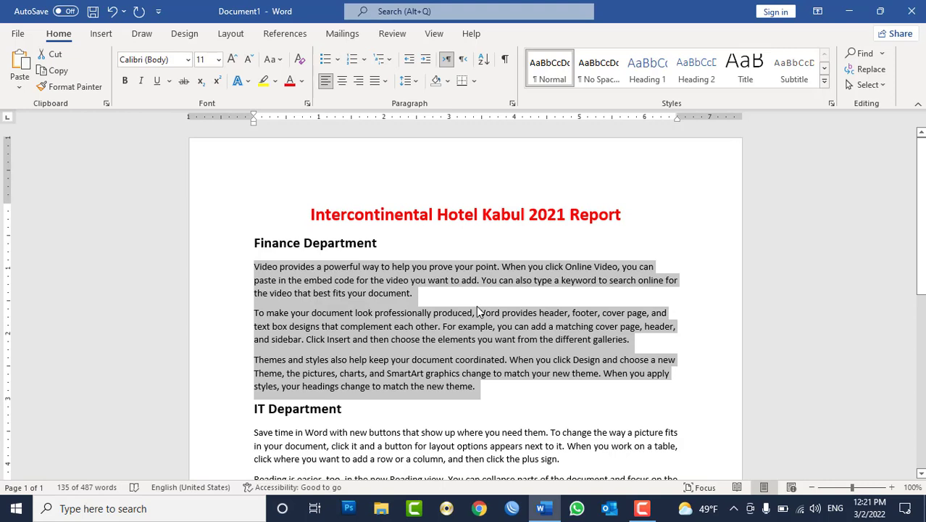
key(ctrl+j)
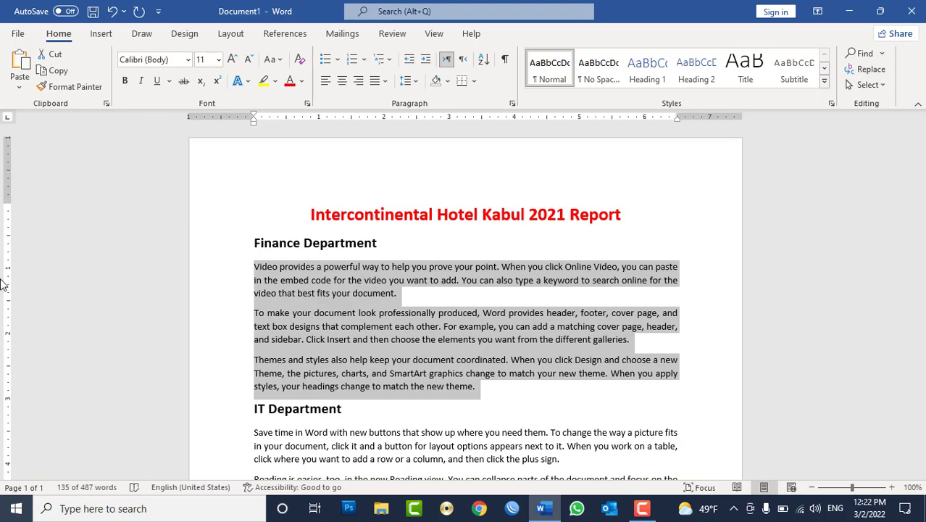
click(433, 295)
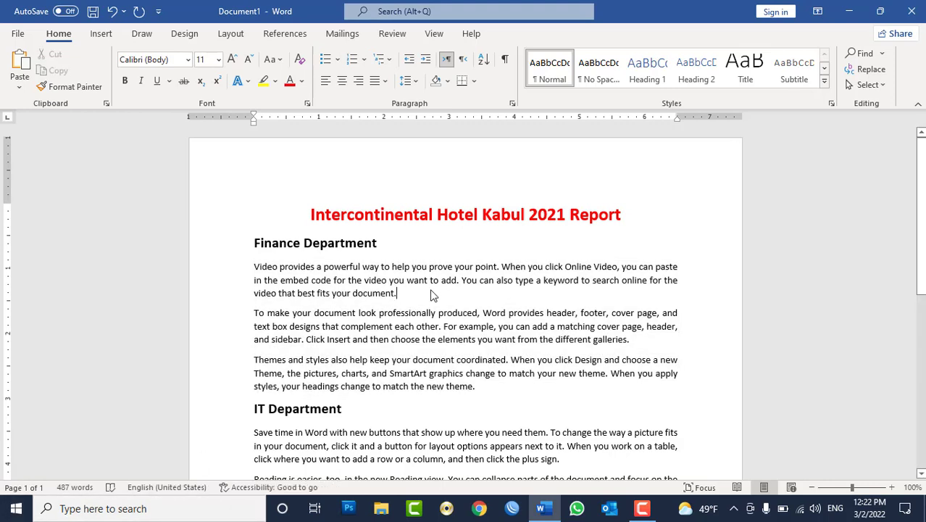
mouse_move(468, 283)
scroll(497, 283, down, 1)
scroll(488, 344, down, 6)
scroll(488, 344, up, 4)
Step: Scroll up to the top of the Intercontinental Hotel Kabul 2021 Report
scroll(500, 355, up, 3)
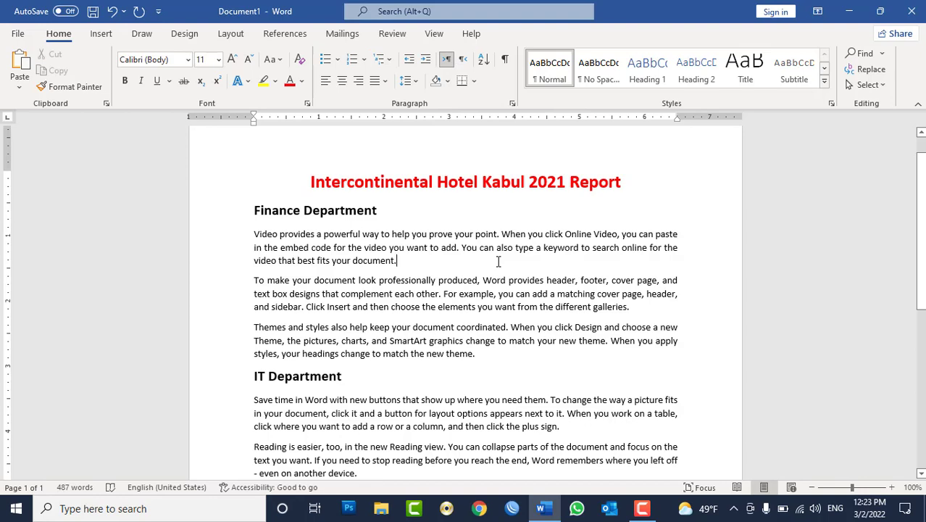
Step: Clear the report and type 'This is the computer class' followed by Persian and Pashto phrases
key(ctrl+a)
key(Delete)
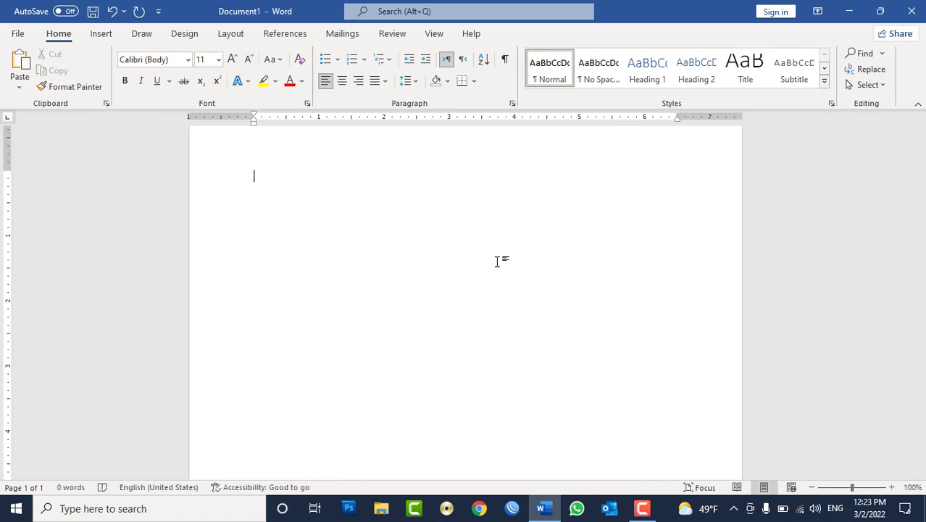
text(This is the c)
text(omputer class)
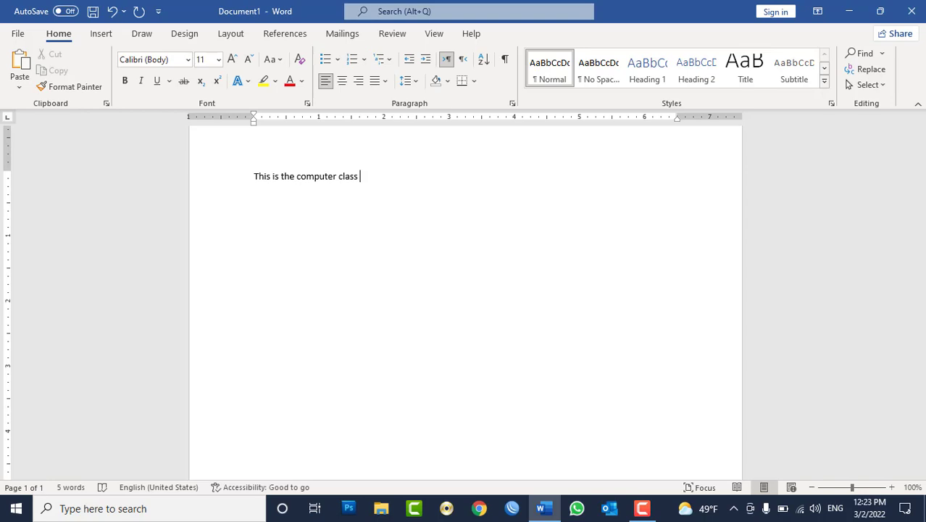
key(alt+shift)
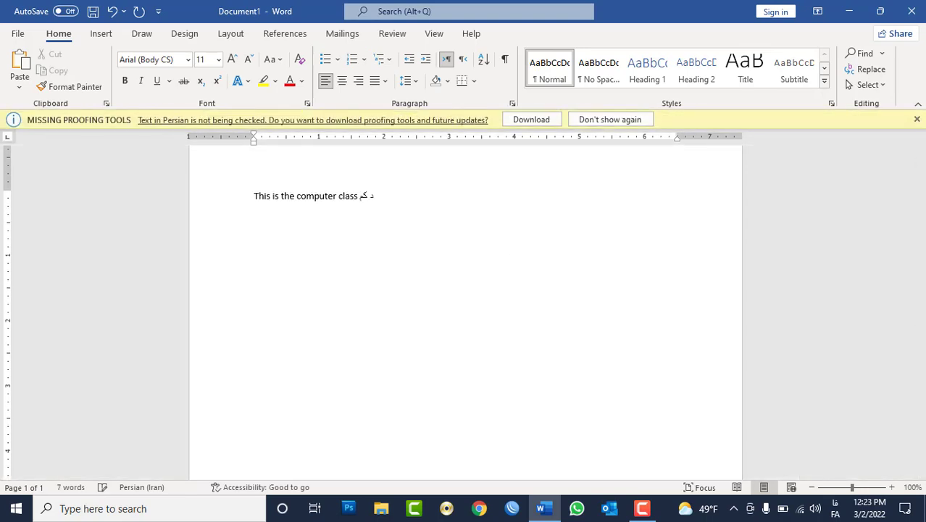
text(د کمپیوتر )
text(صنف ته)
key(alt+shift)
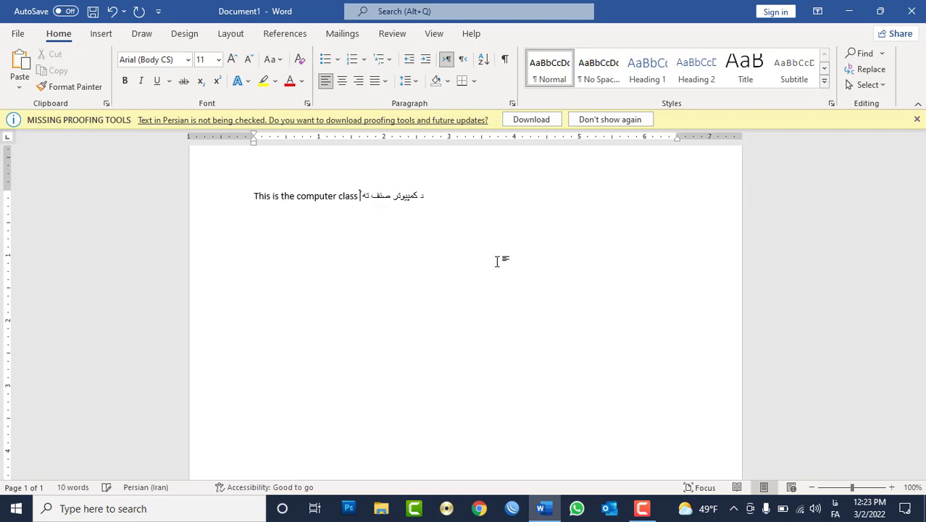
text(په را غ)
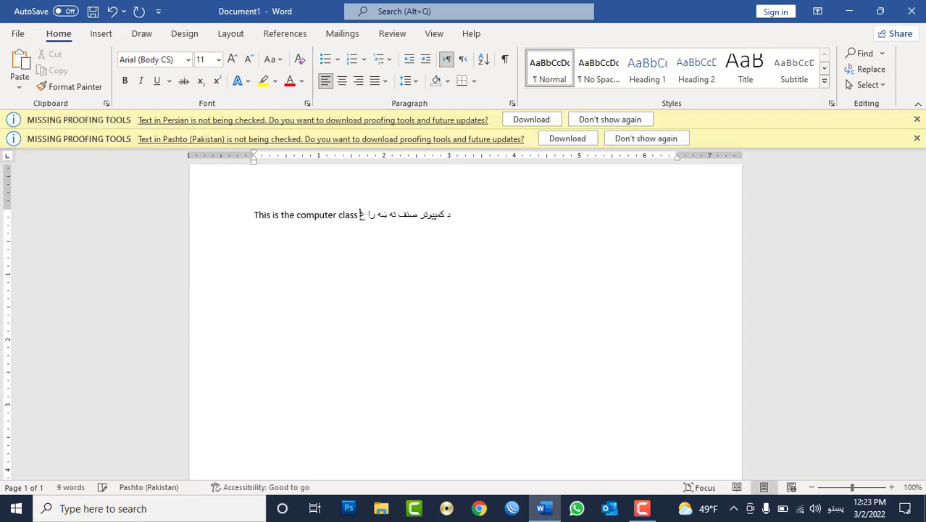
text(لاست)
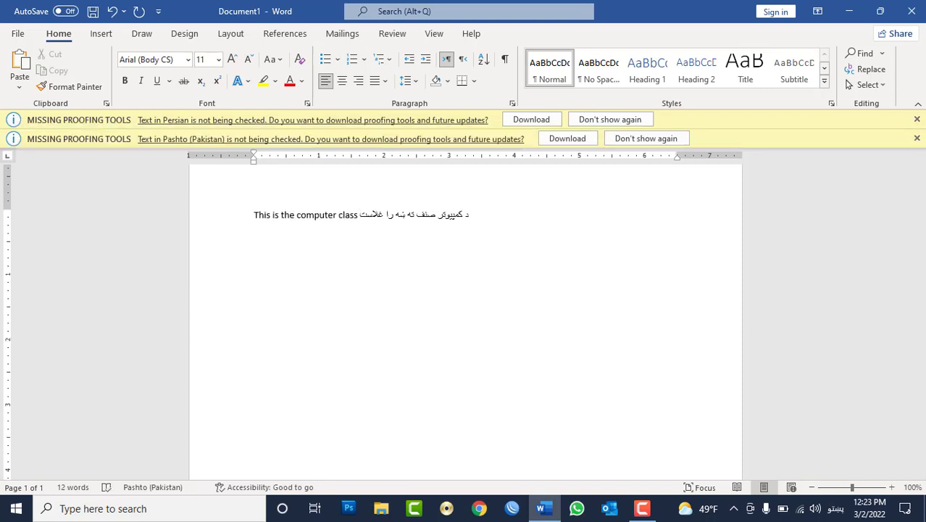
Step: Add English and Persian test letters, then delete everything on the page
key(alt+shift)
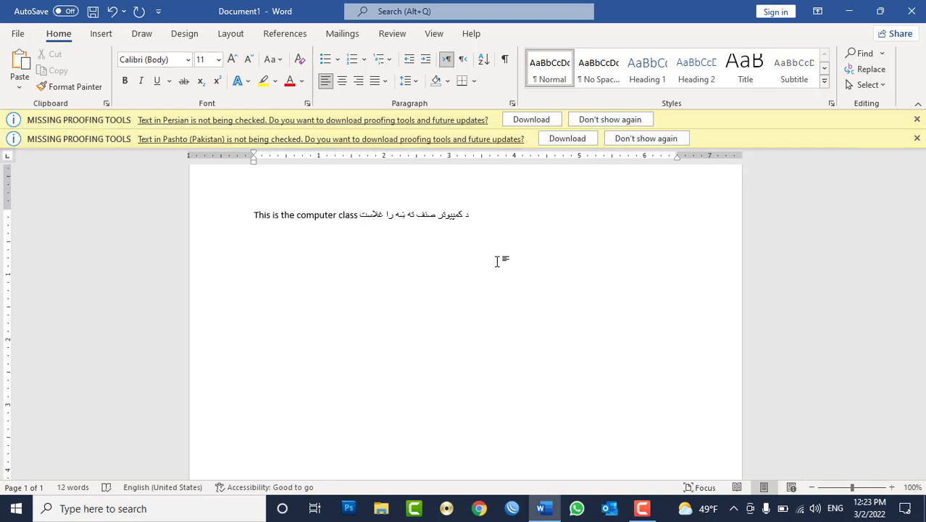
text(sdfdfsdfsfsff)
text(sd)
key(alt+shift)
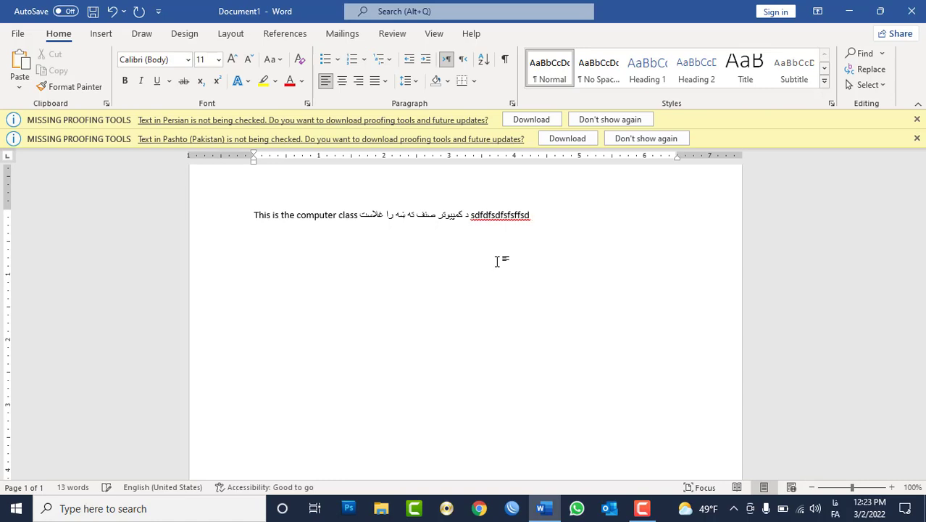
text(سیسیسیسیسیسیسی)
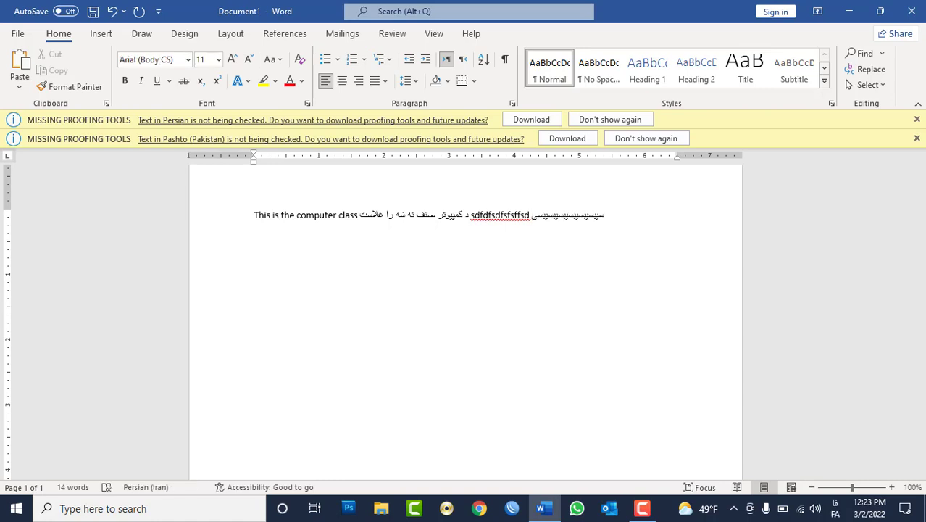
key(ctrl+a)
key(Delete)
key(alt+shift)
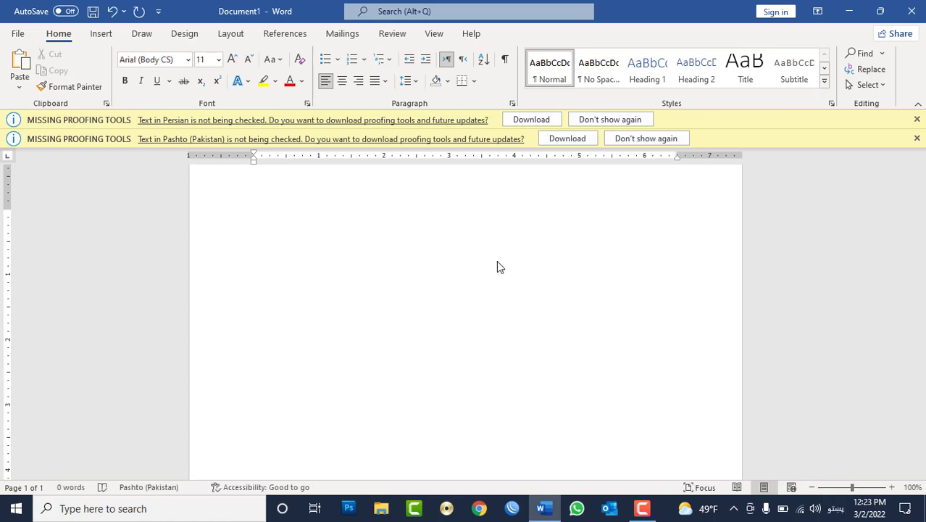
Step: Make the paragraph right-to-left, left-aligned, and type 'this is the computer class'
key(alt+shift)
click(463, 59)
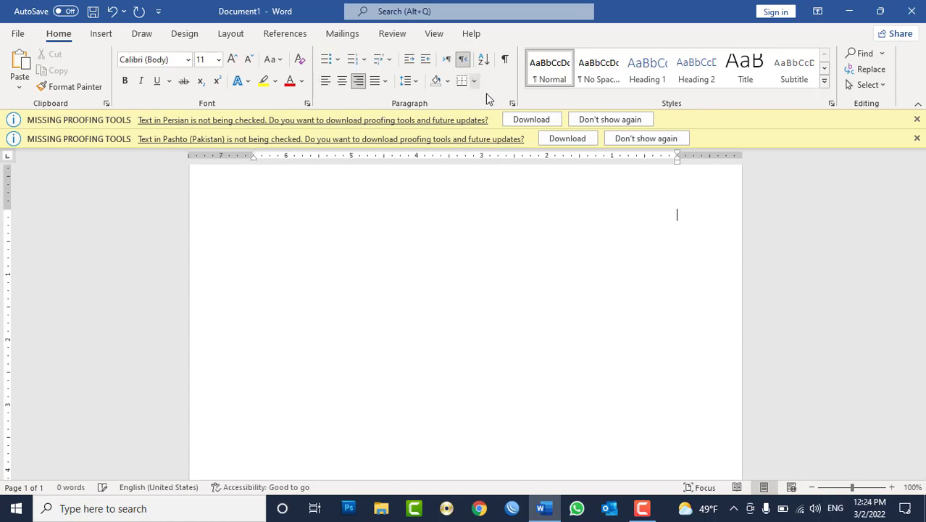
key(ctrl+l)
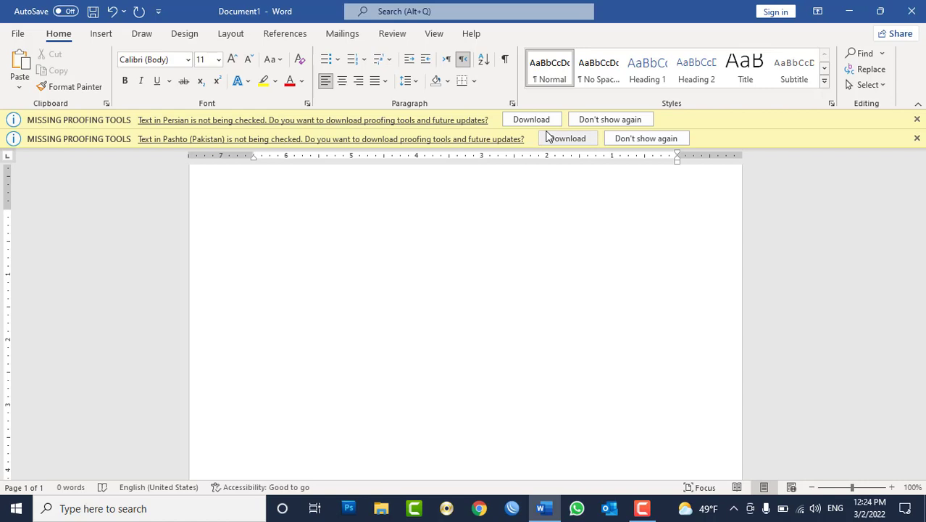
text(this is th)
text(e computer clas)
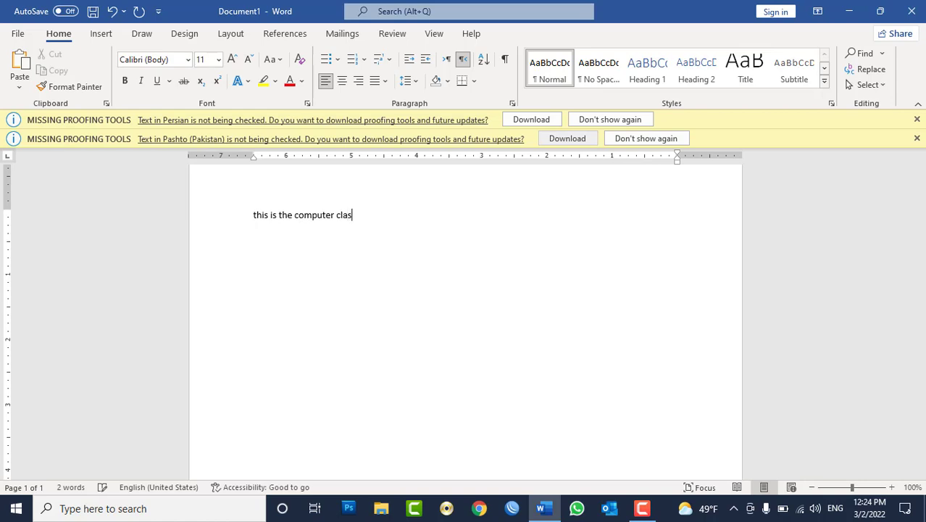
text(s)
Step: Add the Persian phrase 'د کمپیوتر صنف ته شه راغلاست' and 'what is computer', then select the line
key(alt+shift)
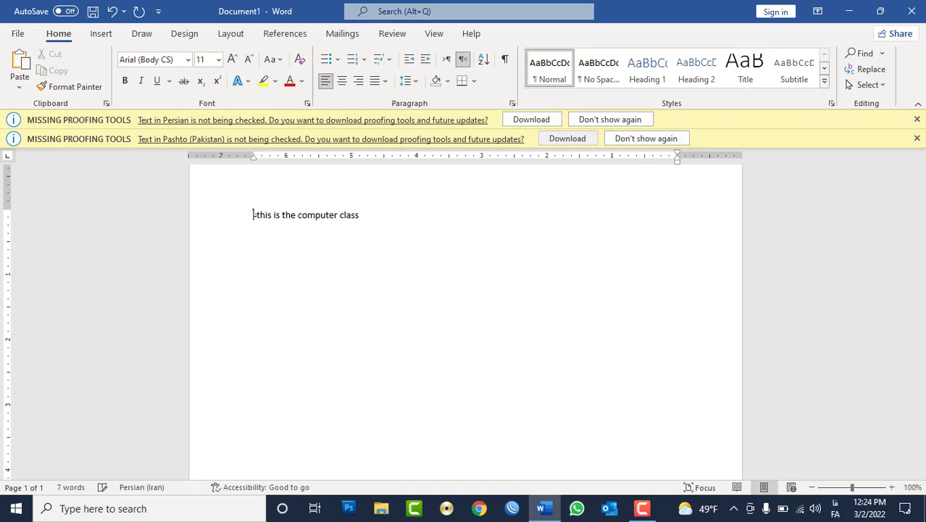
text(ک)
key(BackSpace)
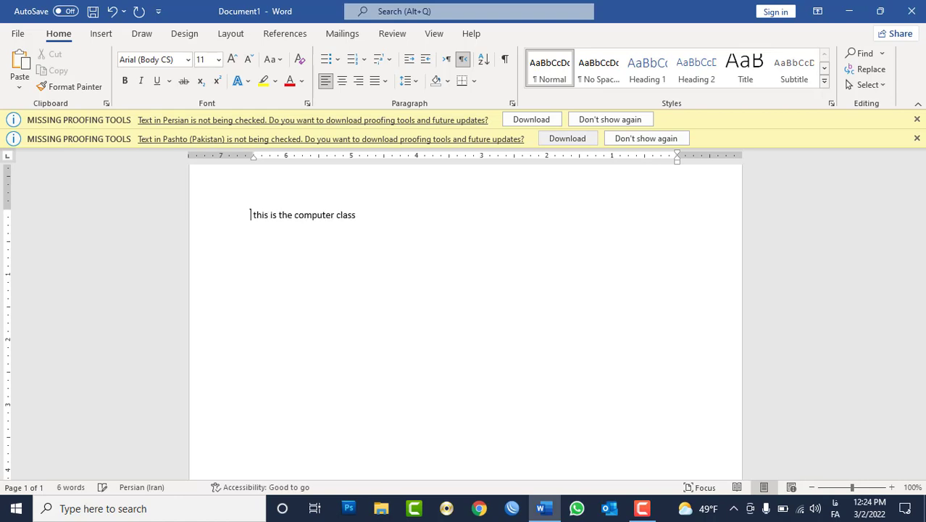
text(د کم)
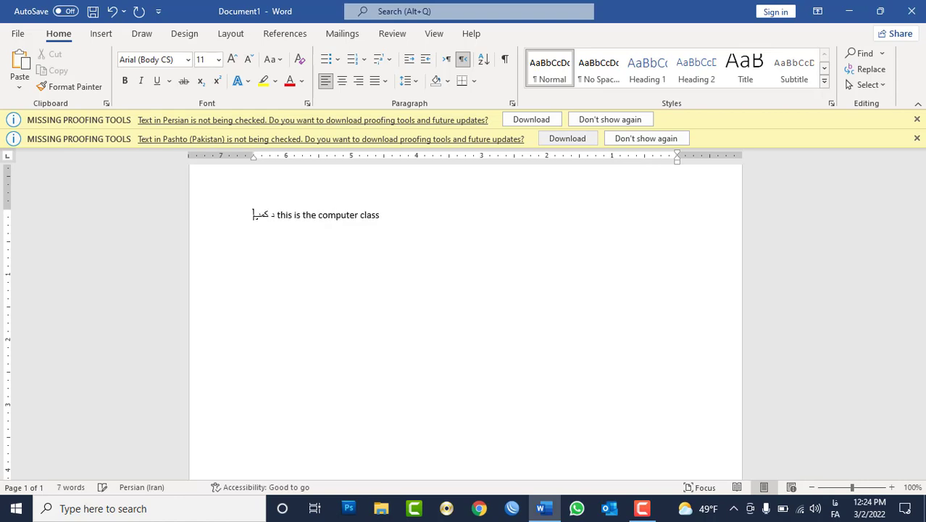
text(پیوتر صنف )
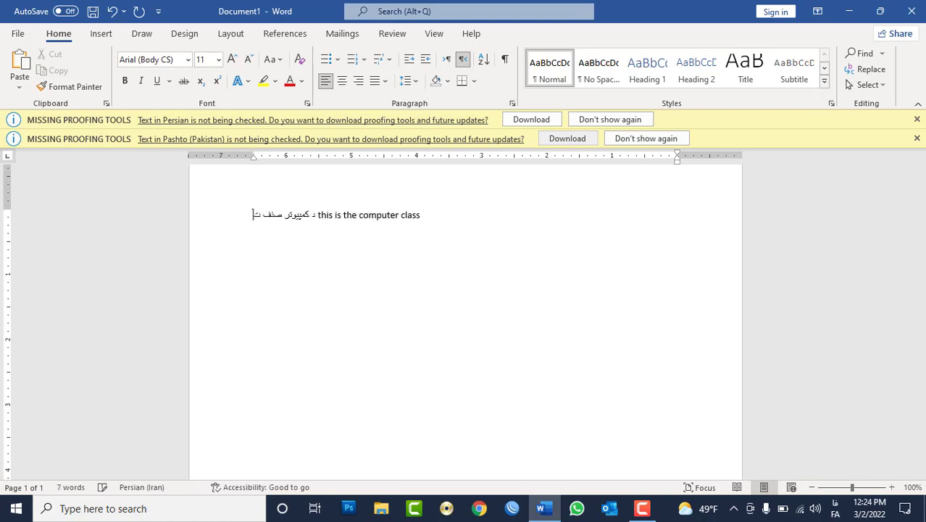
text(ته شه راغ)
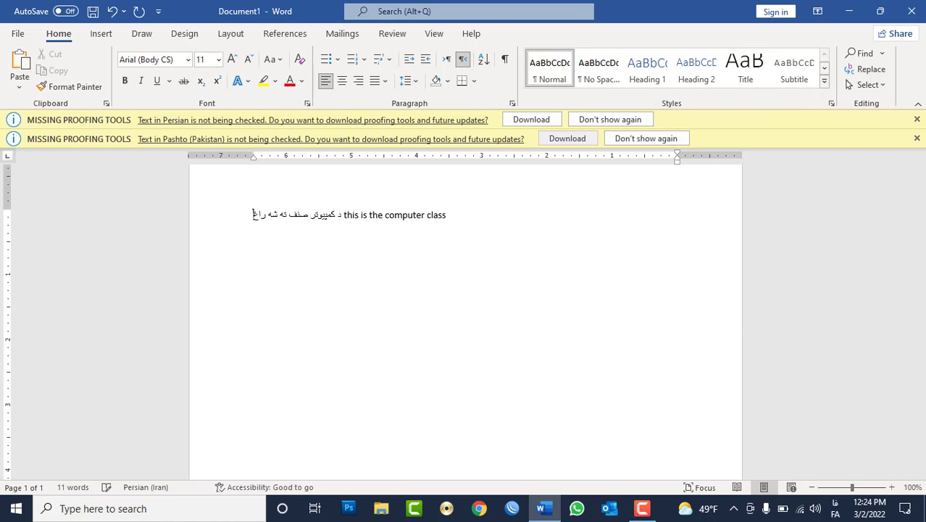
text(لاست)
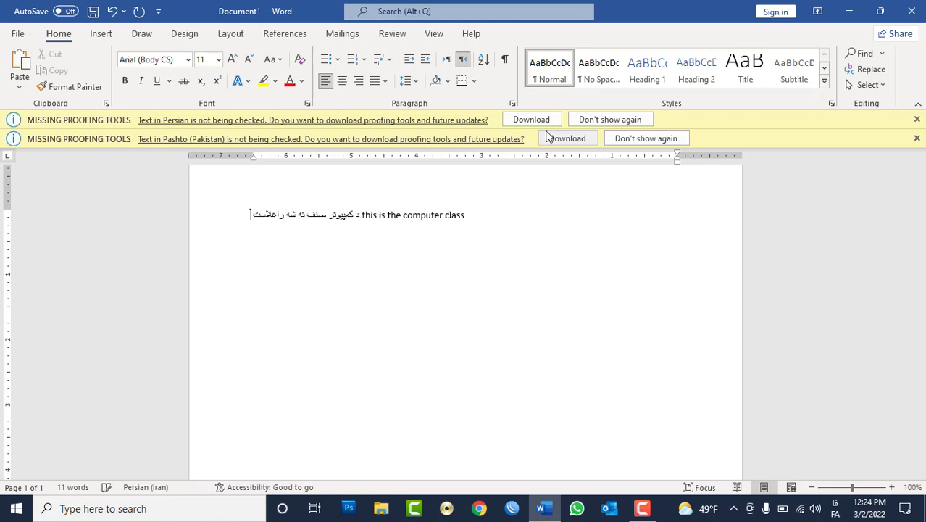
key(alt+shift)
key(alt+shift)
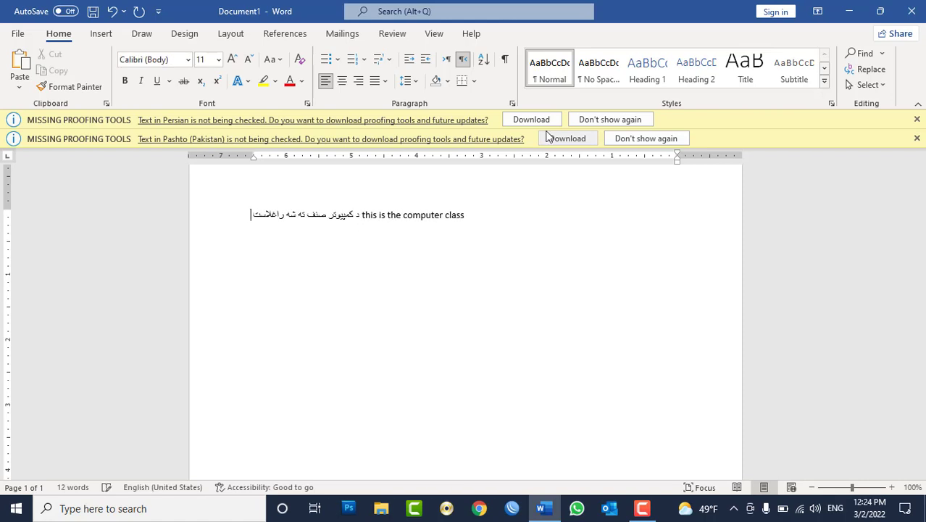
key(BackSpace)
text(what)
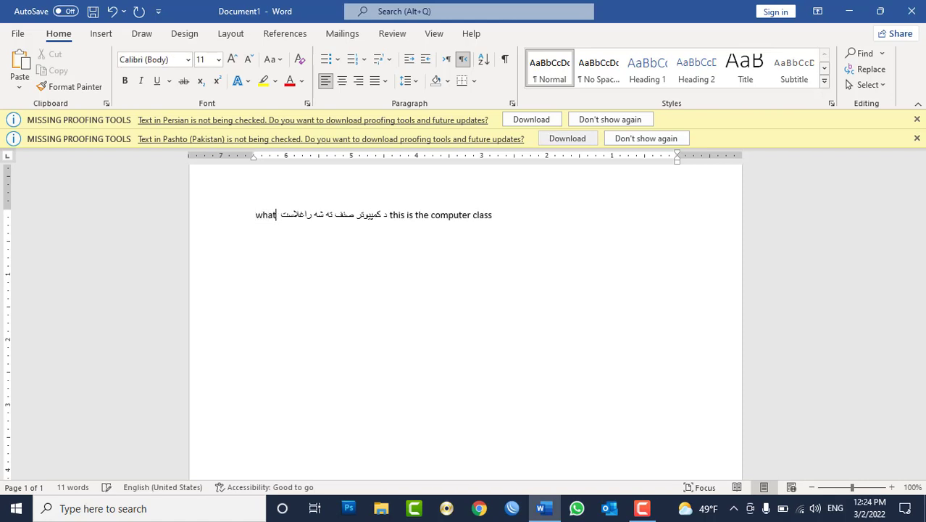
text( is computer)
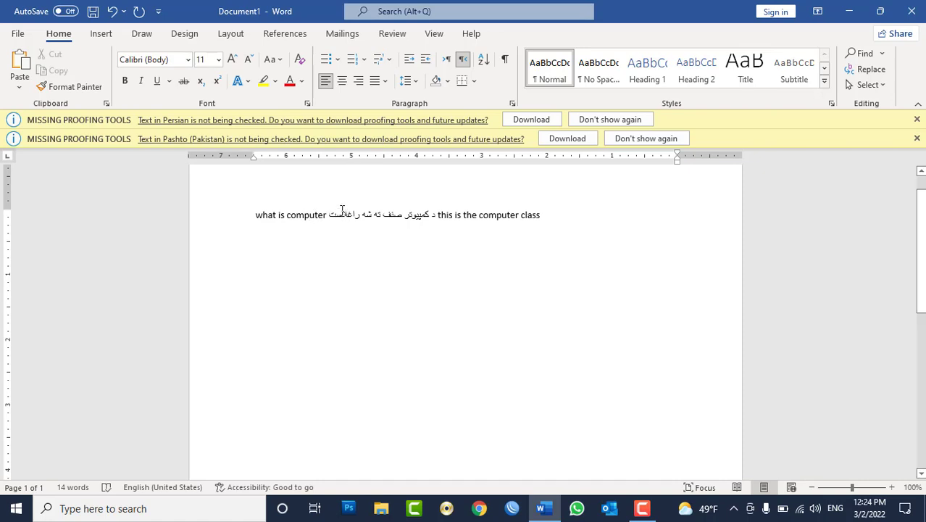
triple_click(468, 229)
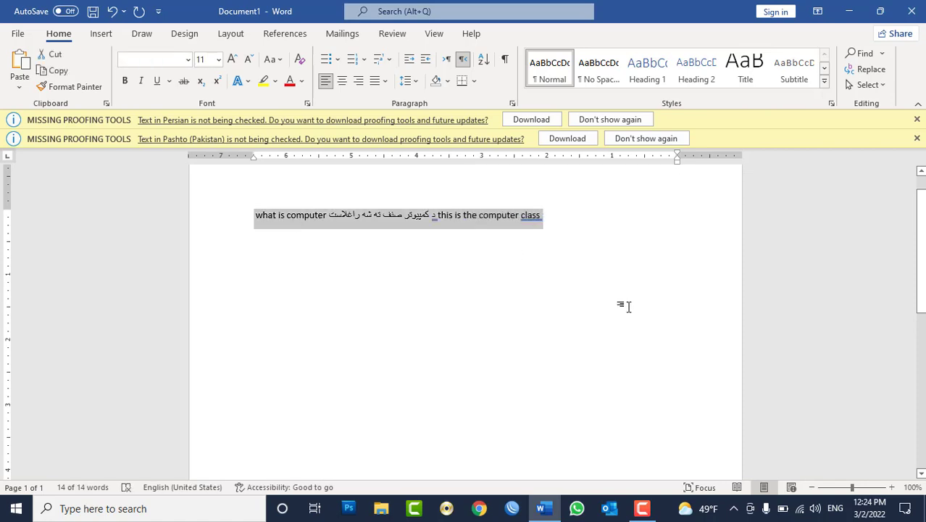
Step: Delete the mixed line, try centre and right alignment, and return the paragraph to left-to-right
key(BackSpace)
key(ctrl+e)
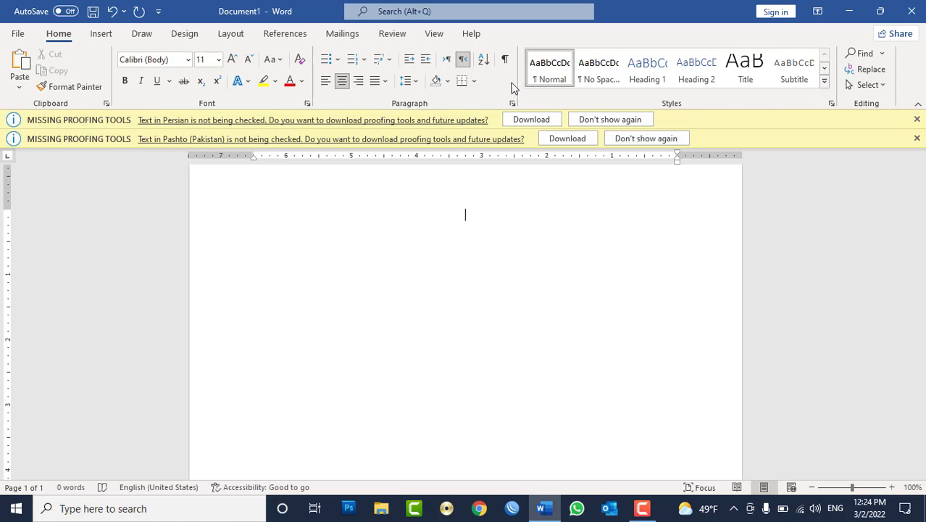
key(ctrl+r)
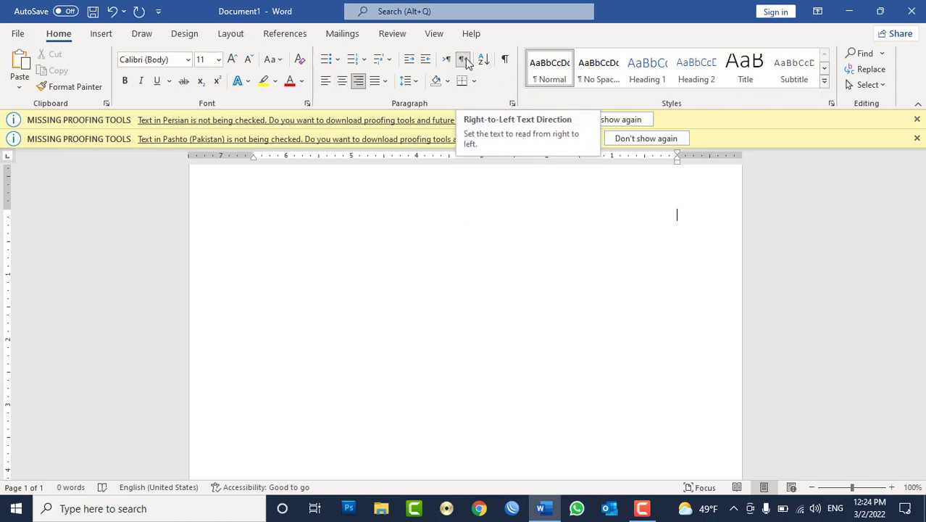
click(464, 63)
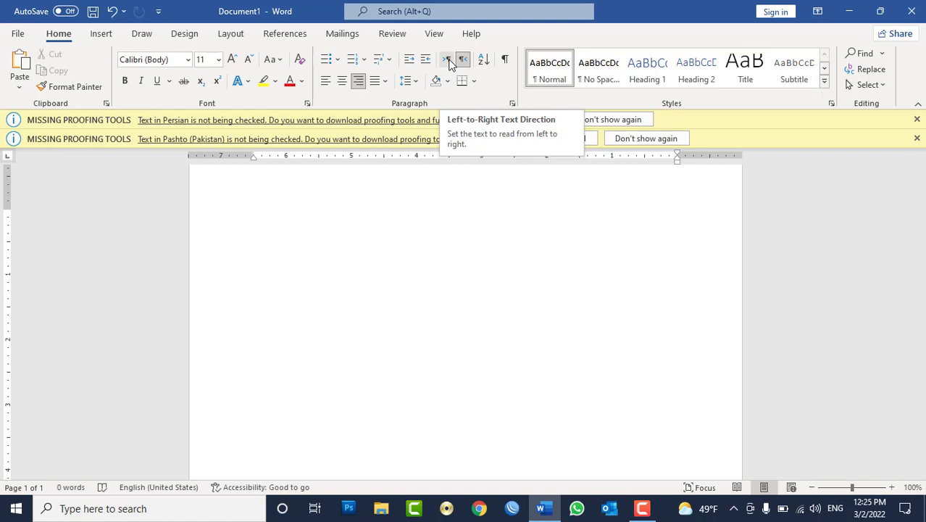
click(450, 62)
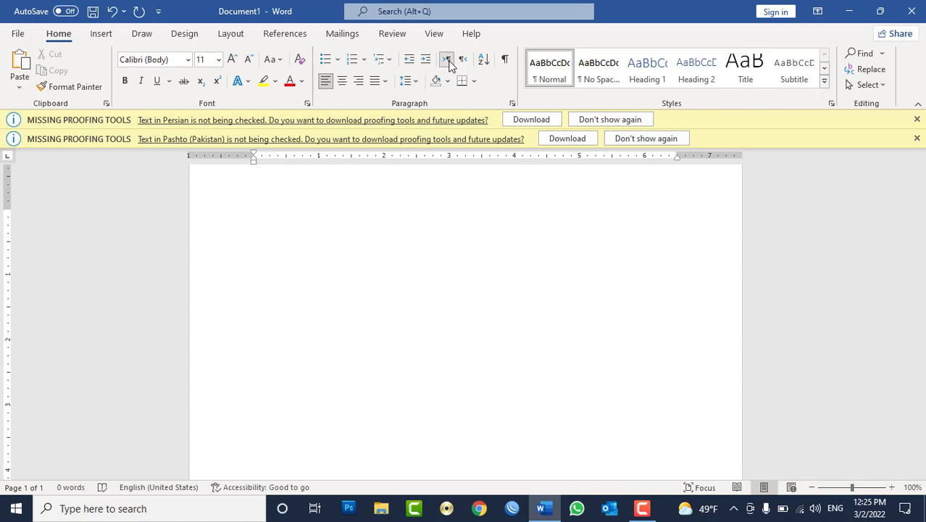
Step: Type 'Welcome to afghanistan' with its Persian translation, then delete all the text
text(Welco)
text(me to afghanistan)
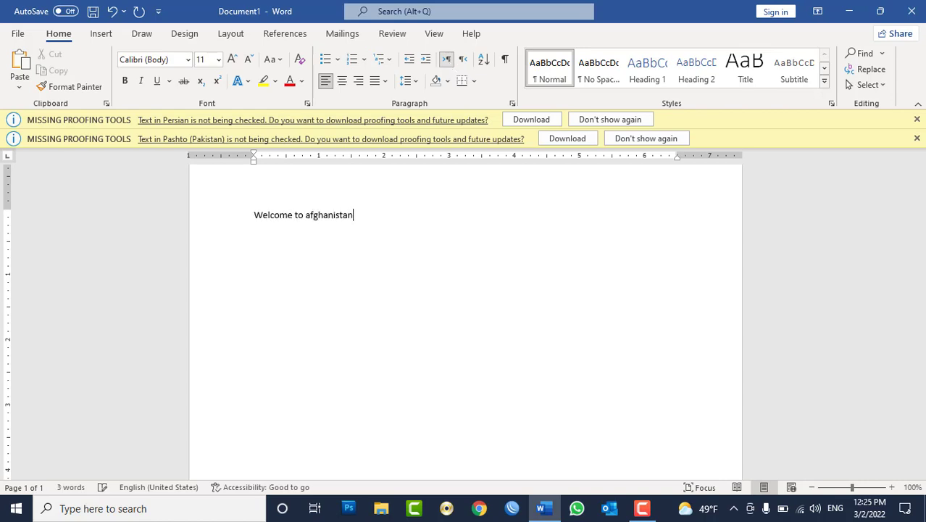
key(alt+shift)
text(افغ)
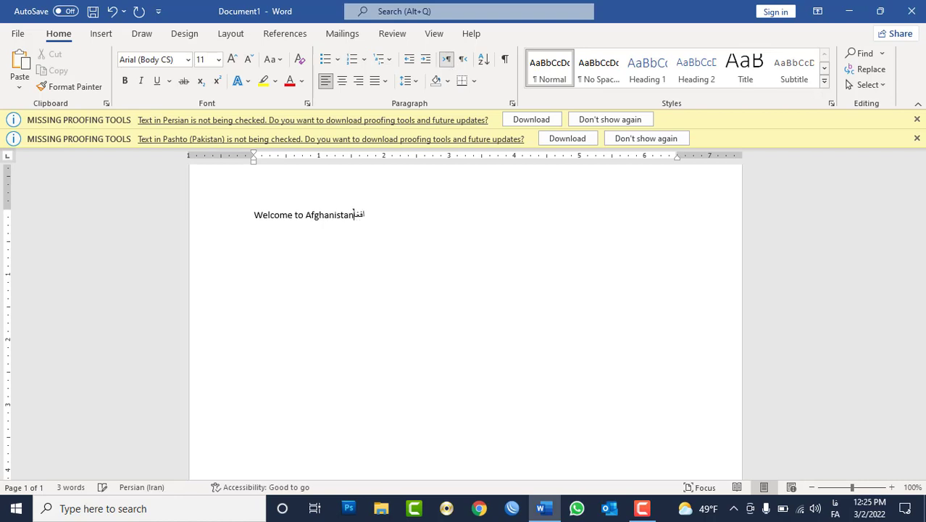
text(انستان شه را)
text(غلاس)
key(BackSpace)
text(اس)
text(ت)
key(ctrl+a)
key(Delete)
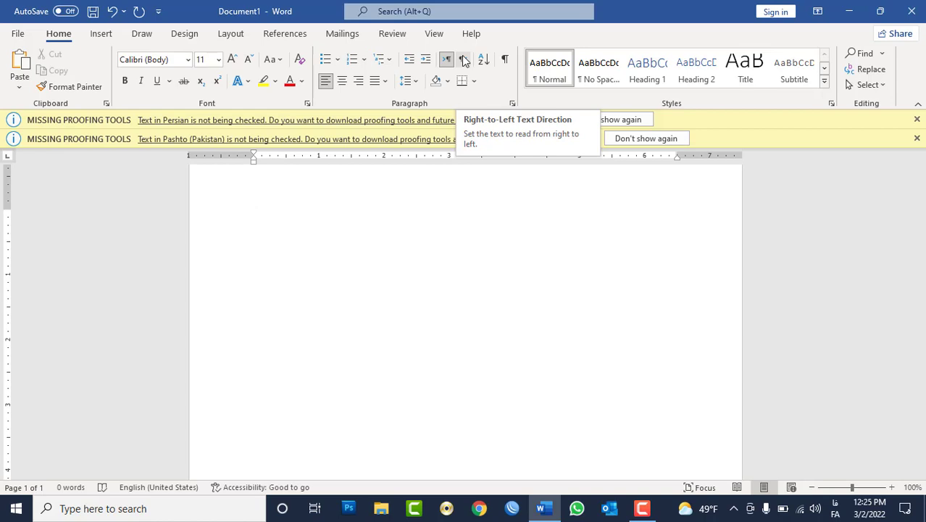
click(464, 60)
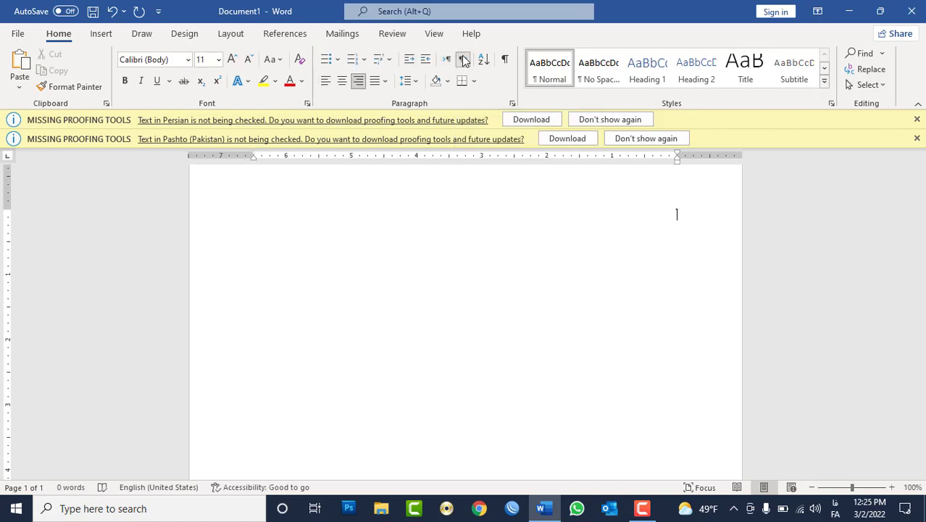
key(alt+shift)
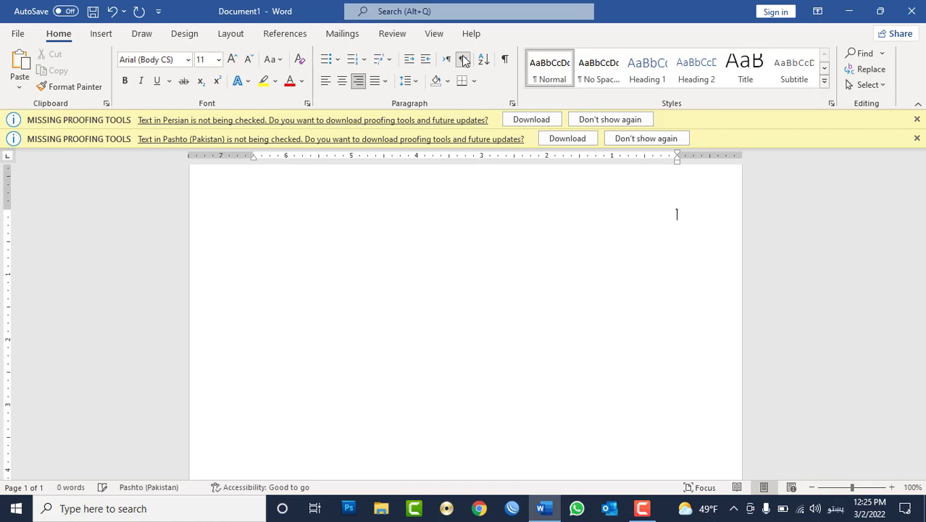
text(به پښ)
text(تو)
text( ژب)
text( ک)
text(ې)
text(پیو)
text(ټر ک)
key(BackSpace)
key(BackSpace)
key(BackSpace)
key(BackSpace)
text(ټر)
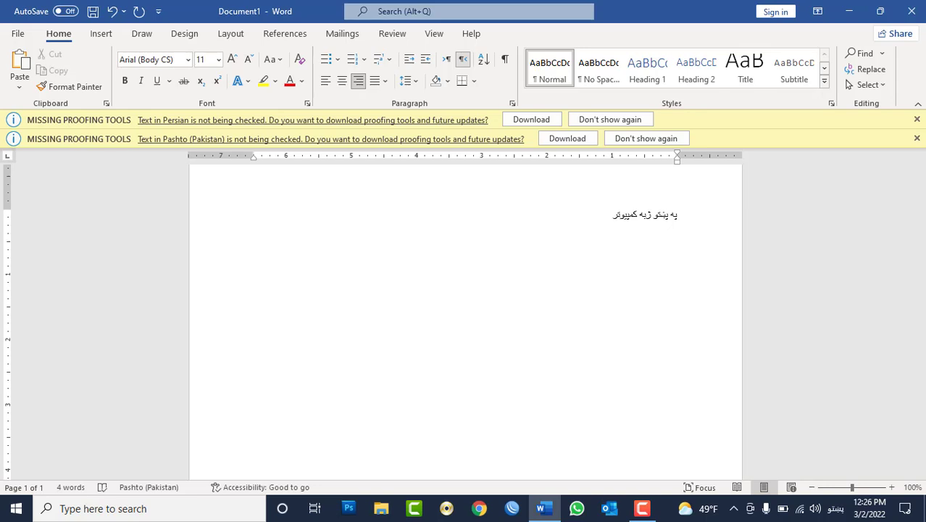
key(alt+shift)
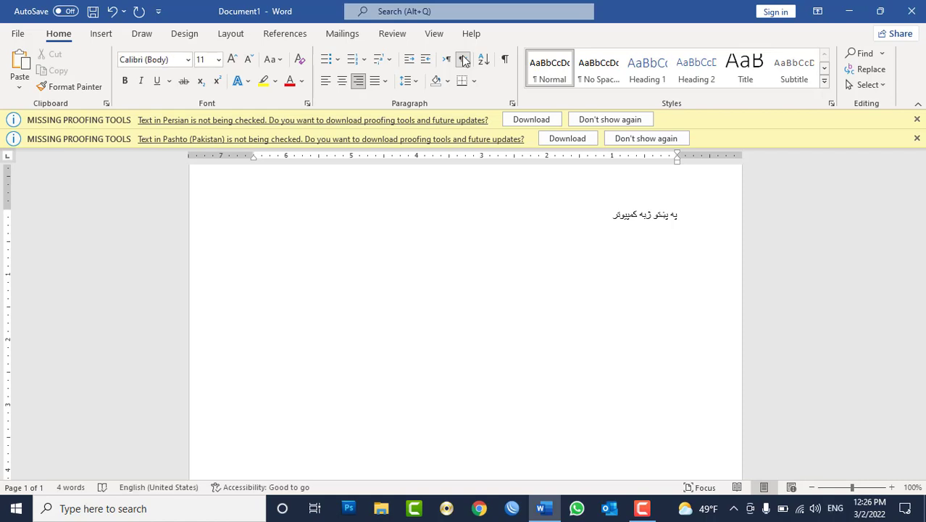
text( Computer)
key(alt+shift)
text( ت)
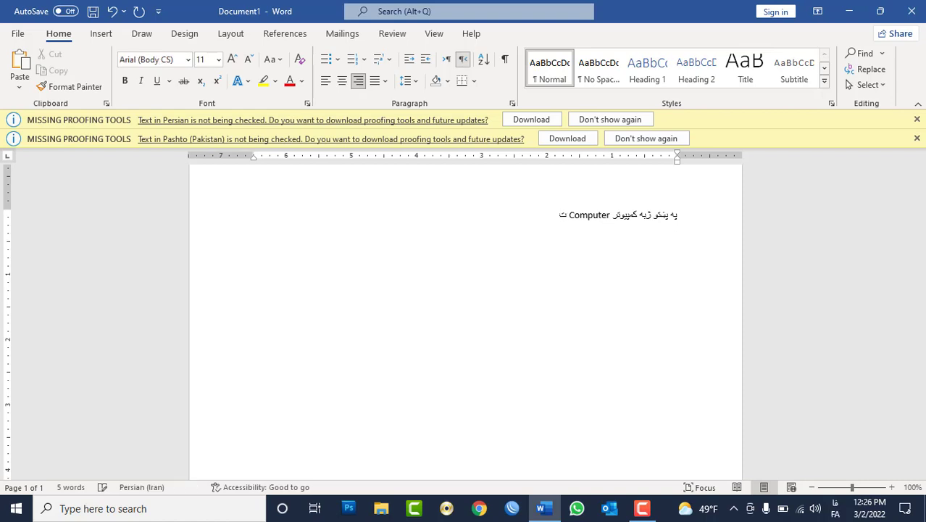
text(ه)
text( وسیل)
text(ه وایی)
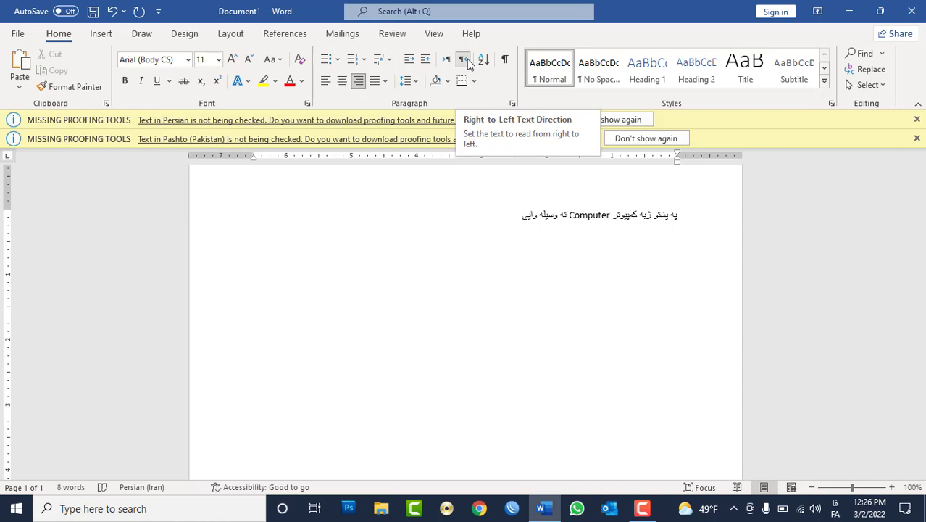
key(ctrl+a)
key(Delete)
key(alt+shift)
key(alt+shift)
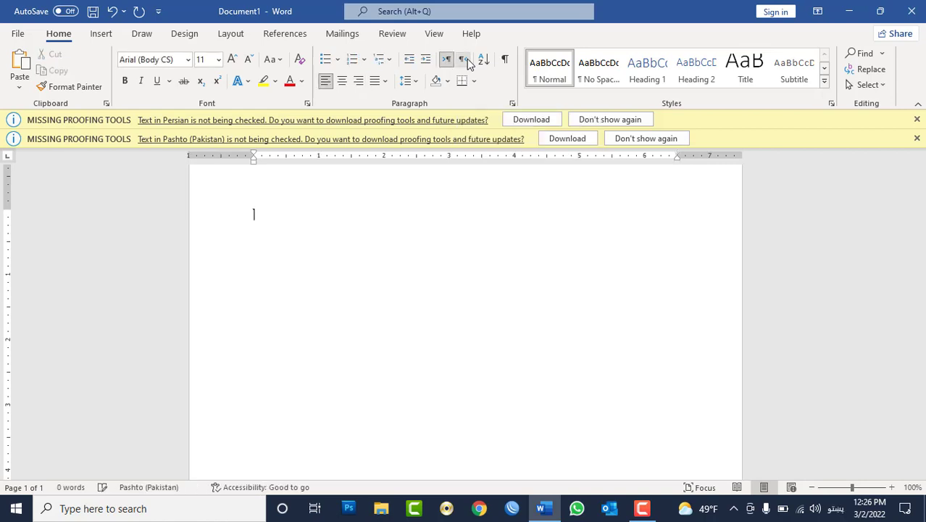
key(alt+shift)
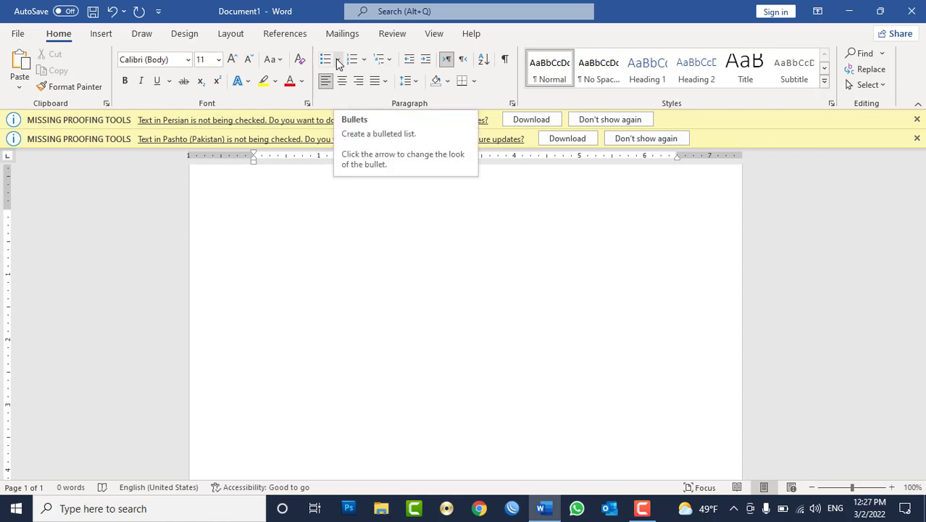
Step: Type the question 'Q1: what is the shortcut for open command?'
click(337, 64)
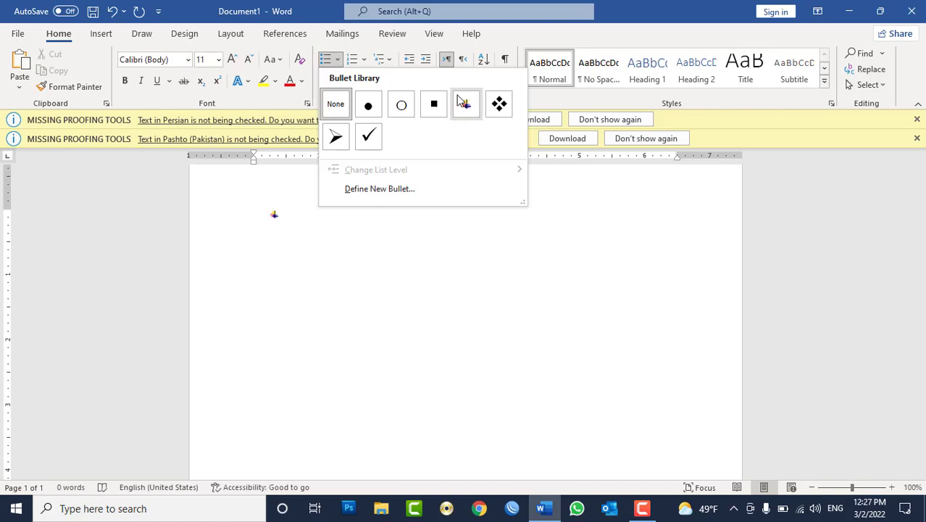
click(628, 292)
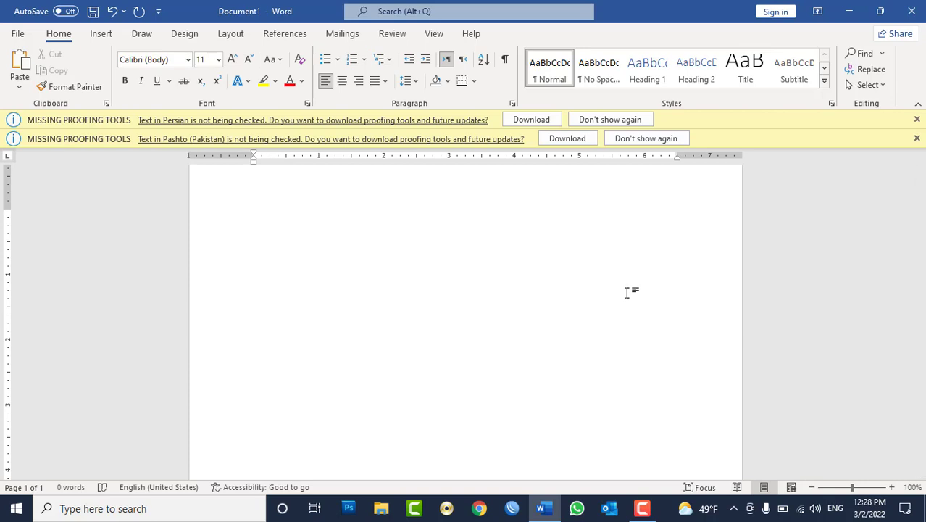
text(Wh)
key(BackSpace)
text(Q)
text(1: )
text(P)
text(lease t)
key(BackSpace)
text(select the )
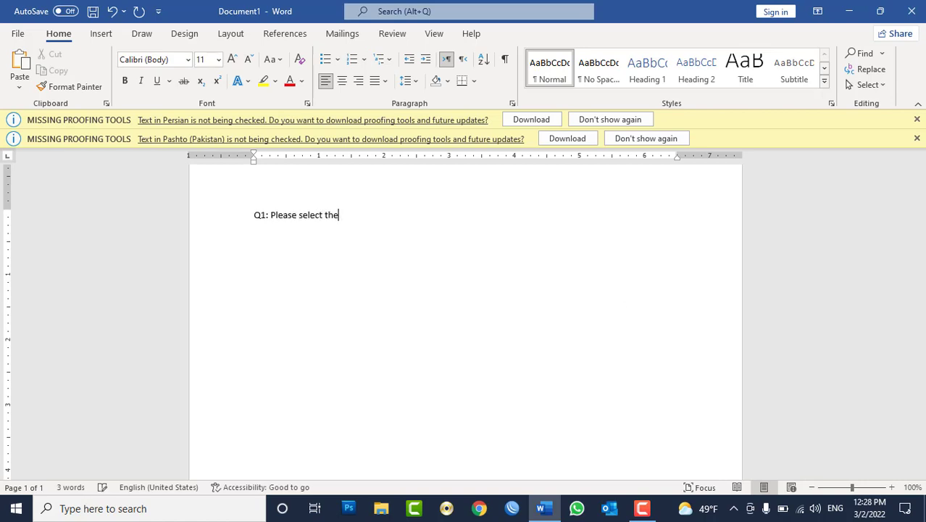
text(correct)
key(BackSpace)
key(BackSpace)
key(BackSpace)
key(BackSpace)
key(BackSpace)
key(BackSpace)
key(BackSpace)
key(BackSpace)
key(BackSpace)
text(what is the sh)
text(ortcuts)
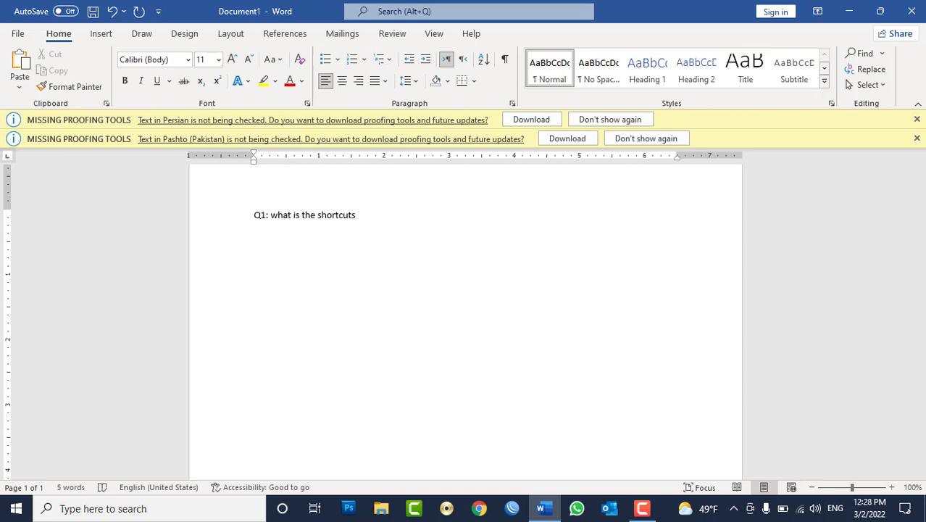
key(BackSpace)
text( for open c)
text(ommand)
text(?)
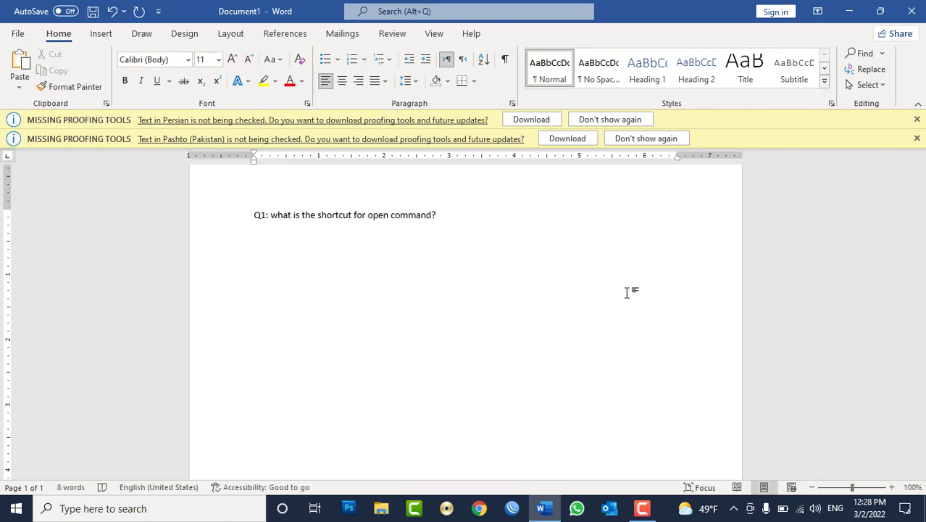
Step: Add the answers Ctrl + S, Ctrl + O, Ctrl + P and None of them on separate lines
key(Return)
text(Ctrl)
text( + )
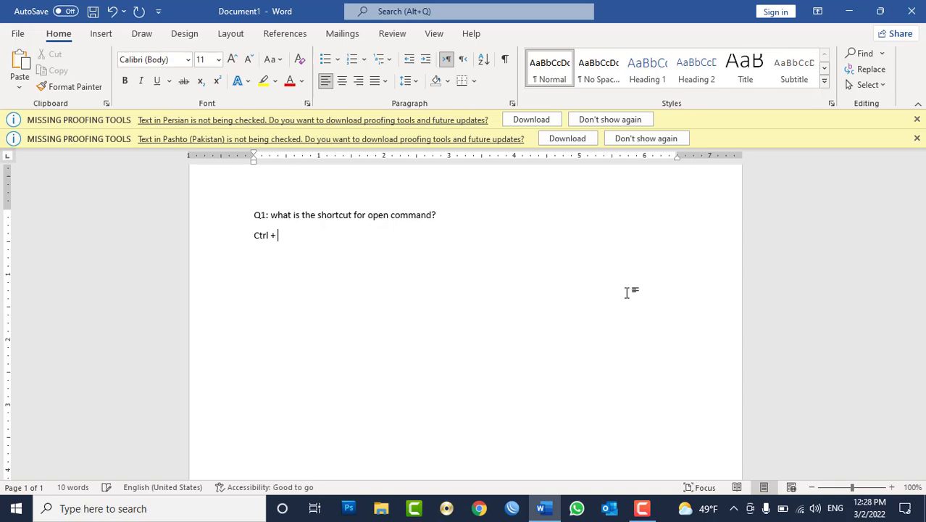
text(S)
key(Return)
text(Ctrl )
text(+ )
text(O)
key(Return)
text(Ctrol)
key(BackSpace)
key(BackSpace)
text(P)
key(Return)
text(None of the)
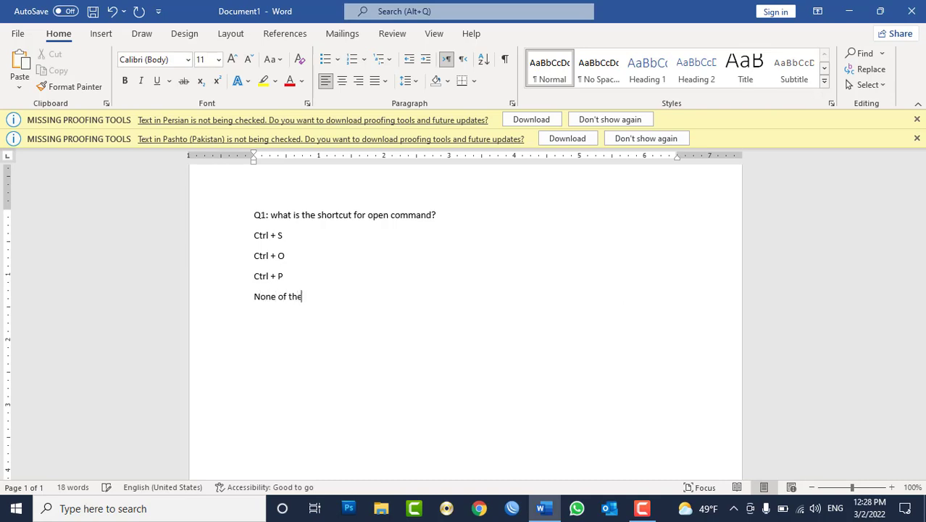
text(m)
Step: Apply the square bullet from the Bullet Library to the four Q1 answer lines
drag(334, 300, 251, 249)
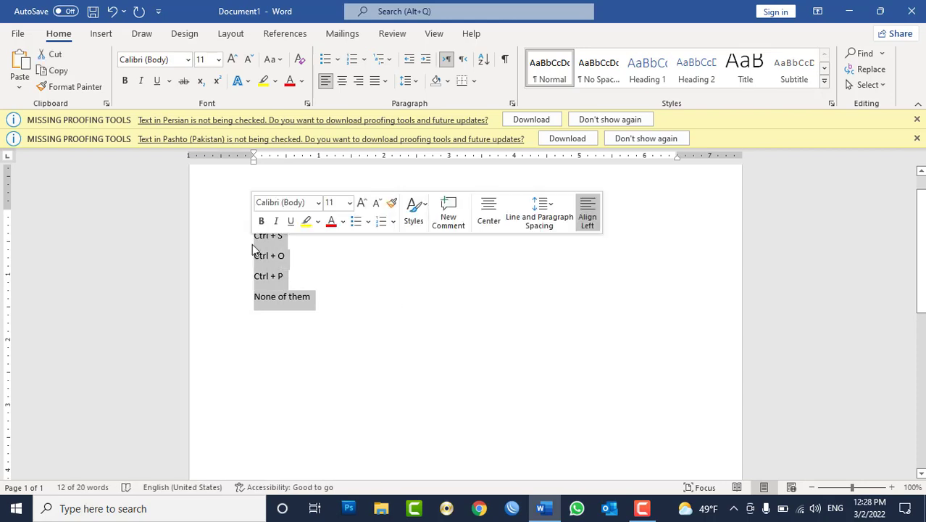
click(337, 59)
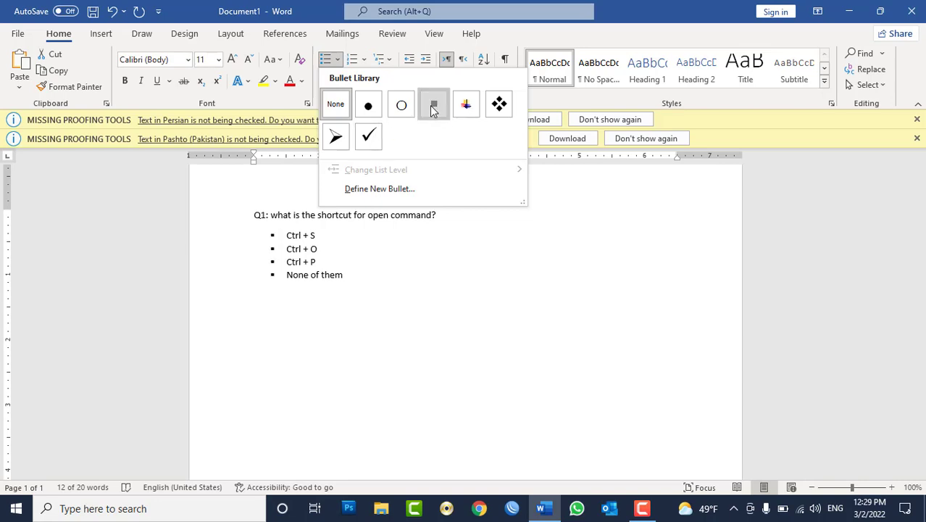
click(433, 109)
double_click(256, 217)
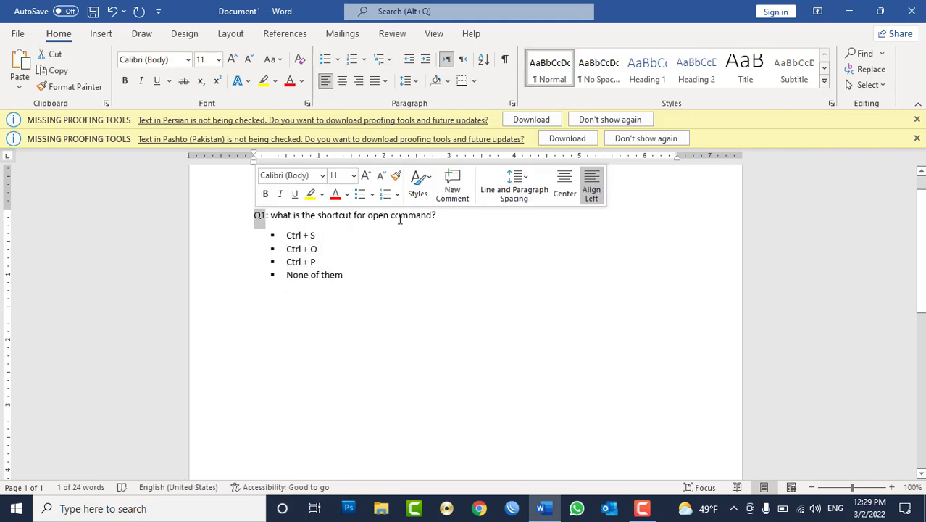
click(292, 248)
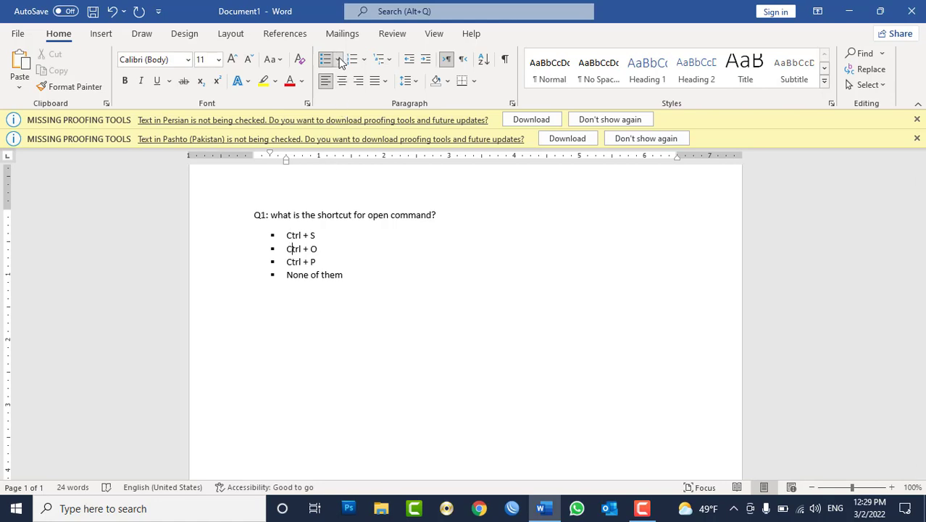
Step: With the bulleted answers selected, choose Define New Bullet from the Bullets menu
drag(345, 276, 286, 237)
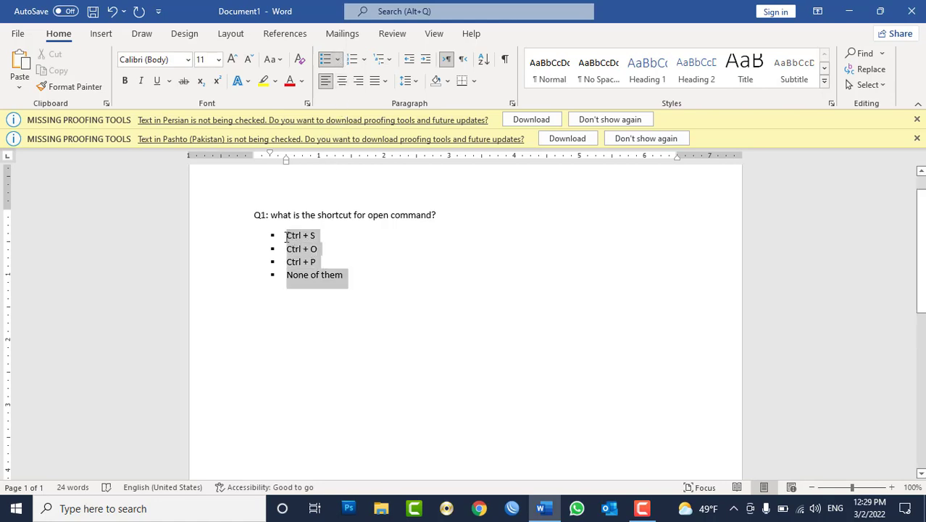
click(363, 60)
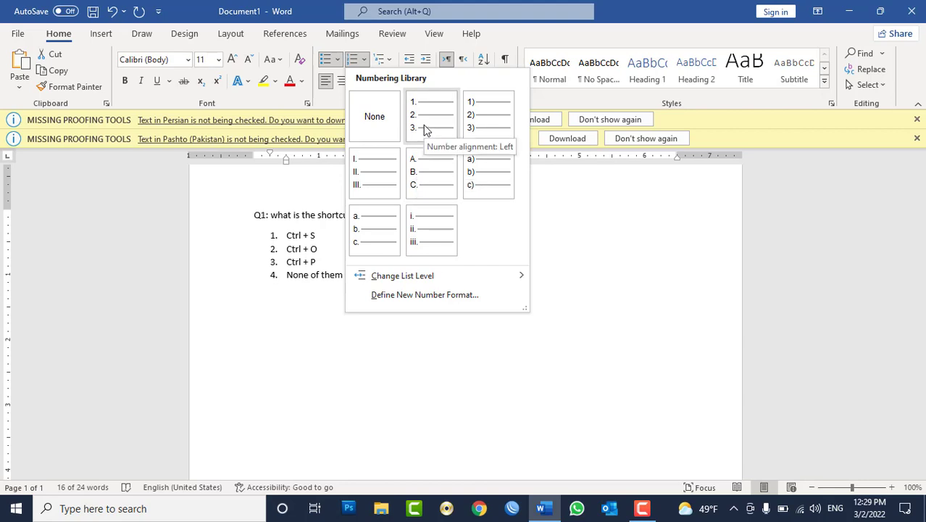
click(345, 64)
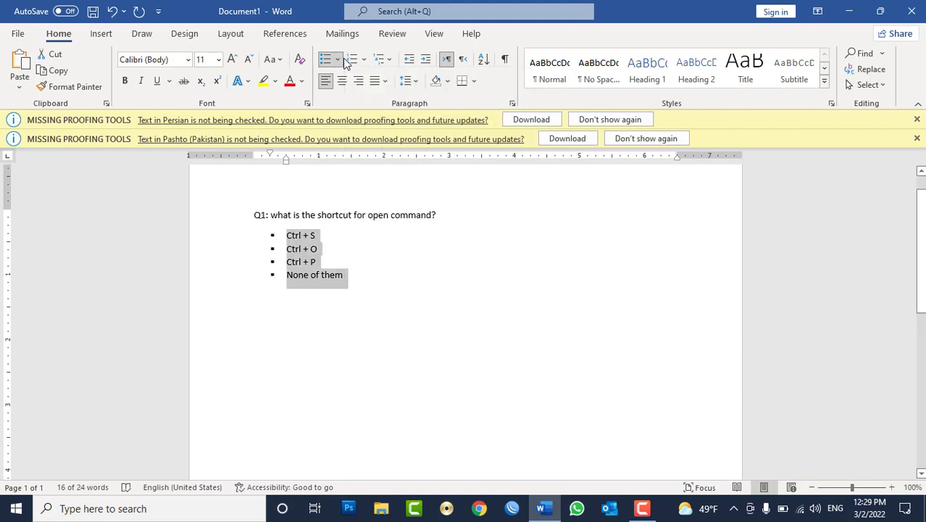
click(337, 60)
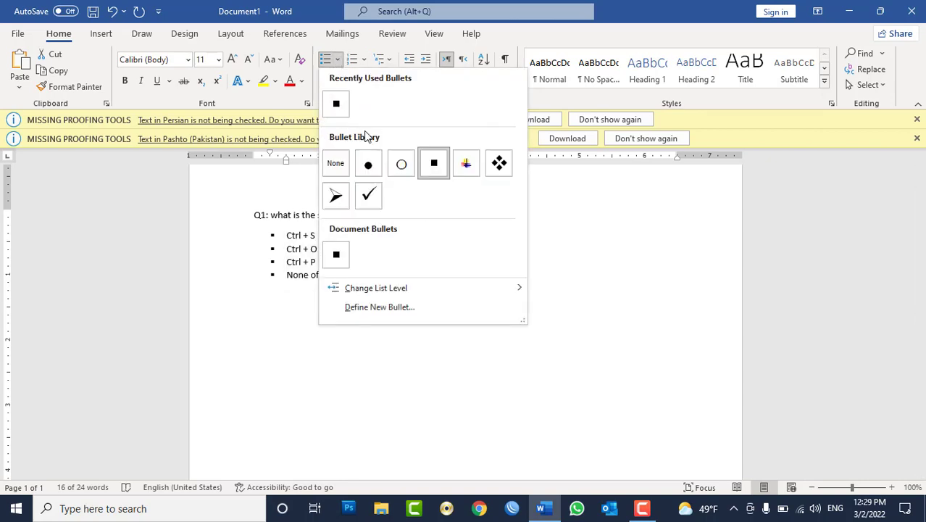
click(384, 310)
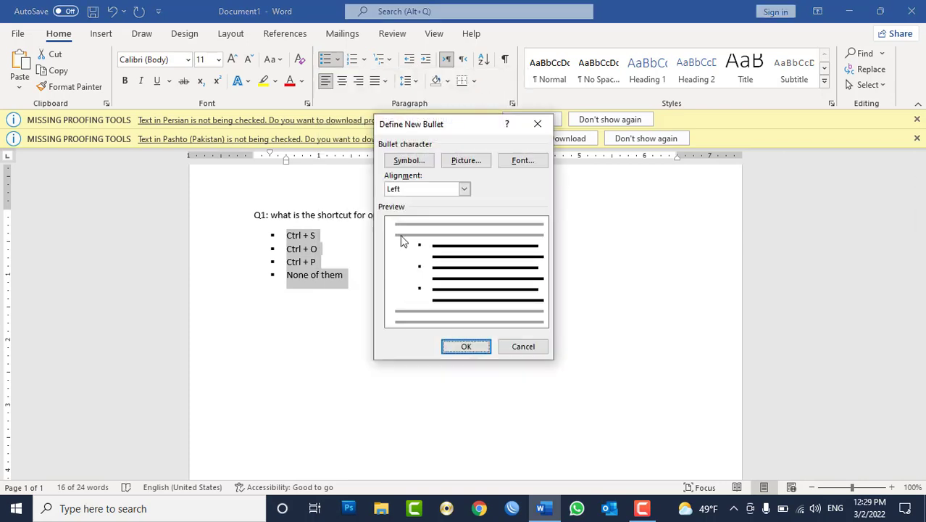
Step: Replace the square bullets on the four Q1 answers with the Wingdings pointing-hand symbol (code 70)
drag(433, 124, 560, 126)
click(538, 164)
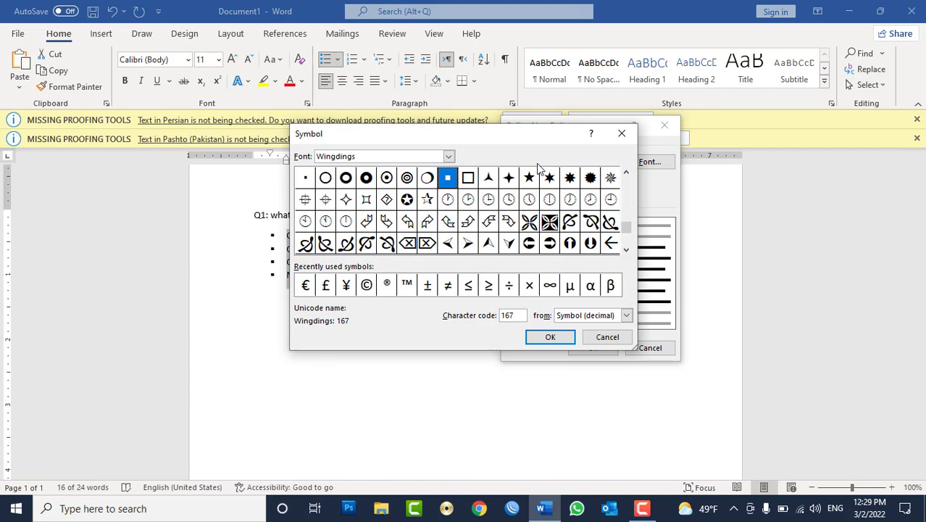
click(469, 200)
click(449, 201)
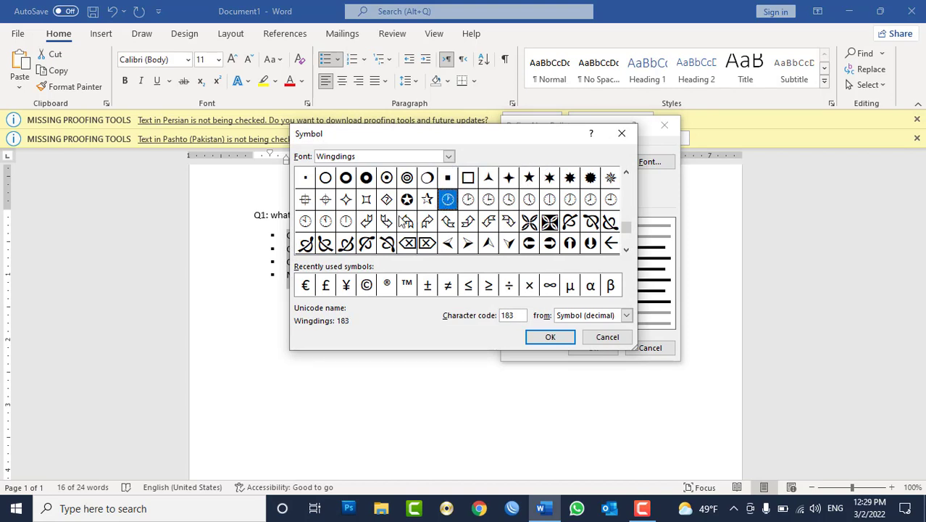
click(386, 227)
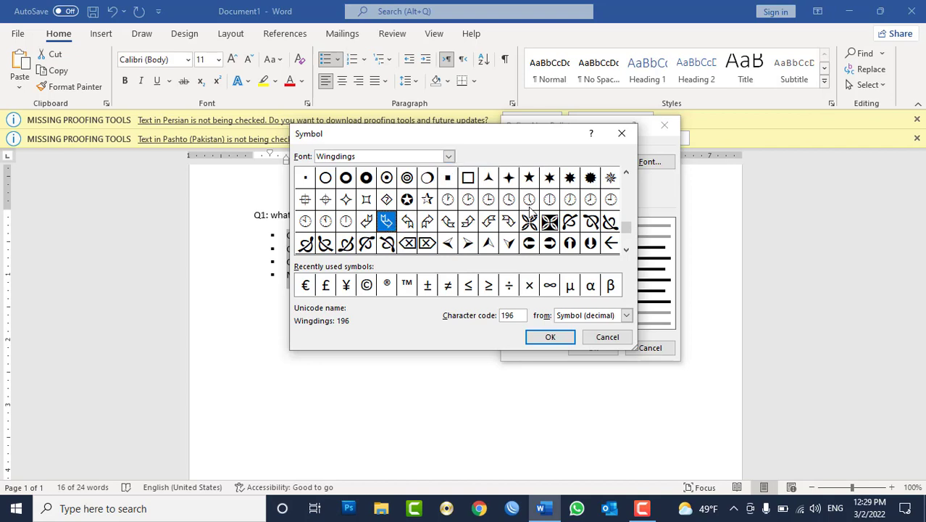
drag(625, 229, 632, 187)
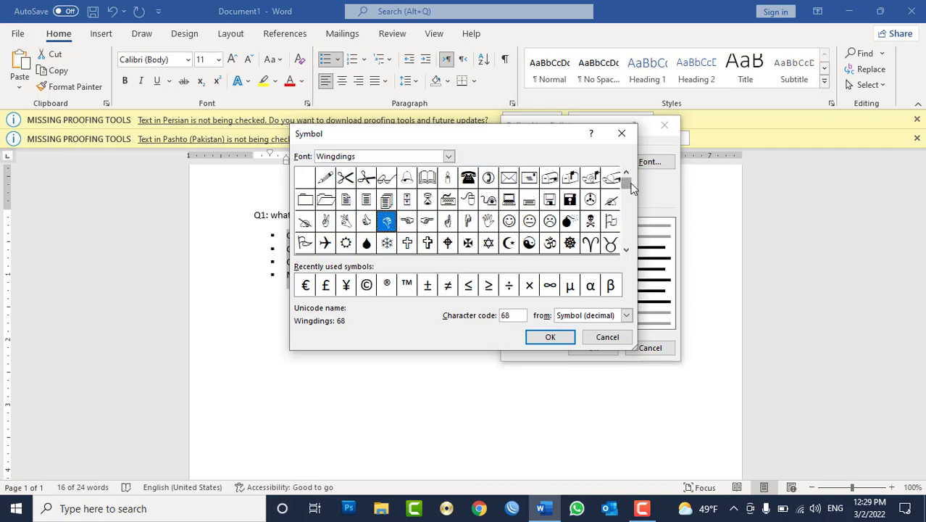
click(429, 225)
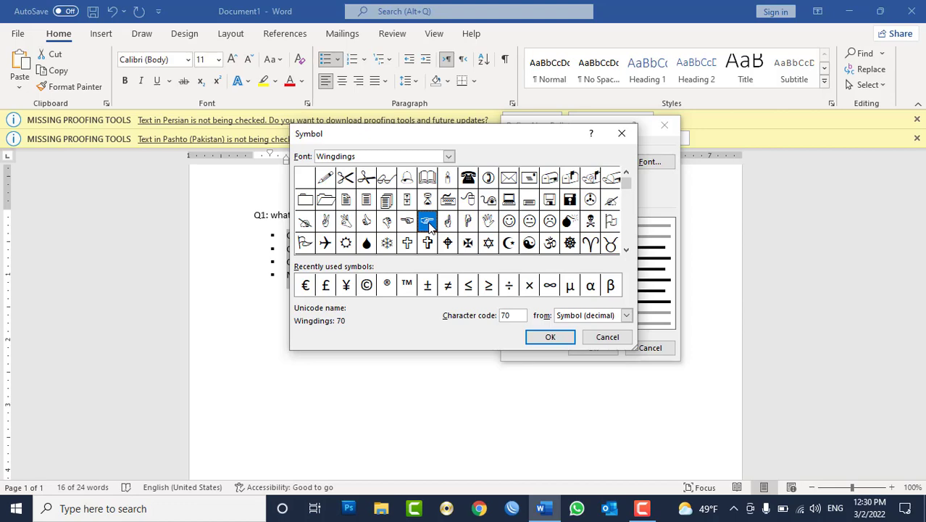
click(551, 337)
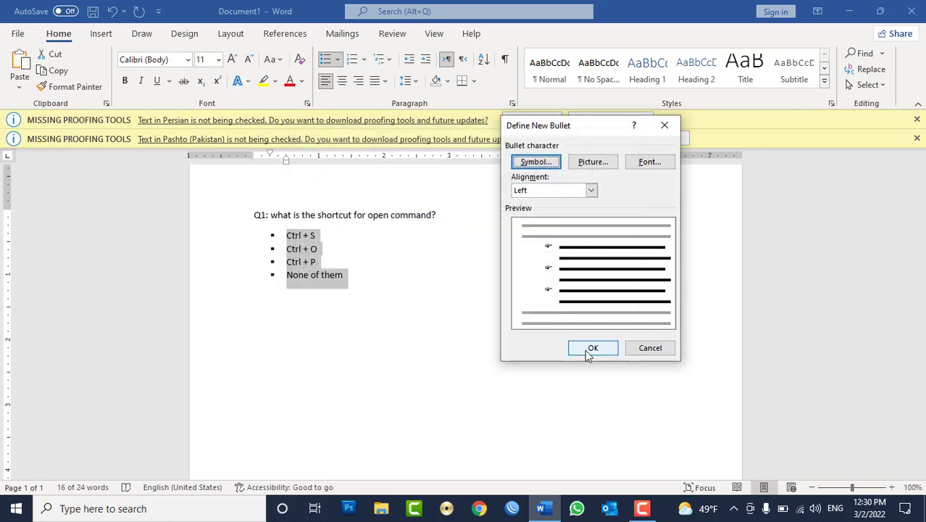
click(593, 348)
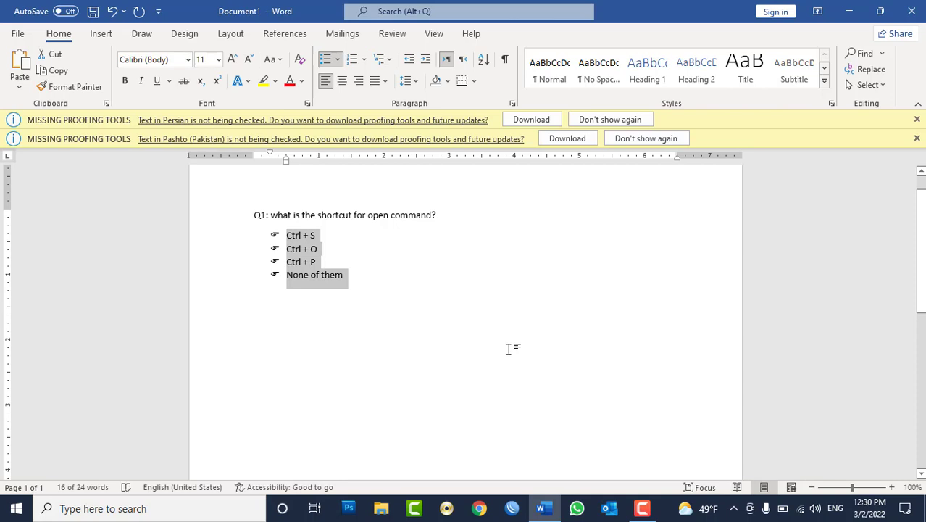
Step: Set the pointing-hand bullet's font colour to dark blue in Define New Bullet
ctrl+scroll(537, 248, up, 5)
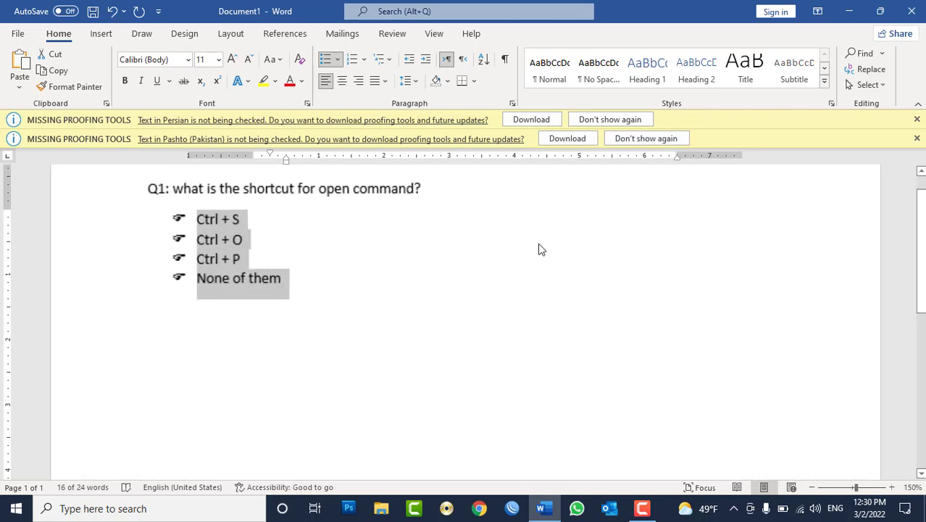
scroll(180, 258, up, 2)
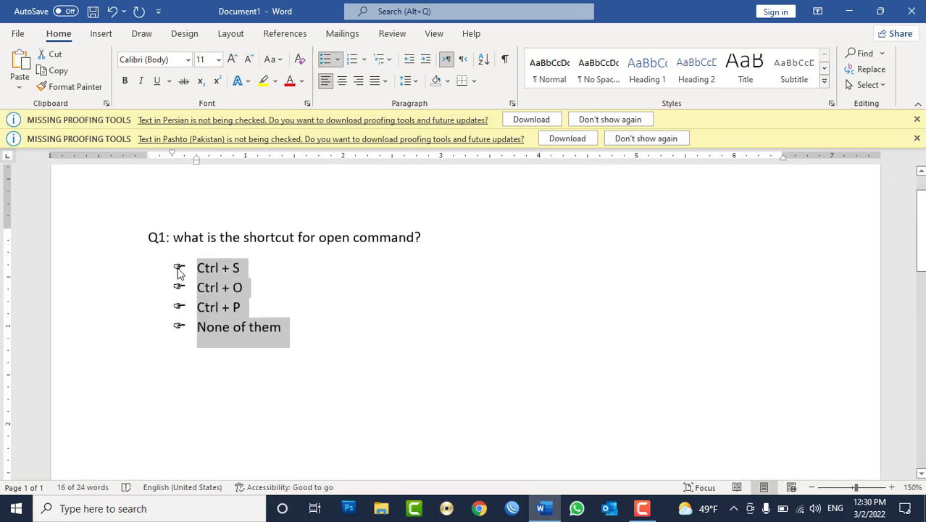
click(338, 59)
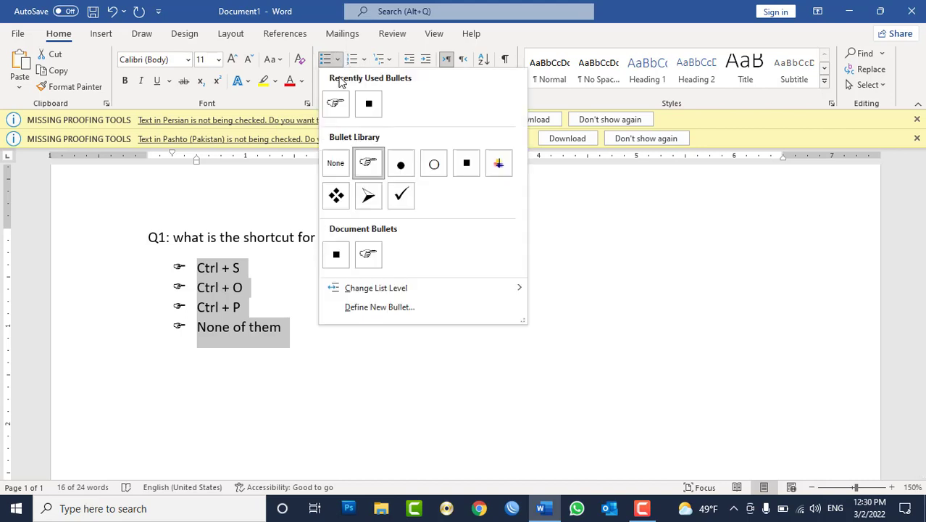
click(390, 308)
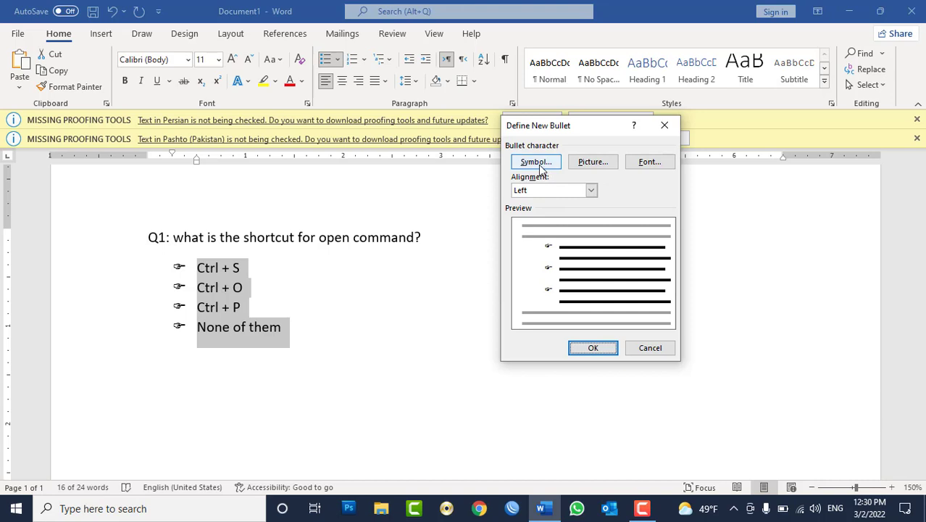
click(647, 164)
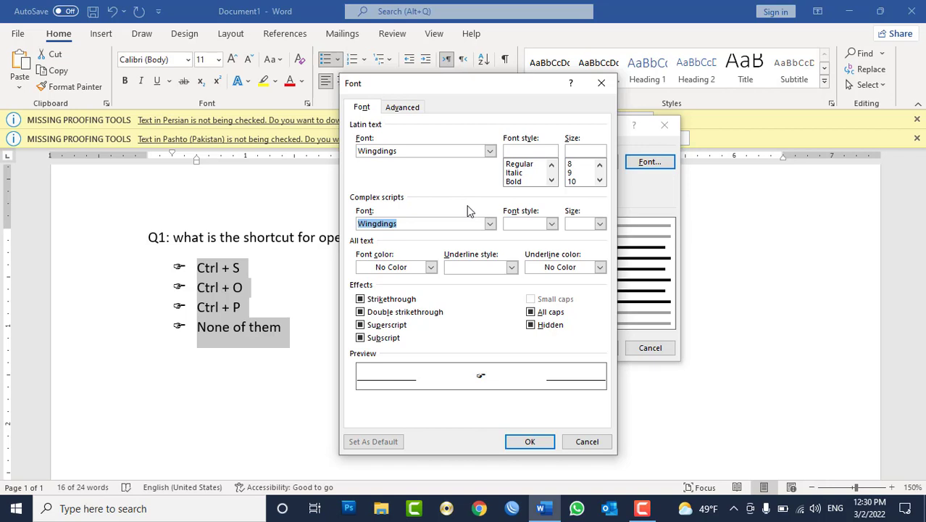
click(431, 268)
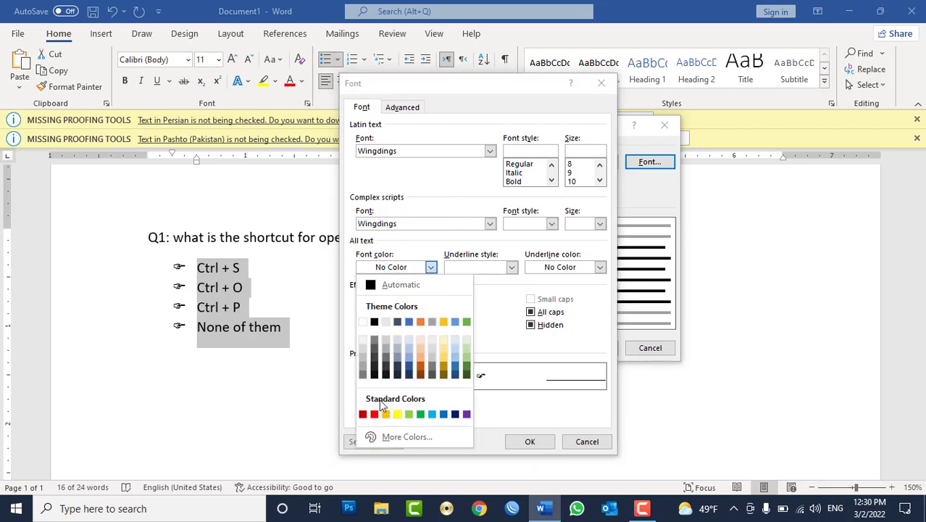
click(455, 414)
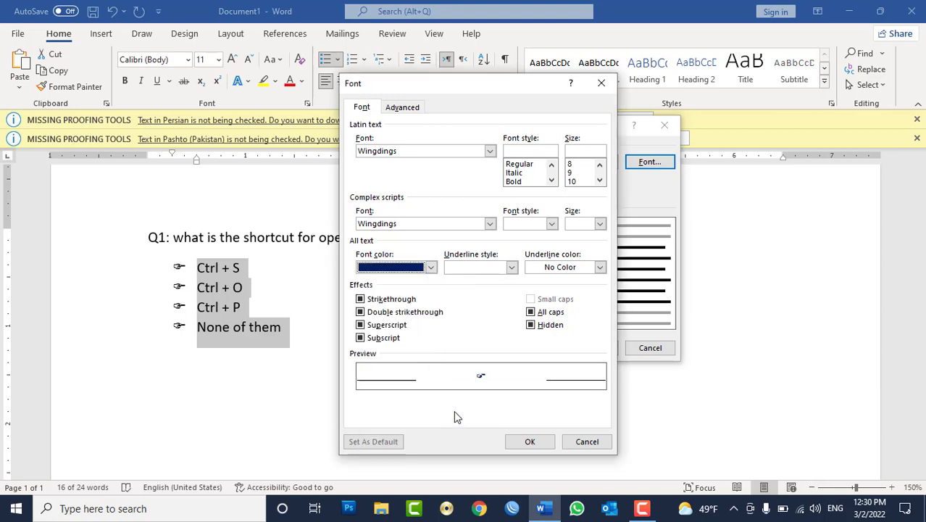
click(517, 444)
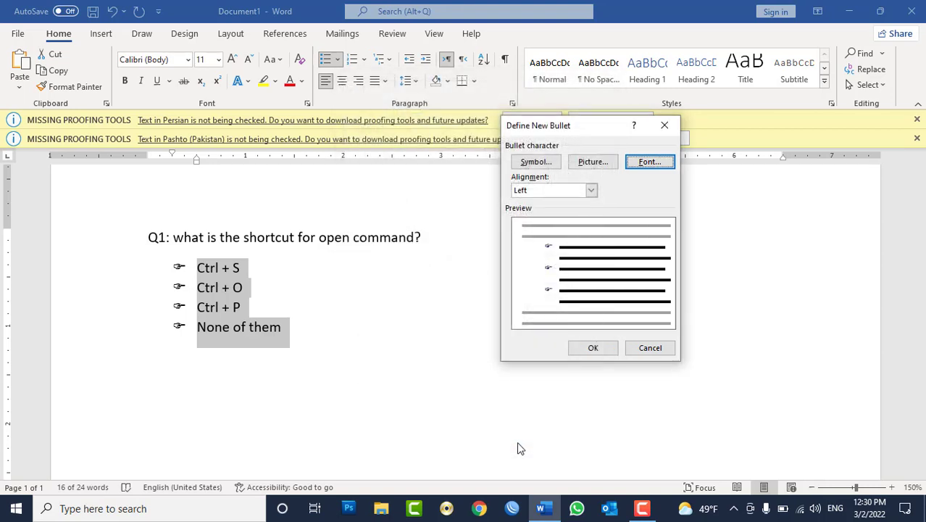
click(588, 346)
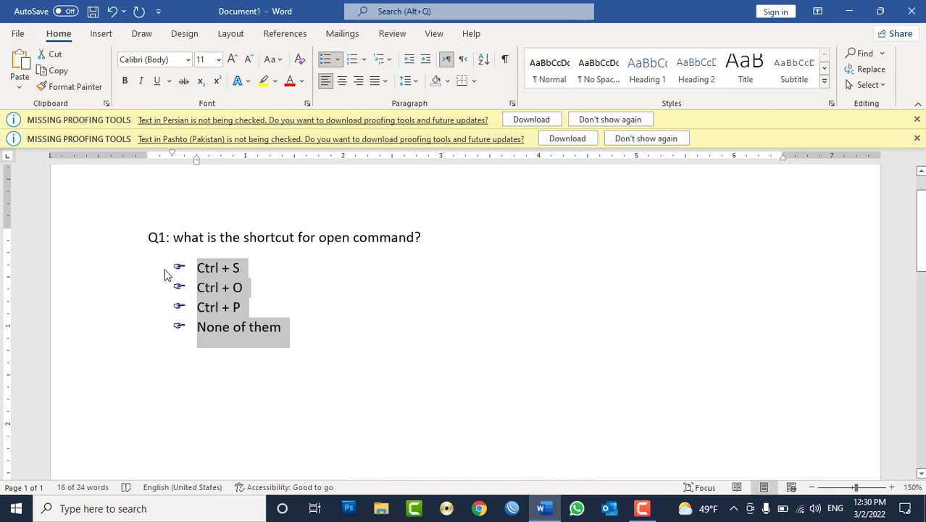
ctrl+scroll(165, 275, up, 6)
ctrl+scroll(165, 276, up, 2)
ctrl+scroll(145, 272, up, 2)
ctrl+scroll(116, 269, up, 2)
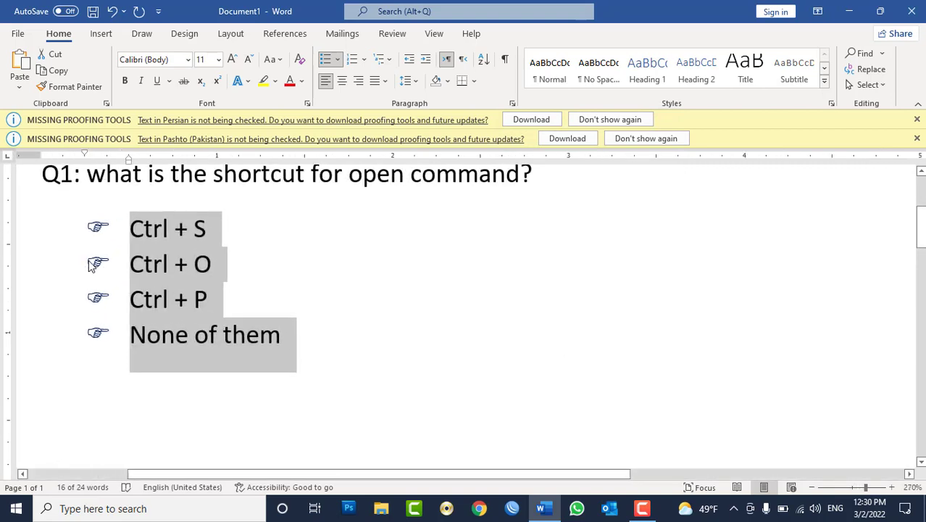
ctrl+scroll(87, 265, up, 2)
ctrl+scroll(88, 260, down, 8)
ctrl+scroll(89, 260, down, 3)
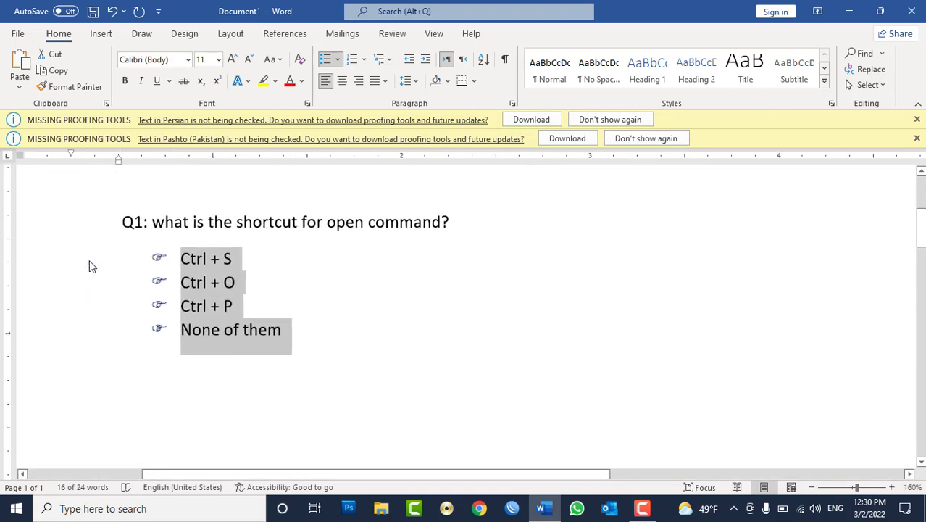
ctrl+scroll(90, 260, down, 2)
Step: End the answer list after 'None of them' and start a 'Q2: What is the' line
click(327, 332)
key(Return)
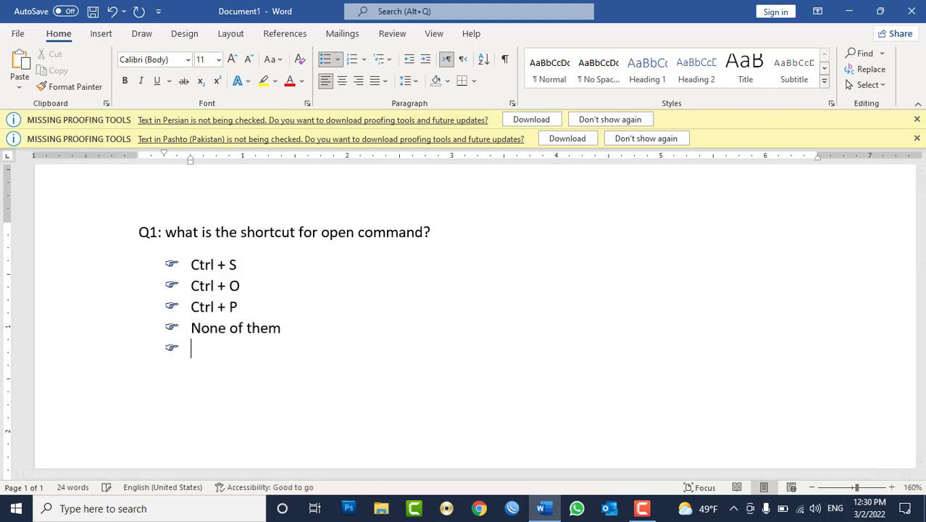
key(Return)
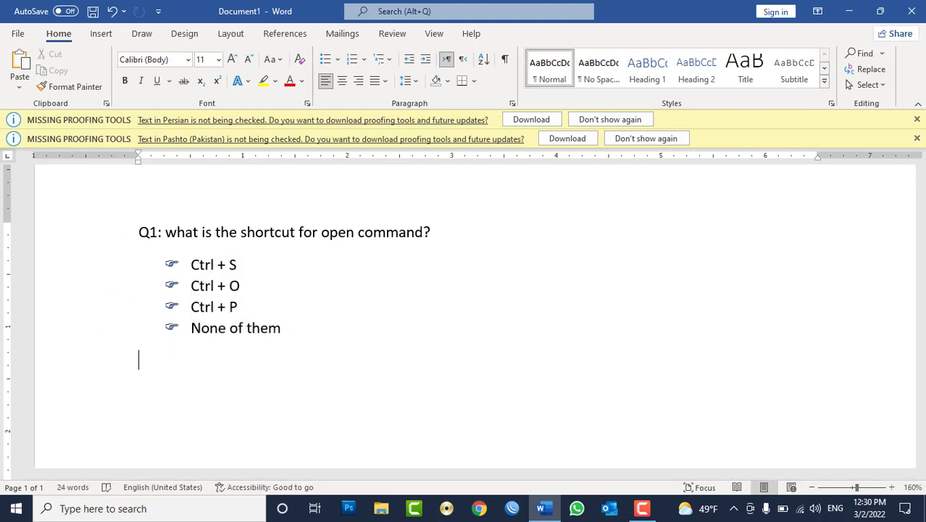
text(Q2)
text(: What)
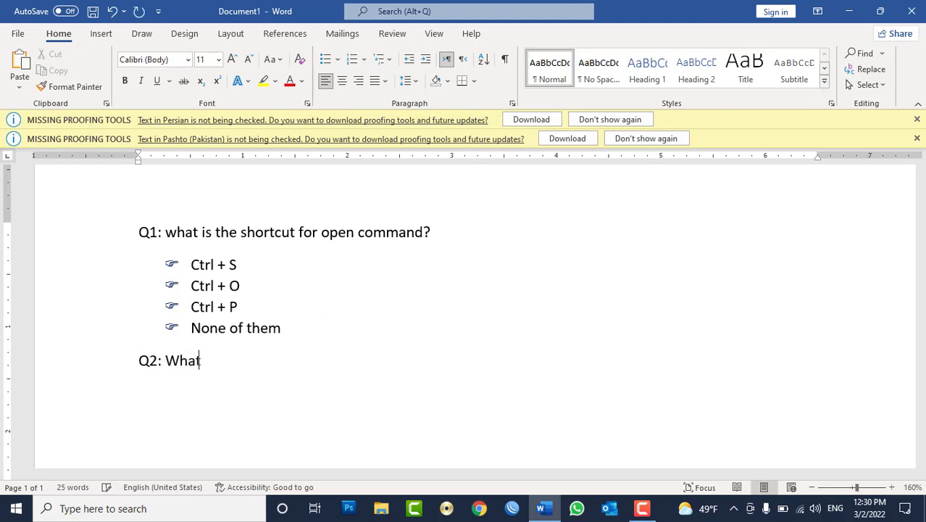
text( is the)
Step: Select all the text from the Q2 line back up to the Q1 question
click(339, 61)
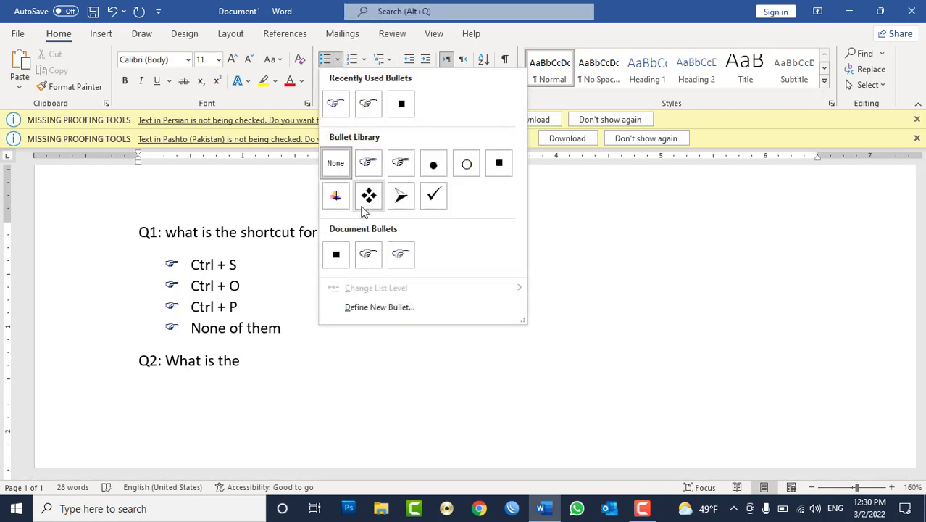
key(Escape)
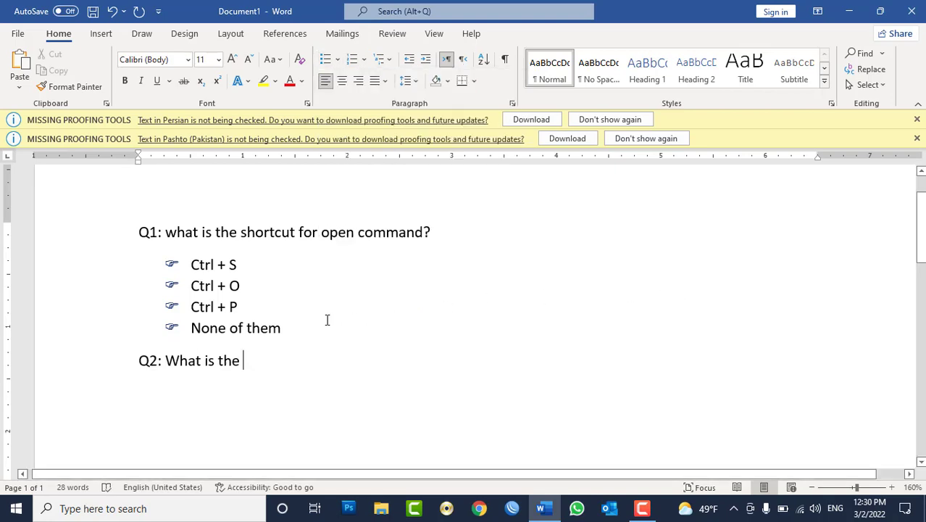
drag(289, 335, 168, 259)
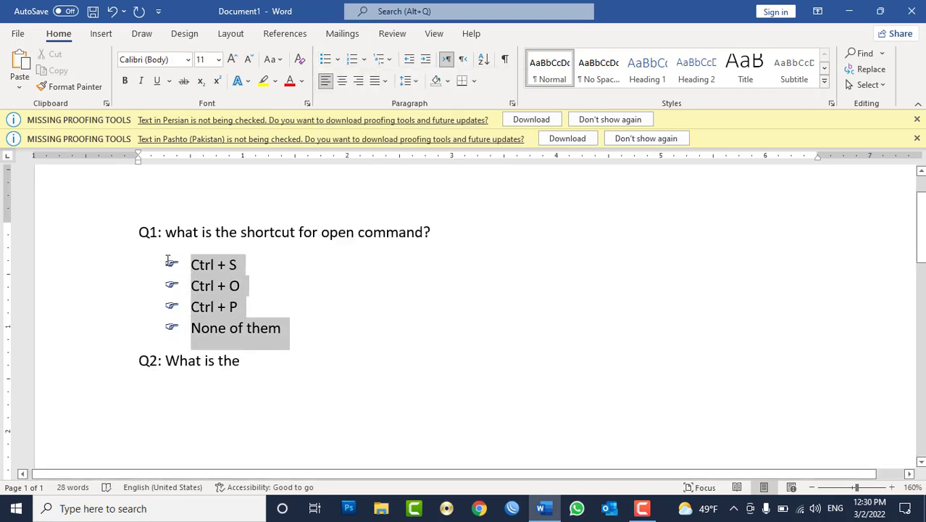
click(338, 60)
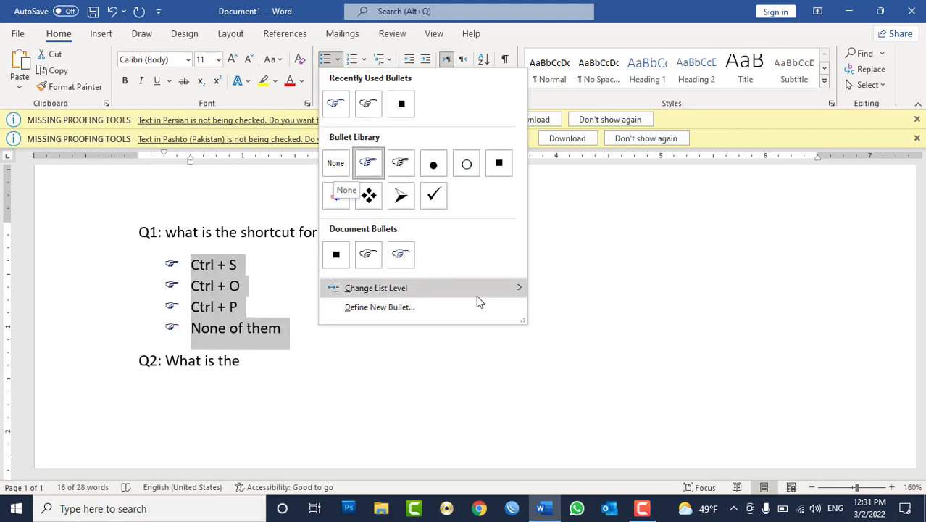
mouse_move(376, 288)
click(579, 215)
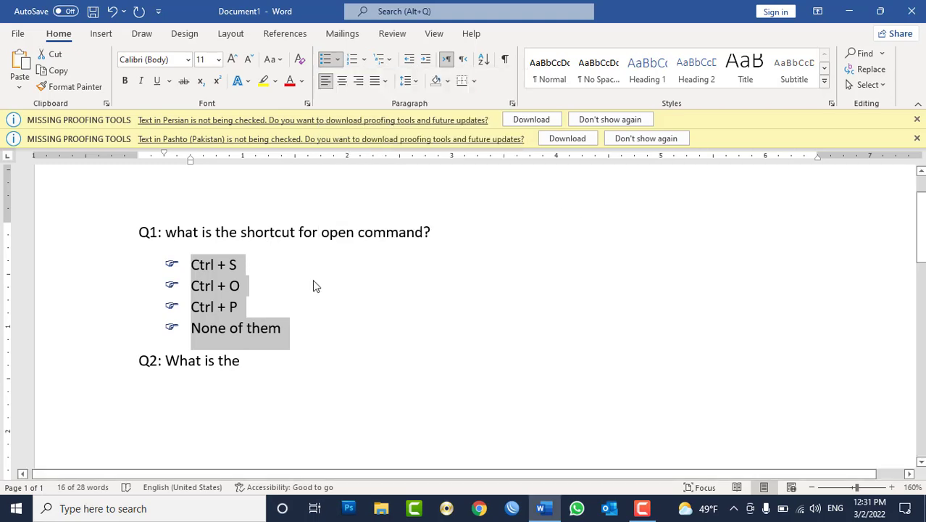
drag(321, 387, 116, 196)
Step: Delete the selected text and type 'What is the Shortcut for Print Command'
key(Delete)
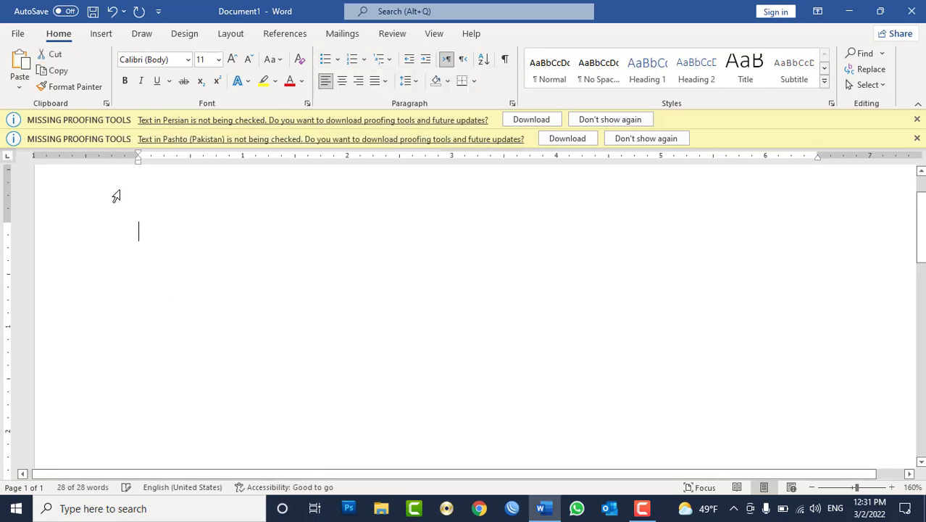
text(W)
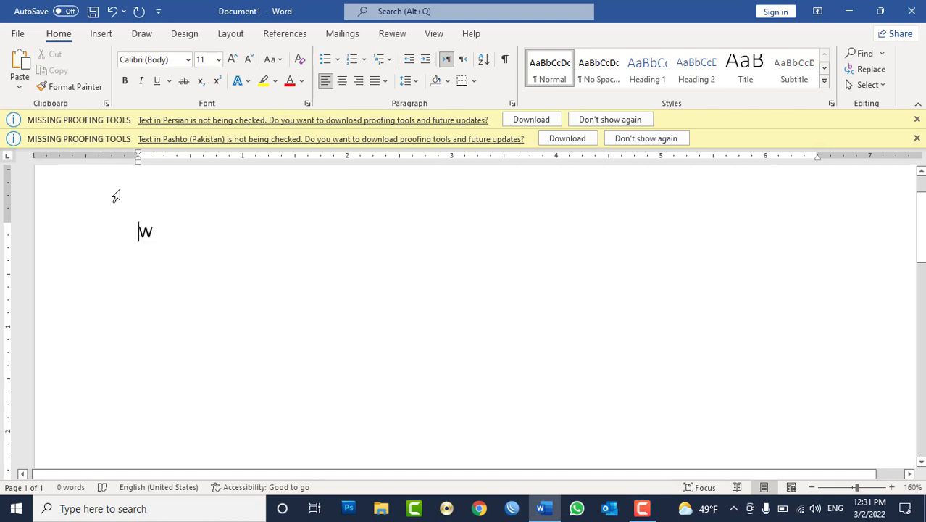
text(hat is the Sh)
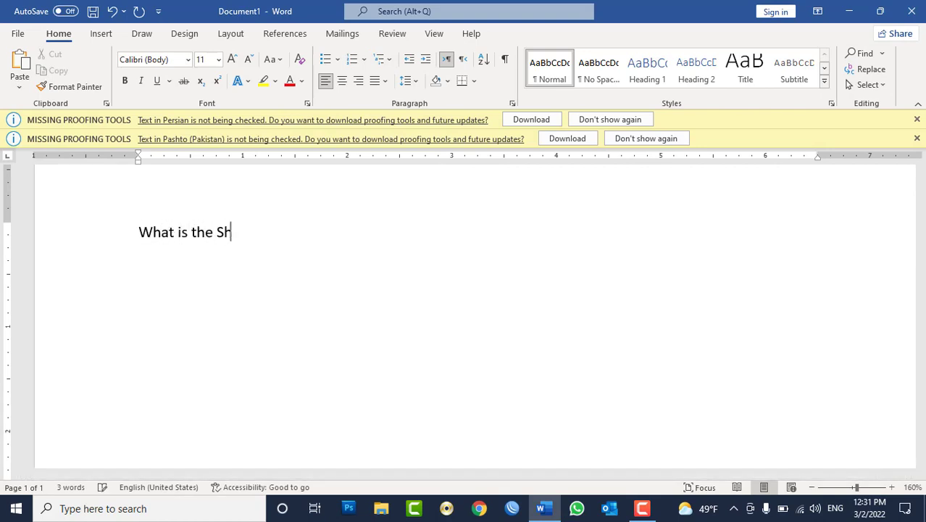
text(ortcuts)
key(BackSpace)
text(for Print)
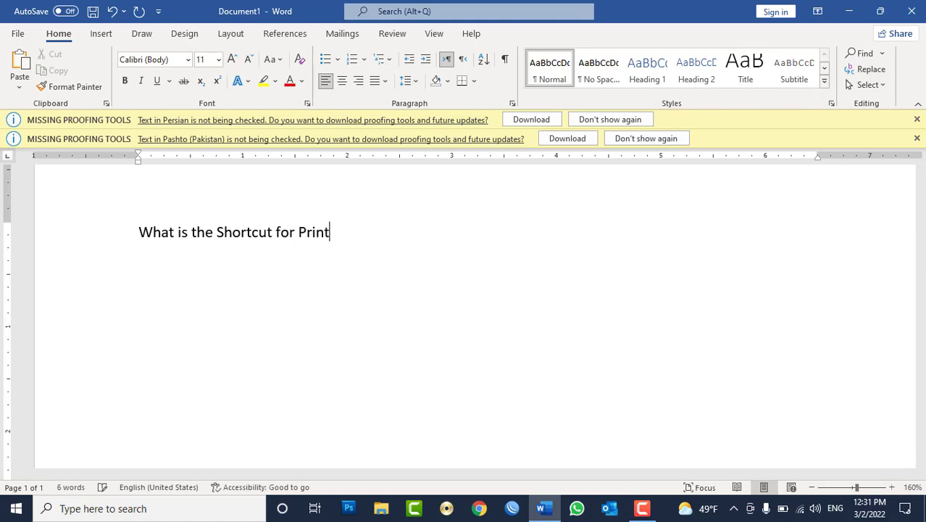
text( Command)
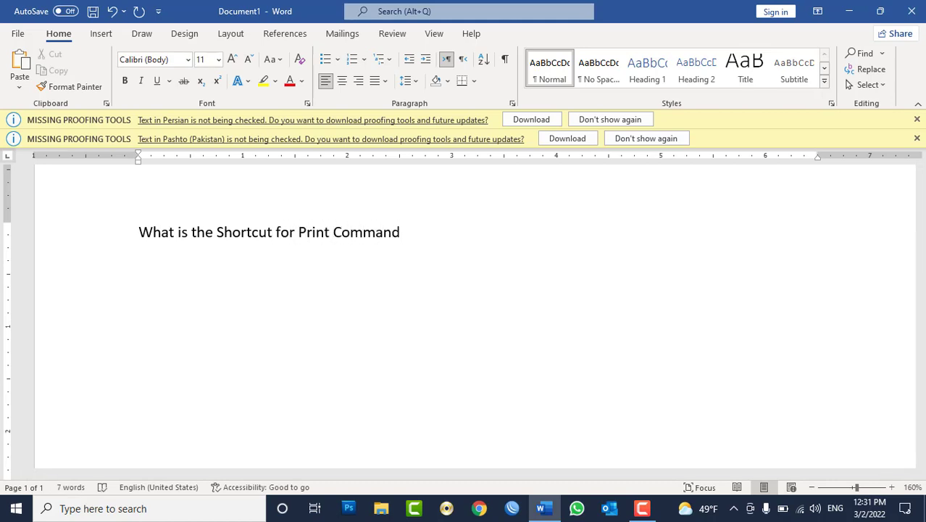
Step: Give the question a filled-dot bullet, add a question mark, and start a new bulleted line
triple_click(195, 240)
click(338, 61)
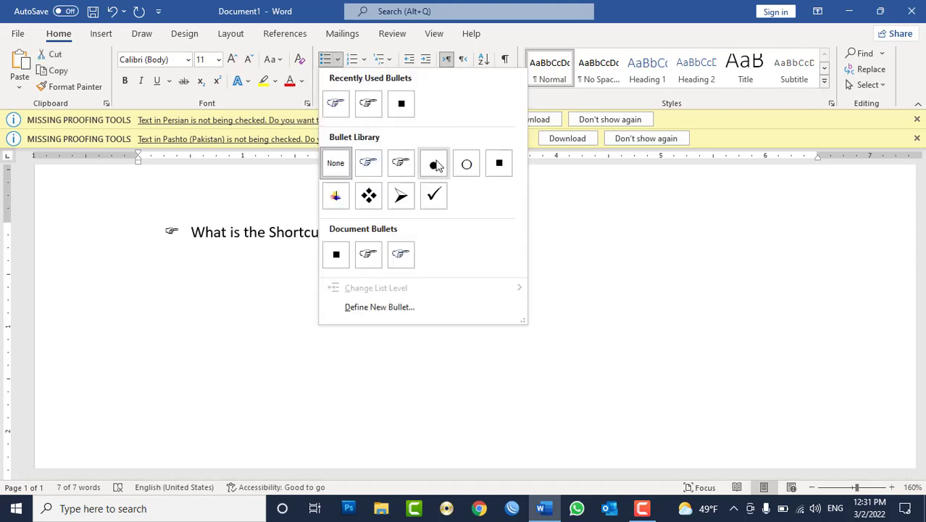
click(437, 166)
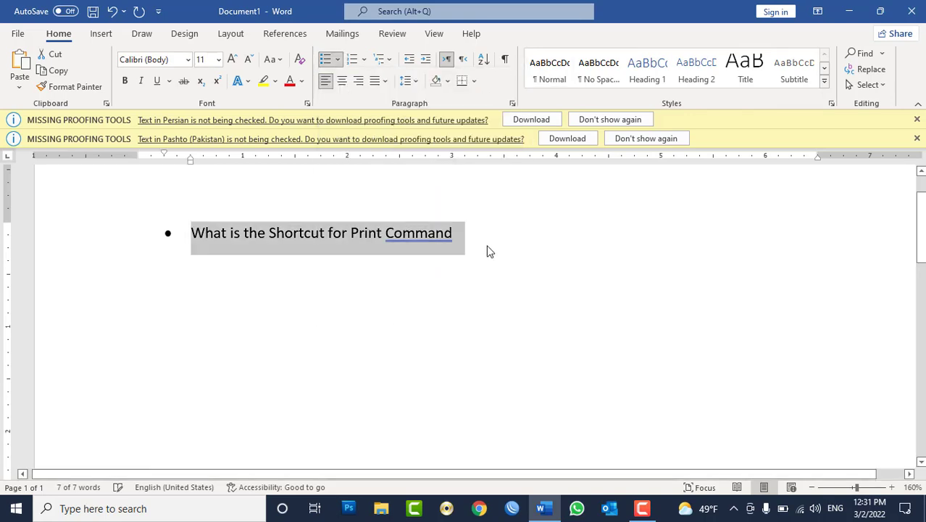
click(473, 234)
text(?)
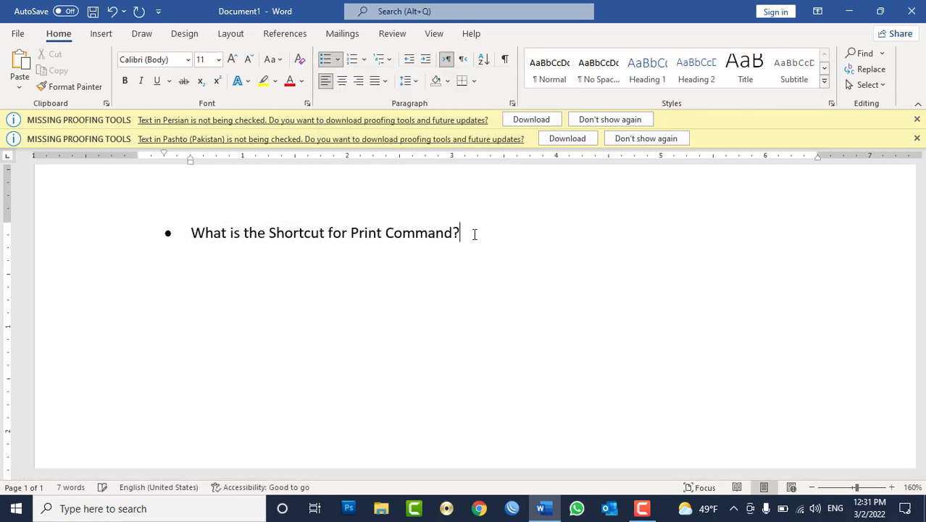
key(Return)
Step: Demote the empty bullet one level and launch the On-Screen Keyboard from Run
key(Tab)
key(super+r)
key(Escape)
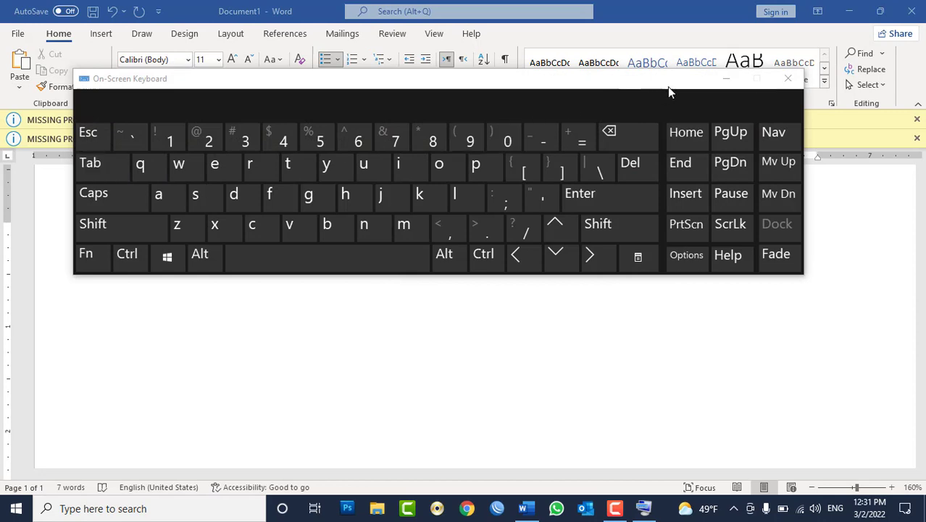
click(725, 79)
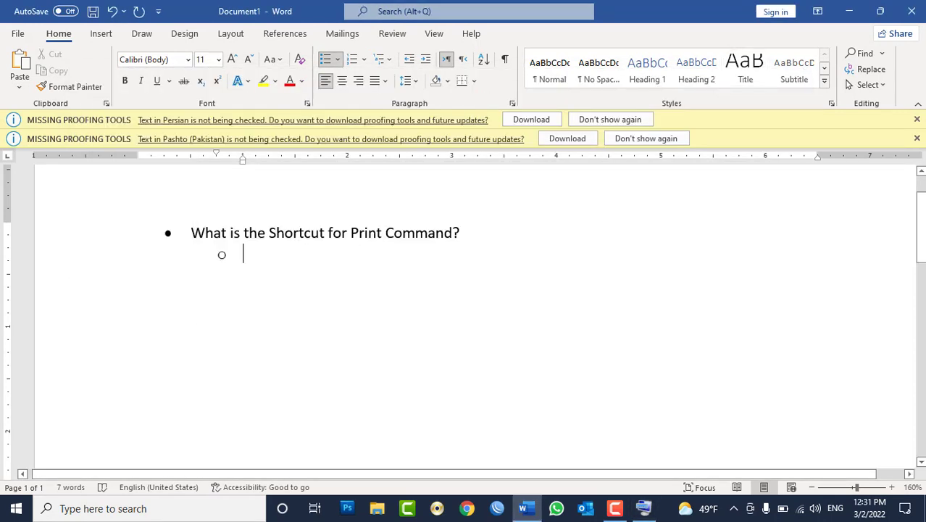
Step: Add sub-items C+O and C+S, then indent an empty line to a deeper square-bullet level
text(C+O)
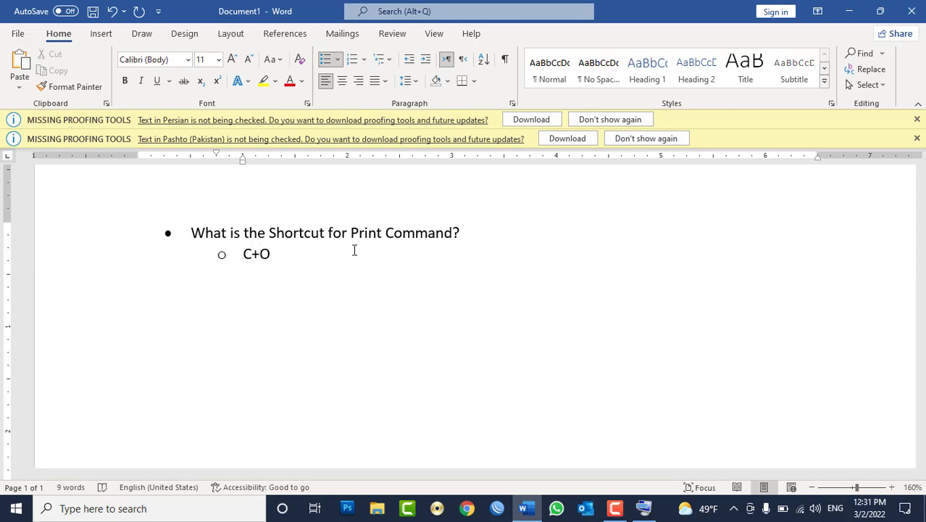
key(Return)
text(C)
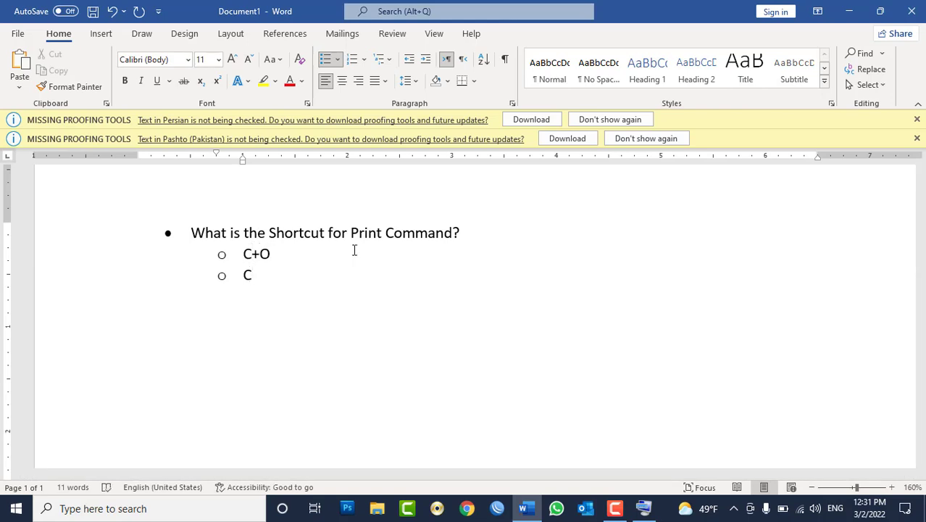
text(+S)
key(Return)
key(Tab)
click(338, 59)
mouse_move(376, 287)
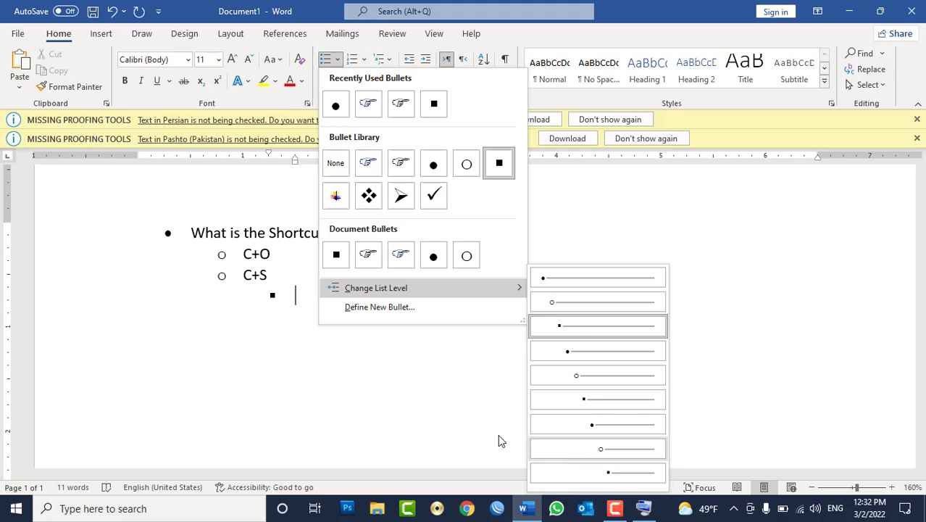
click(419, 415)
Step: Undo the print-shortcut sample list to bring back the Q1 question
drag(338, 294, 128, 208)
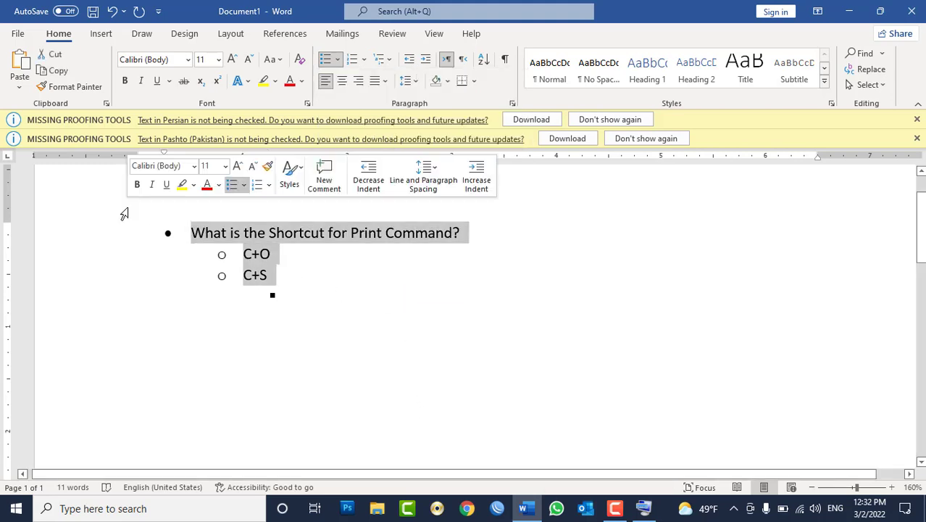
key(ctrl+z)
key(ctrl+z)
key(ctrl+z)
key(ctrl+z)
key(ctrl+z)
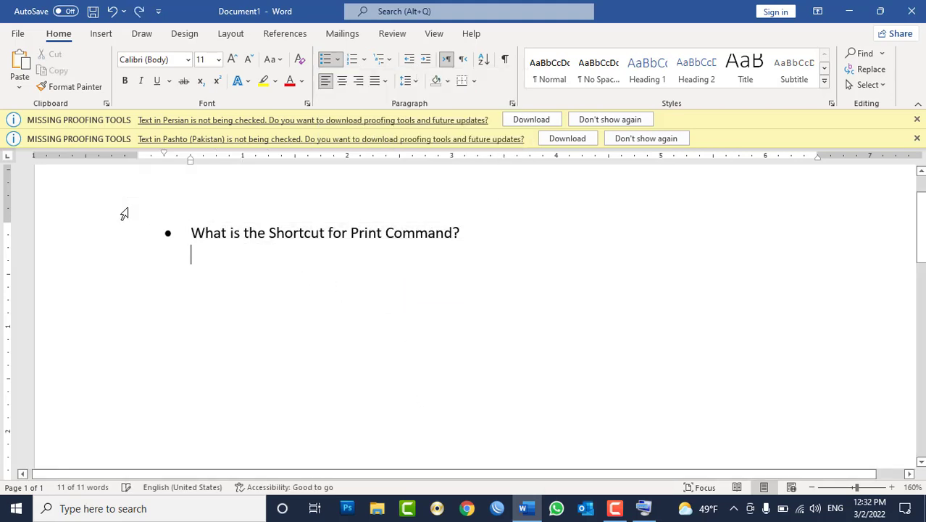
key(ctrl+z)
key(ctrl+z)
key(ctrl+z)
key(ctrl+z)
key(ctrl+z)
key(ctrl+z)
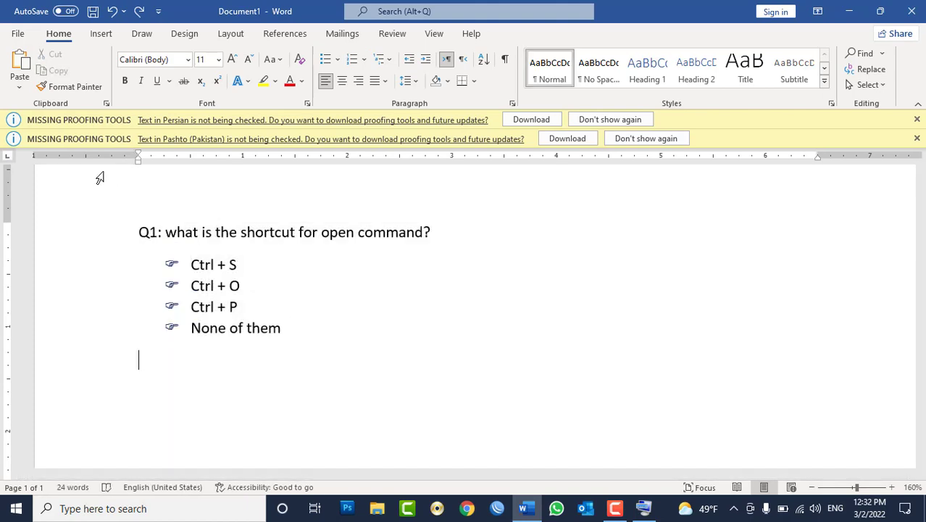
Step: Number the four Q1 answer options 1. to 4. with the Numbering format
drag(289, 327, 169, 263)
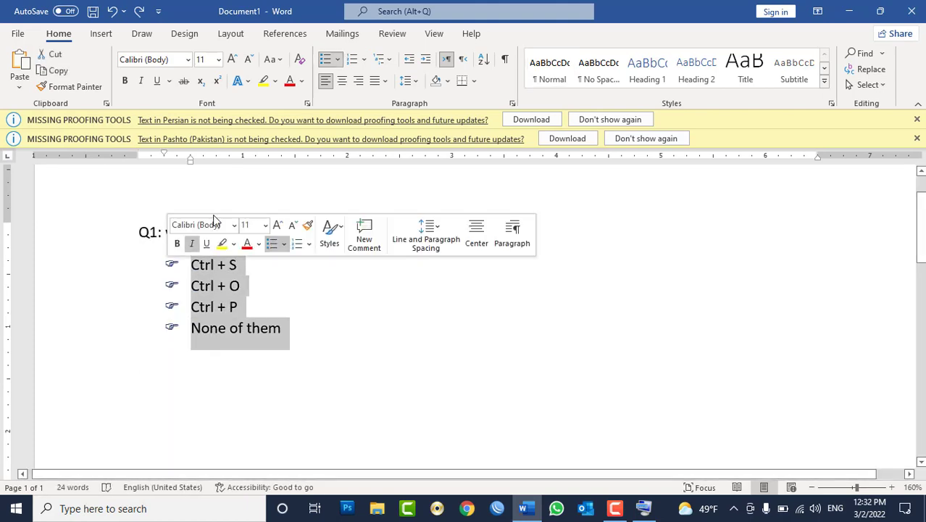
click(362, 59)
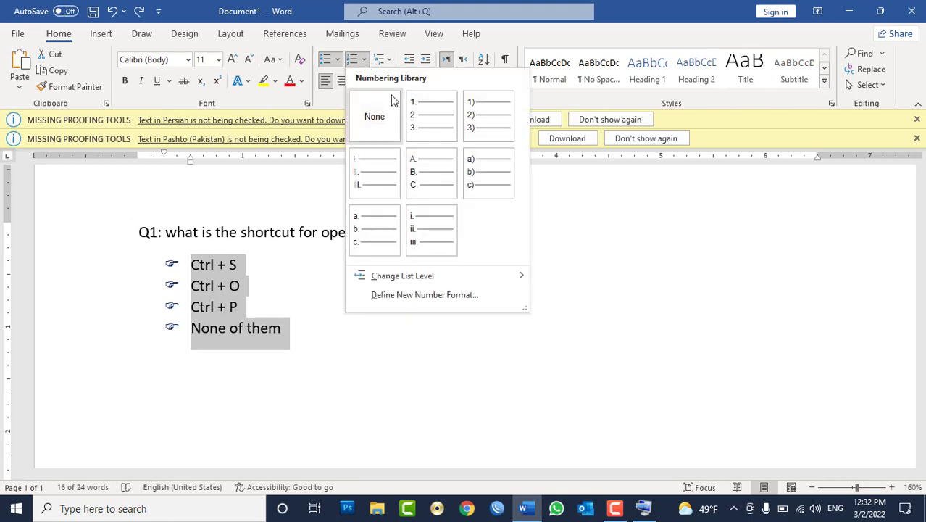
click(449, 118)
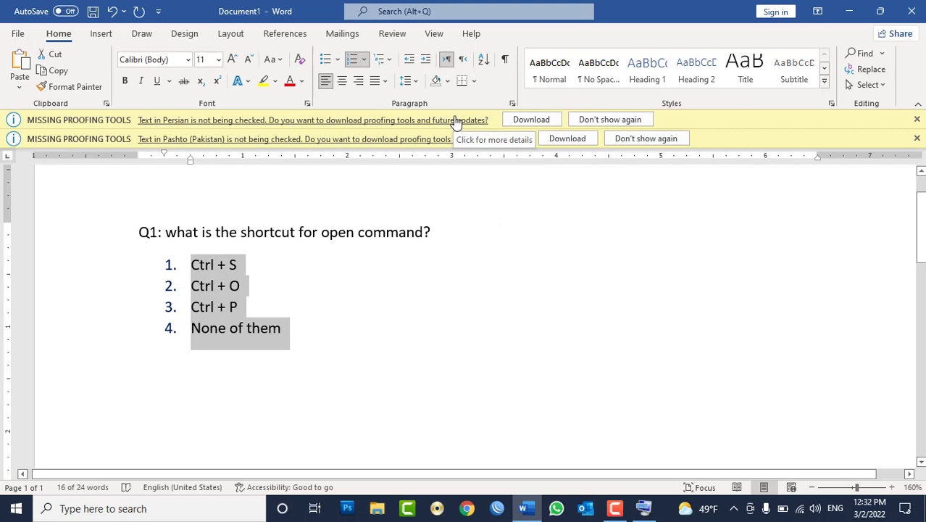
click(364, 60)
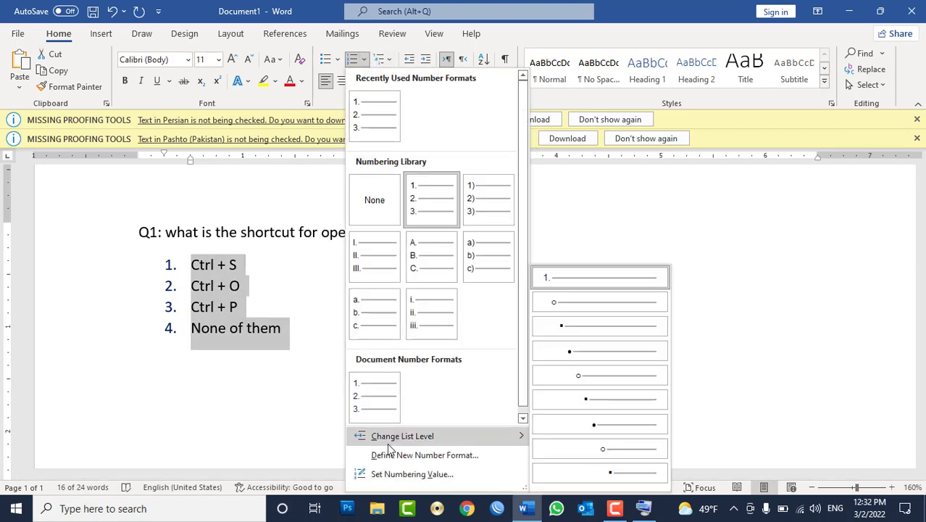
click(428, 455)
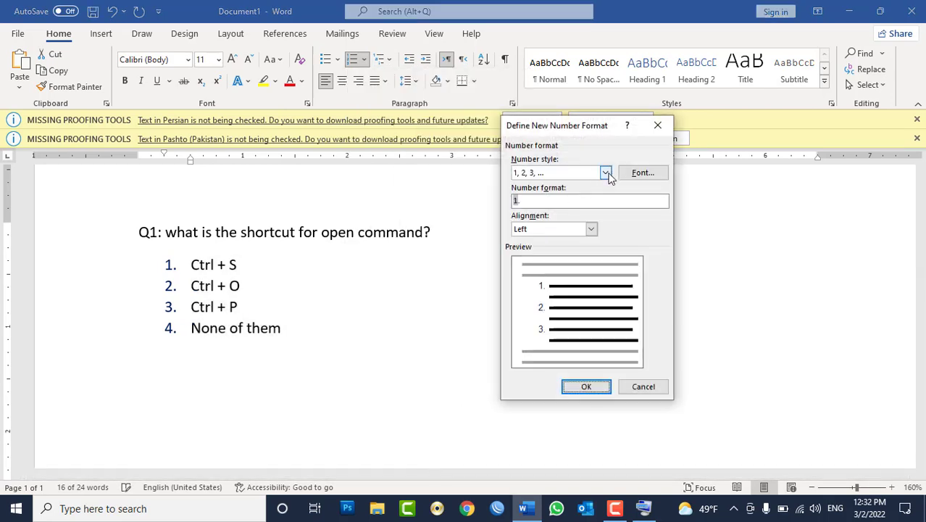
click(606, 172)
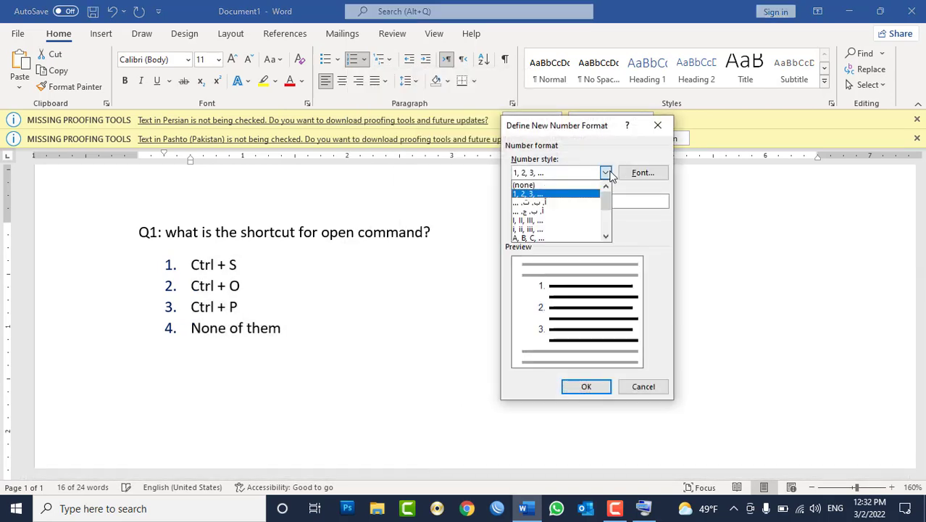
click(559, 212)
click(586, 385)
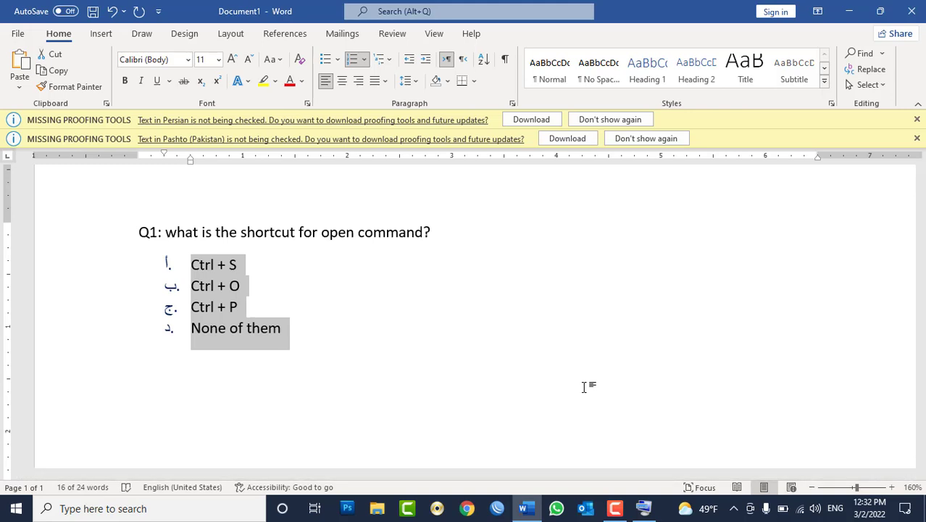
click(464, 63)
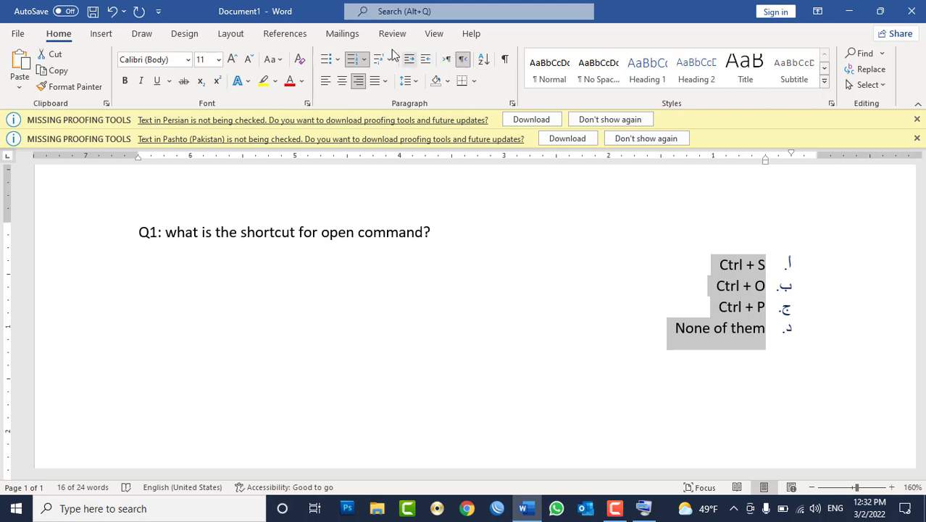
click(365, 60)
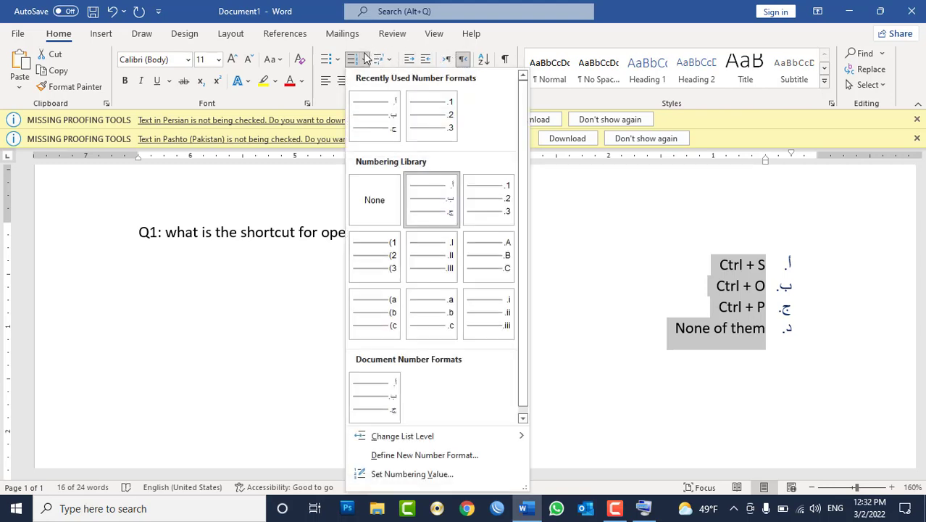
click(435, 454)
click(551, 172)
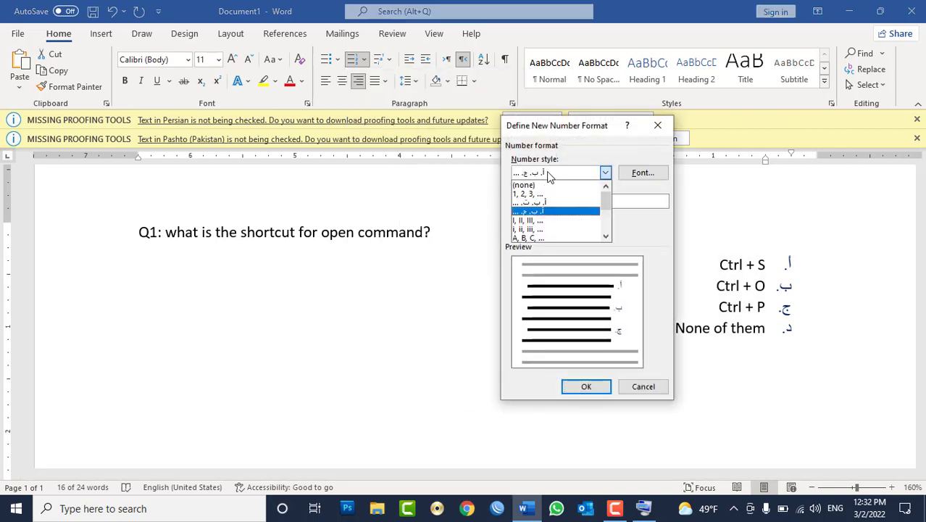
scroll(555, 229, down, 3)
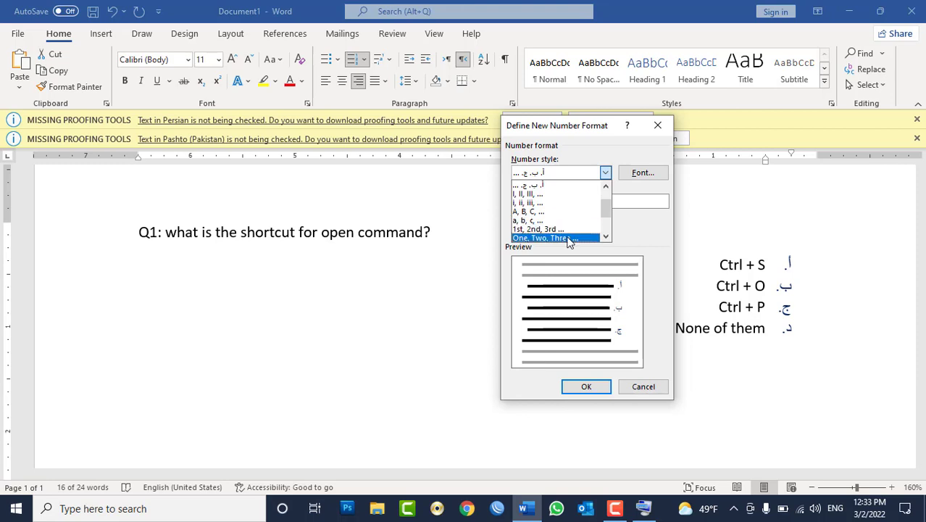
scroll(567, 225, up, 3)
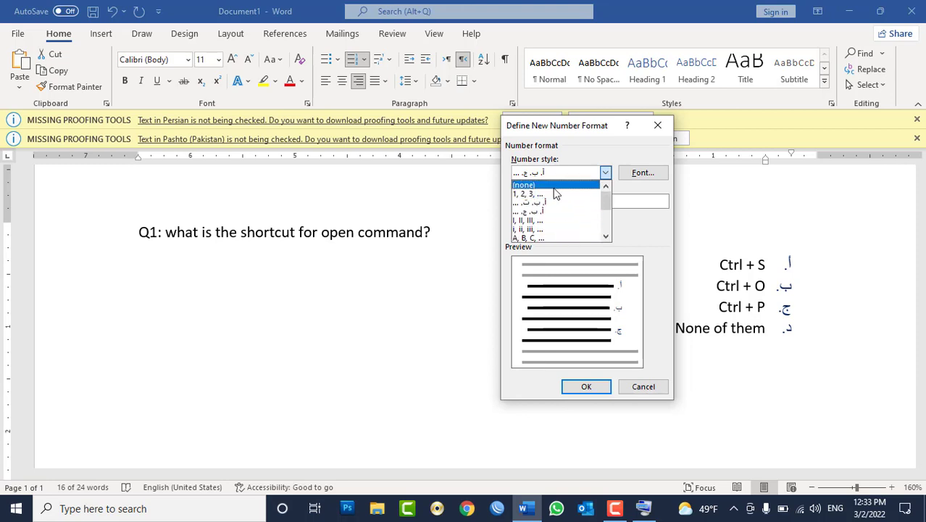
click(556, 194)
click(595, 387)
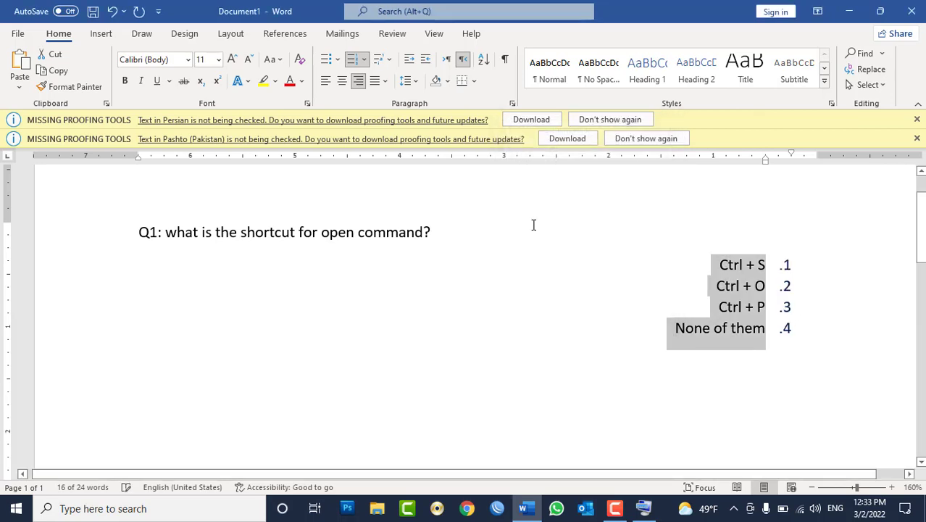
click(447, 59)
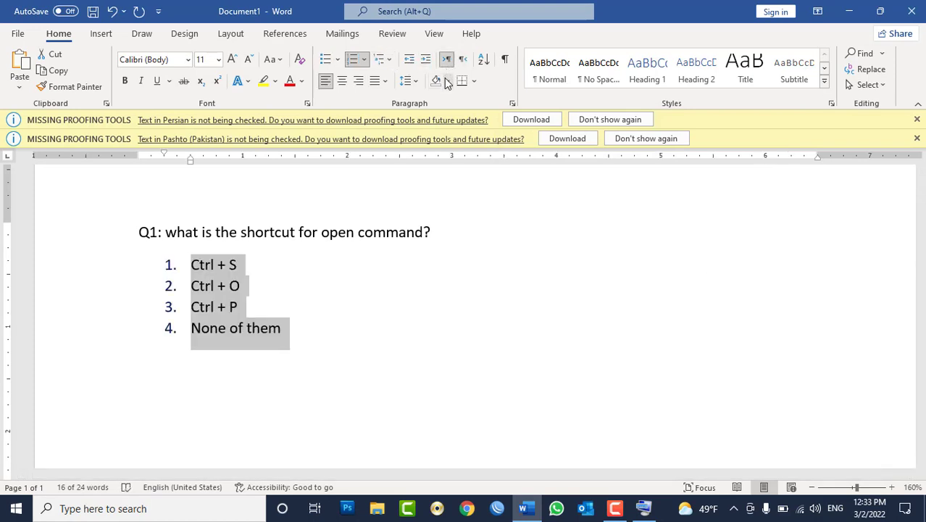
click(387, 60)
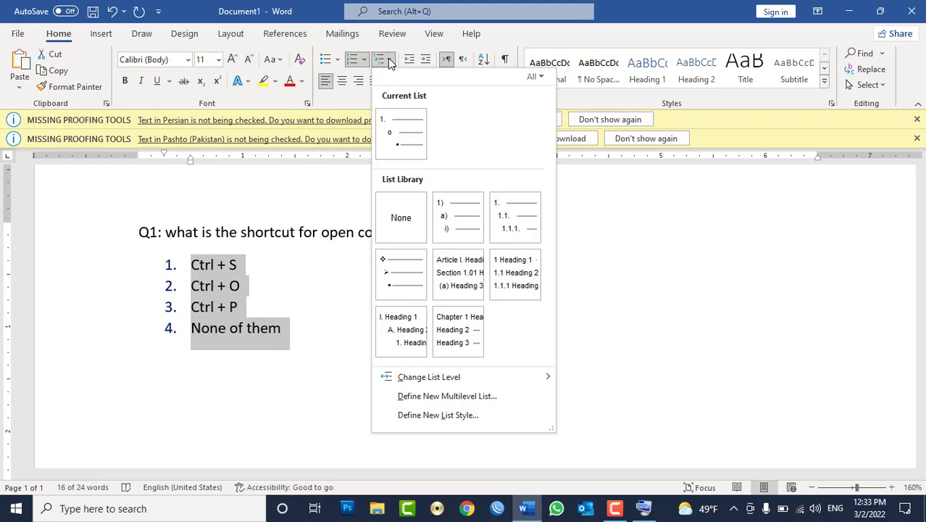
click(604, 39)
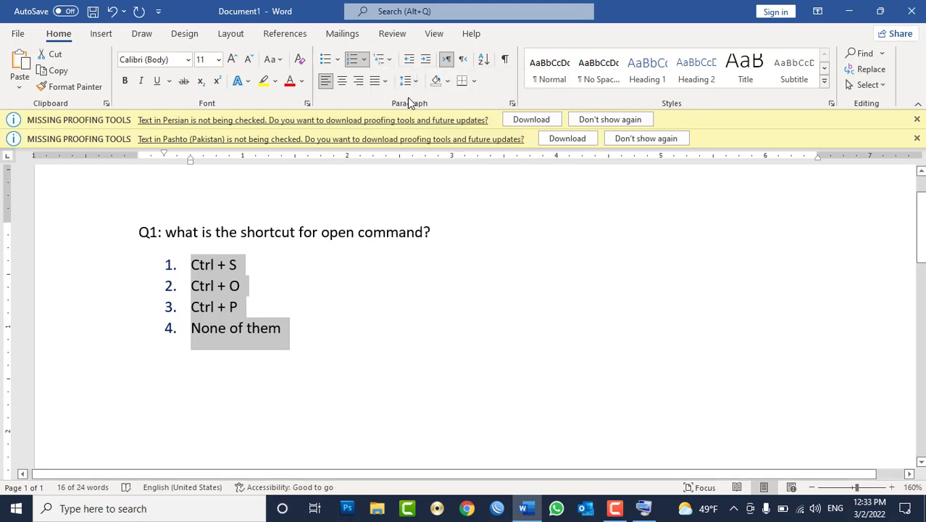
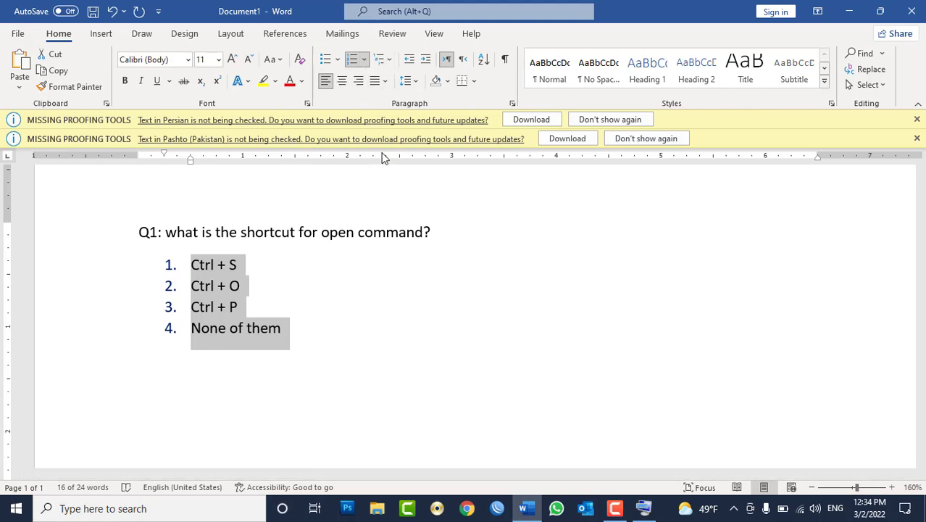
Step: Select the Q1 question line and browse the justification styles without applying any
click(385, 82)
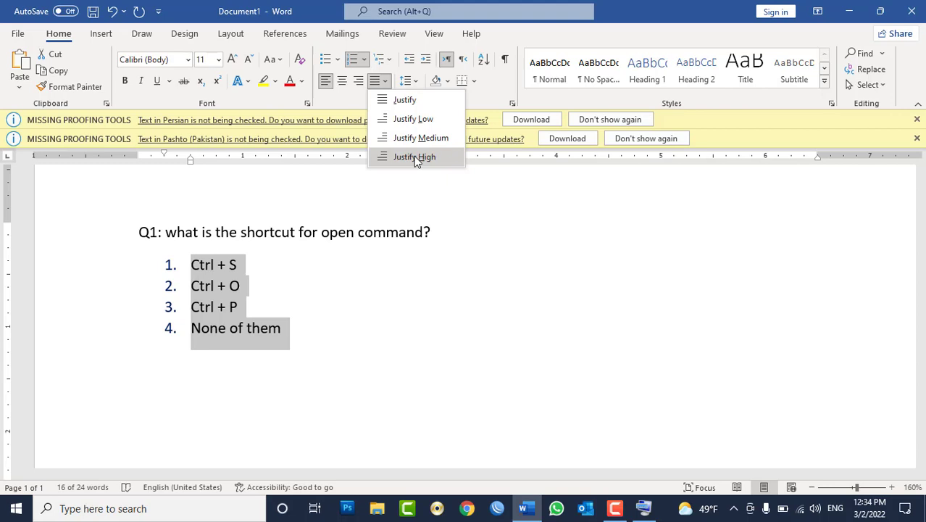
click(363, 230)
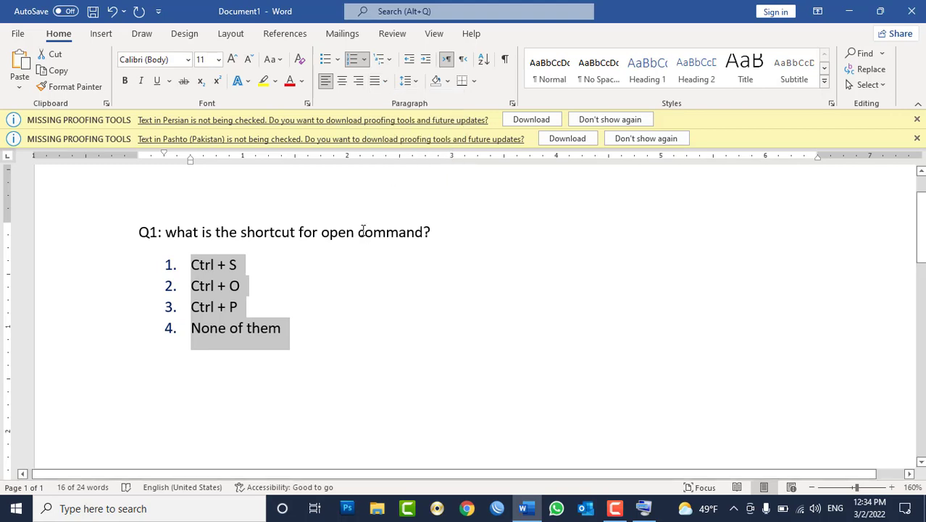
triple_click(363, 231)
click(386, 82)
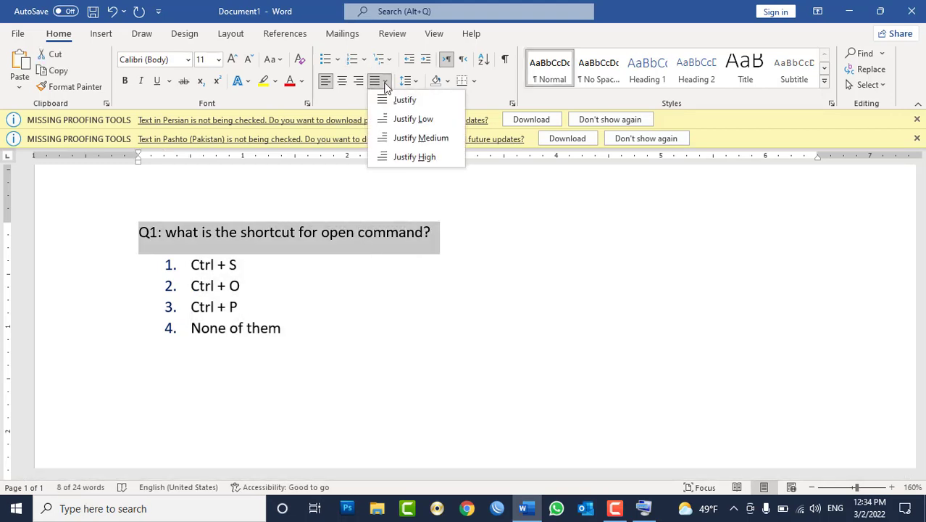
click(390, 97)
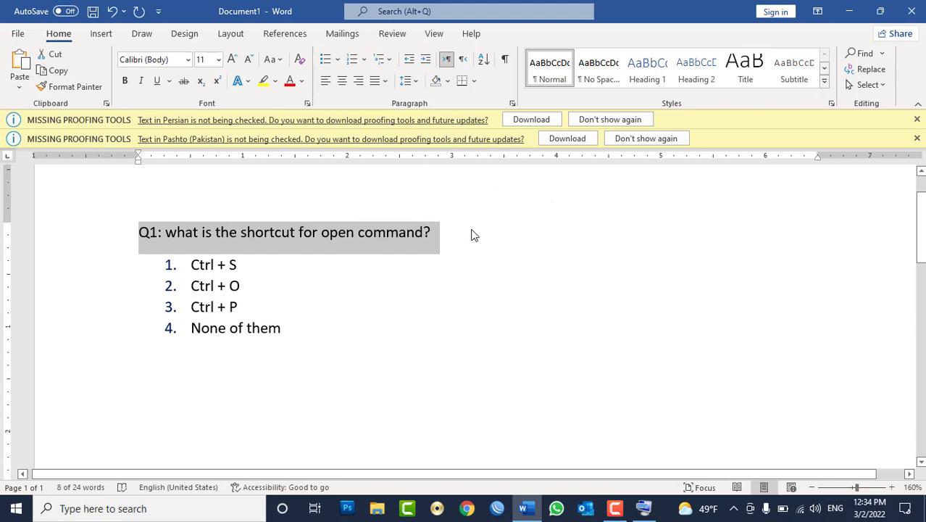
scroll(471, 232, down, 4)
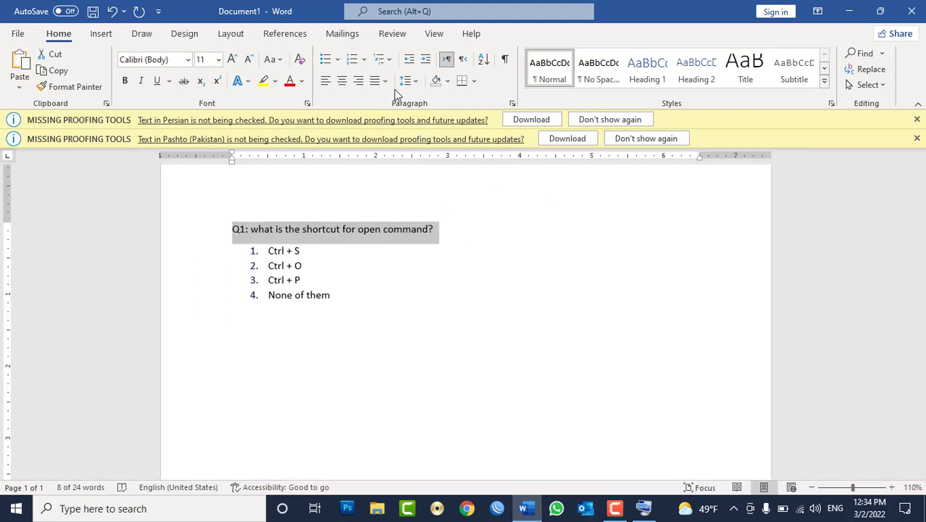
click(408, 81)
click(385, 80)
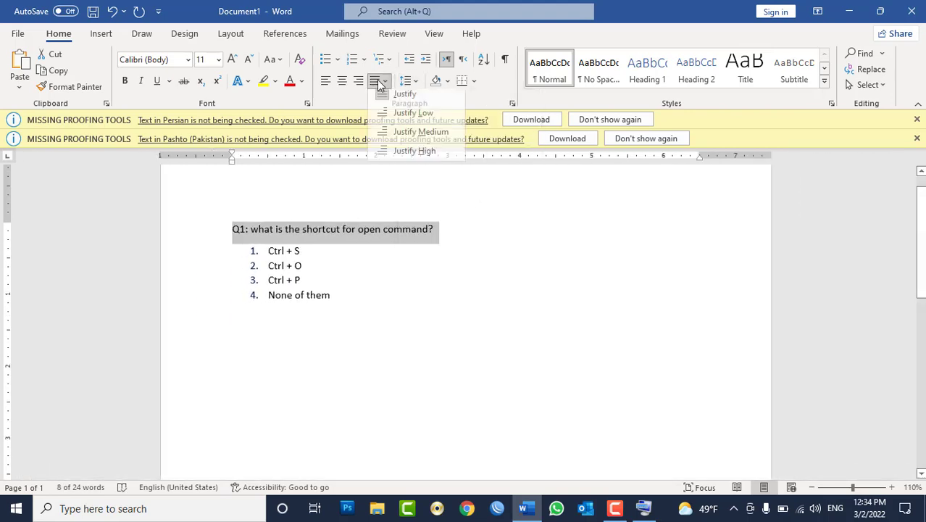
click(401, 157)
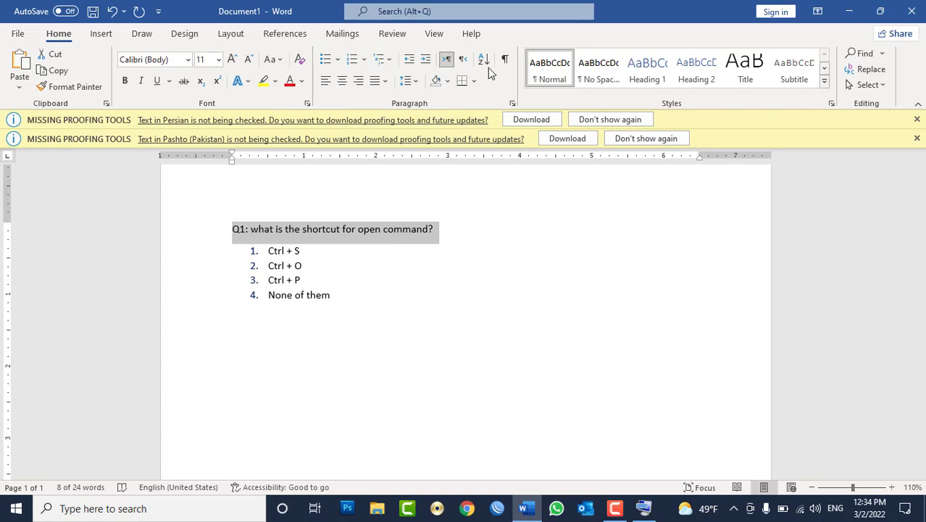
click(385, 80)
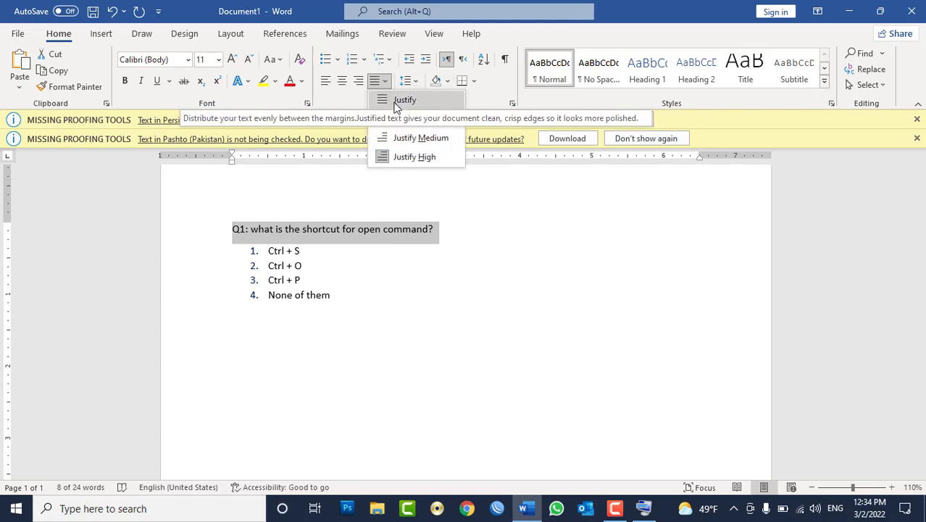
click(396, 105)
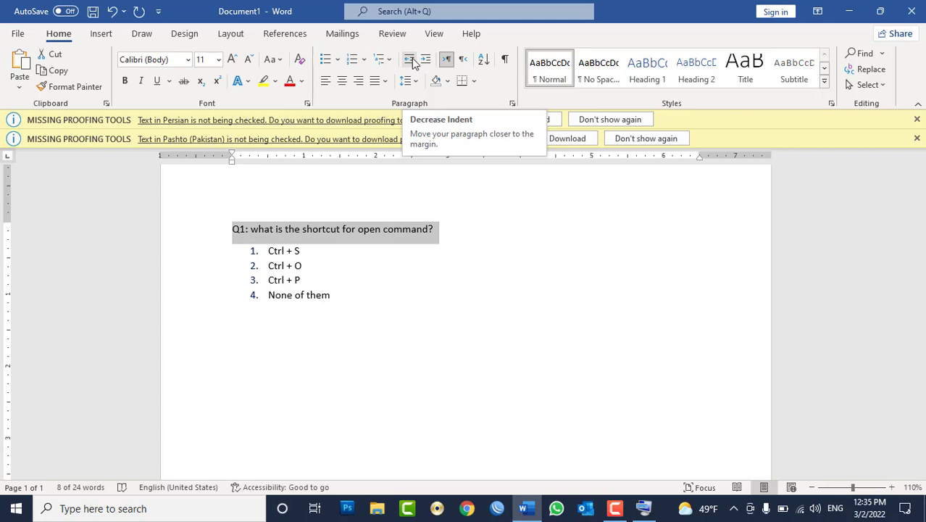
Step: Indent the Q1 question three steps right, then bring it back to the left margin
click(426, 60)
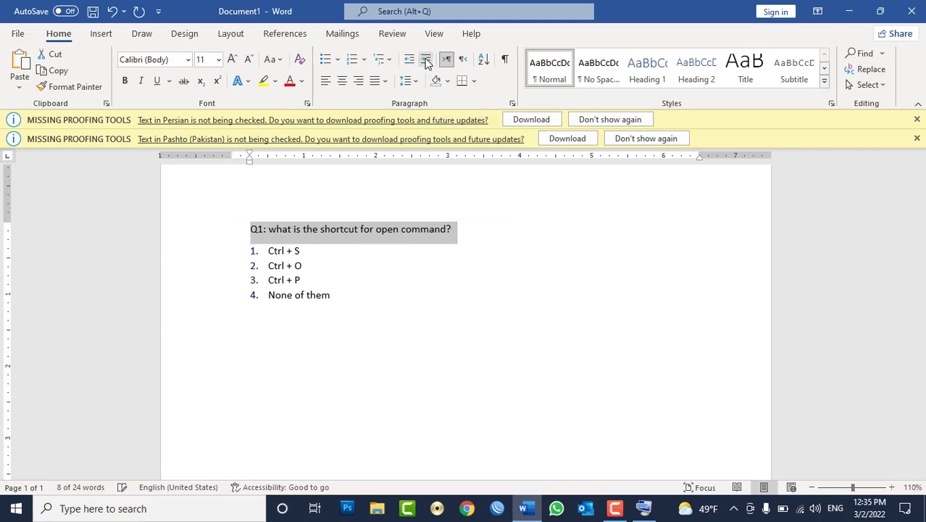
click(426, 61)
click(426, 61)
click(412, 59)
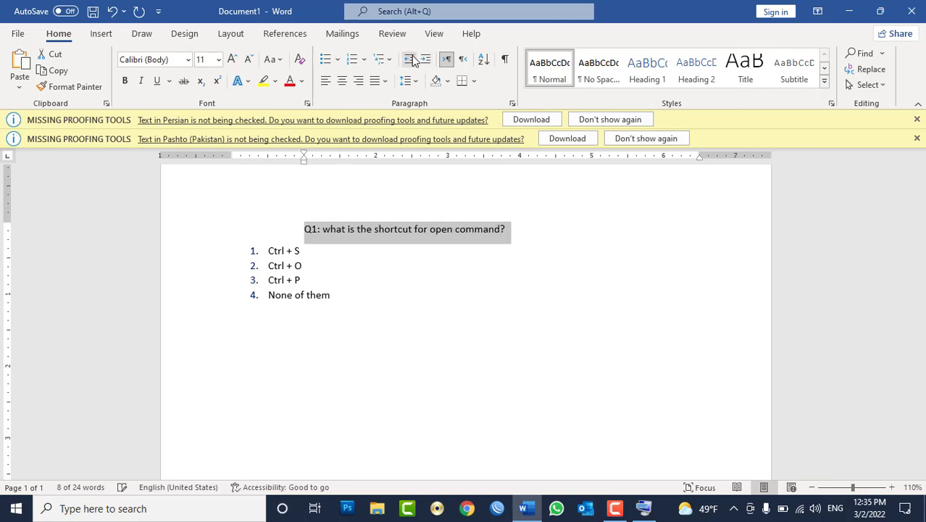
click(412, 60)
click(412, 60)
click(412, 59)
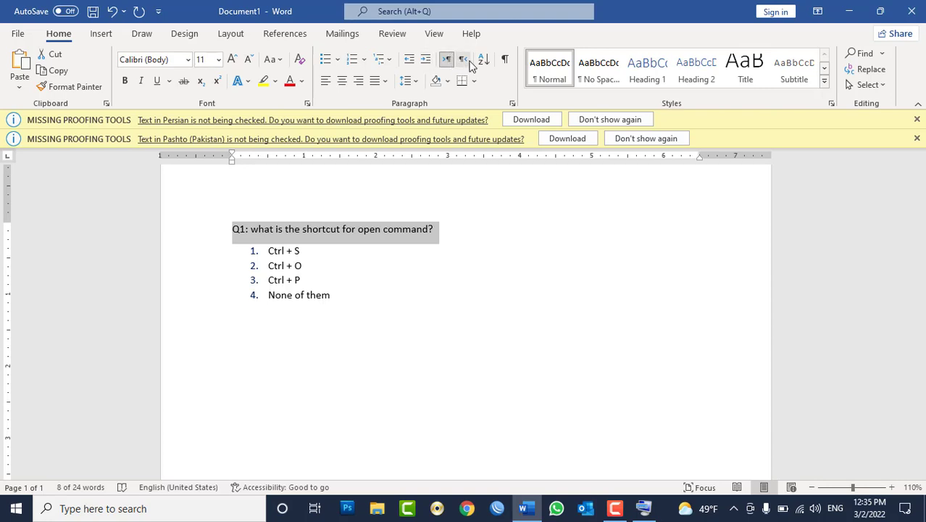
Step: Leave line spacing unchanged and select all the text in the document
click(413, 82)
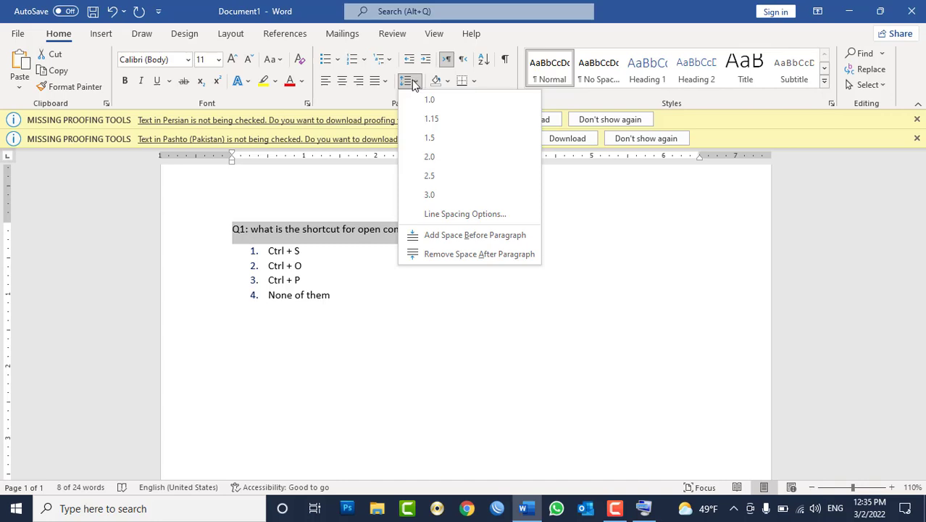
click(407, 382)
click(421, 351)
key(ctrl+a)
Step: Delete the selected text and generate sample paragraphs with =rand()
key(BackSpace)
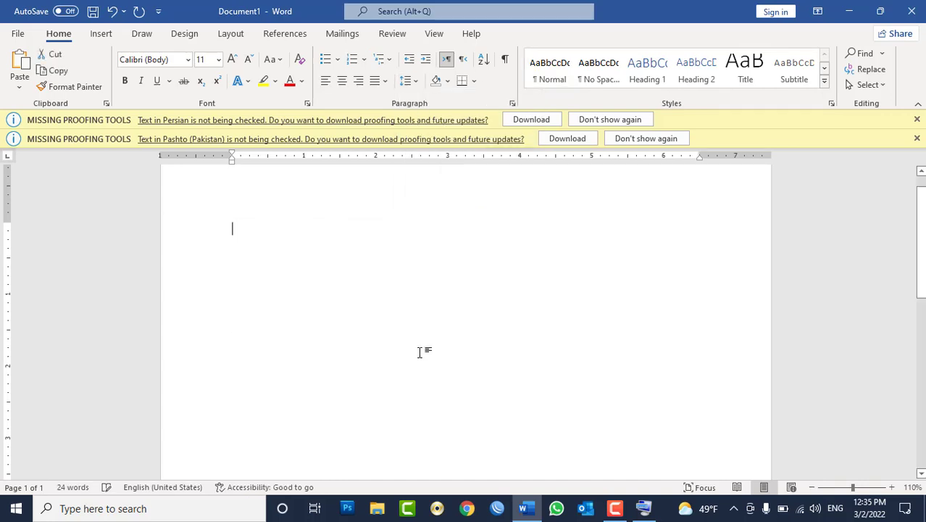
text(=rand())
key(Return)
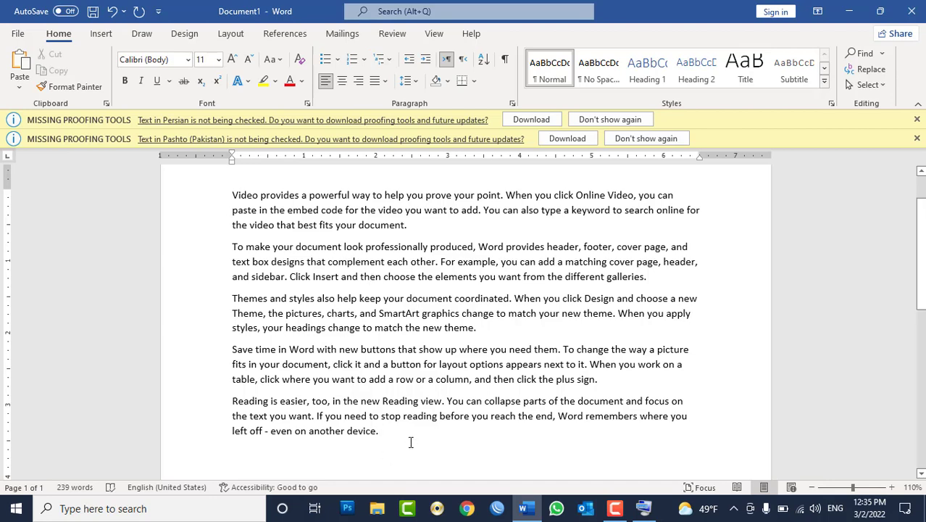
Step: Copy the last two paragraphs and paste them twice at the end of the document
drag(412, 439, 232, 349)
key(ctrl+c)
scroll(421, 384, down, 3)
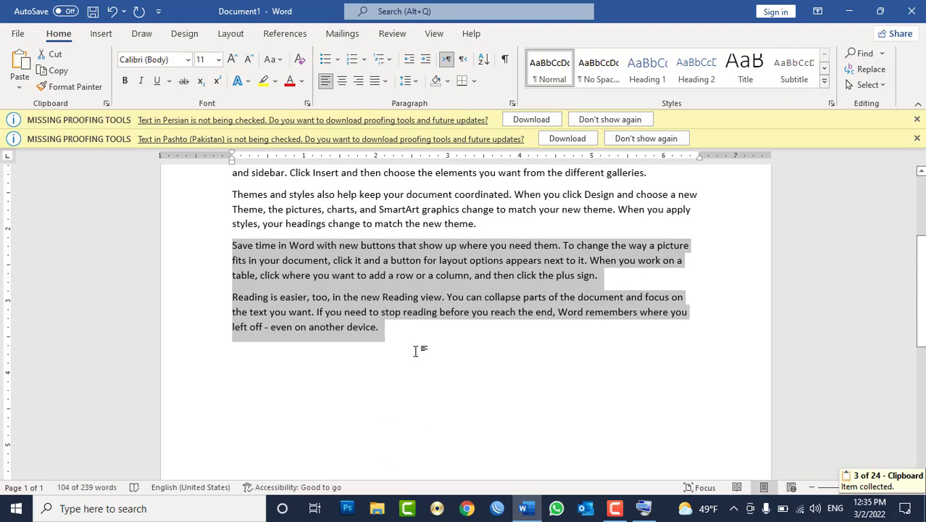
click(415, 348)
key(Return)
key(ctrl+v)
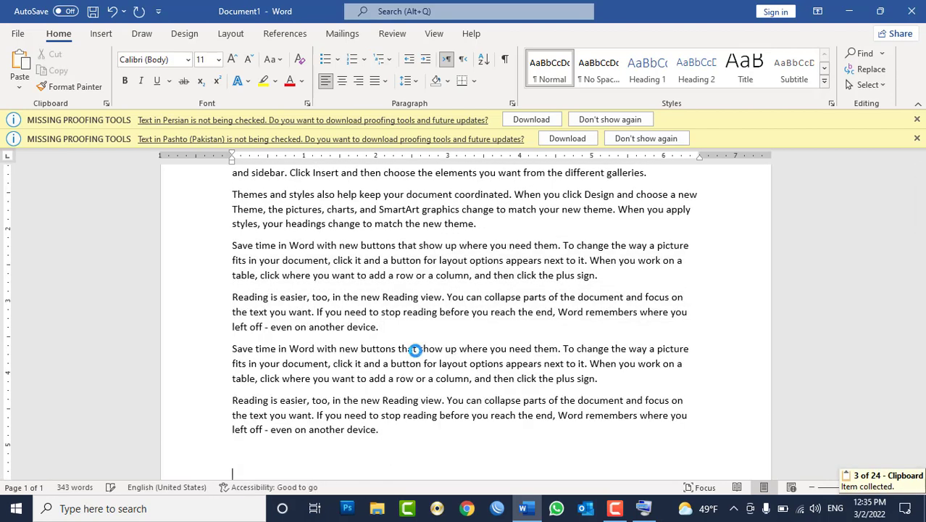
key(Return)
key(ctrl+v)
Step: Delete the blank line between the pasted paragraphs, leaving 447 words in total
ctrl+scroll(417, 350, down, 2)
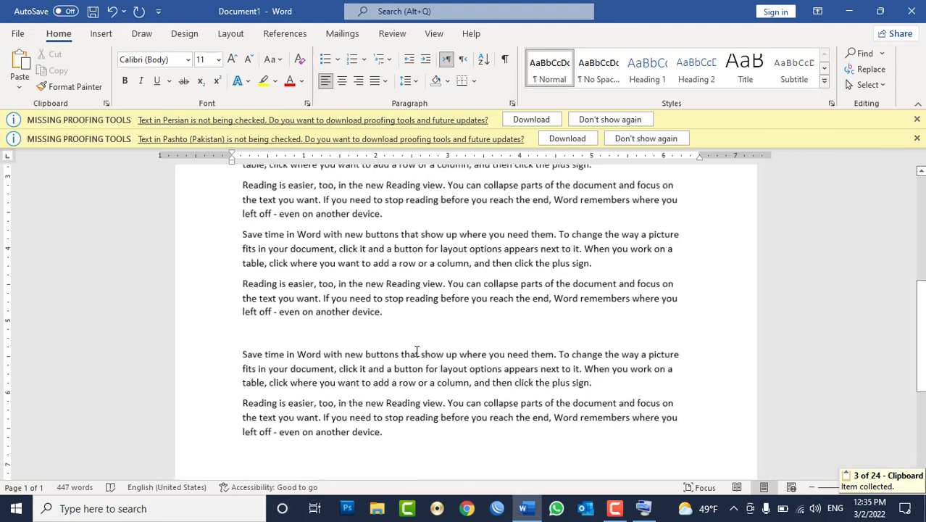
scroll(435, 341, down, 3)
scroll(453, 333, down, 2)
click(385, 214)
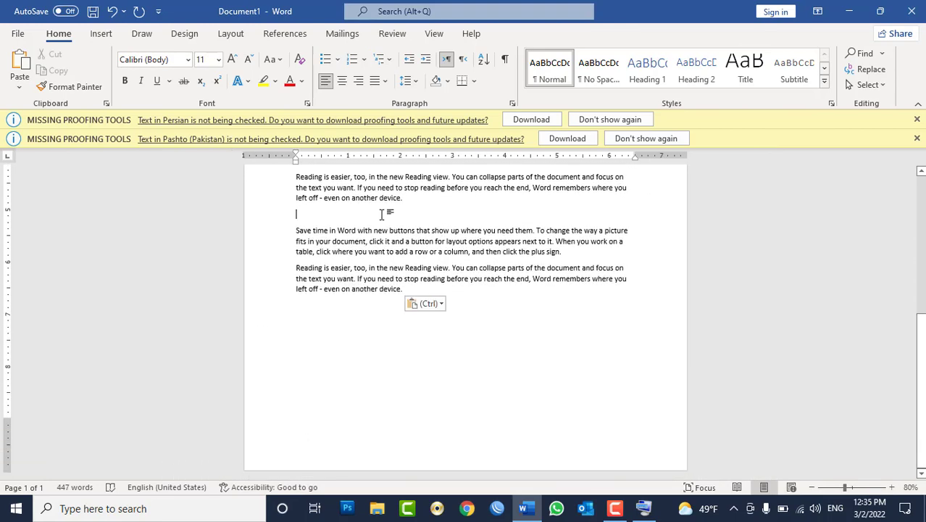
key(BackSpace)
scroll(442, 308, up, 3)
scroll(456, 320, up, 4)
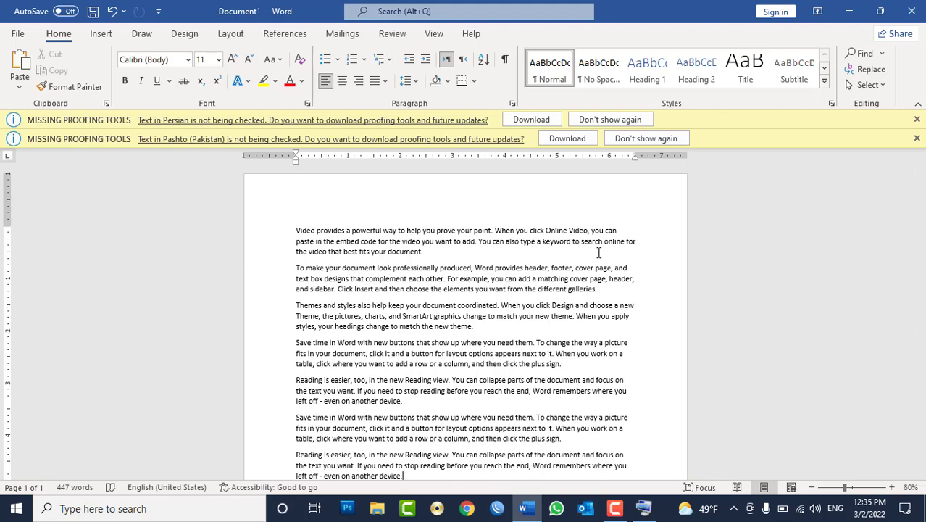
scroll(598, 252, down, 3)
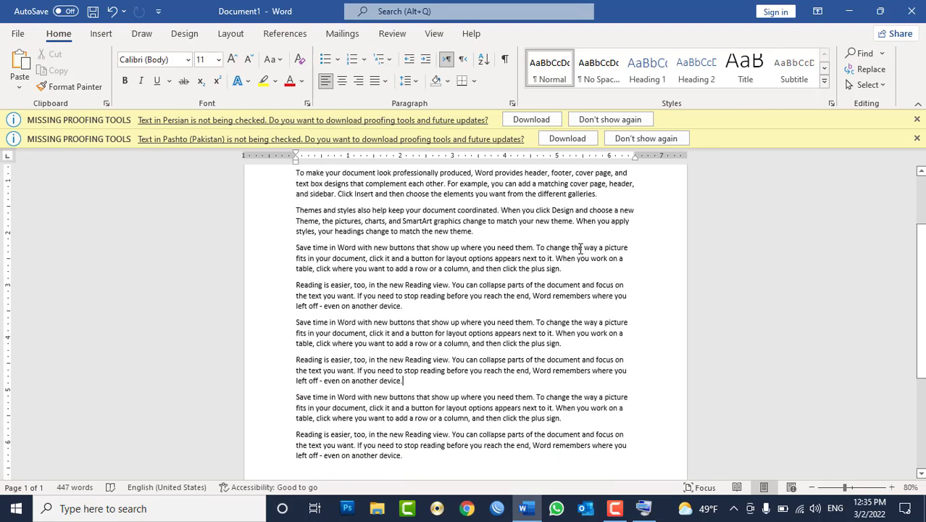
scroll(591, 249, down, 5)
ctrl+scroll(587, 247, down, 3)
ctrl+scroll(582, 303, down, 1)
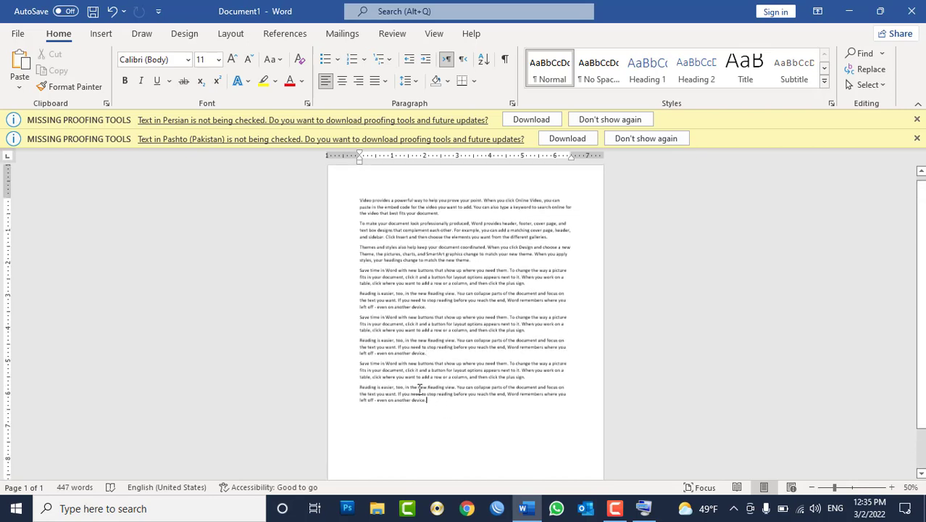
drag(430, 405, 353, 199)
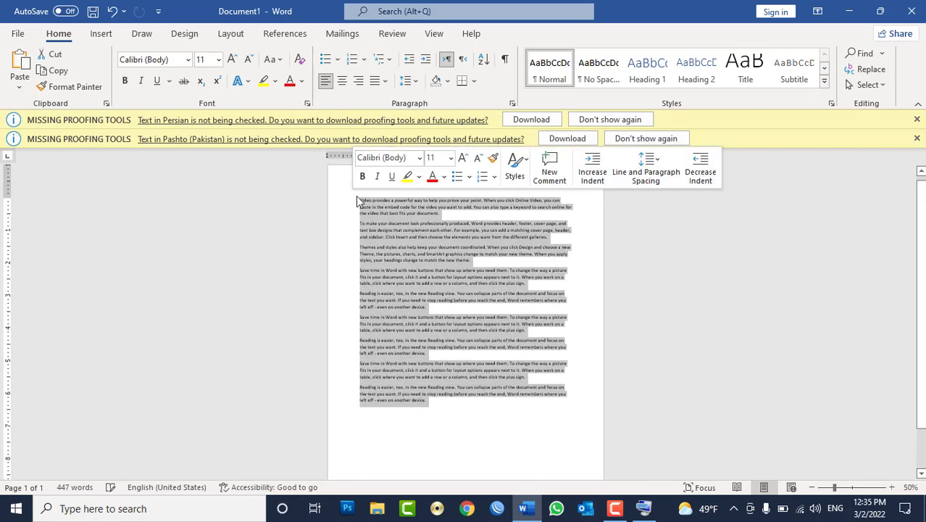
click(415, 83)
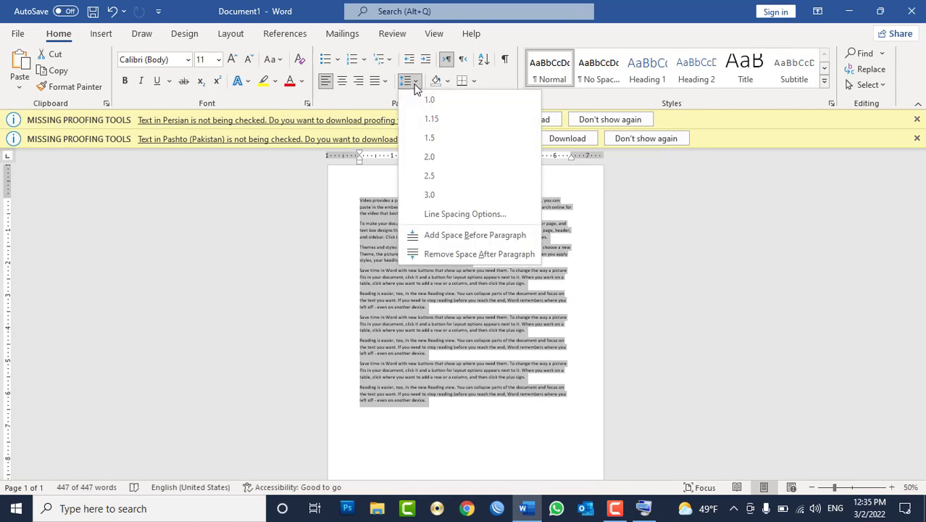
click(423, 138)
scroll(510, 368, down, 2)
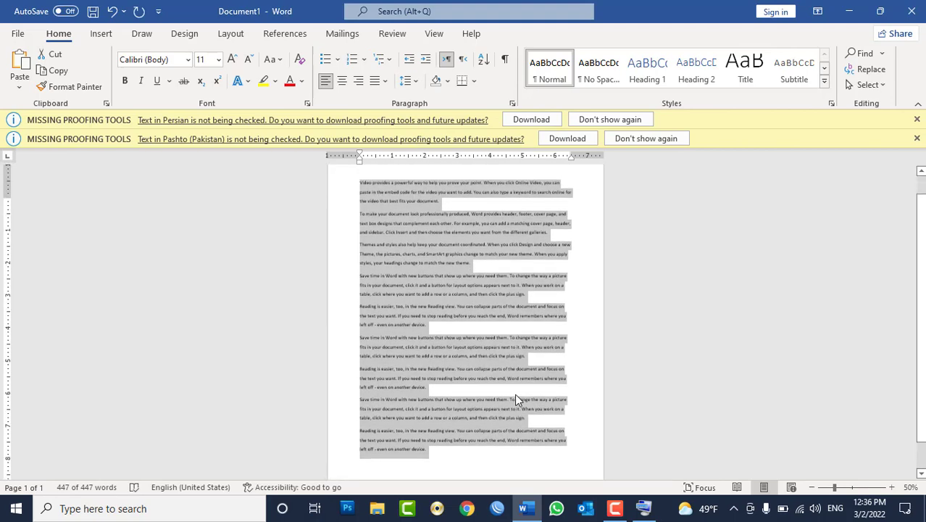
ctrl+scroll(510, 266, up, 4)
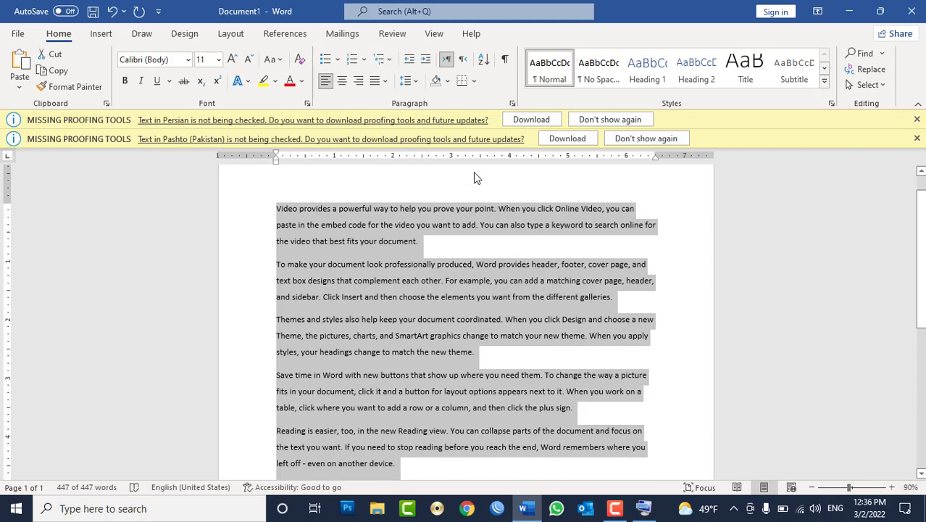
click(380, 80)
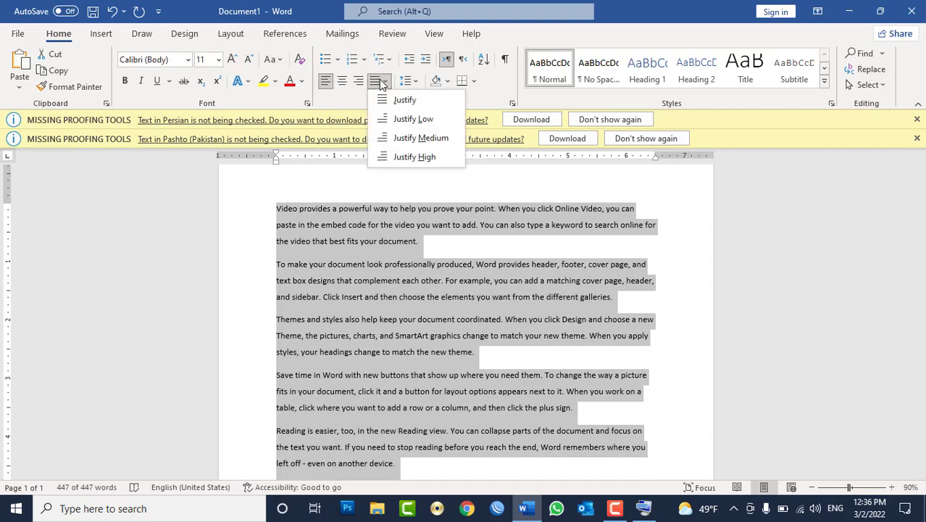
click(404, 99)
scroll(653, 252, down, 3)
scroll(664, 389, down, 5)
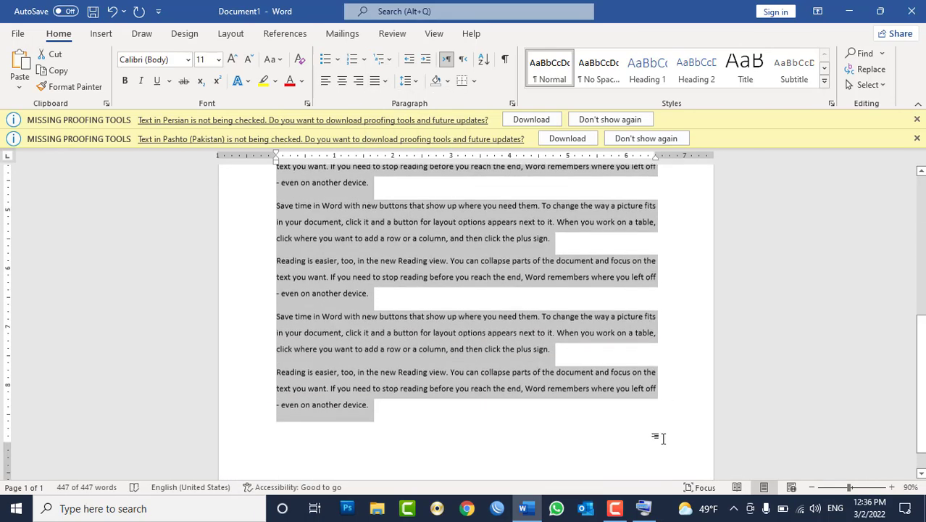
scroll(662, 442, up, 8)
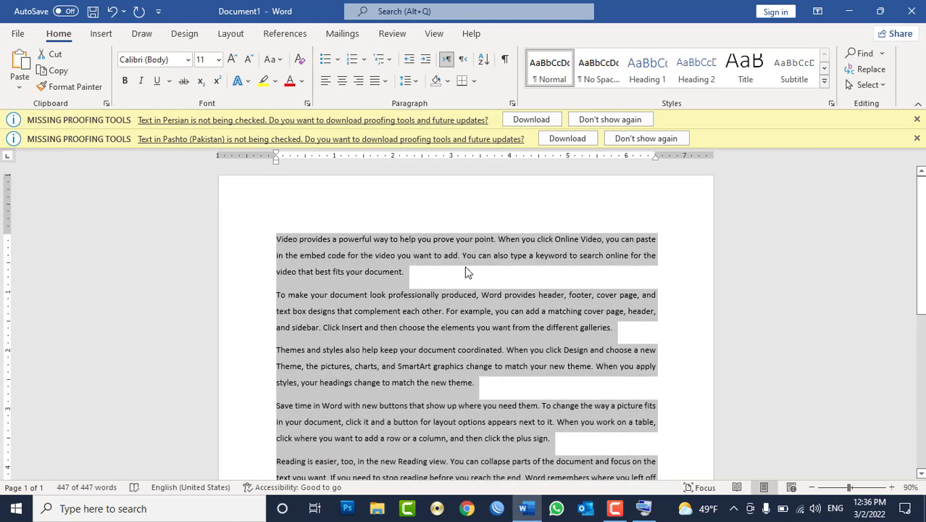
click(407, 82)
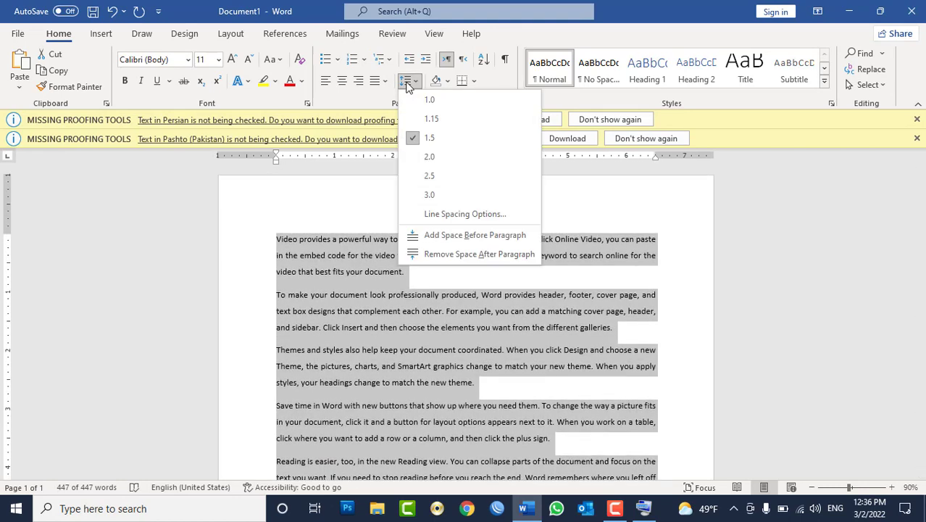
key(Escape)
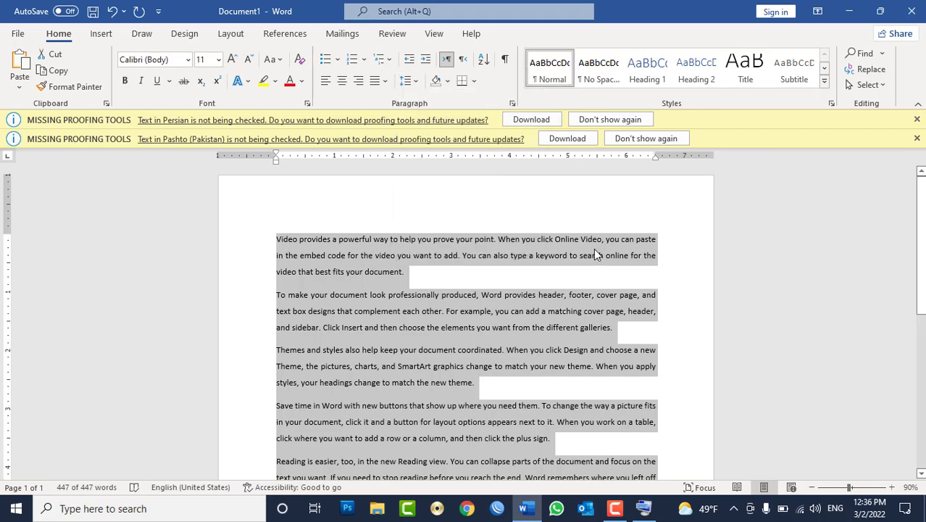
scroll(591, 253, down, 2)
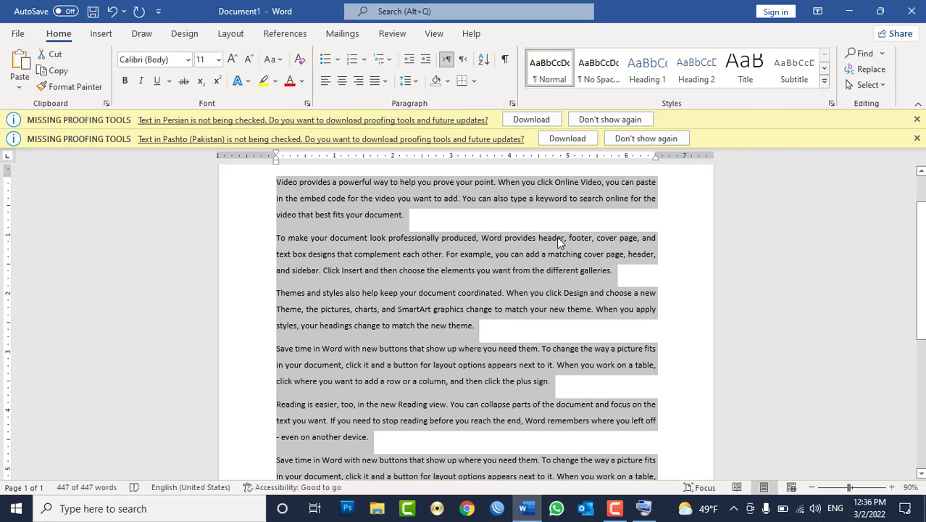
Step: Delete the empty last paragraph at the end of the document
click(414, 216)
drag(415, 215, 287, 174)
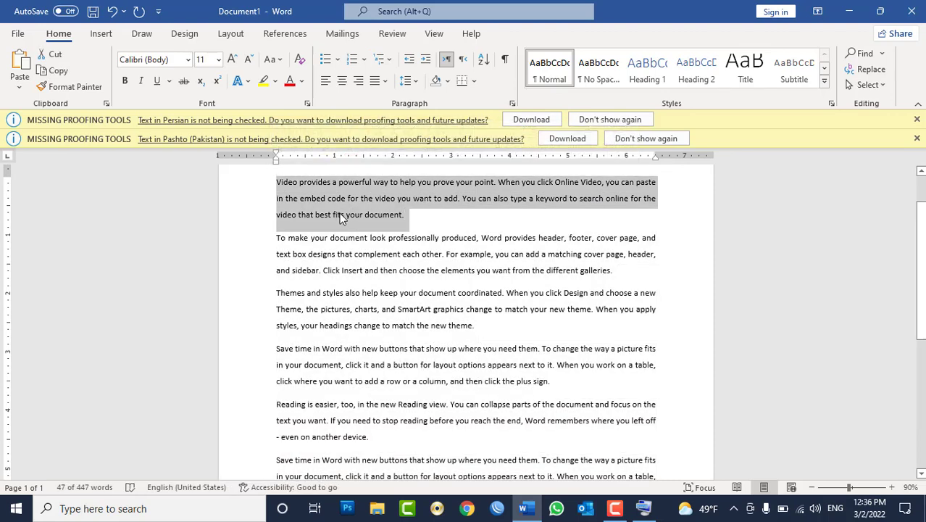
scroll(398, 210, up, 2)
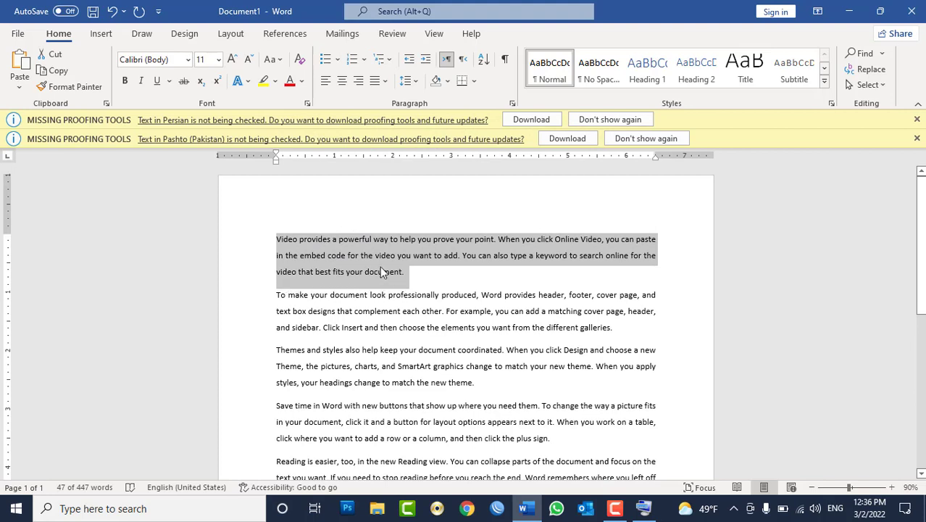
key(ctrl+a)
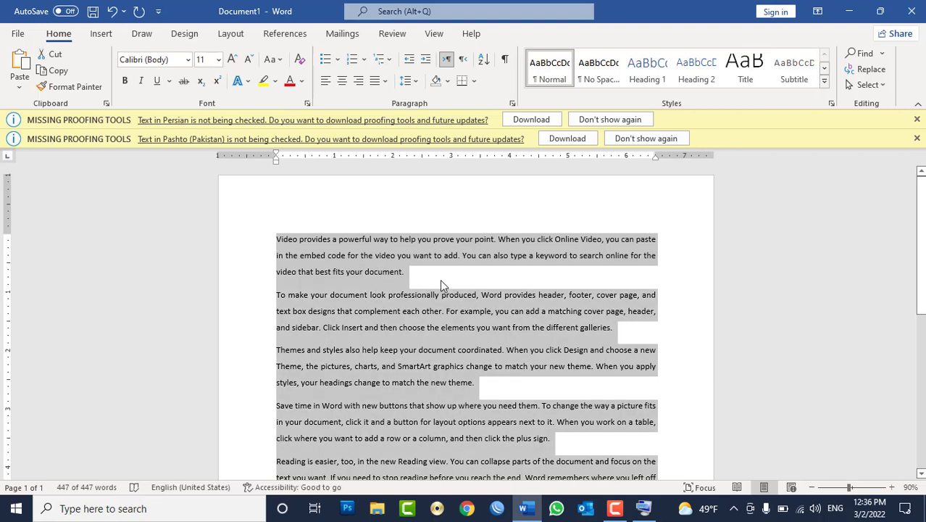
scroll(440, 282, down, 2)
scroll(439, 282, down, 3)
scroll(438, 284, down, 3)
scroll(438, 284, down, 2)
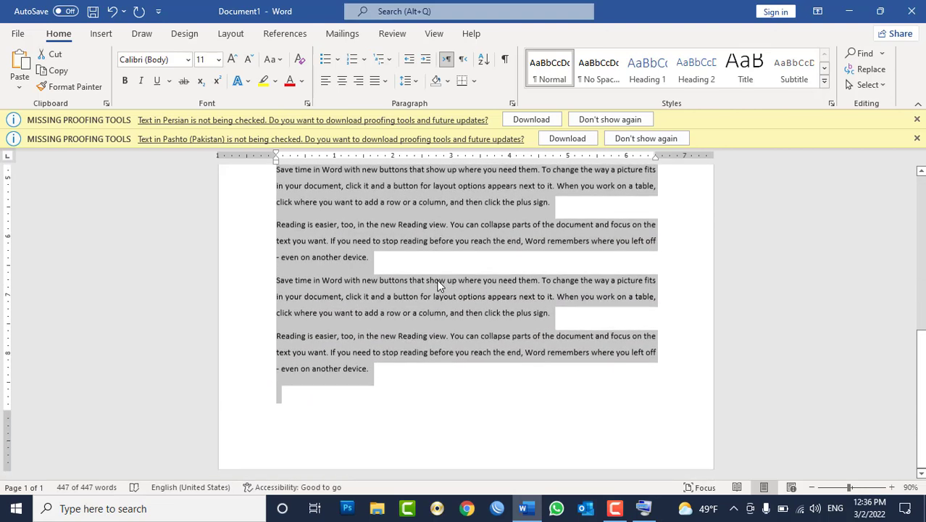
click(423, 389)
key(BackSpace)
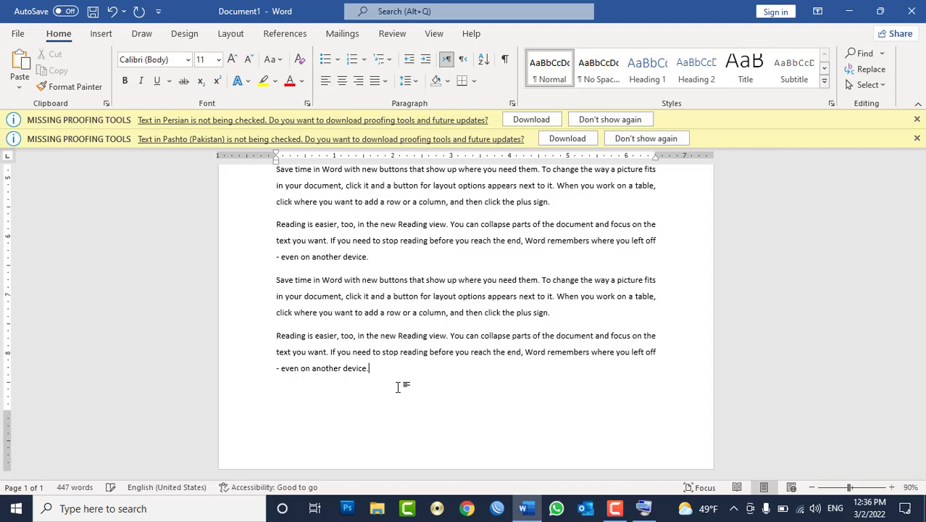
Step: Generate one more sample paragraph at the end with the =rand() formula
key(Return)
text())
key(Return)
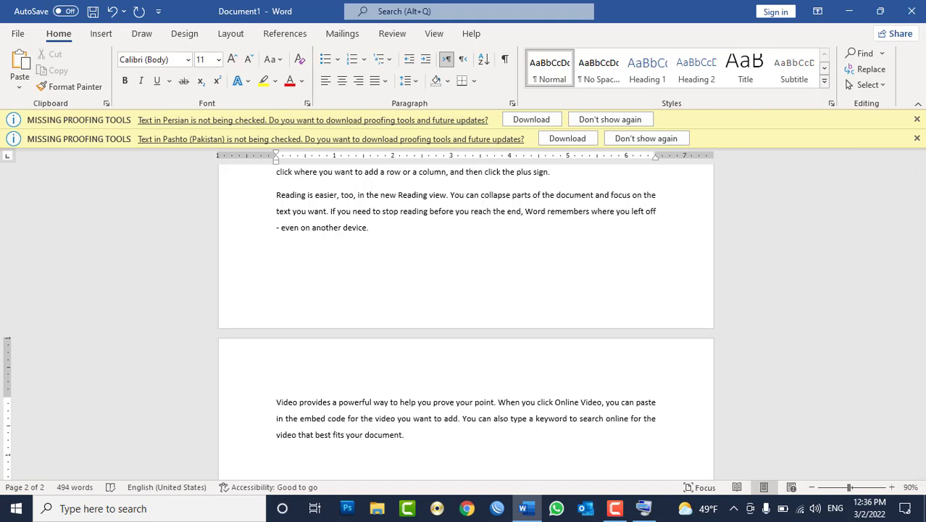
Step: Select all the text in the document, leaving the spacing unchanged
key(ctrl+a)
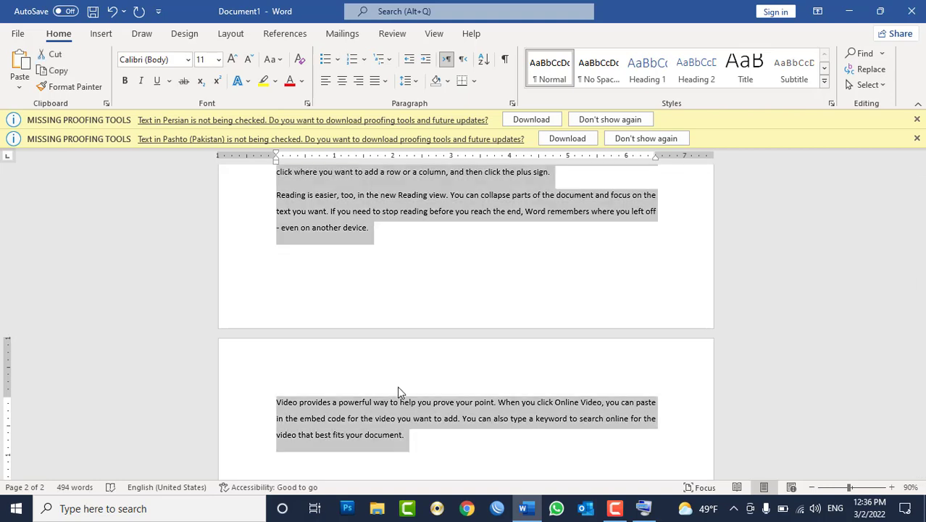
key(ctrl+5)
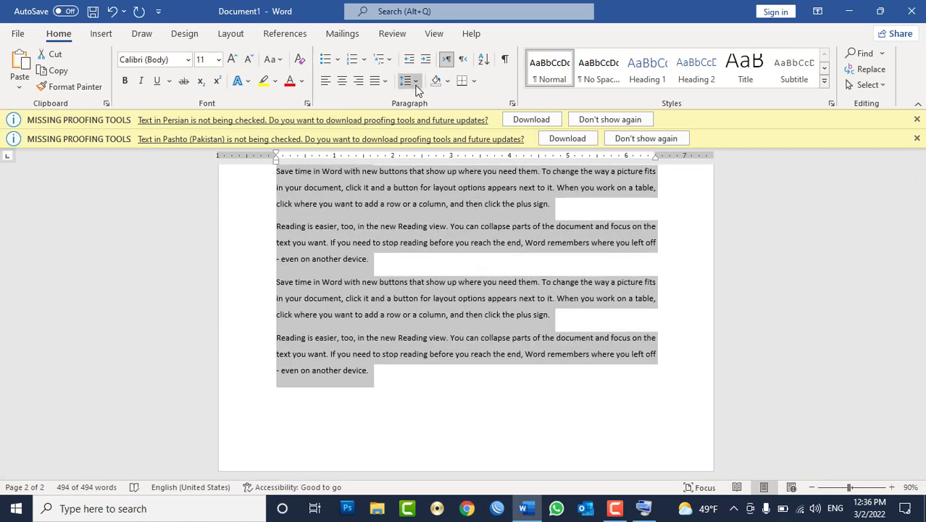
click(407, 80)
key(Escape)
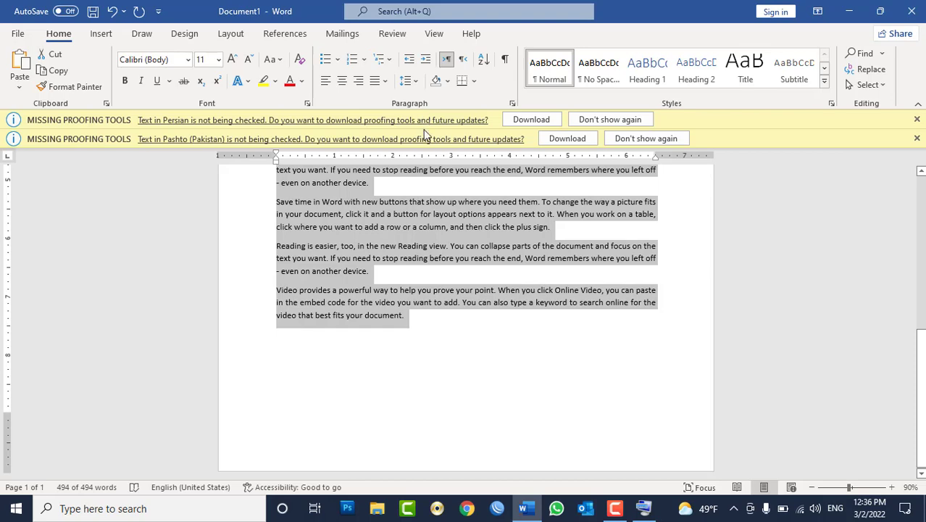
key(ctrl+5)
click(410, 84)
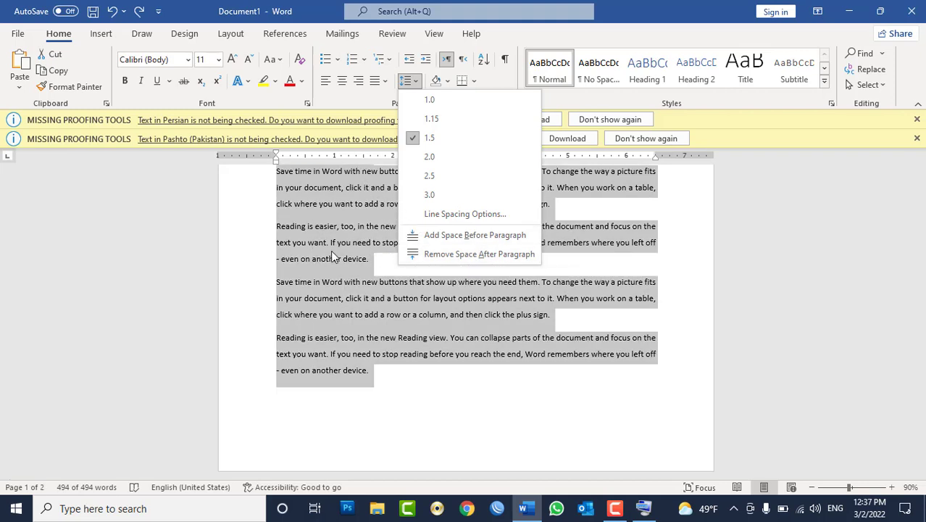
click(330, 250)
Step: Remove the space after every paragraph using Line and Paragraph Spacing
scroll(833, 392, down, 1)
scroll(830, 409, down, 4)
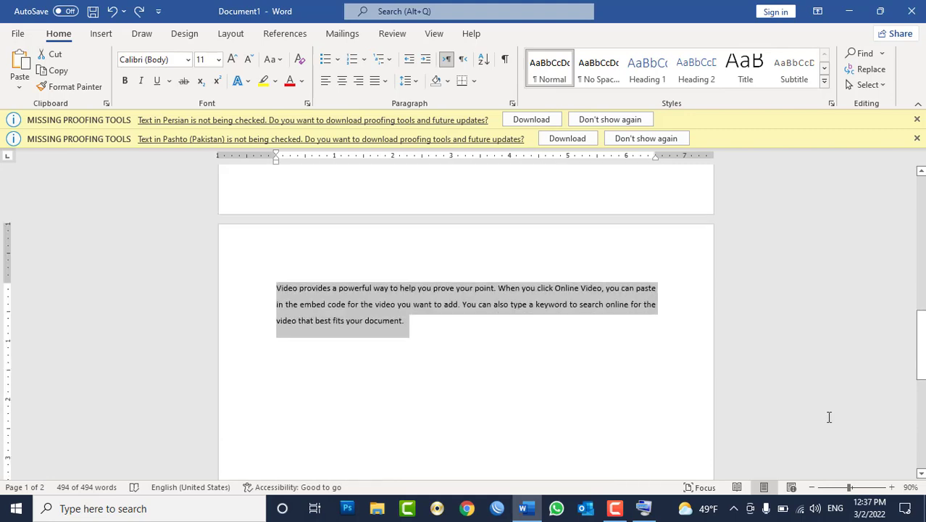
click(413, 82)
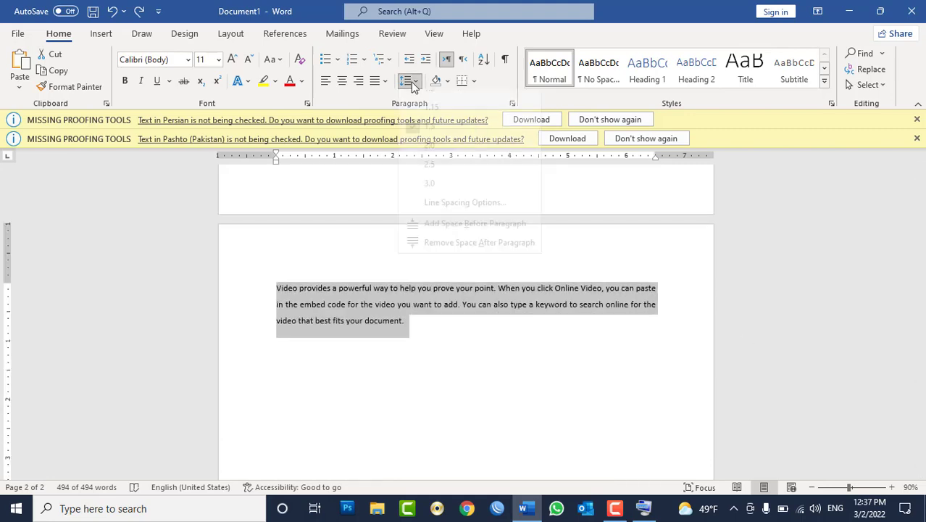
click(529, 252)
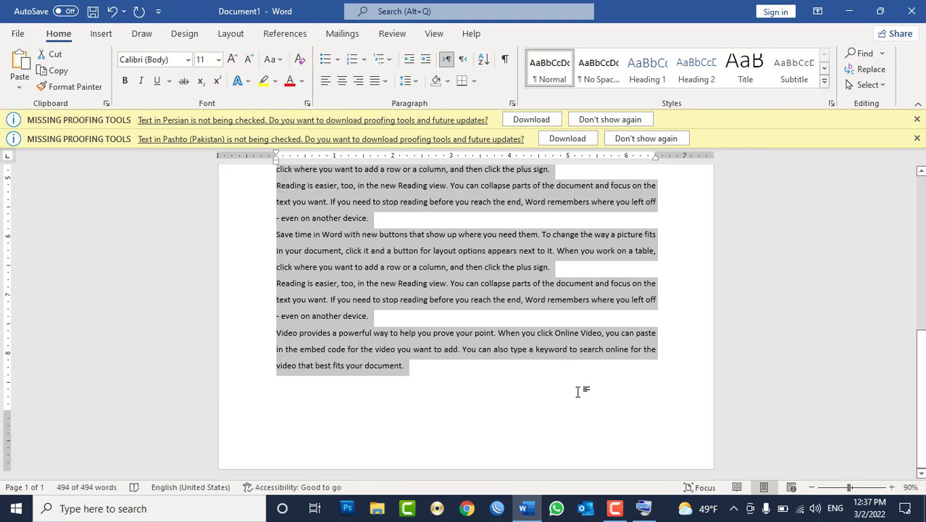
scroll(579, 384, up, 5)
scroll(580, 377, up, 5)
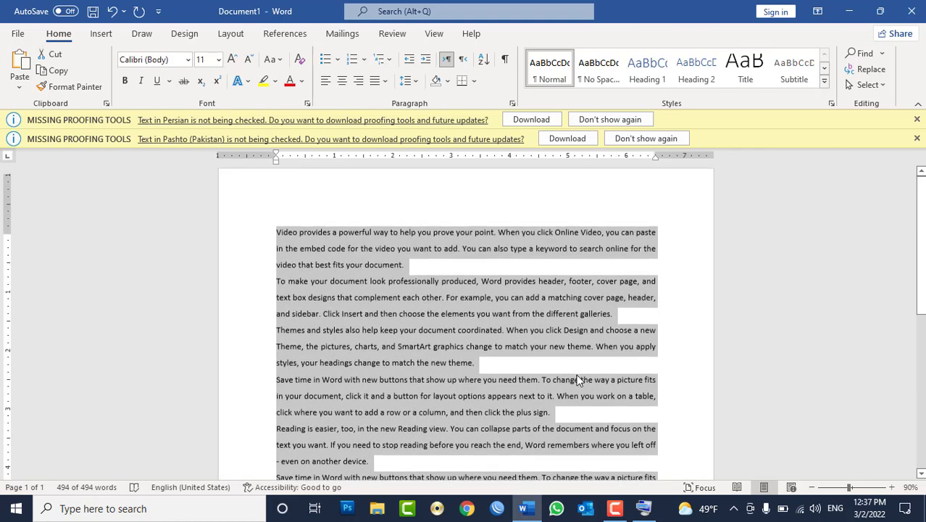
scroll(579, 375, up, 2)
Step: Replace all the text with one sample paragraph using =rand(1)
key(Delete)
text(=rand)
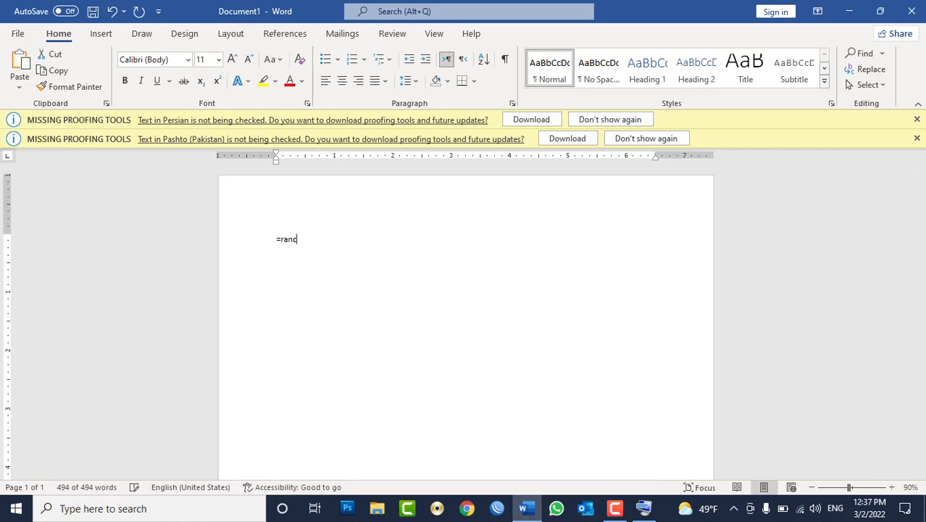
text((1))
key(Return)
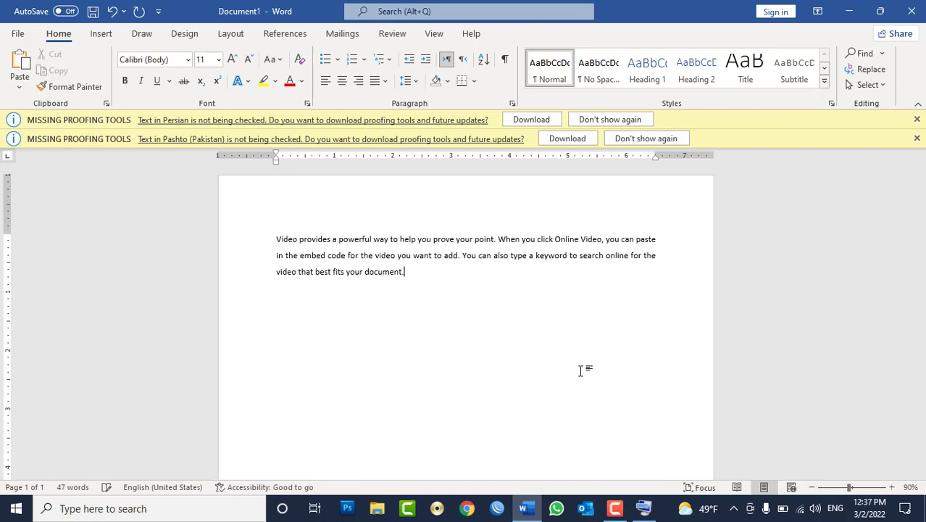
Step: Add space before the paragraph, then remove it again
key(ctrl+a)
click(408, 81)
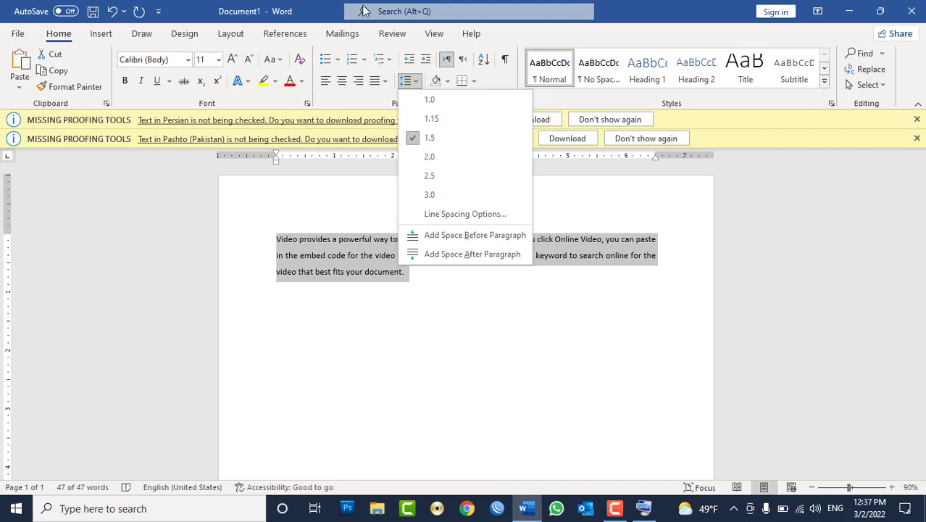
key(Escape)
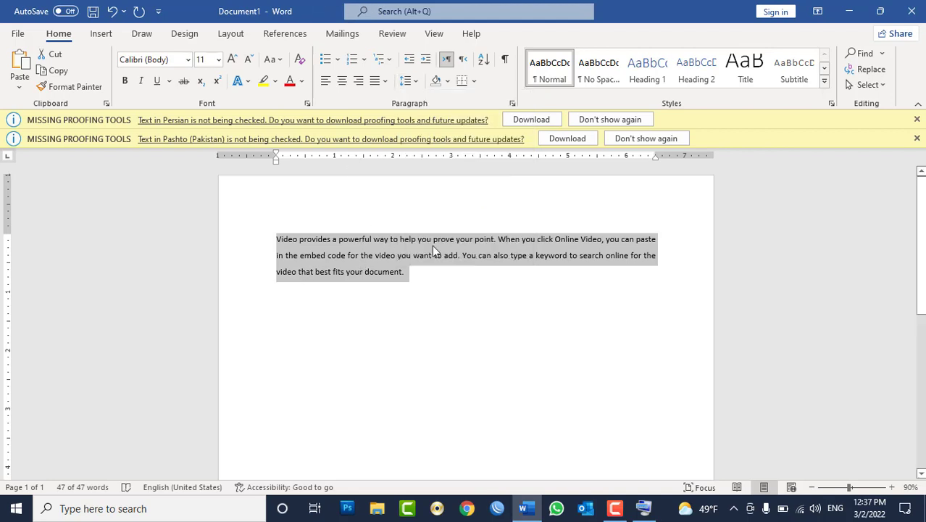
click(407, 80)
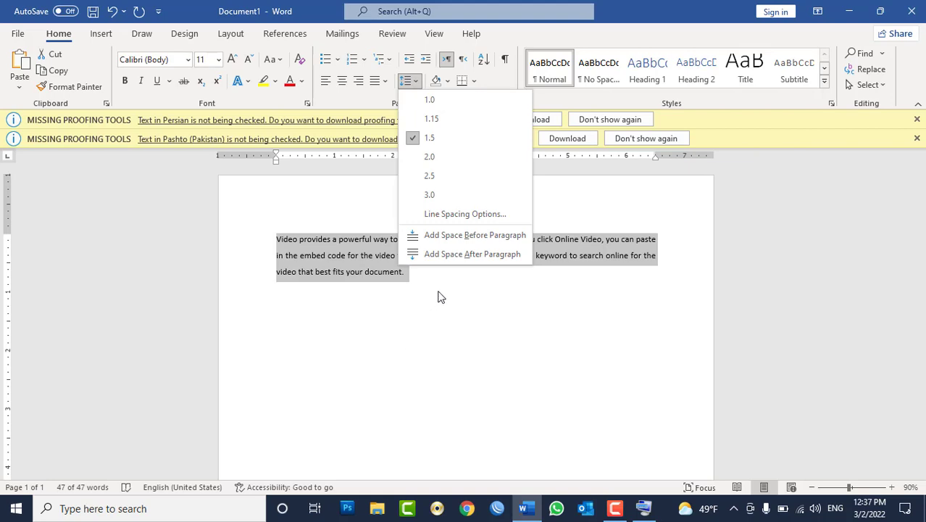
click(440, 235)
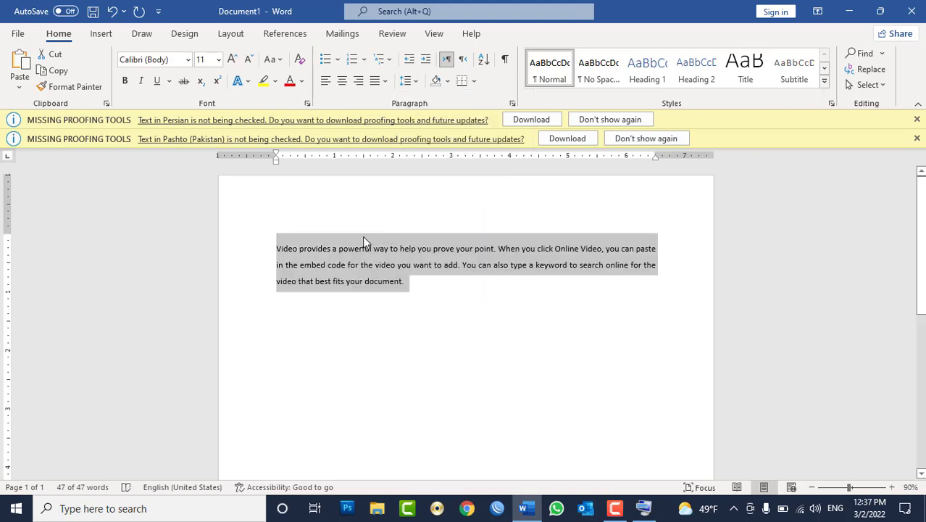
click(408, 85)
click(459, 235)
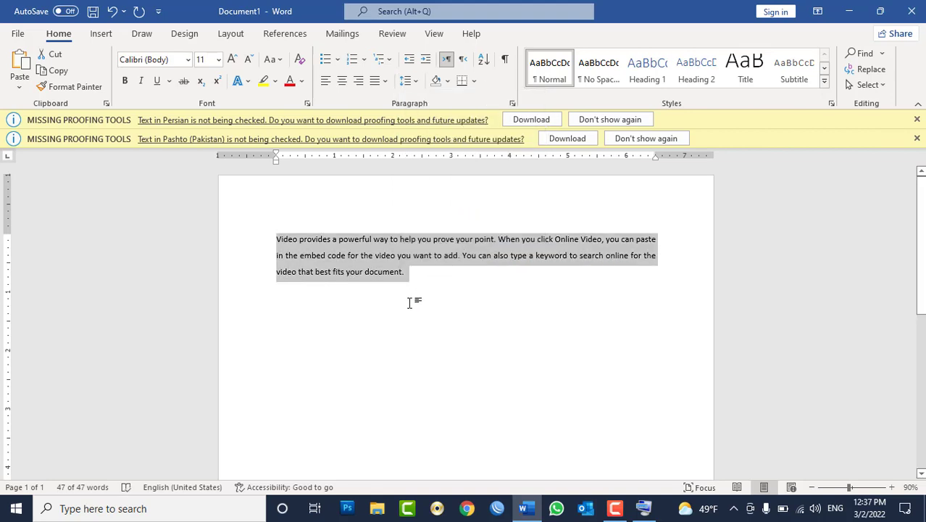
click(408, 81)
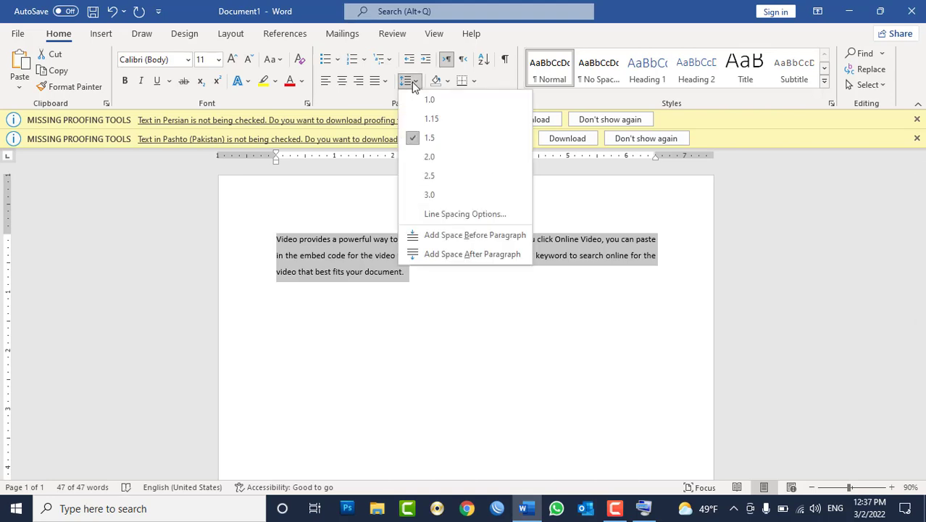
click(341, 252)
click(276, 234)
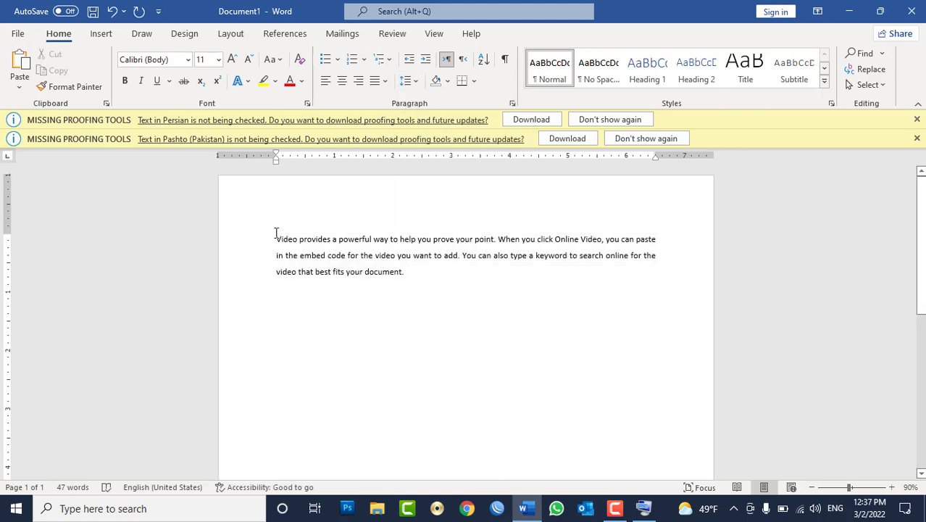
Step: Add a 'What is Computer?' title line above the sample paragraph
key(Return)
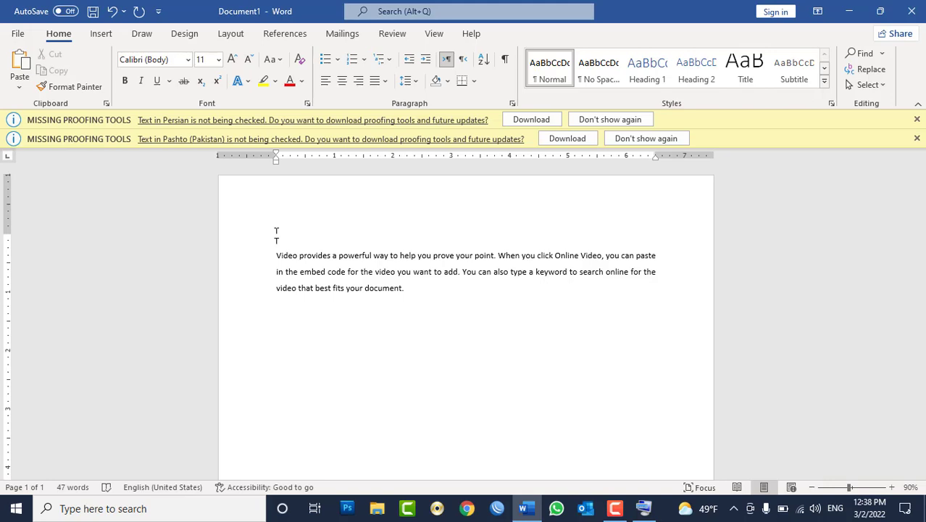
text(What is C)
text(omputer?)
key(Return)
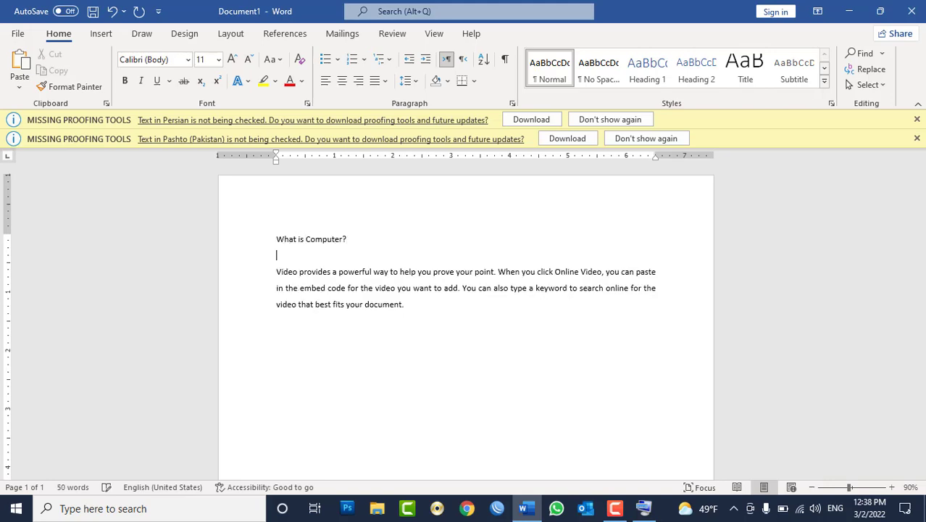
key(BackSpace)
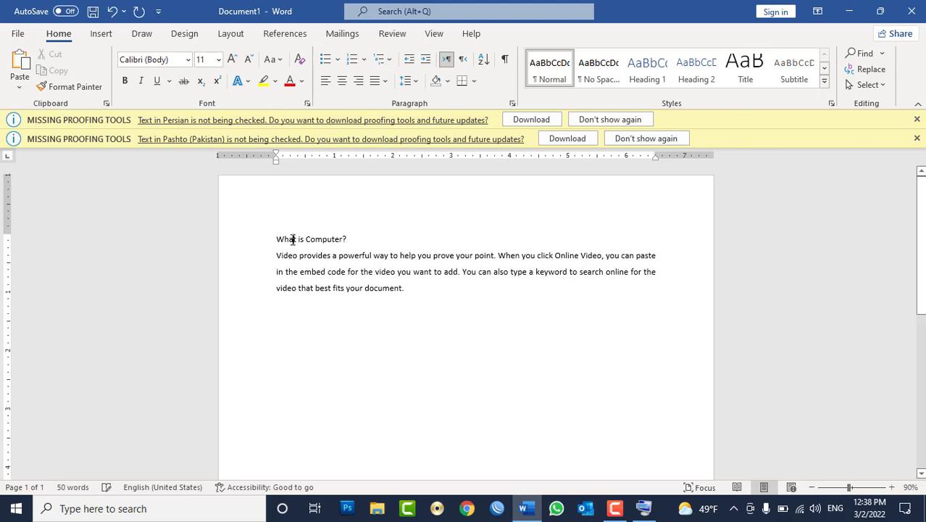
Step: Make the 'What is Computer?' heading bold and enlarge it to 16 pt
drag(276, 239, 348, 240)
click(125, 80)
click(232, 60)
click(232, 59)
click(232, 59)
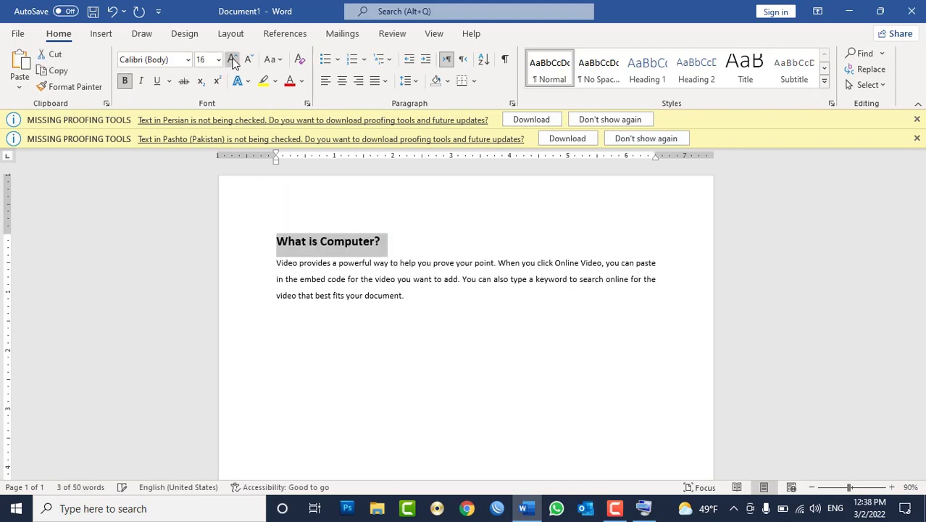
click(232, 60)
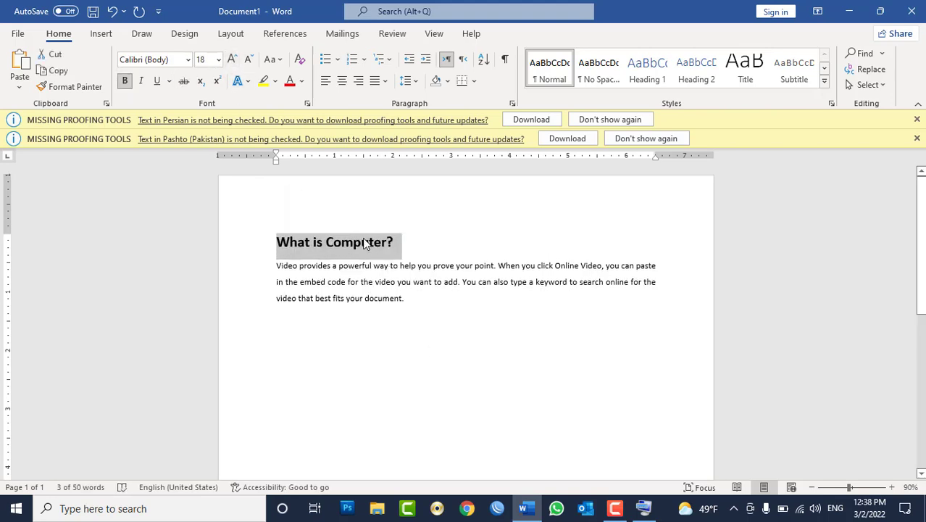
Step: Select the body paragraph and add space before it
triple_click(359, 267)
double_click(356, 266)
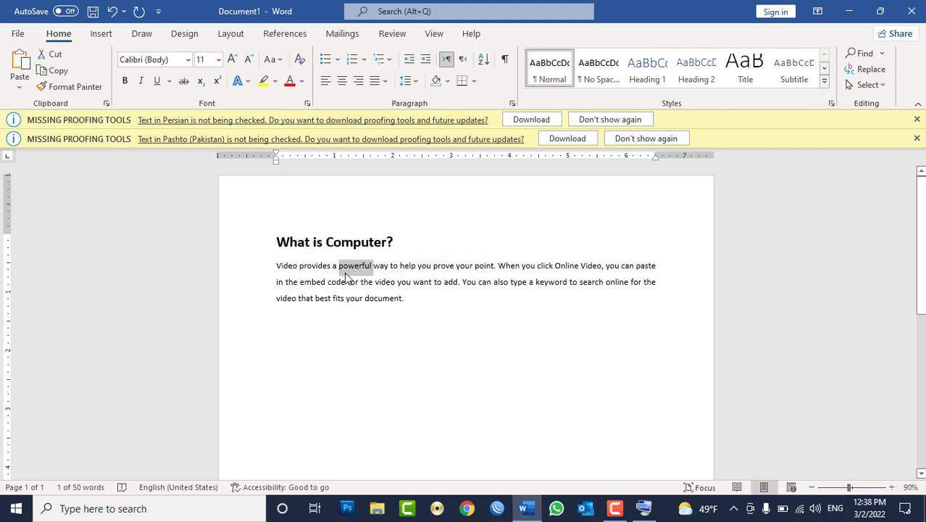
triple_click(355, 267)
double_click(353, 266)
triple_click(346, 278)
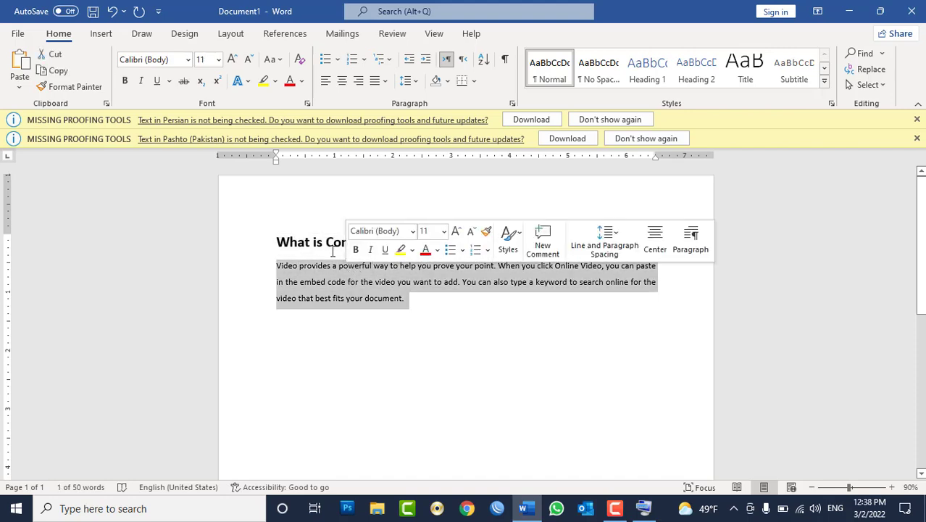
click(405, 81)
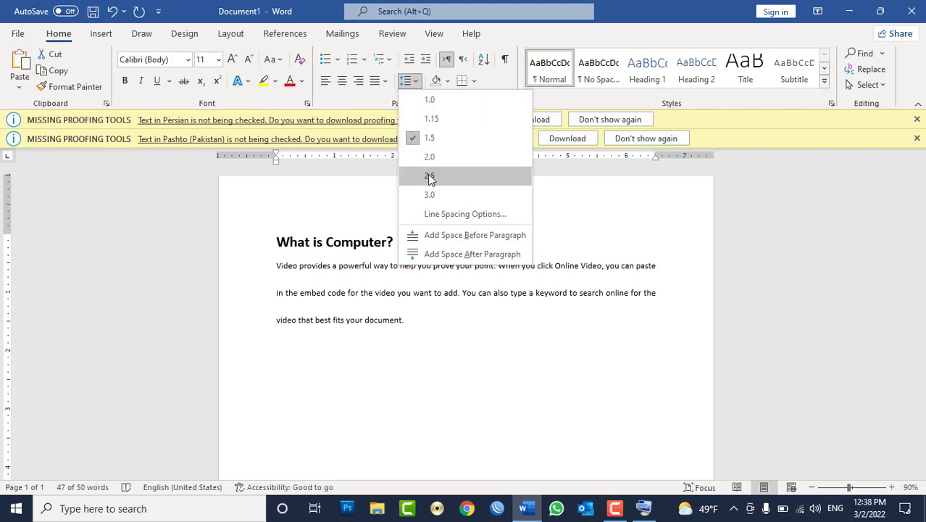
click(429, 235)
Step: Remove the space before the body paragraph again
click(343, 243)
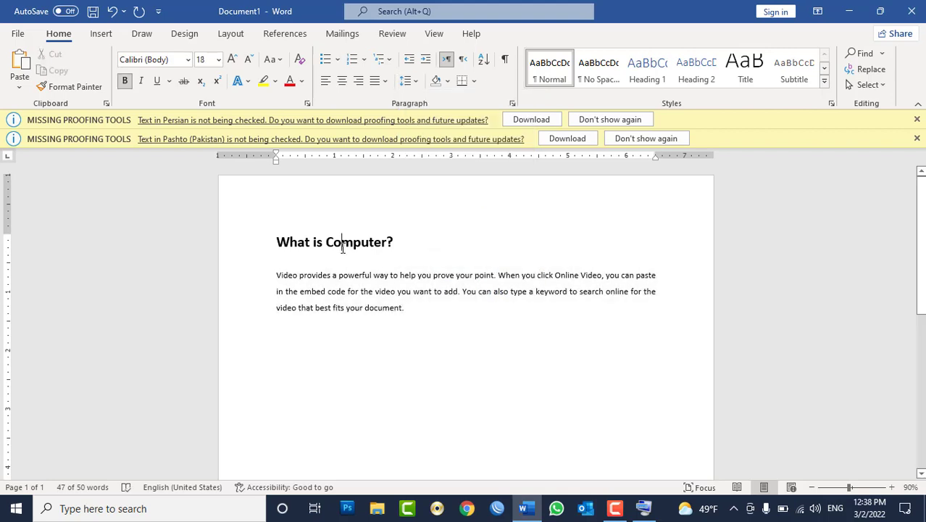
triple_click(343, 244)
double_click(350, 278)
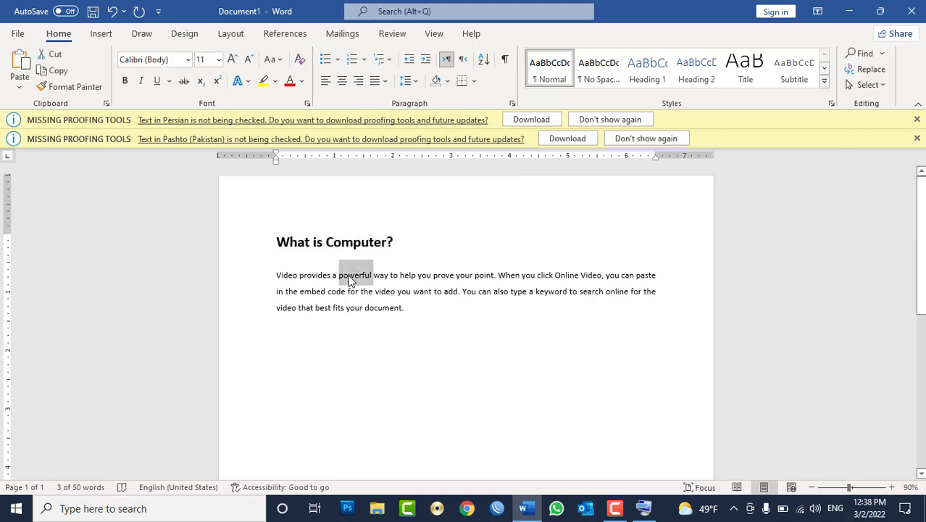
triple_click(350, 279)
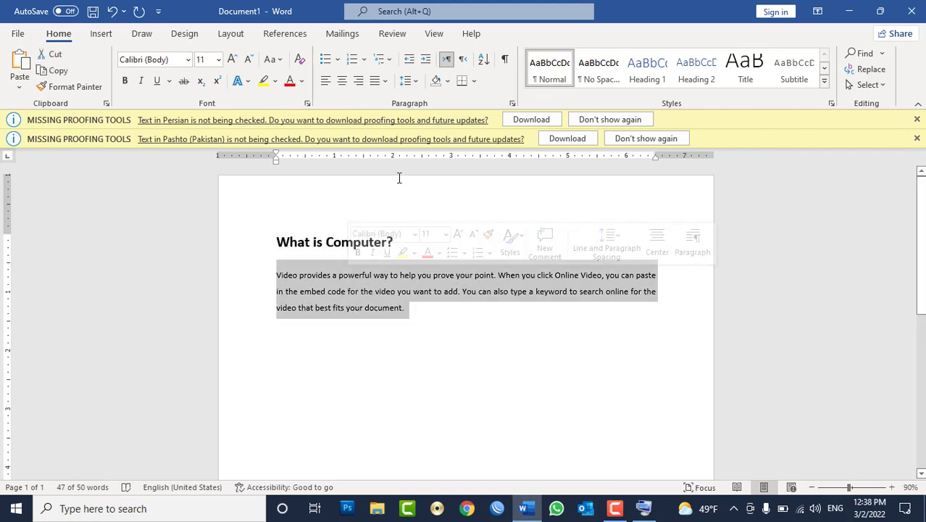
click(411, 81)
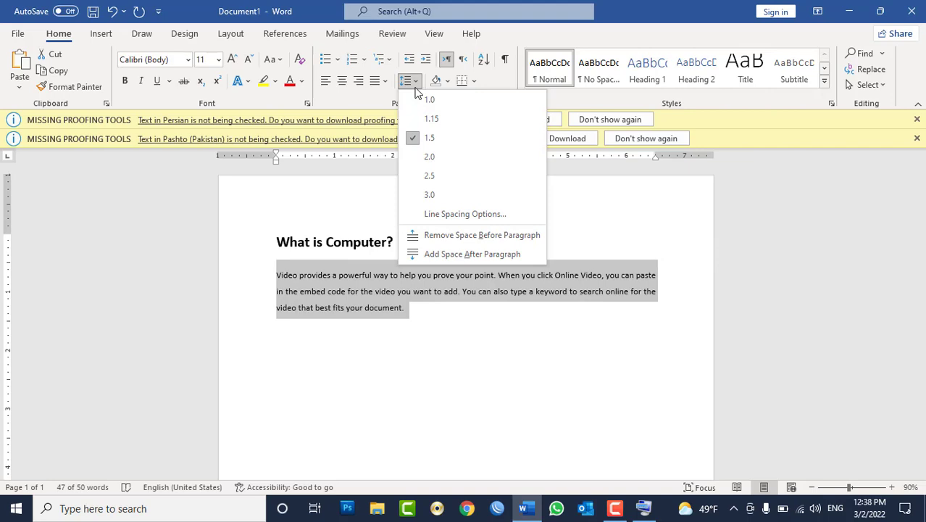
click(441, 236)
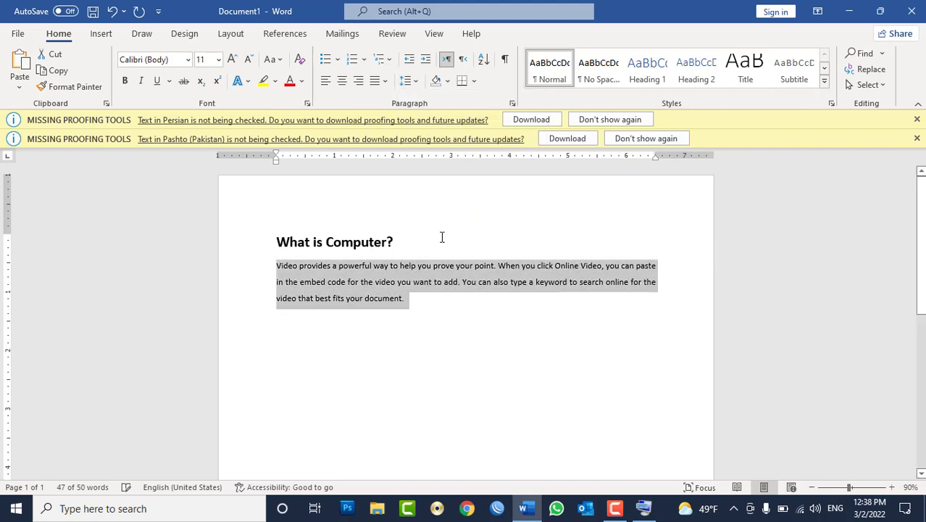
click(411, 82)
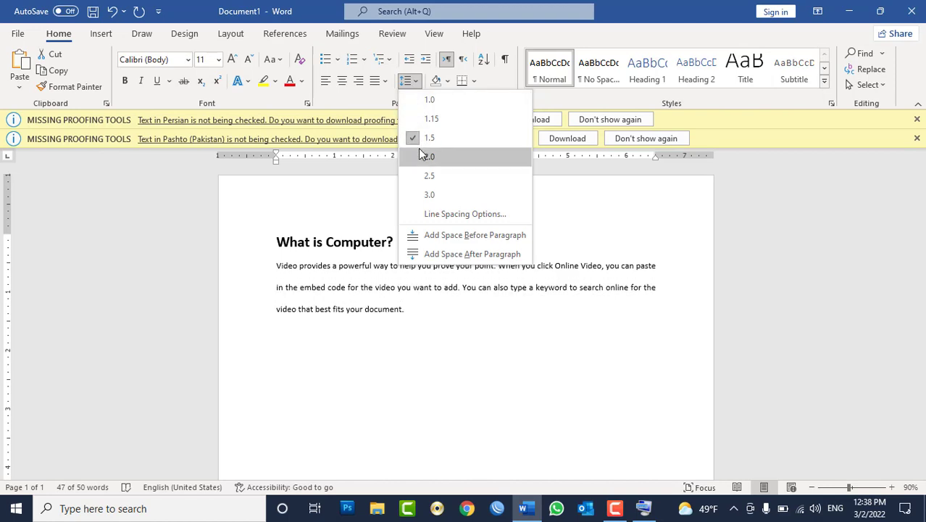
Step: Set the paragraph's line spacing to At least in the Paragraph settings
click(455, 214)
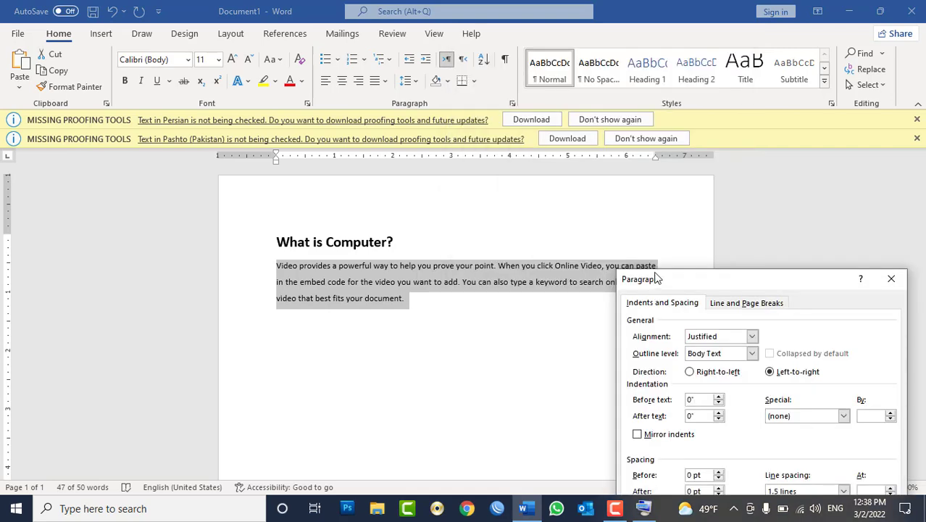
mouse_move(496, 47)
mouse_down()
mouse_move(662, 284)
mouse_move(585, 143)
mouse_up()
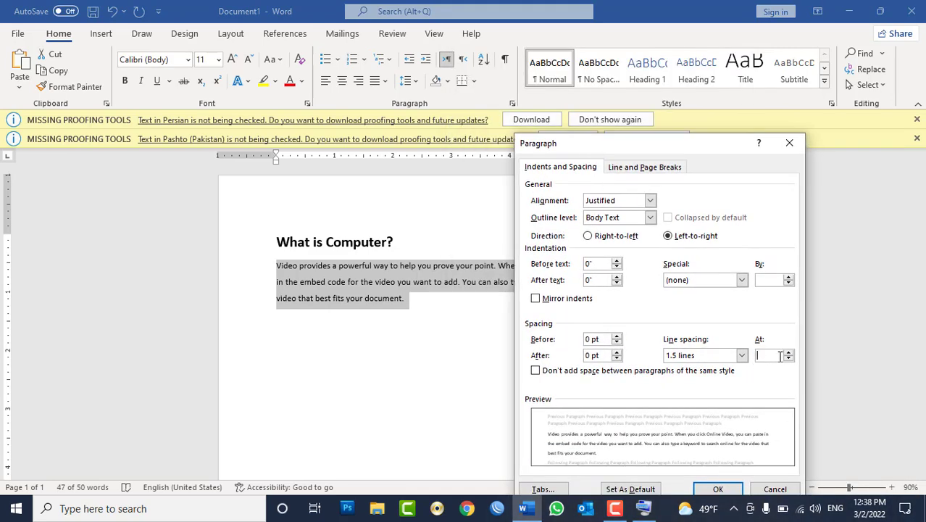
click(742, 355)
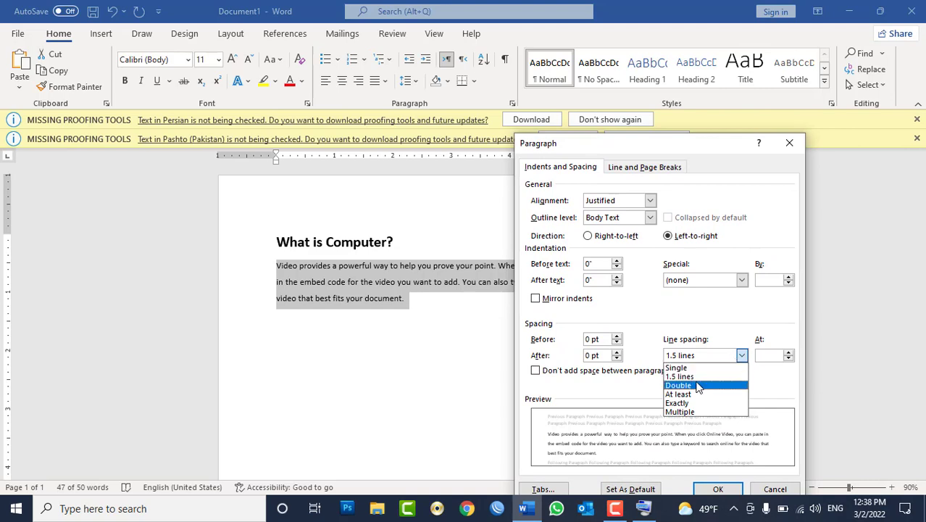
click(689, 396)
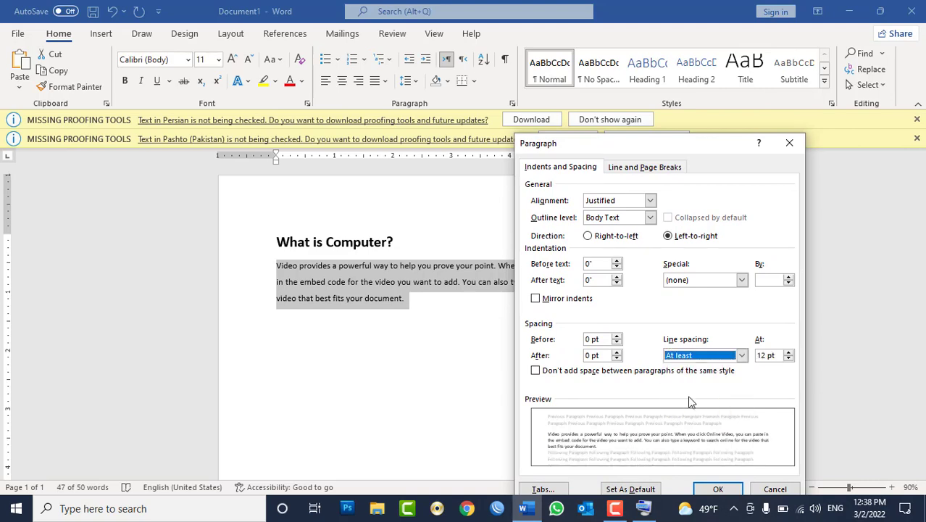
drag(698, 154, 700, 88)
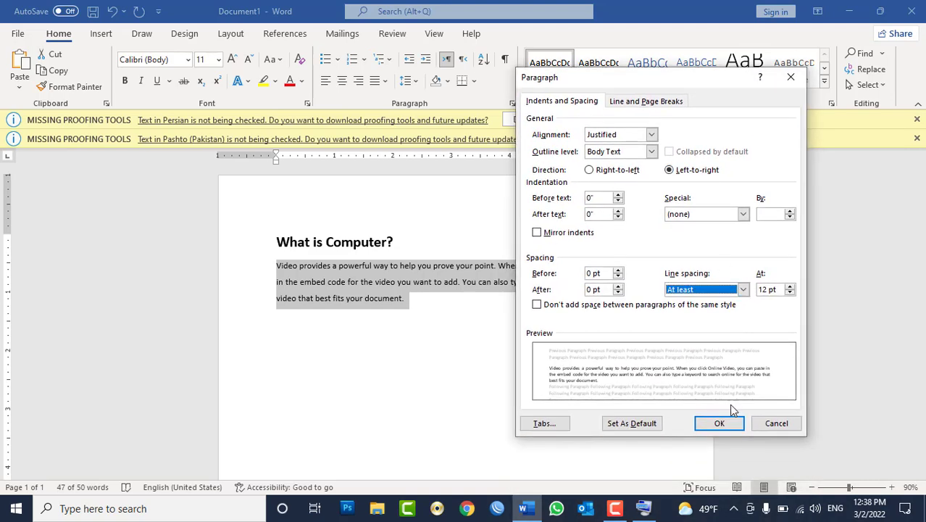
click(722, 424)
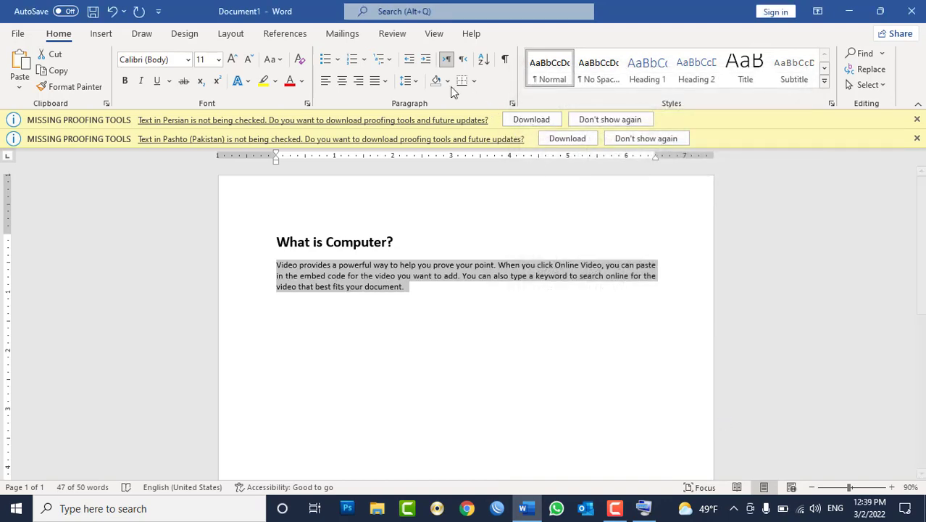
Step: Raise and then lower the At least minimum line spacing value
click(408, 80)
click(465, 214)
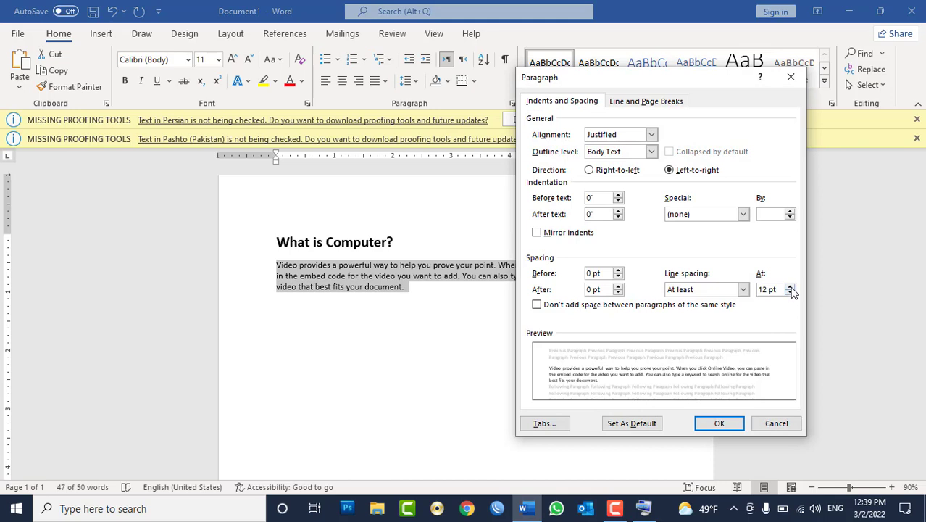
click(791, 287)
click(791, 288)
click(791, 287)
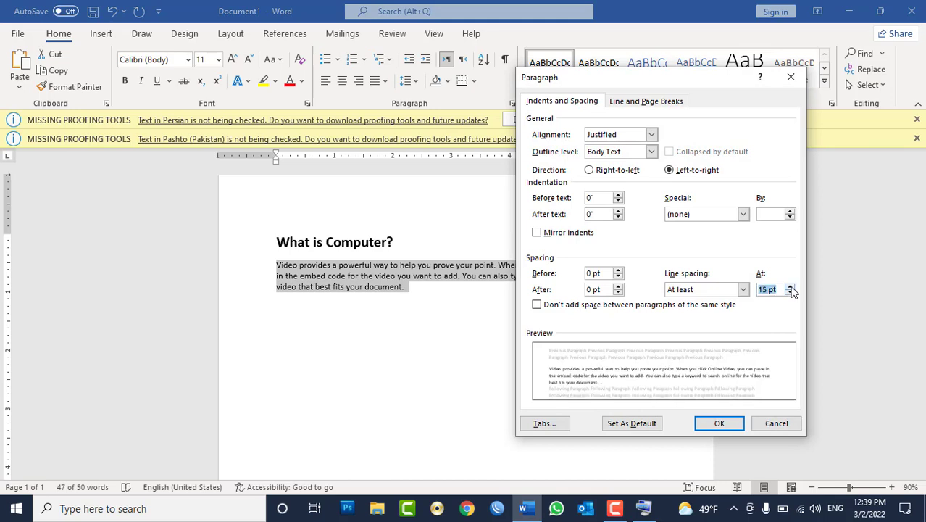
click(791, 293)
click(791, 293)
click(791, 293)
click(791, 294)
click(791, 293)
click(791, 293)
click(791, 294)
click(790, 294)
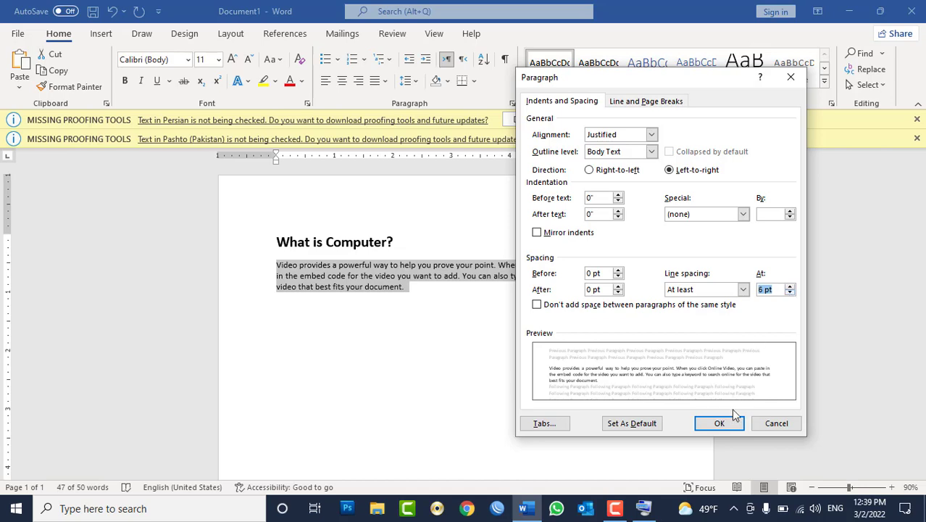
click(723, 424)
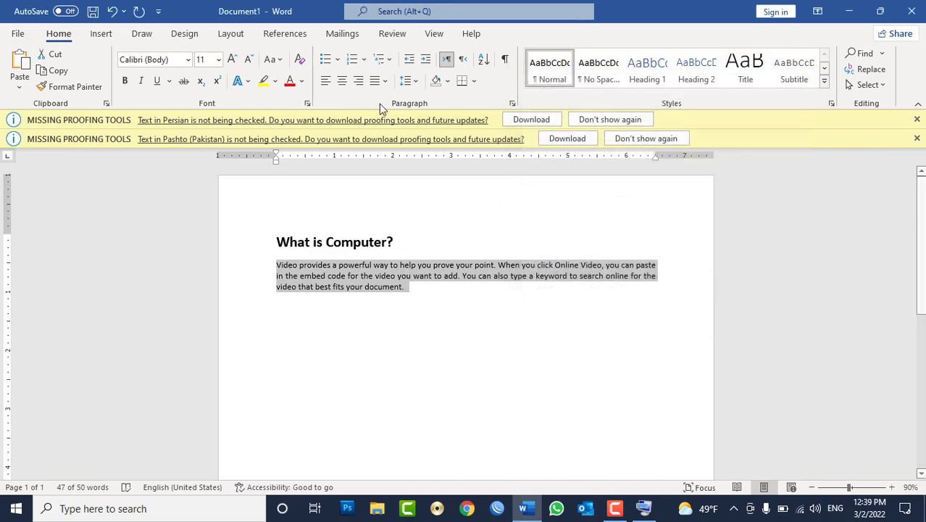
Step: Change the paragraph's line spacing to Exactly 1 pt
click(415, 82)
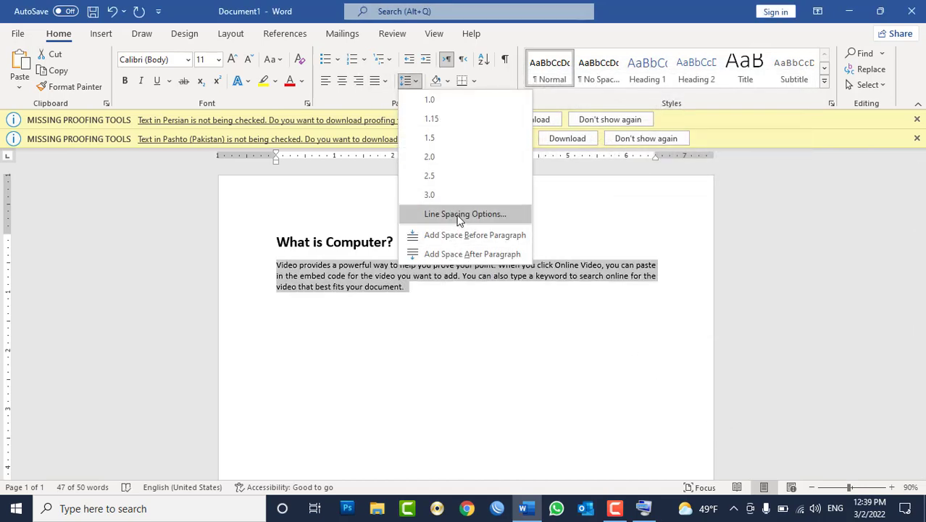
click(435, 215)
click(743, 289)
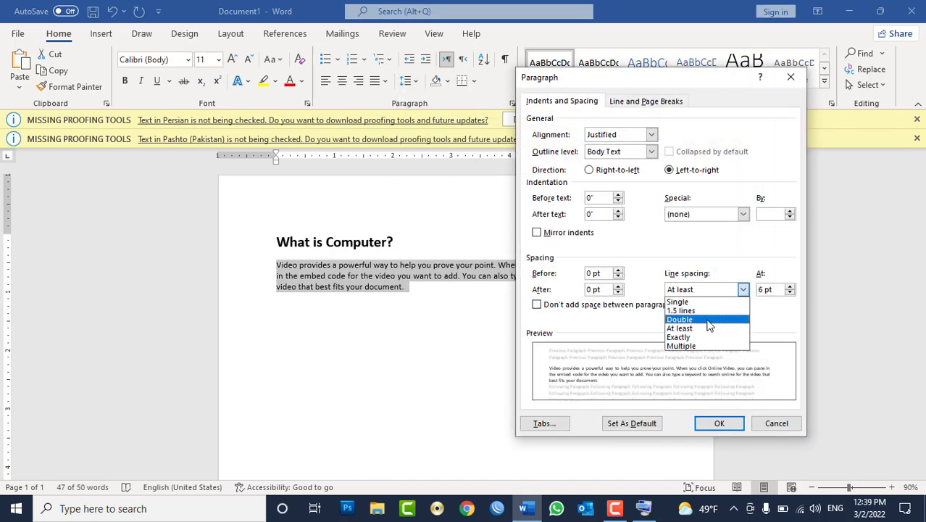
click(682, 337)
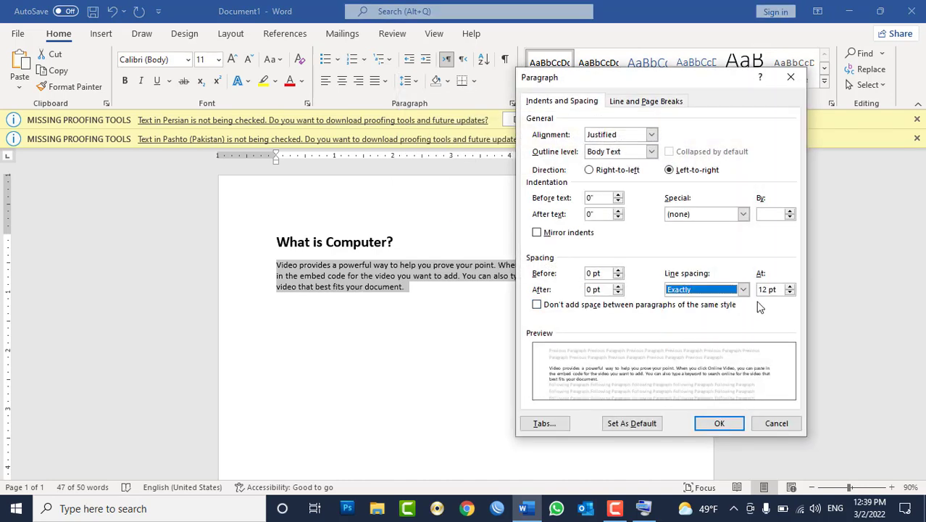
click(790, 293)
click(790, 293)
click(790, 293)
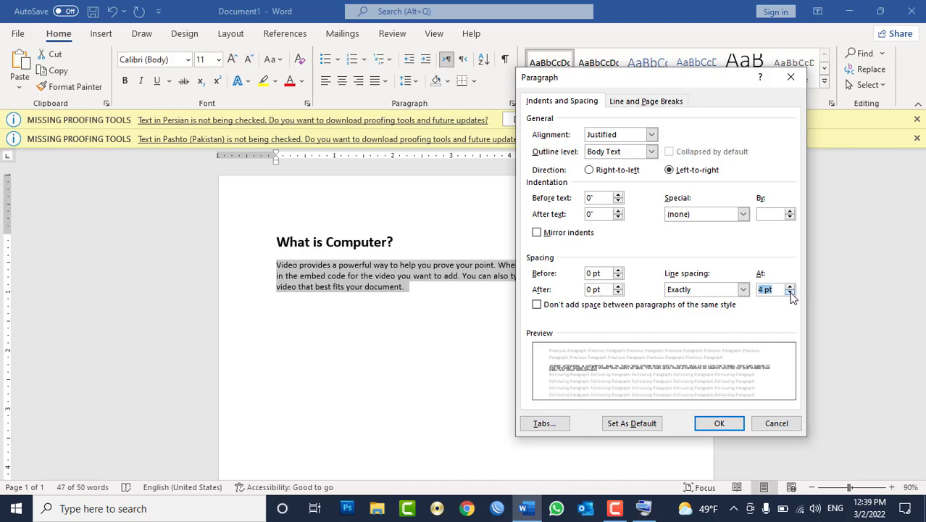
click(790, 292)
click(717, 422)
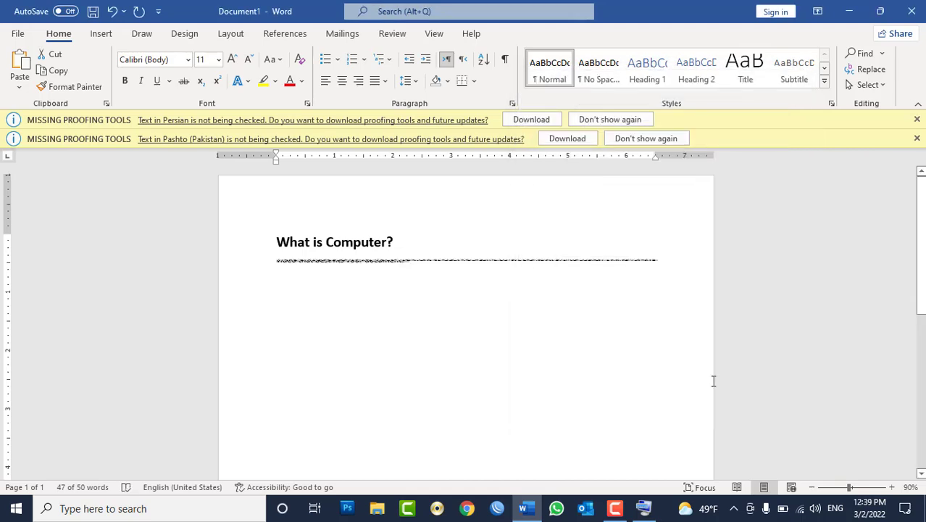
Step: Set the paragraph's line spacing back to 1.5 lines
click(410, 81)
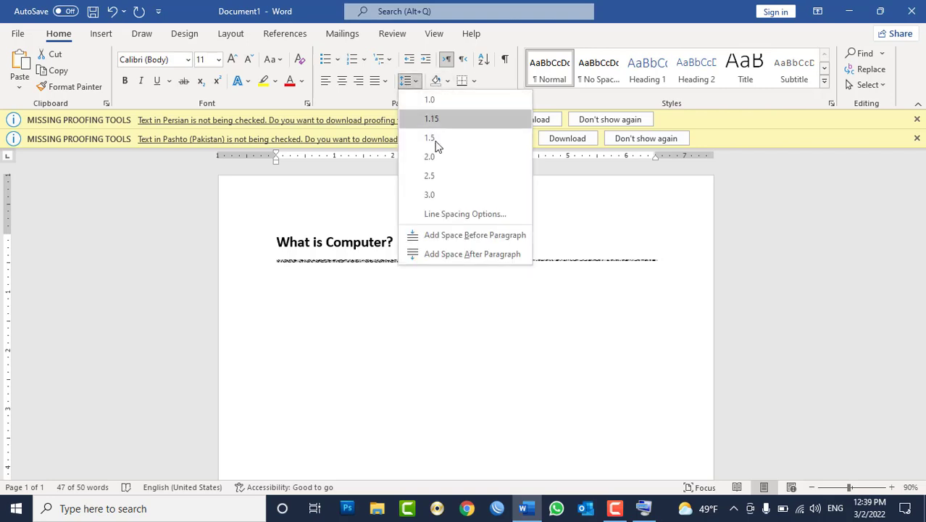
click(419, 213)
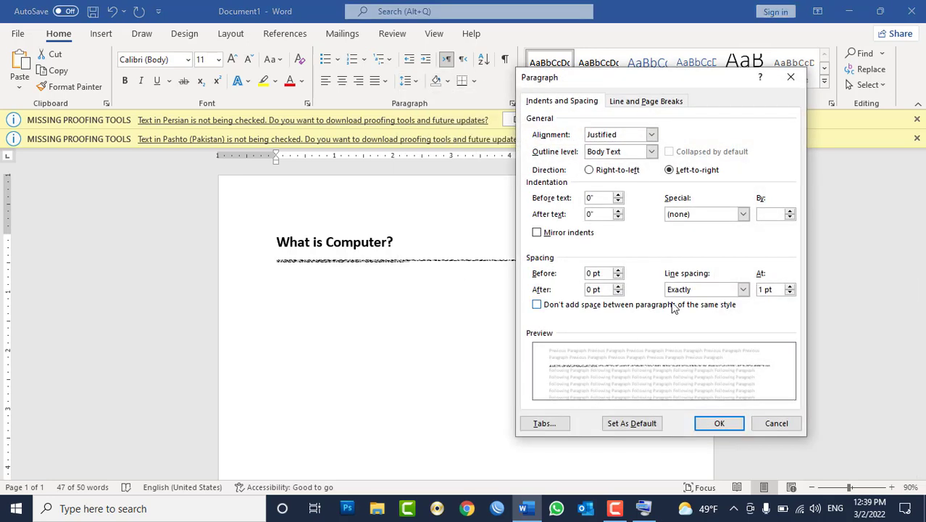
click(693, 290)
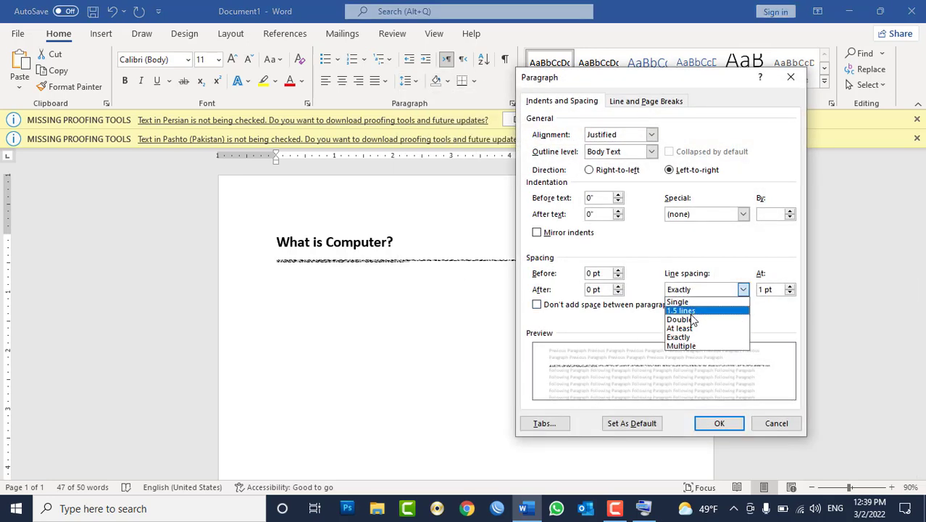
click(691, 312)
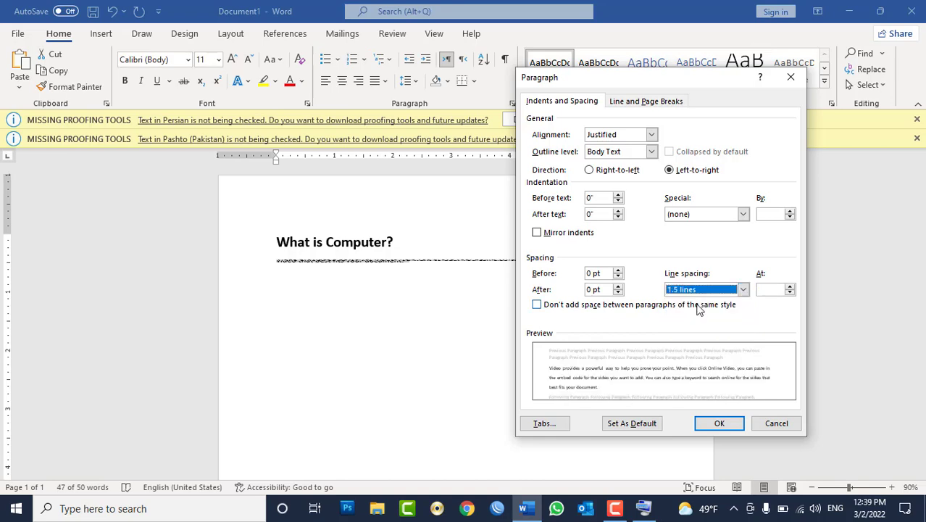
click(721, 420)
click(407, 81)
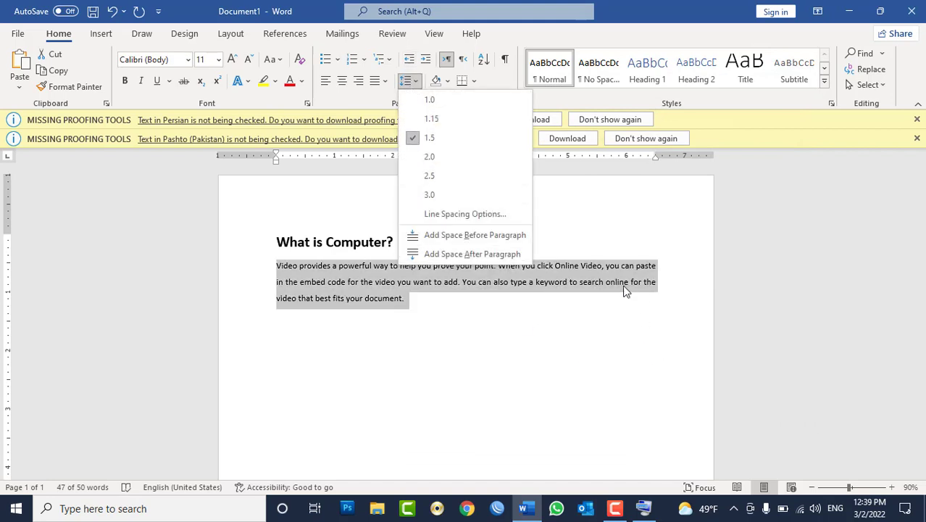
click(605, 38)
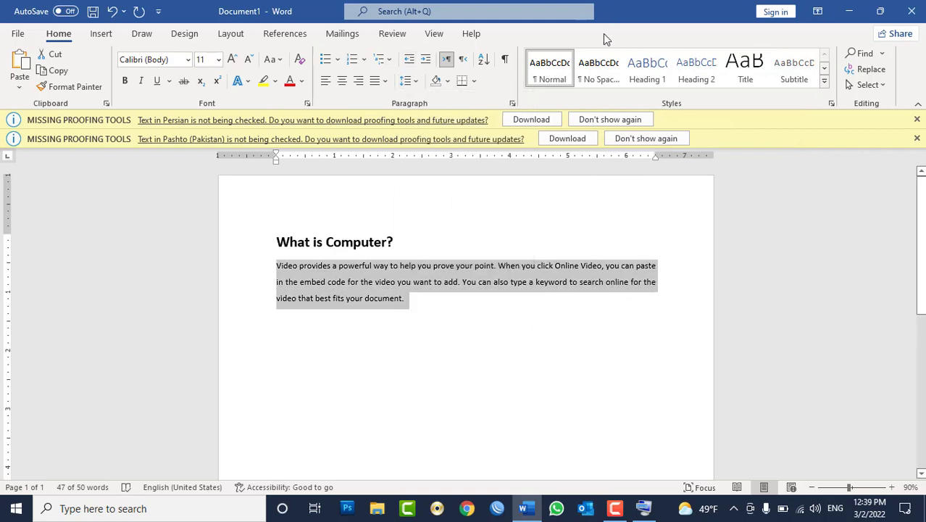
click(464, 325)
Step: Turn all the document text red
key(ctrl+a)
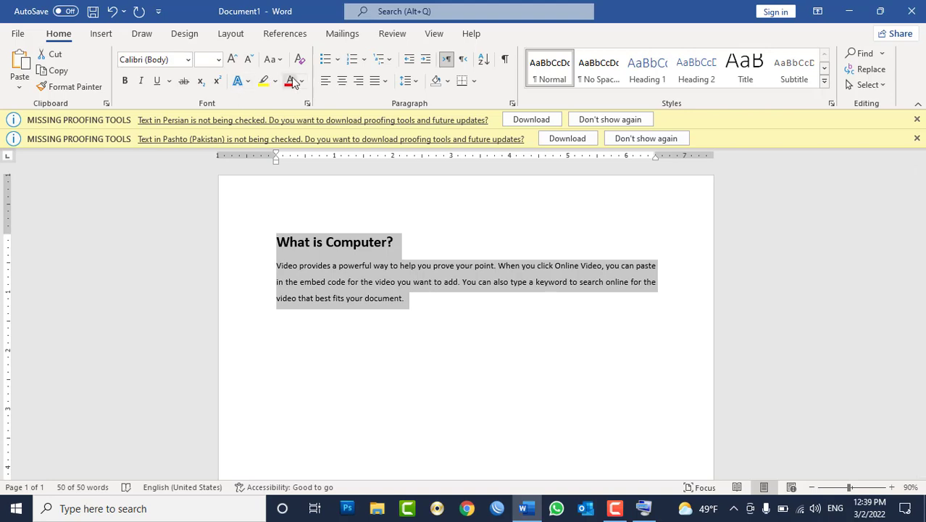
click(290, 83)
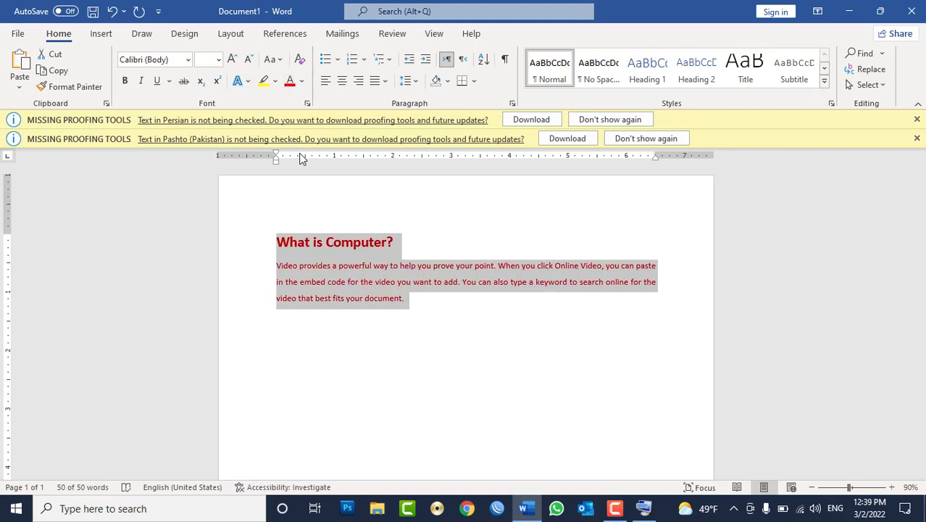
click(276, 82)
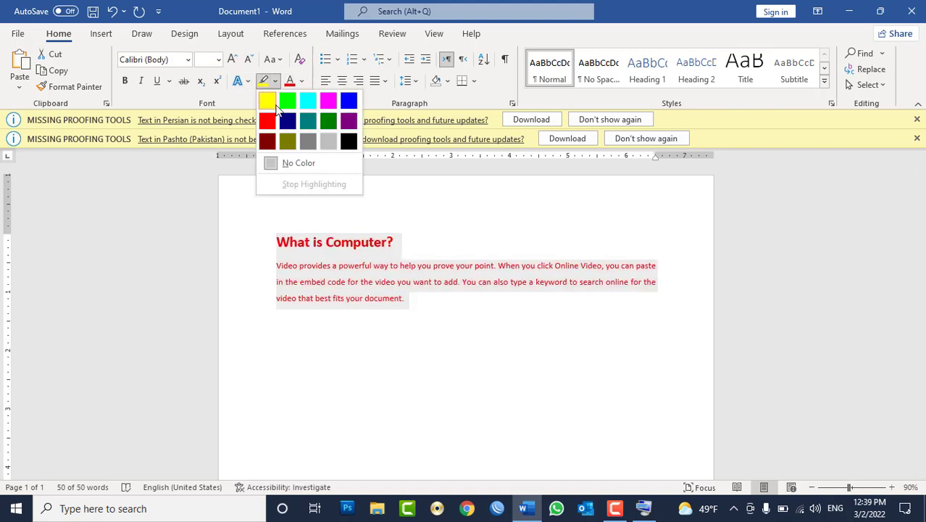
click(249, 13)
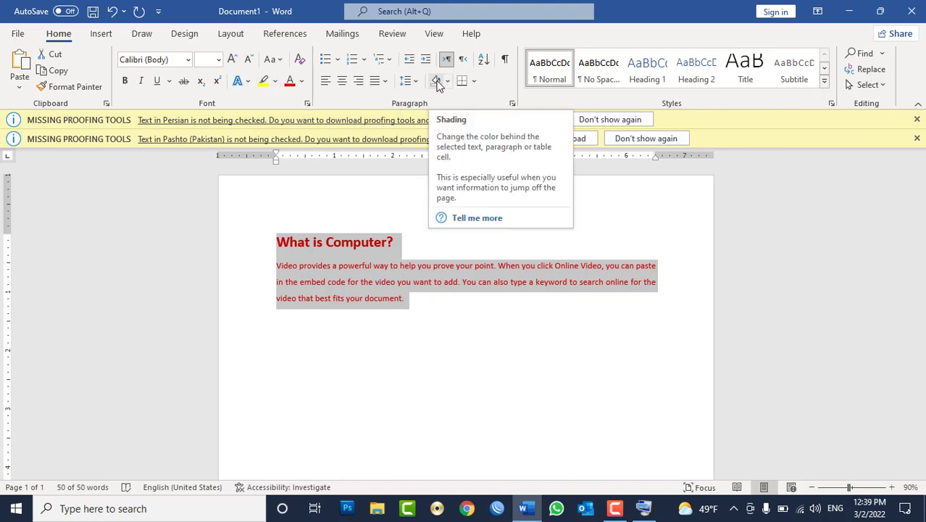
Step: Give the 'What is Computer?' heading line a light grey shading band
click(361, 242)
triple_click(387, 246)
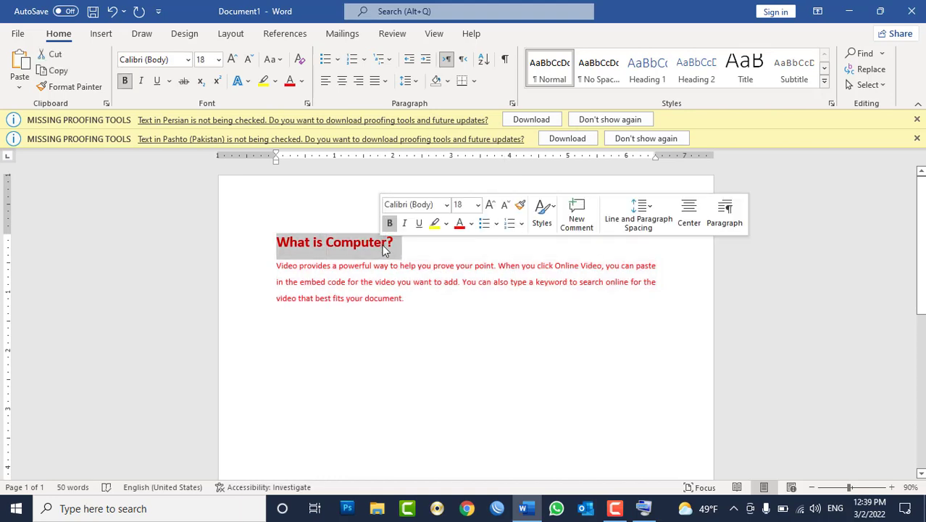
click(447, 81)
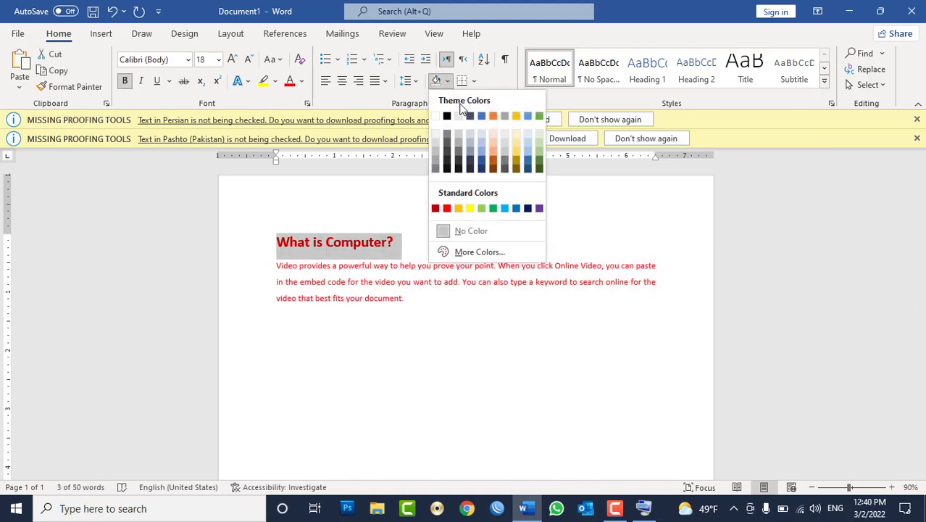
click(434, 134)
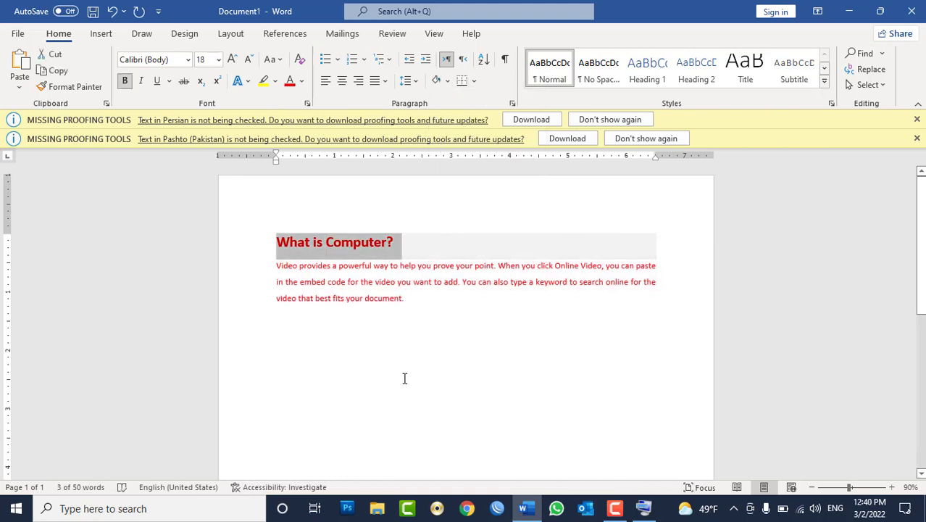
Step: Delete all the document content, discarding a first typing attempt
click(451, 354)
key(ctrl+a)
key(Delete)
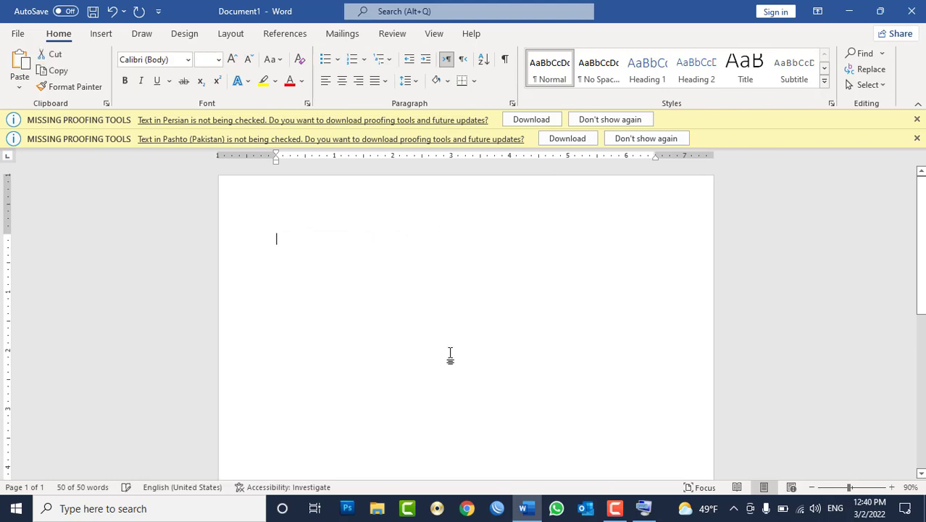
text(Personal)
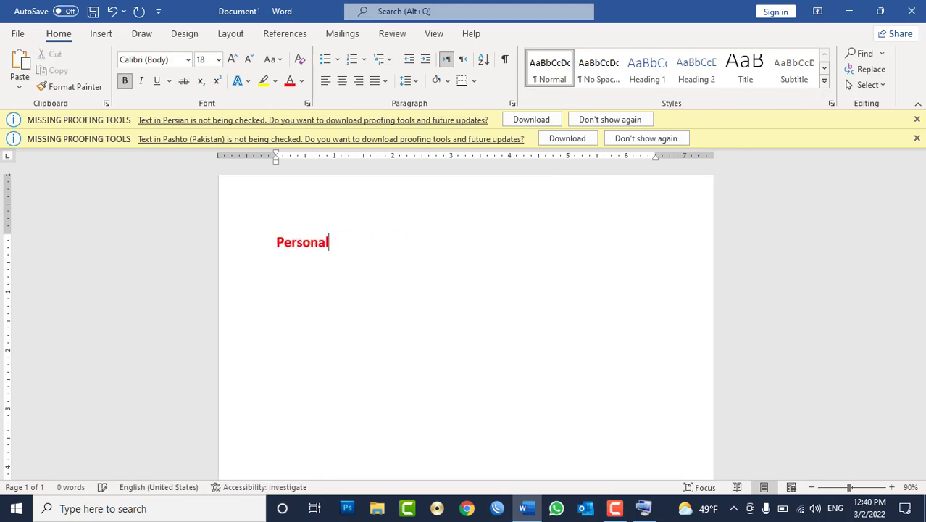
text( Information:)
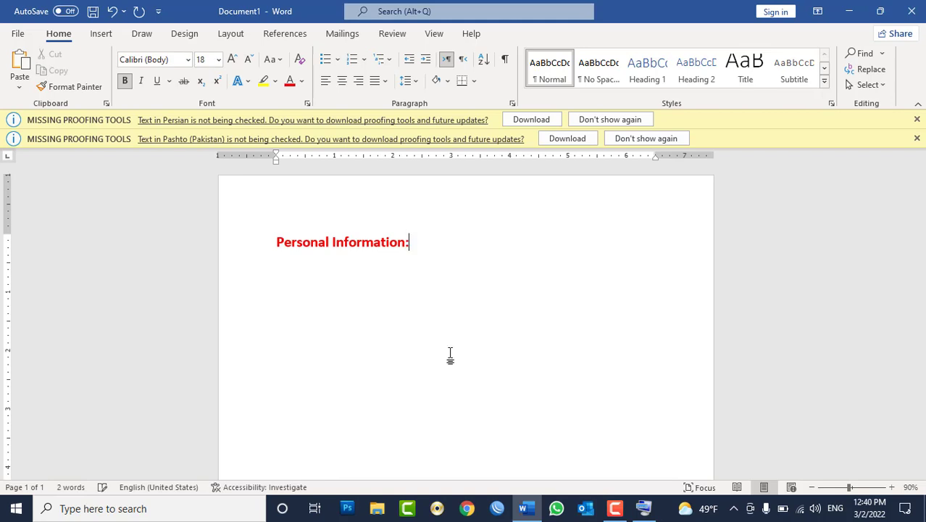
key(Return)
text(Name)
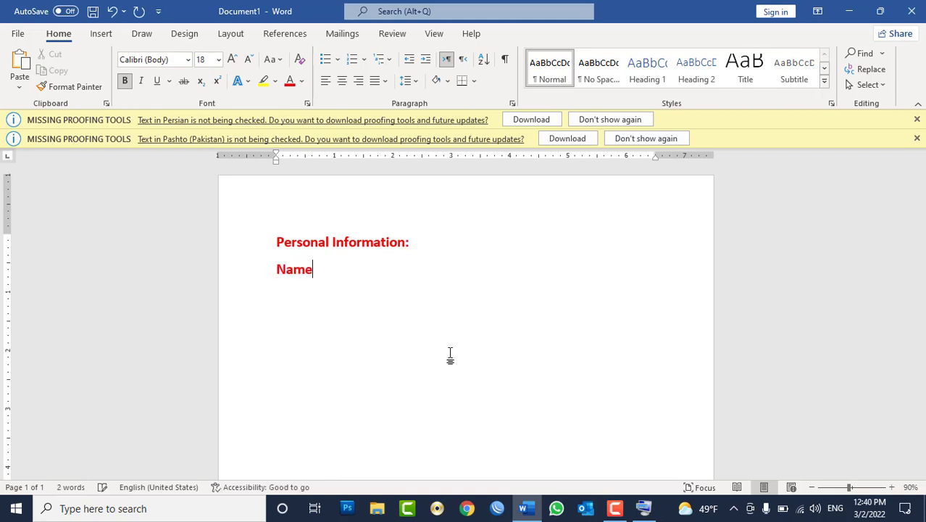
key(ctrl+a)
key(Delete)
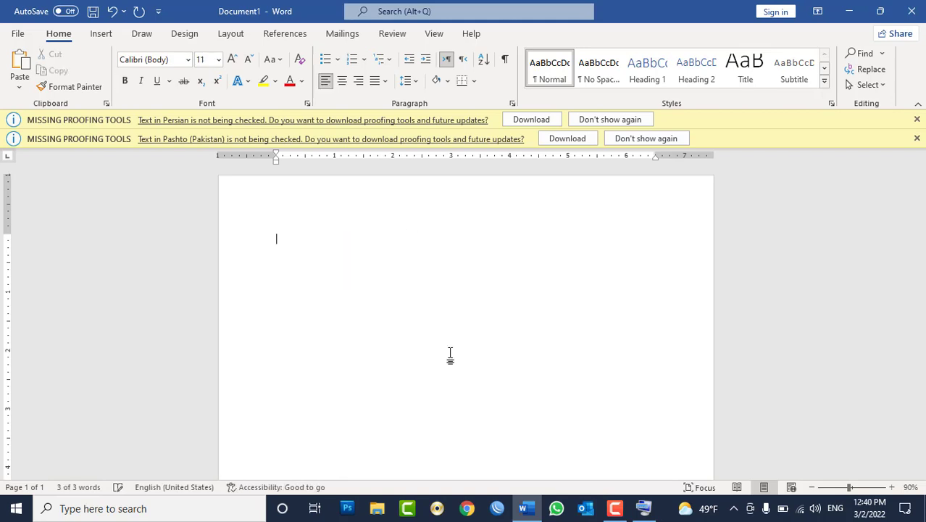
Step: Type Personal Information:, Name:, Father Name:, Current Address: and Permanent address: on separate lines
text(Personal)
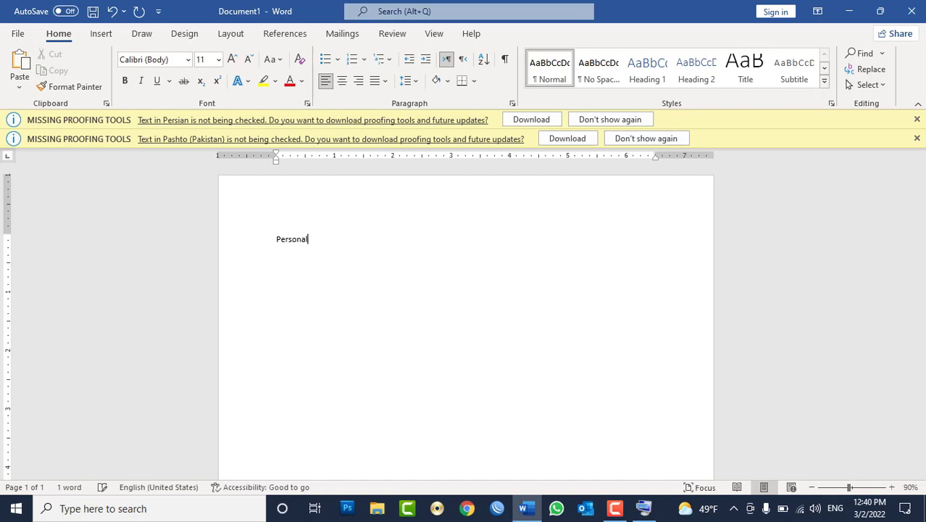
text( Information:)
key(Return)
text(Name: F)
text(ather Name:)
key(Return)
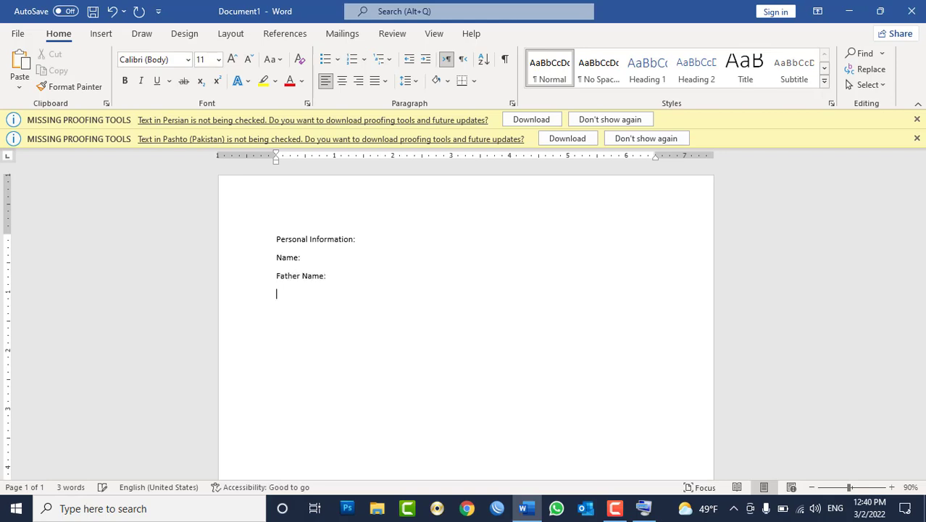
text(Current Add)
text( ress)
key(Return)
text(Permanent)
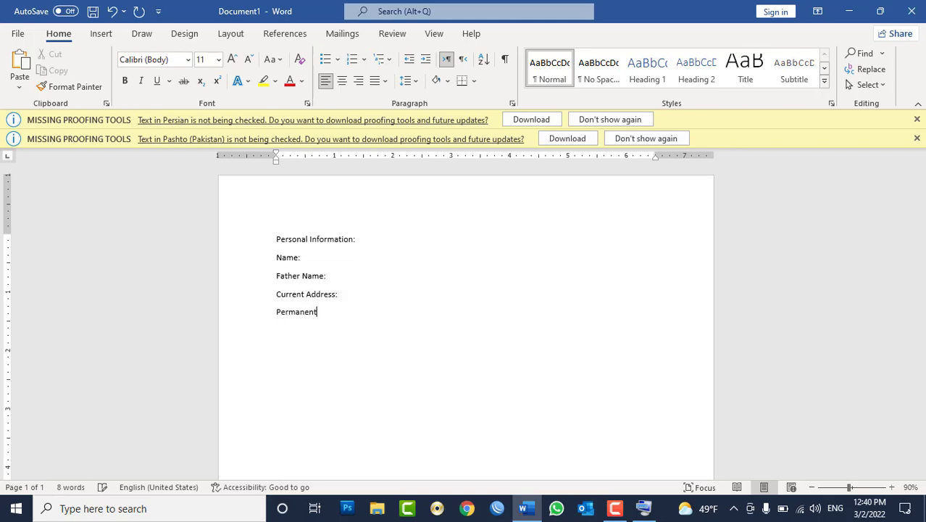
text(ss:)
key(Return)
Step: Make Personal Information: bold, 16 pt and light grey shaded
triple_click(320, 238)
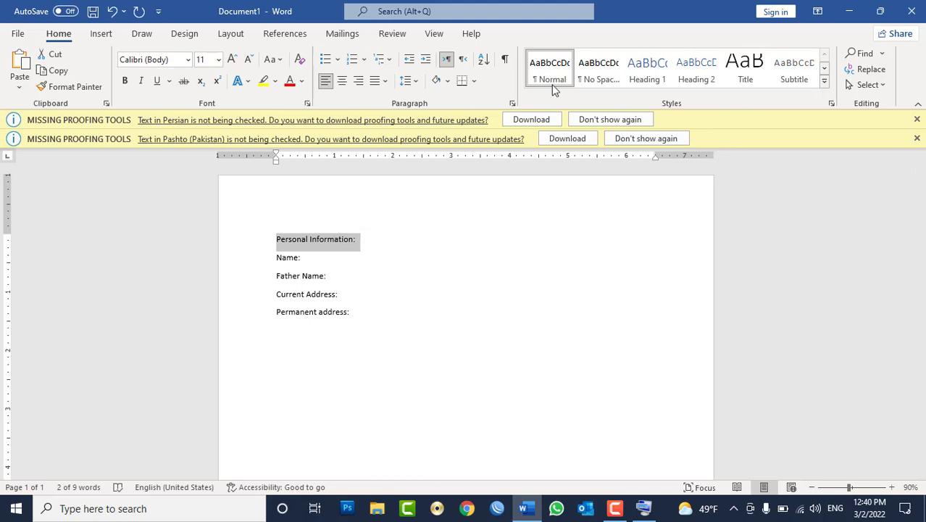
click(124, 80)
click(234, 59)
click(234, 58)
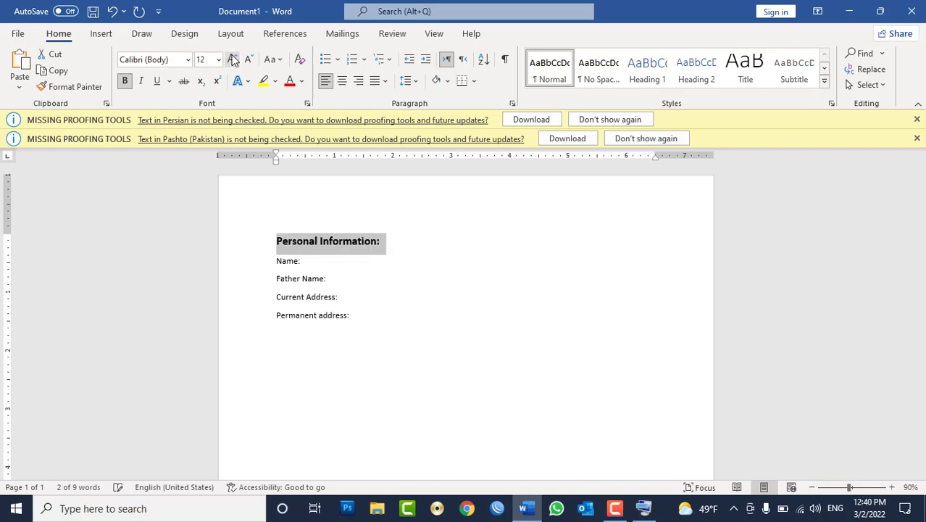
click(233, 59)
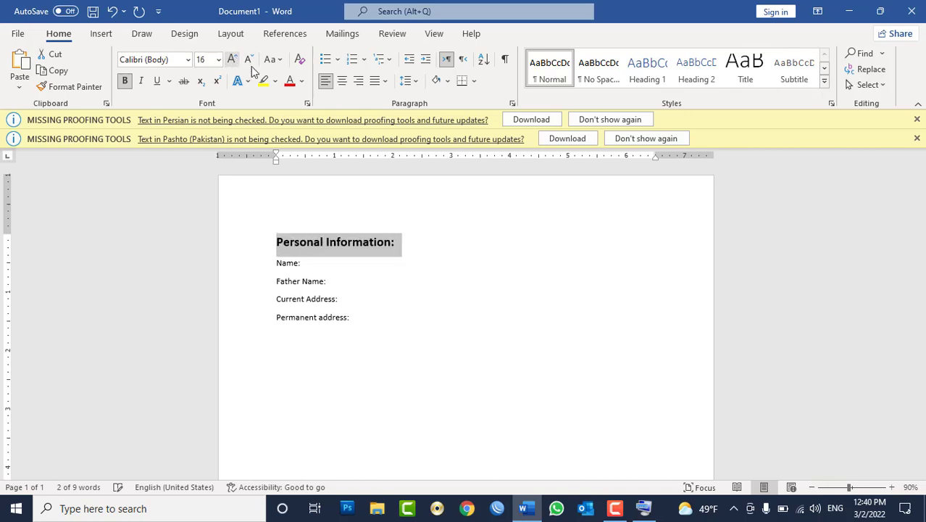
click(447, 81)
click(438, 147)
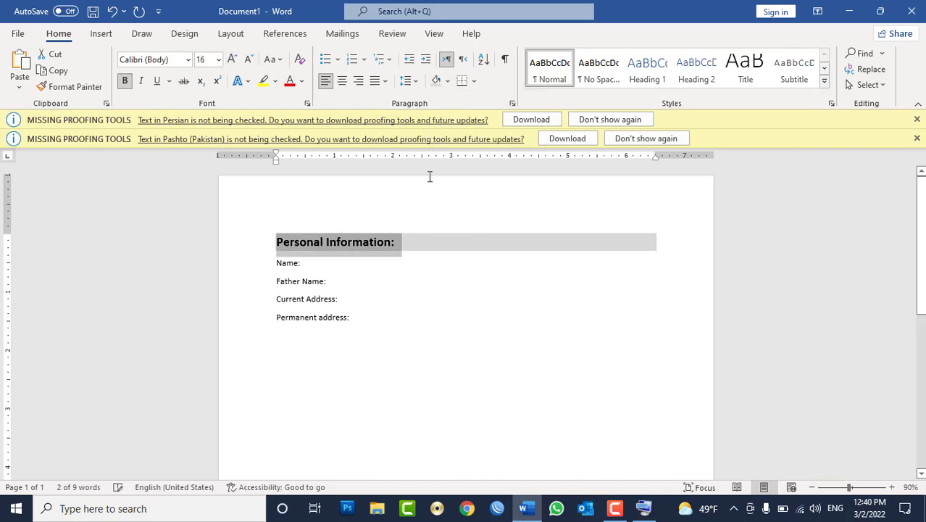
Step: Add an Education: heading listing BBA and MBA below Permanent address:
click(381, 316)
key(Return)
key(Return)
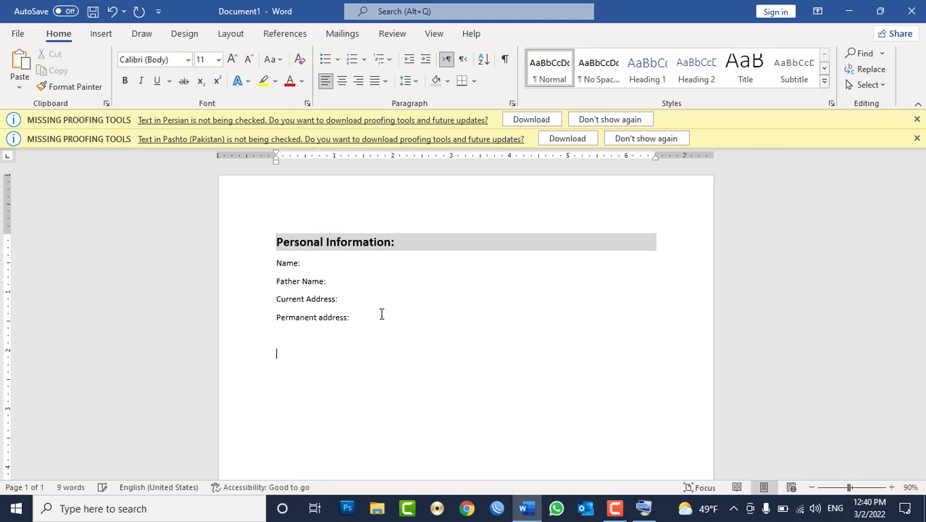
text(Education)
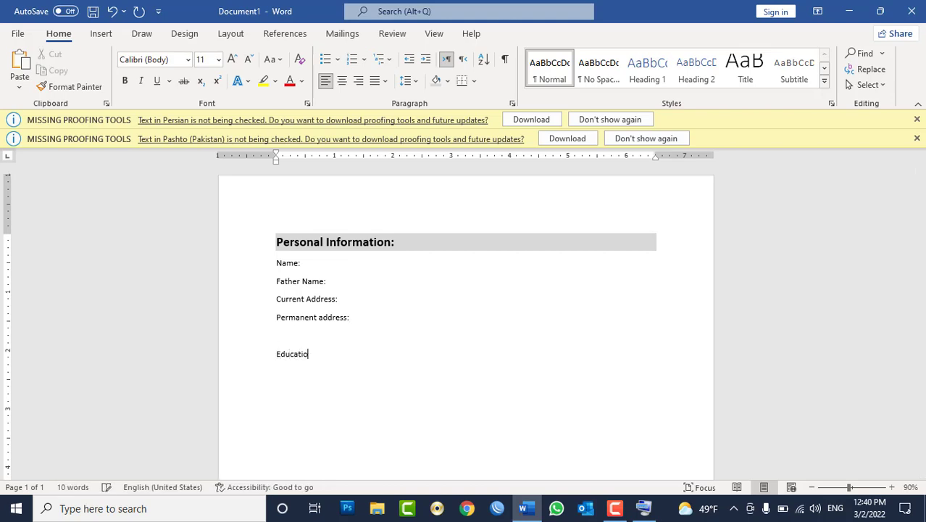
text(:)
key(Return)
text(BB)
text(A )
text(MB)
text(A)
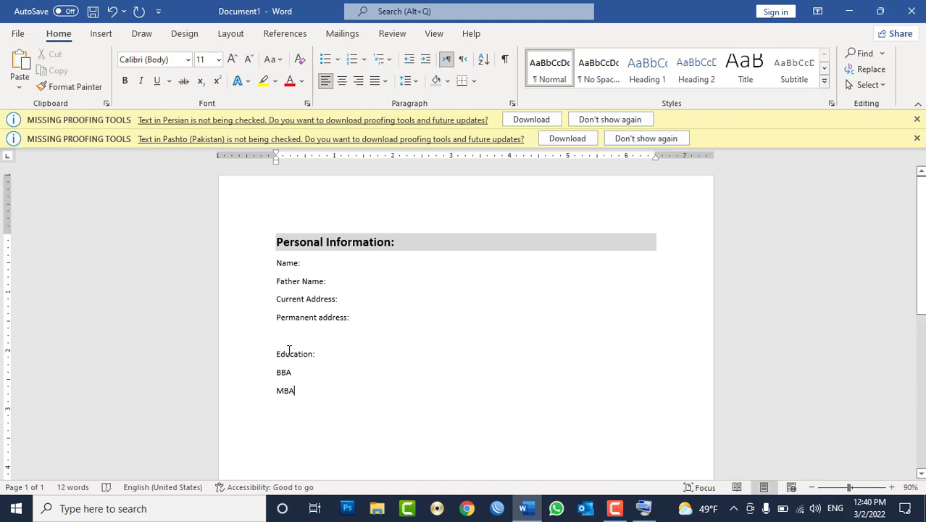
Step: Make Education: bold, 14 pt and grey shaded
double_click(288, 356)
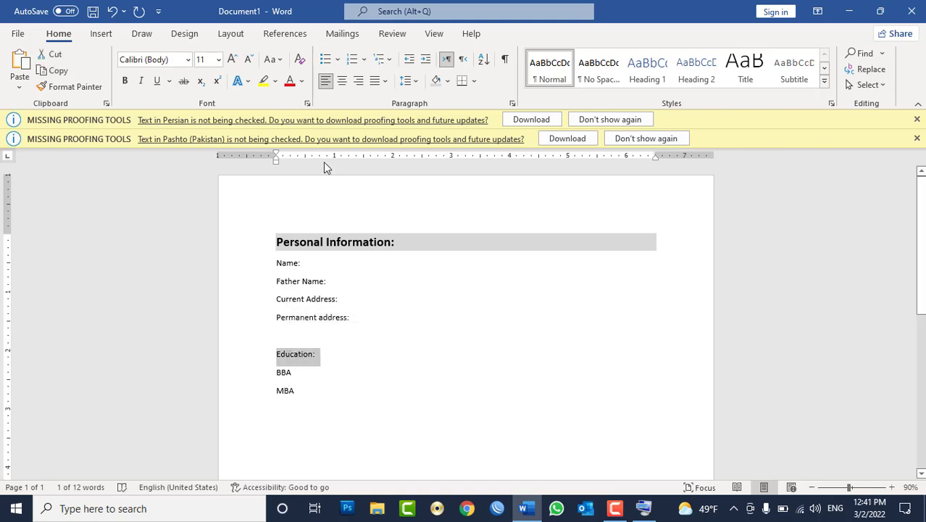
click(124, 80)
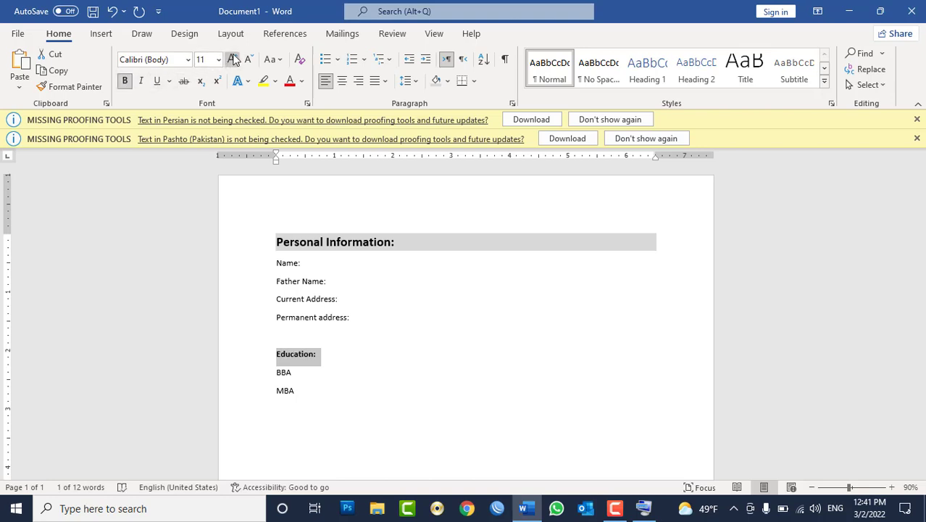
click(232, 59)
click(232, 60)
click(437, 80)
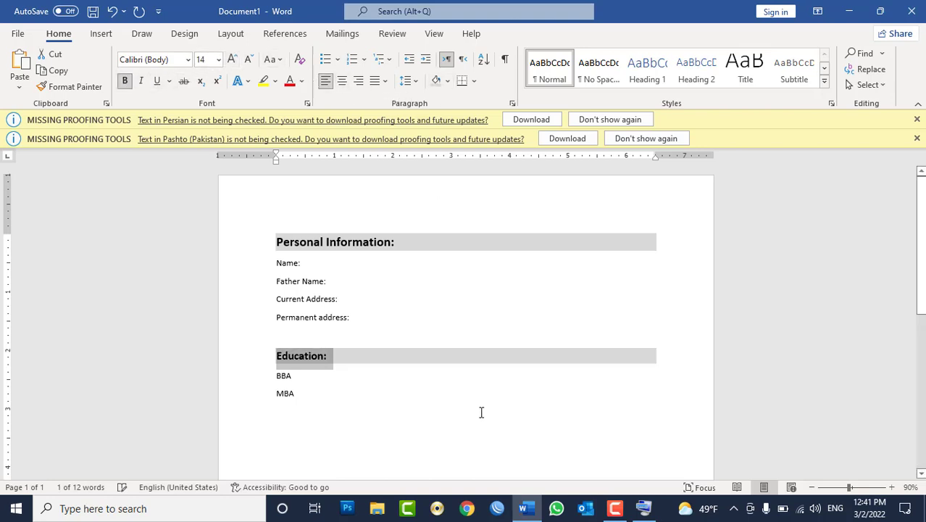
click(454, 435)
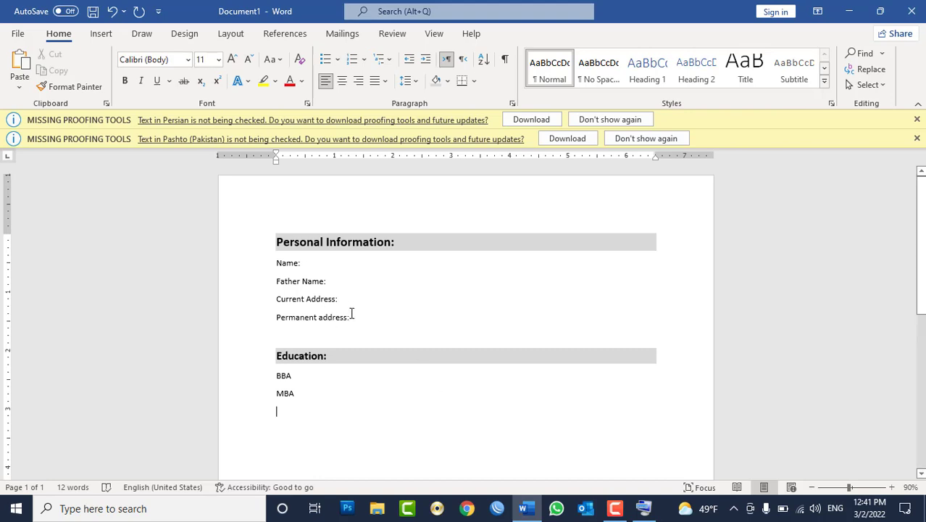
Step: Reselect the Personal Information: line and review its shading options without changing them
triple_click(385, 249)
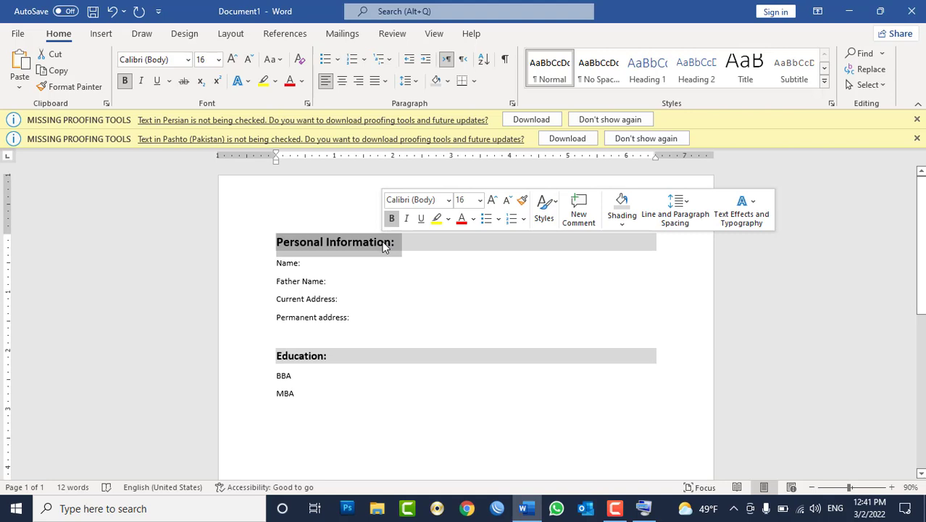
click(449, 81)
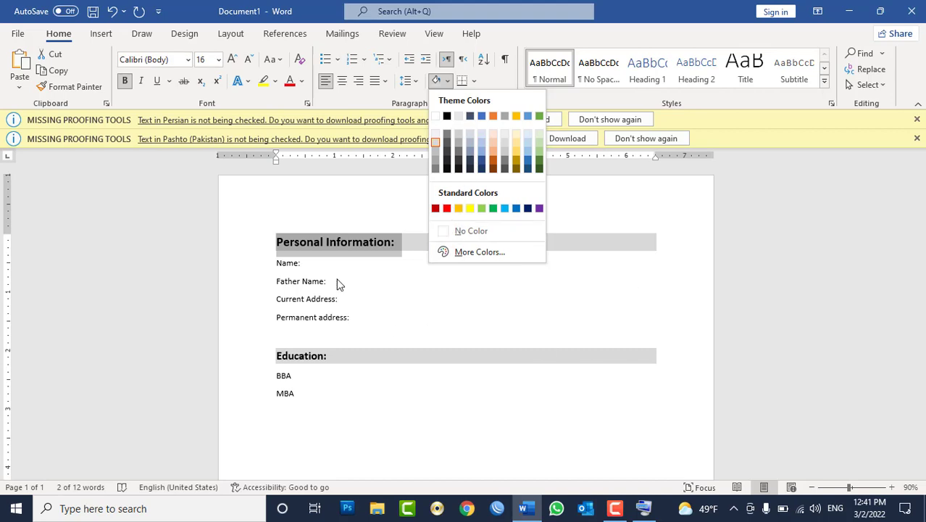
click(340, 243)
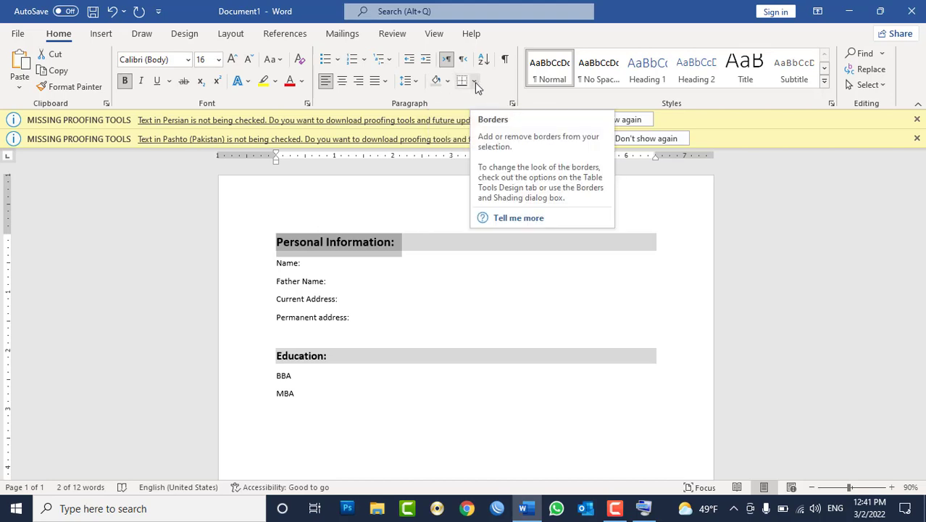
click(429, 299)
Step: Clear the document and insert a four-column, one-row table
key(ctrl+a)
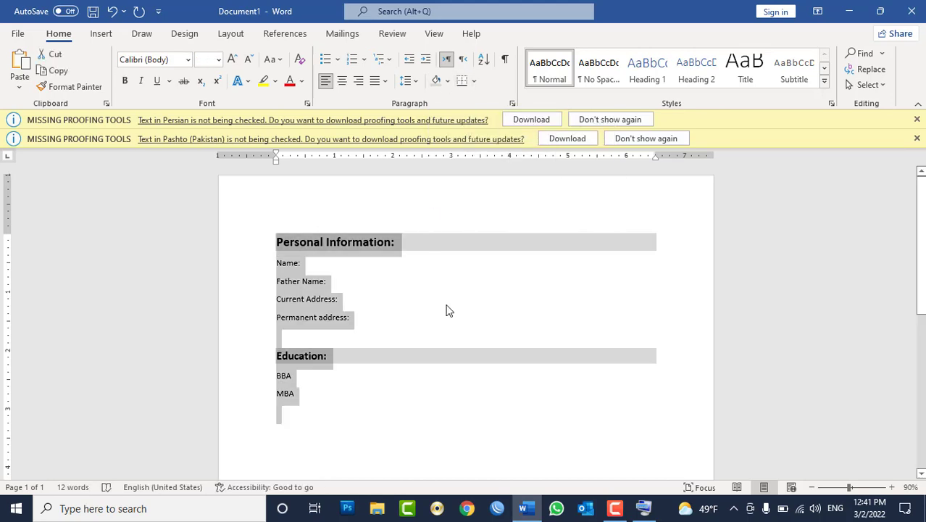
key(Delete)
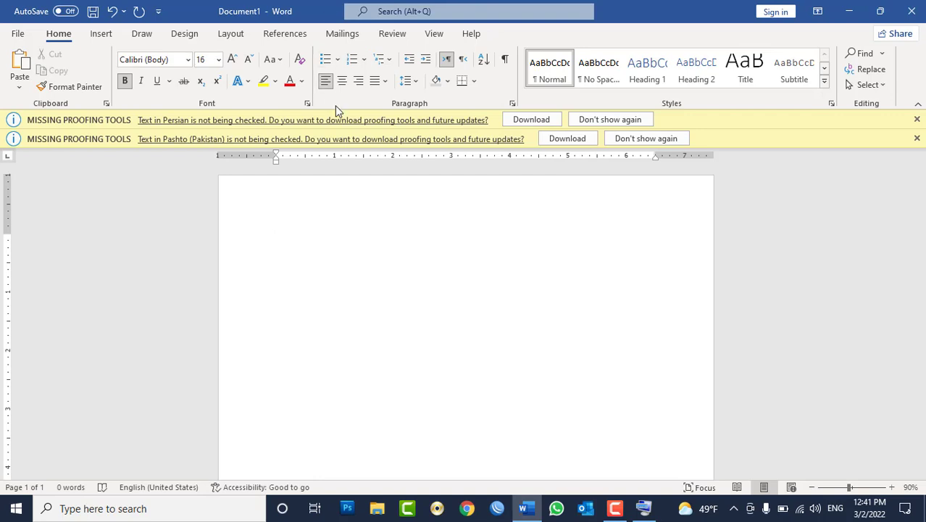
click(102, 35)
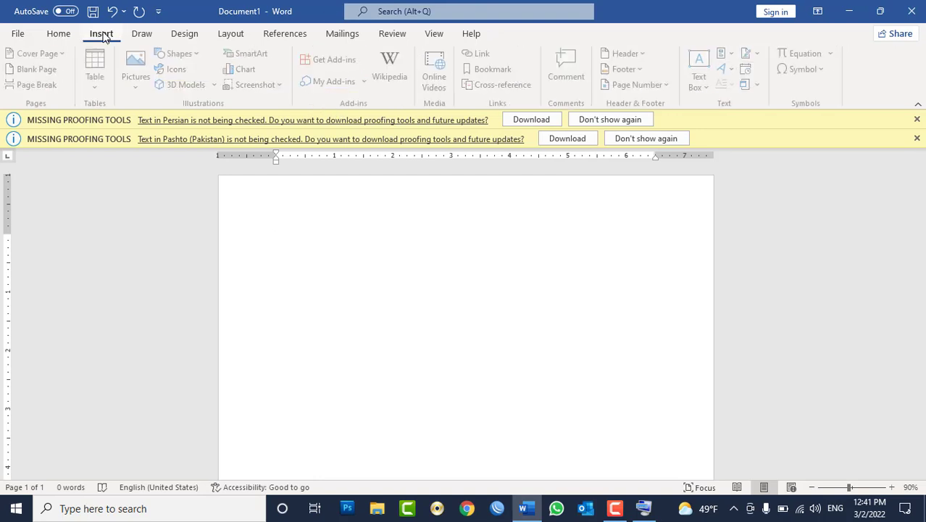
click(102, 90)
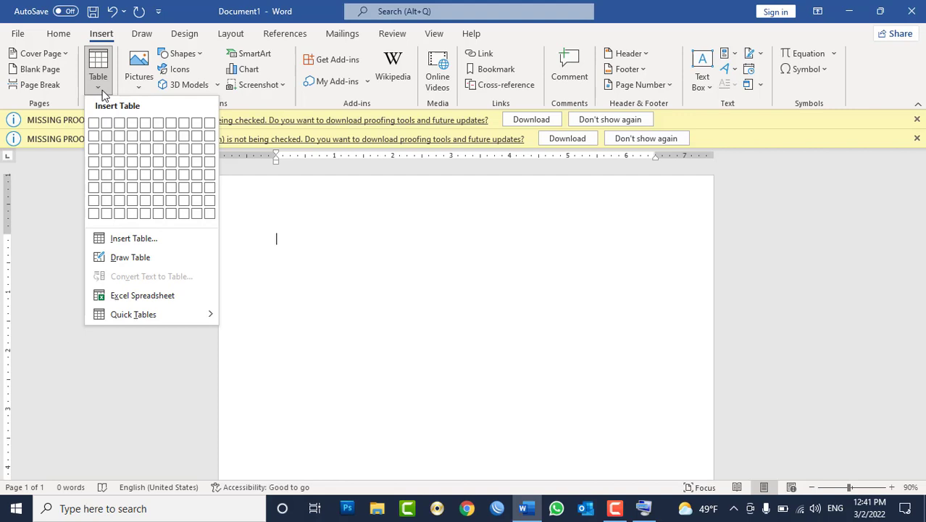
click(130, 126)
mouse_move(465, 239)
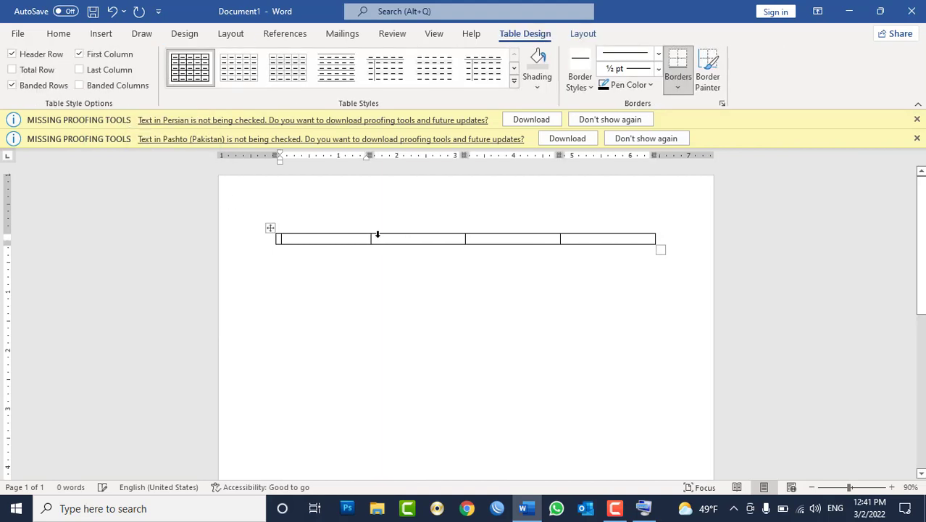
Step: Resize the columns, making the first one narrow for serial numbers
drag(370, 237, 295, 238)
drag(465, 237, 403, 239)
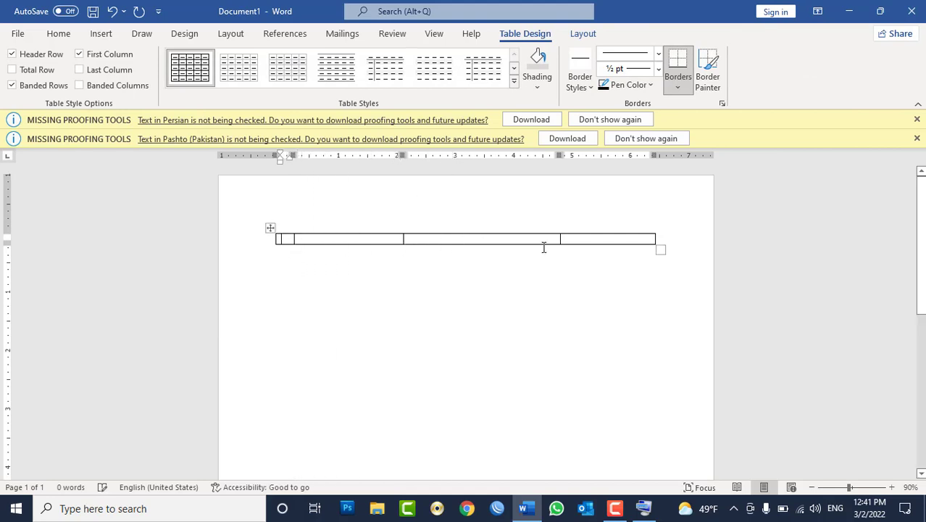
drag(559, 240, 486, 244)
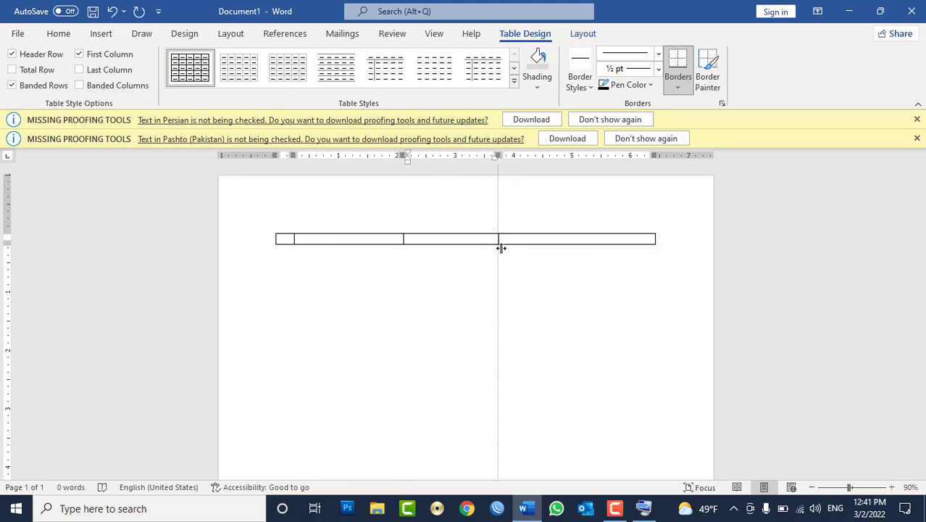
drag(486, 245, 509, 244)
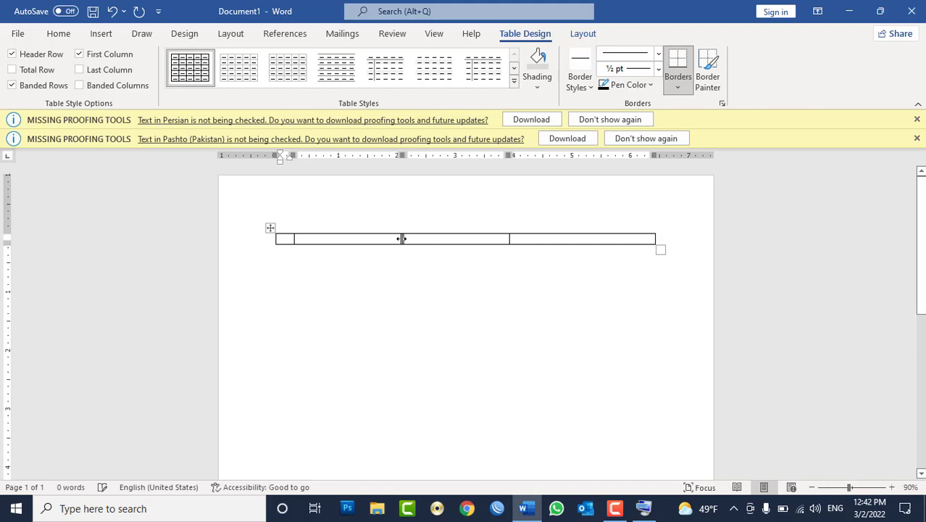
drag(403, 239, 396, 240)
Step: Give the table two rows and make the first row taller
click(560, 238)
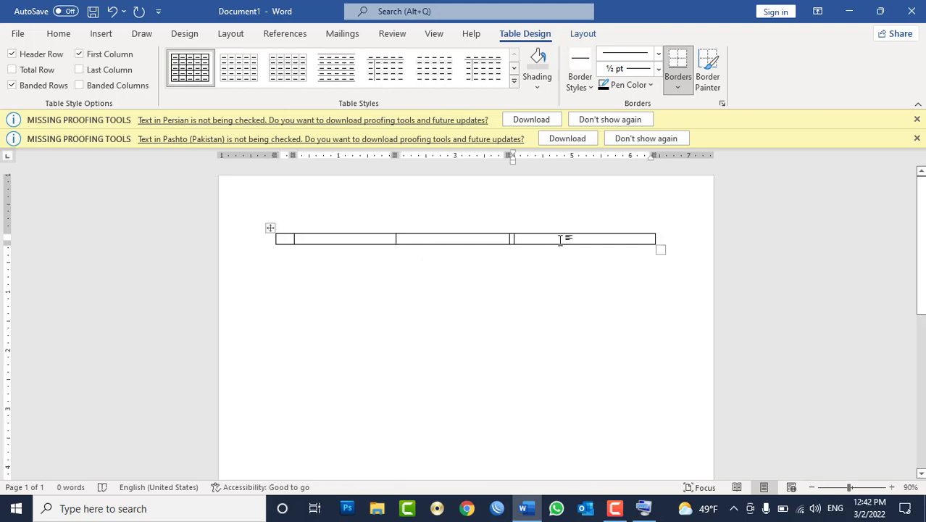
key(Tab)
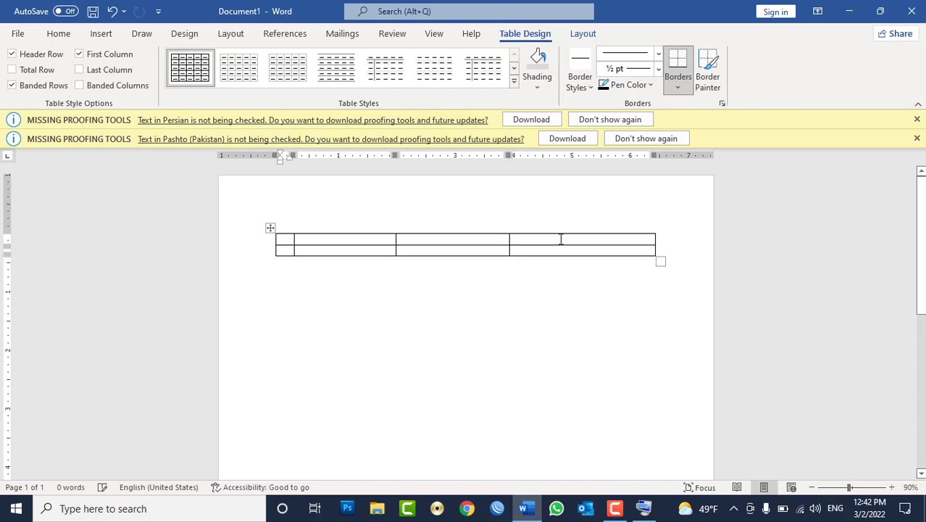
key(Tab)
key(Tab)
key(Tab)
key(Tab)
key(Tab)
key(Tab)
key(Tab)
key(Tab)
key(Tab)
key(Tab)
key(Tab)
key(Tab)
key(Tab)
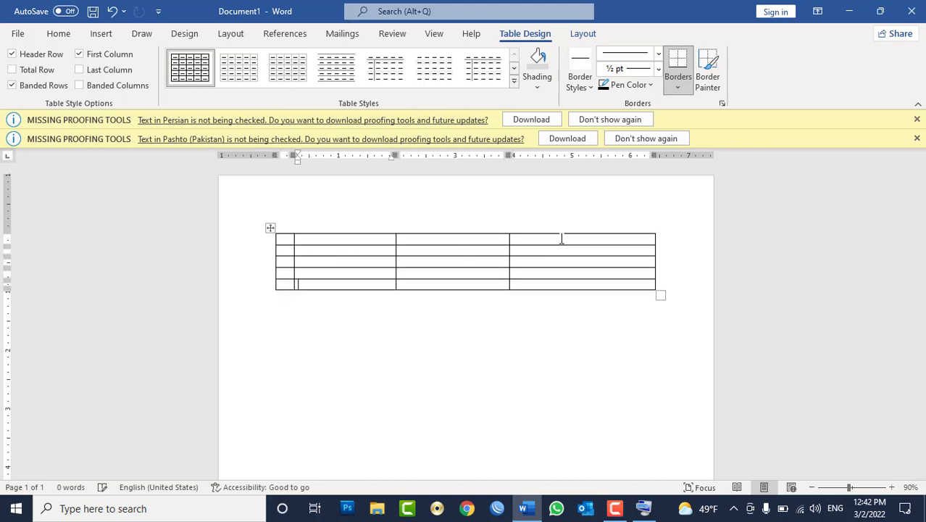
key(Tab)
key(Tab)
key(Tab)
key(Tab)
key(Tab)
key(Tab)
key(Tab)
key(Tab)
key(Tab)
key(Tab)
key(Tab)
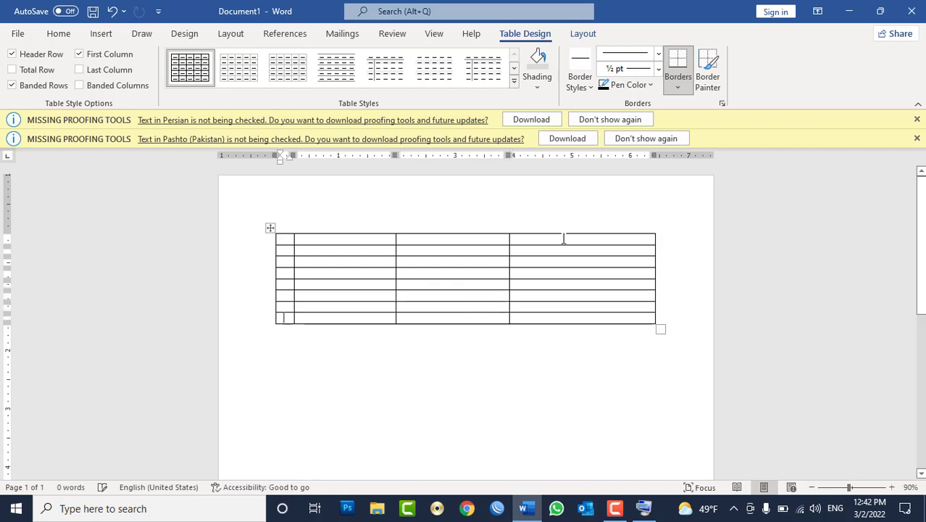
key(ctrl+z)
key(ctrl+z)
key(ctrl+z)
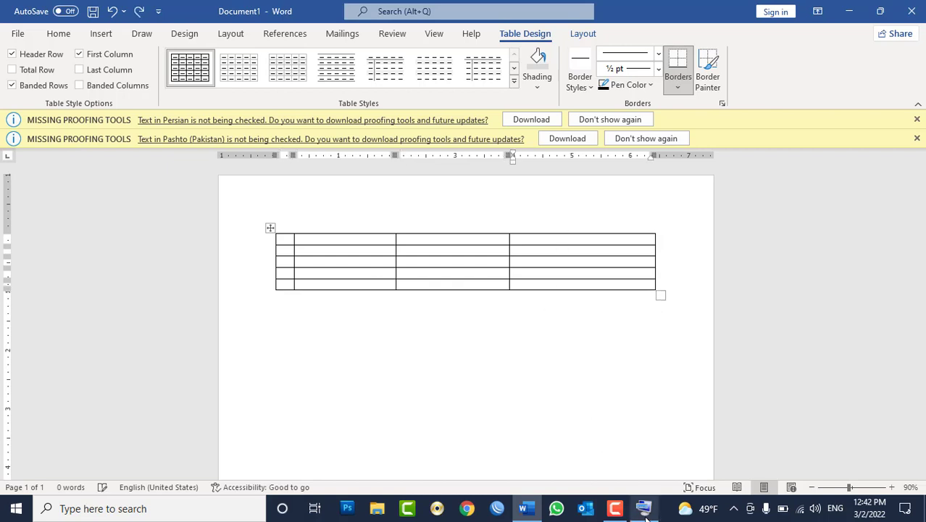
click(643, 509)
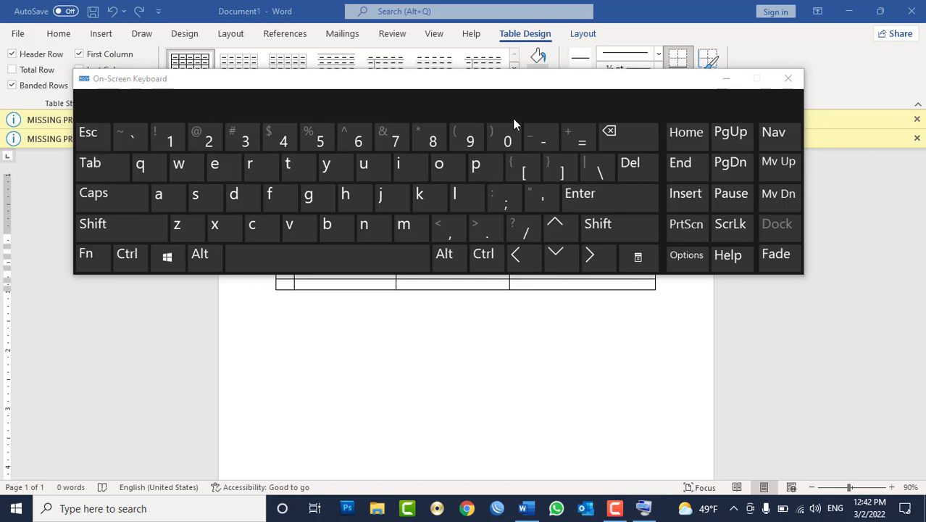
click(725, 79)
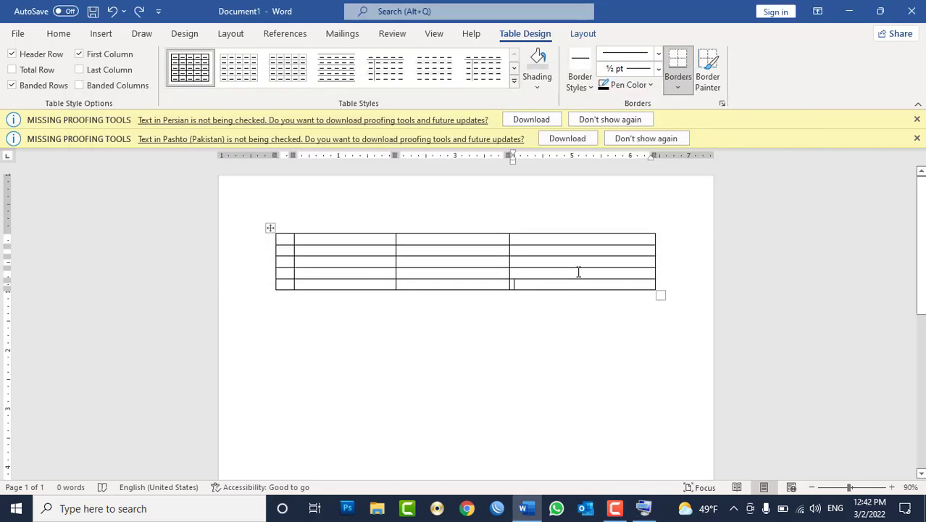
key(ctrl+z)
key(ctrl+z)
key(ctrl+z)
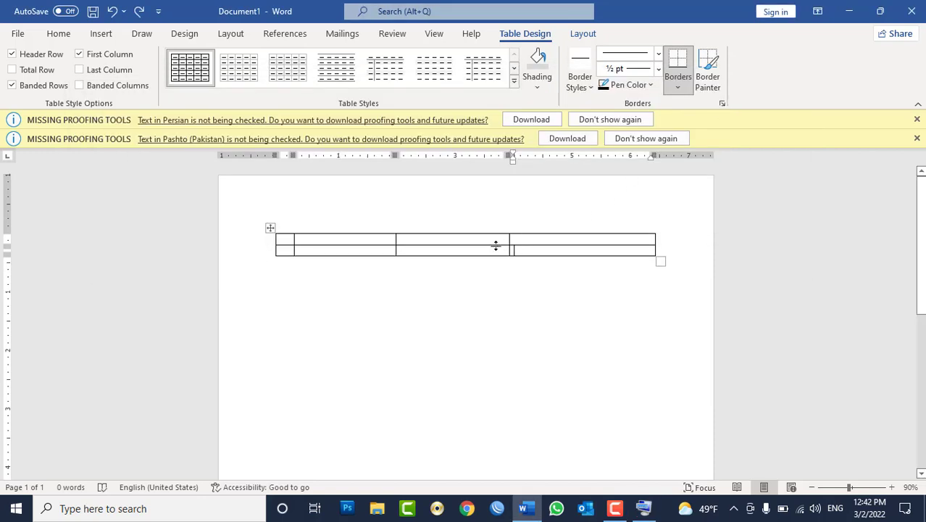
drag(496, 246, 493, 259)
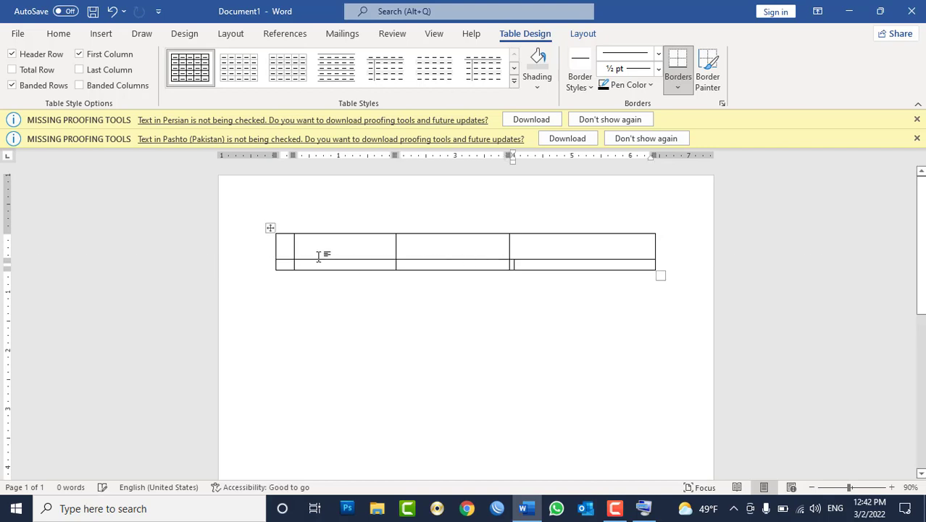
Step: Type the headers SN, Full Name, Post and Salary into the first row
click(288, 249)
text(s)
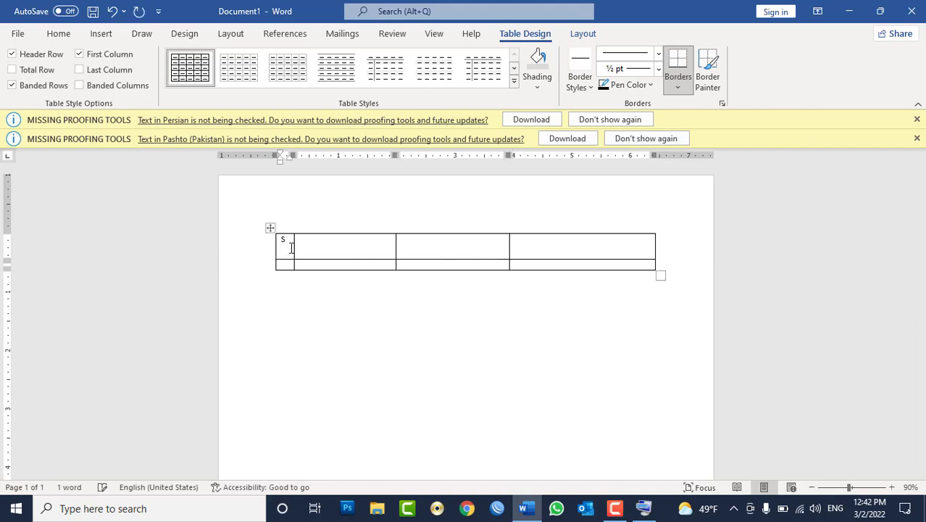
text(N)
click(348, 244)
text(Ful)
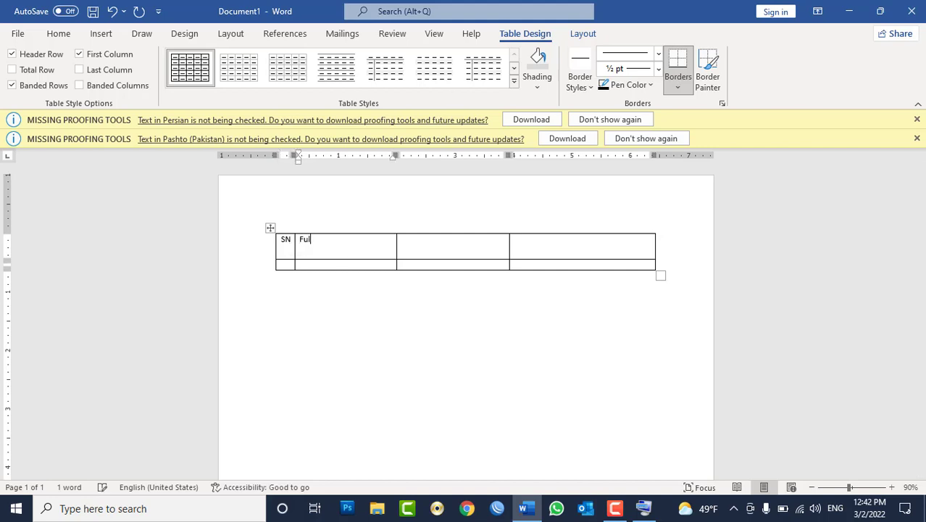
key(Tab)
click(514, 240)
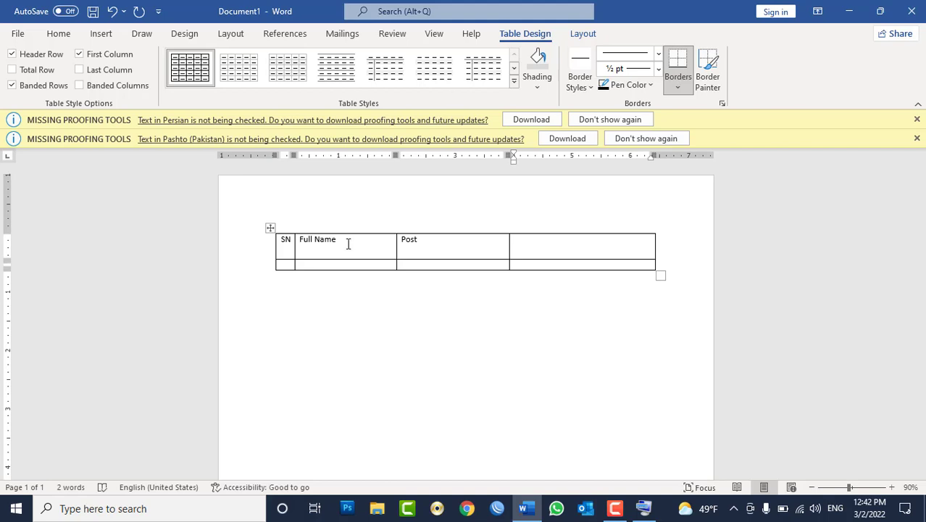
text(Salary)
Step: Format the header row centred, bold, 14 pt with grey shading
drag(535, 252, 287, 240)
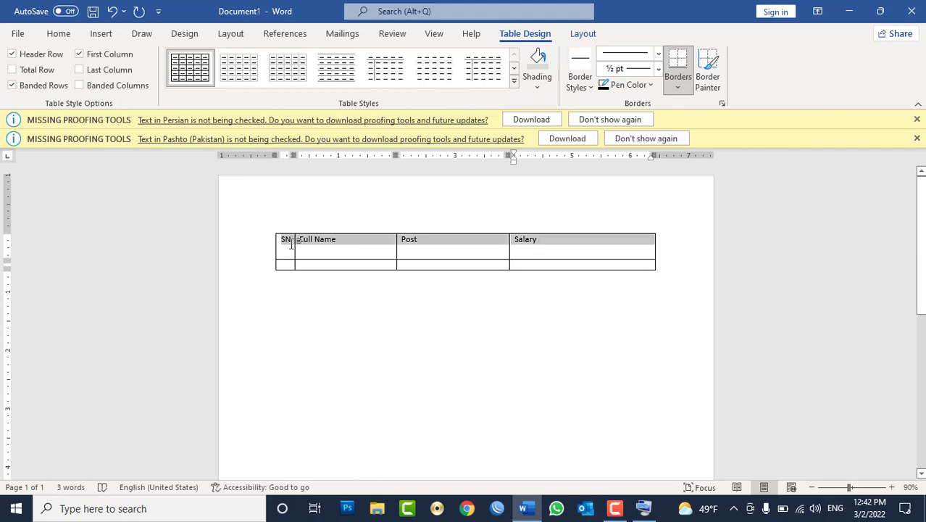
click(577, 33)
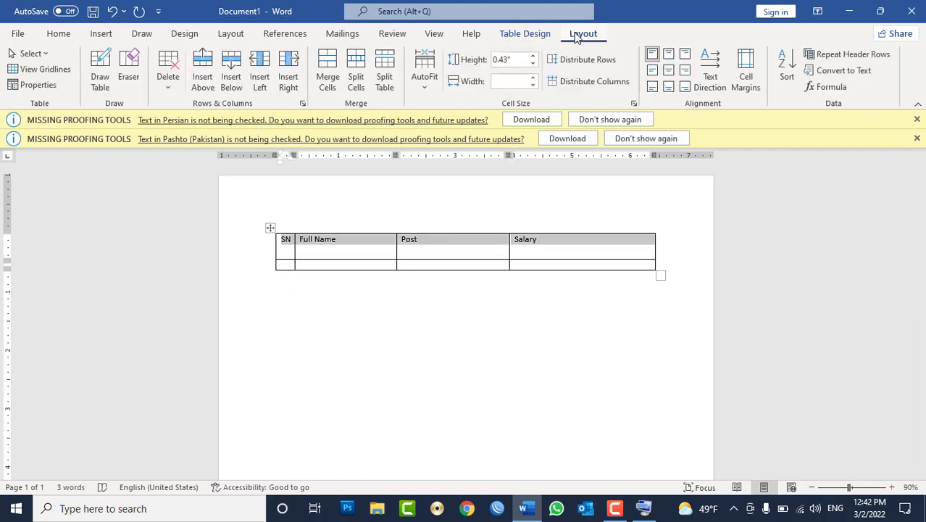
click(671, 71)
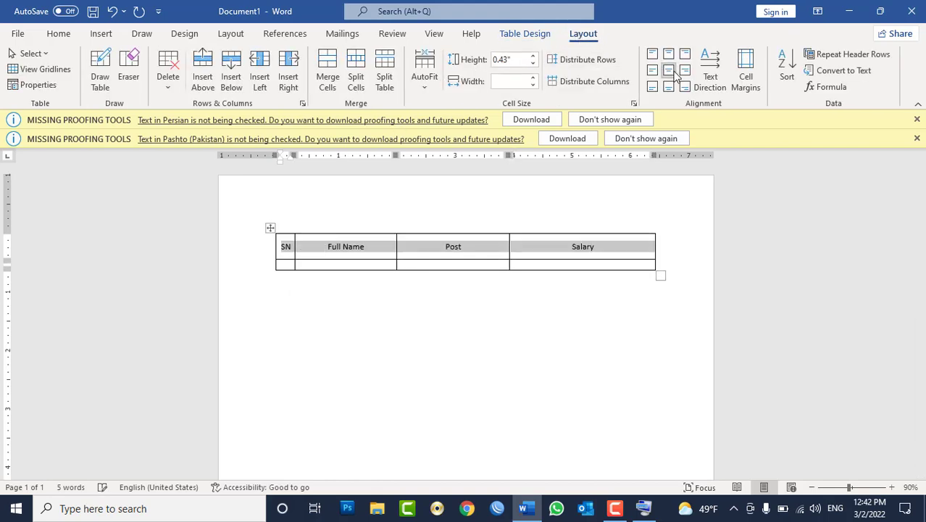
click(58, 33)
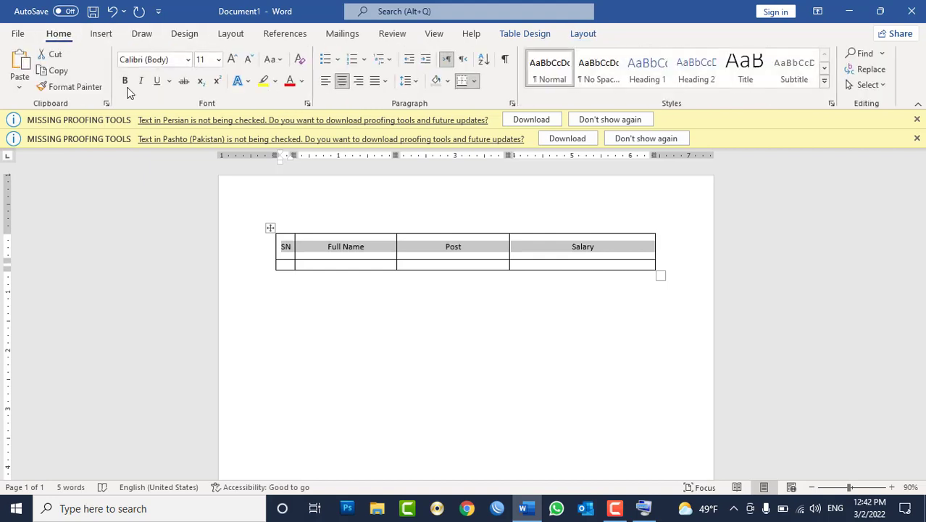
click(125, 81)
click(232, 58)
click(232, 59)
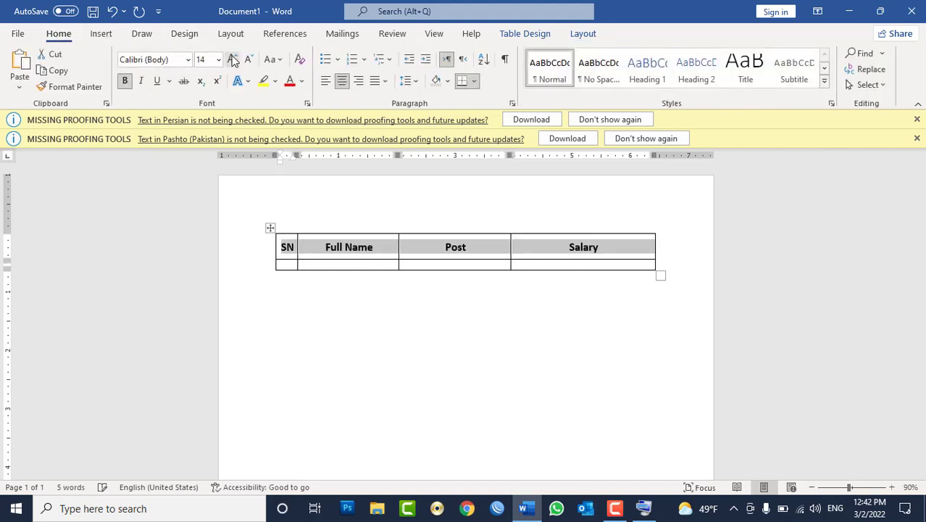
click(439, 84)
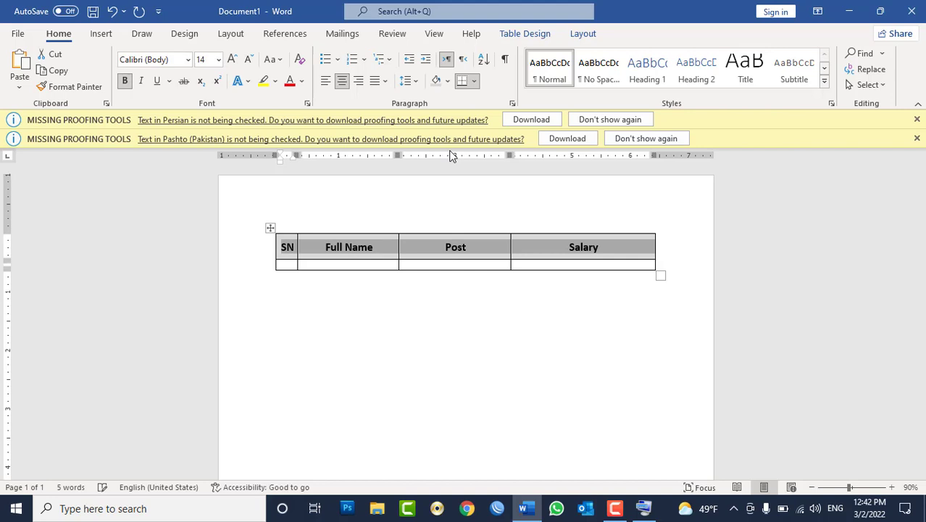
click(538, 267)
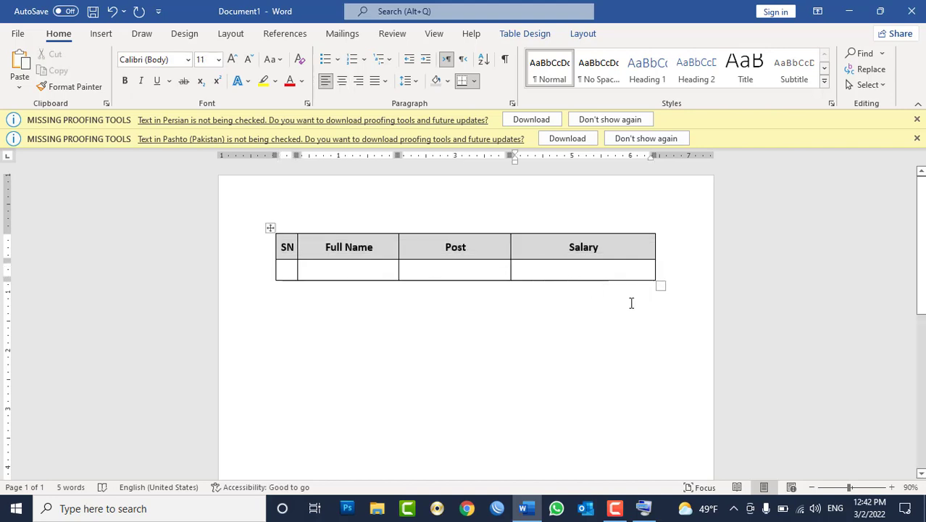
Step: Add several empty rows beneath the header row
key(Tab)
key(Tab)
key(Tab)
key(Tab)
key(Tab)
key(Tab)
key(Tab)
key(Tab)
key(Tab)
key(Tab)
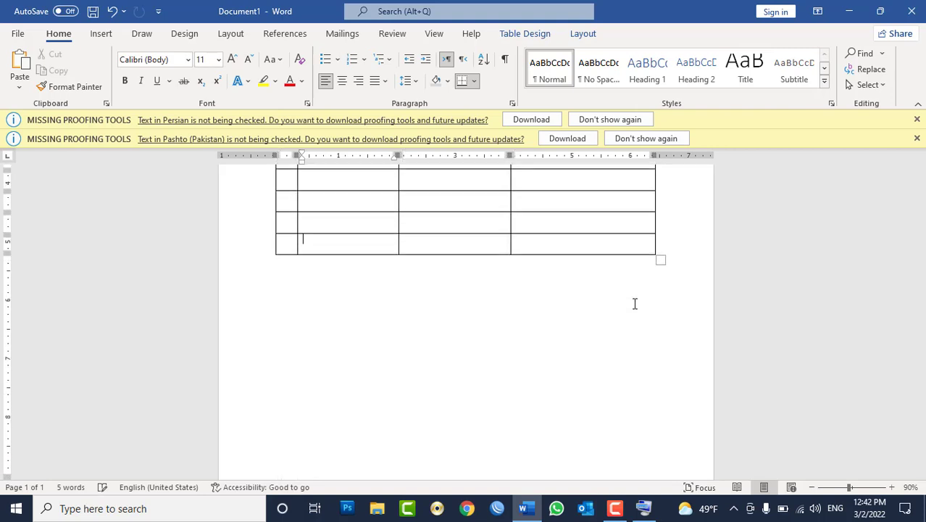
key(Tab)
key(Tab)
key(Tab)
key(Tab)
key(Tab)
key(Tab)
key(Tab)
key(Tab)
key(Tab)
key(Tab)
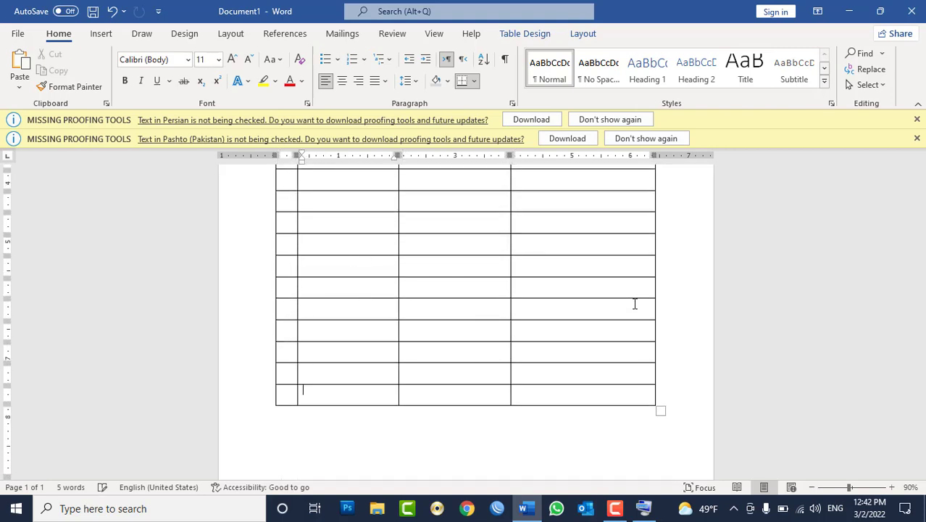
key(Tab)
key(Tab)
key(Tab)
scroll(469, 275, up, 10)
click(294, 270)
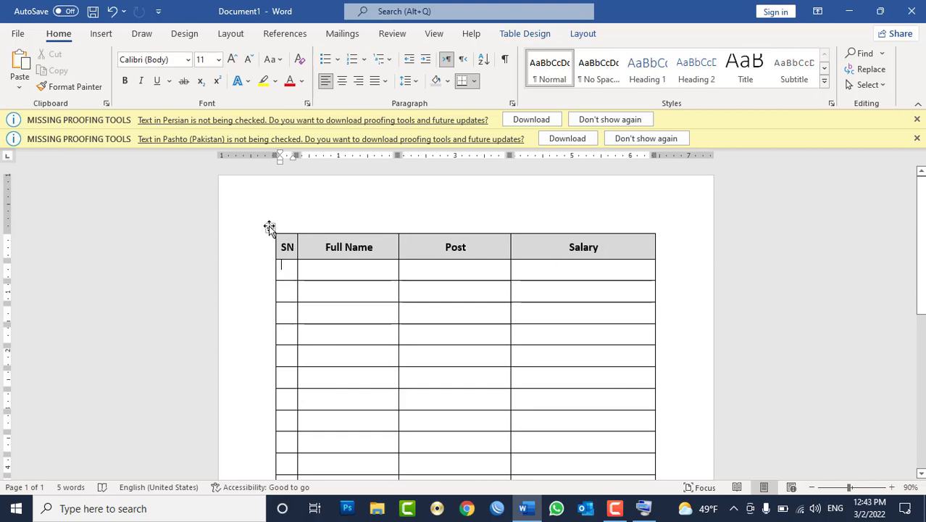
Step: Remove all borders from the table
click(270, 228)
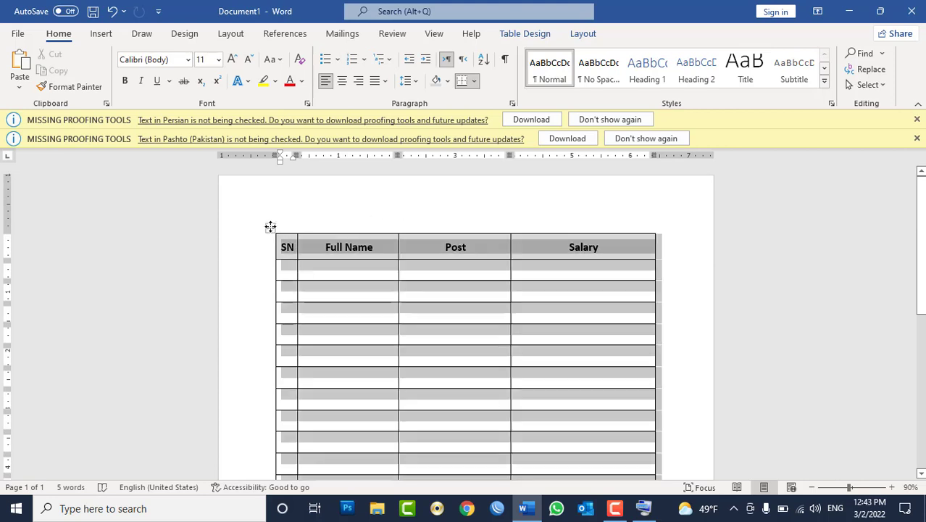
click(475, 83)
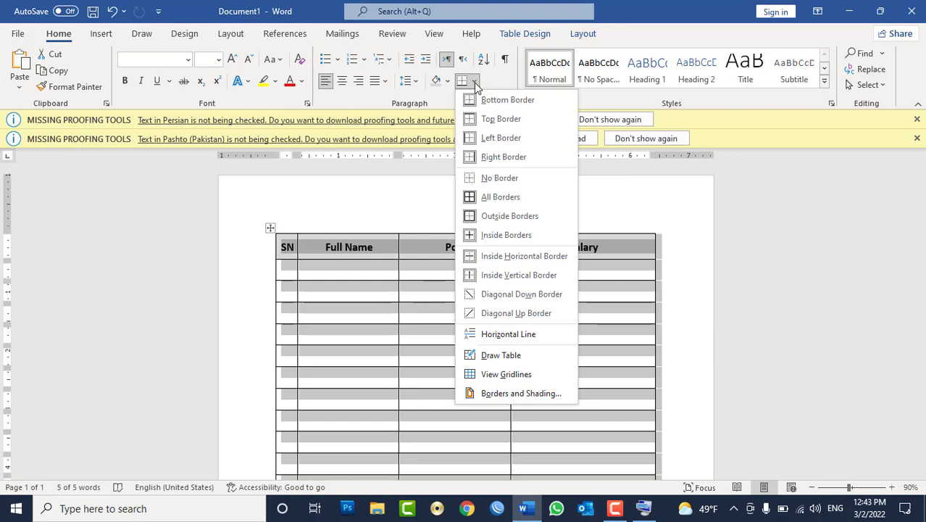
click(497, 178)
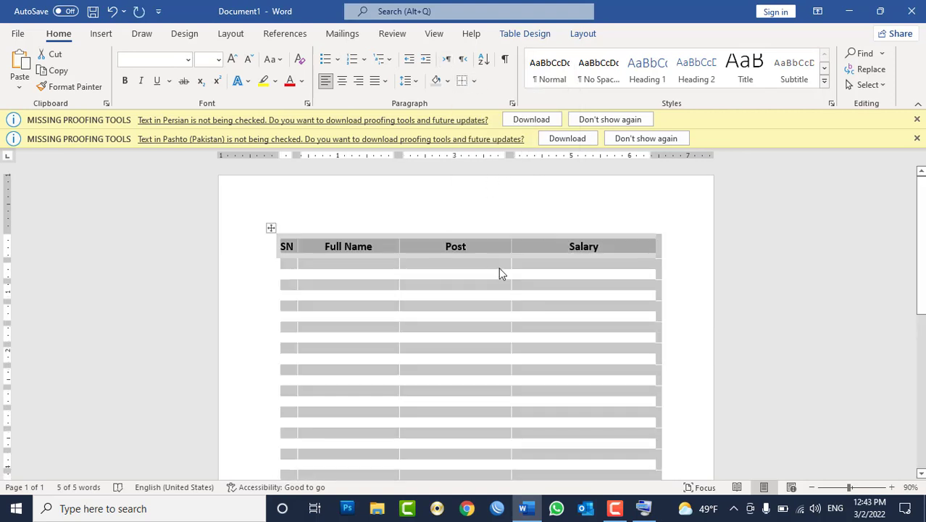
click(499, 270)
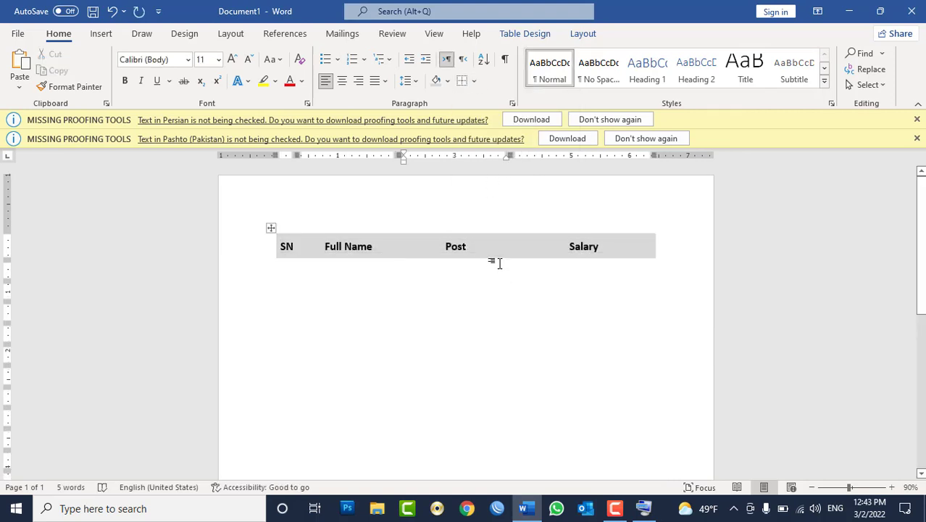
Step: Apply Outside Borders and then All Borders to the whole table
click(270, 227)
click(477, 82)
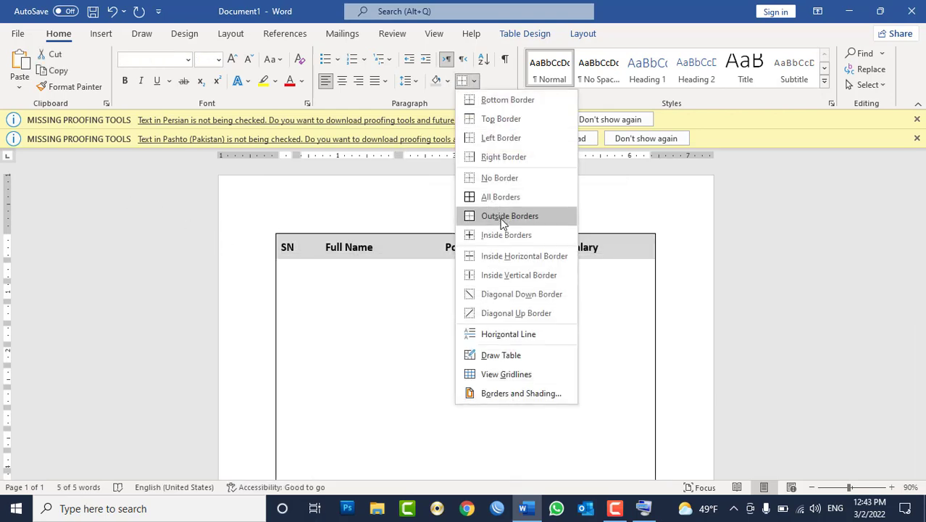
click(507, 216)
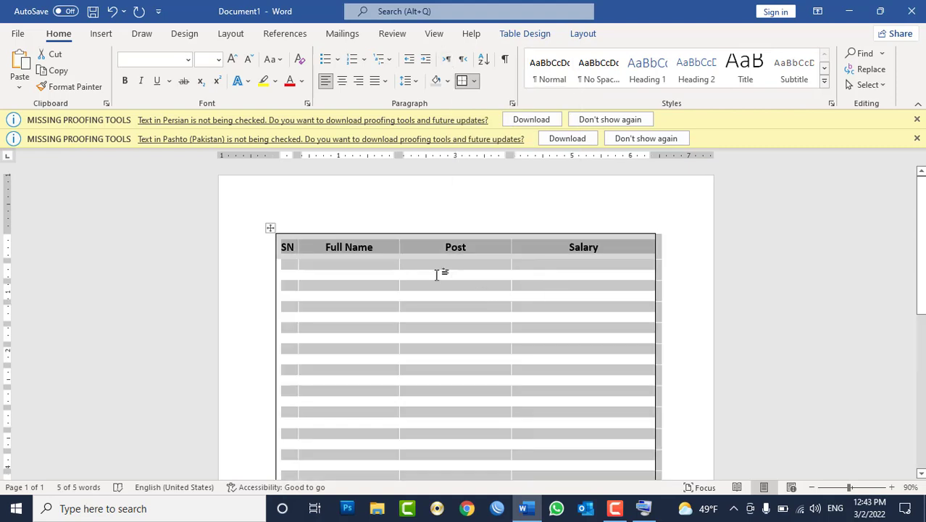
click(476, 83)
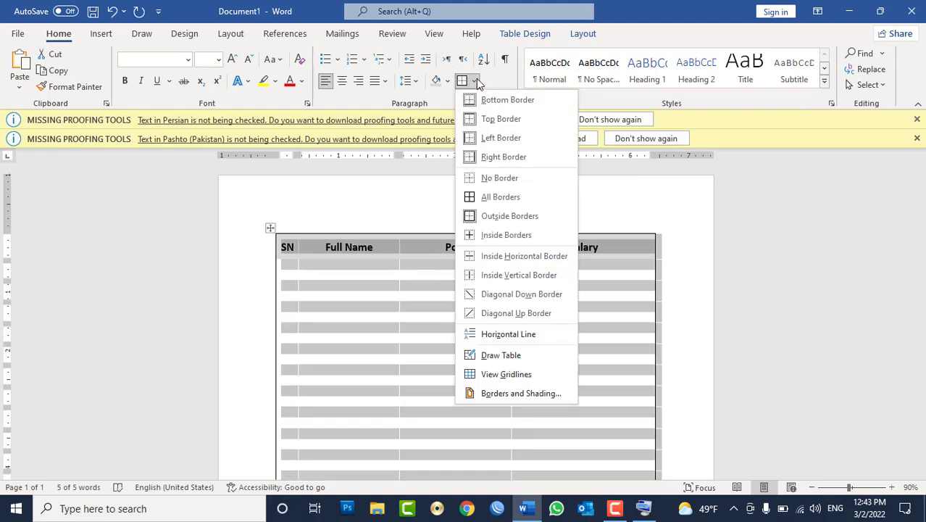
click(488, 197)
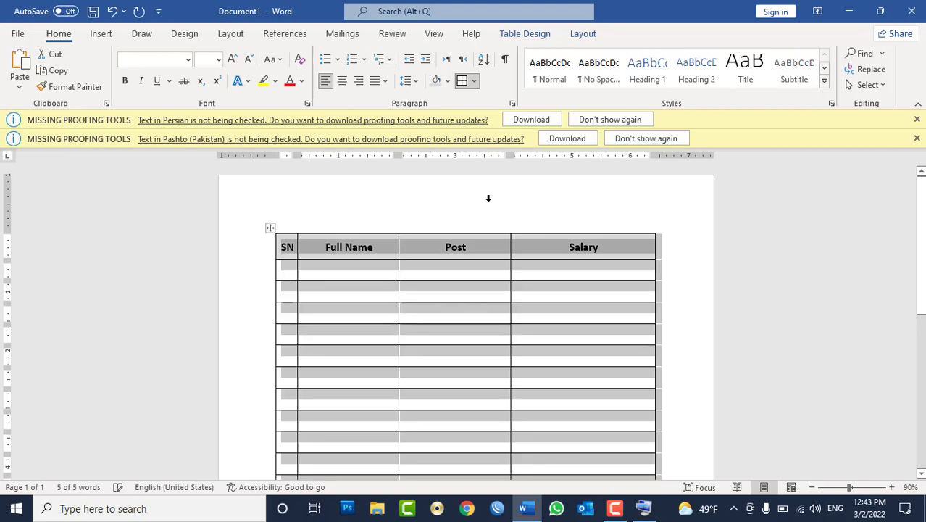
click(444, 248)
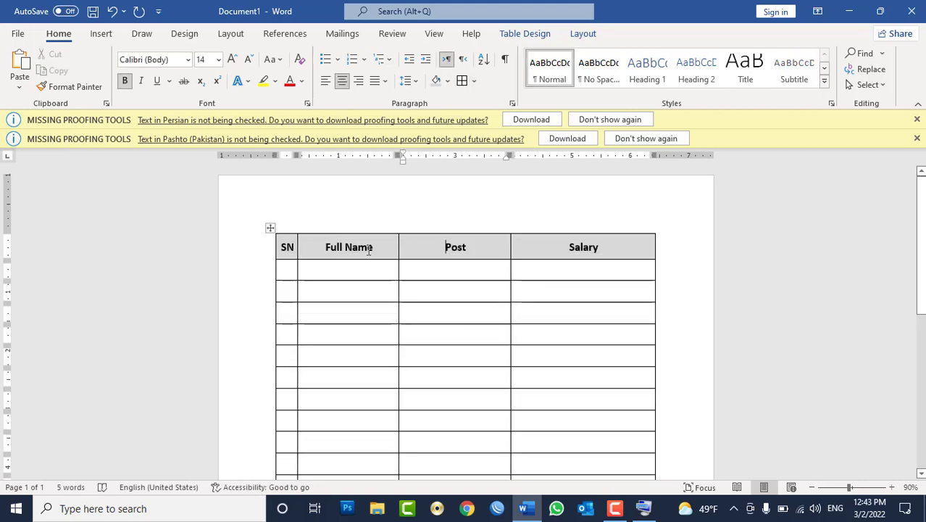
click(474, 81)
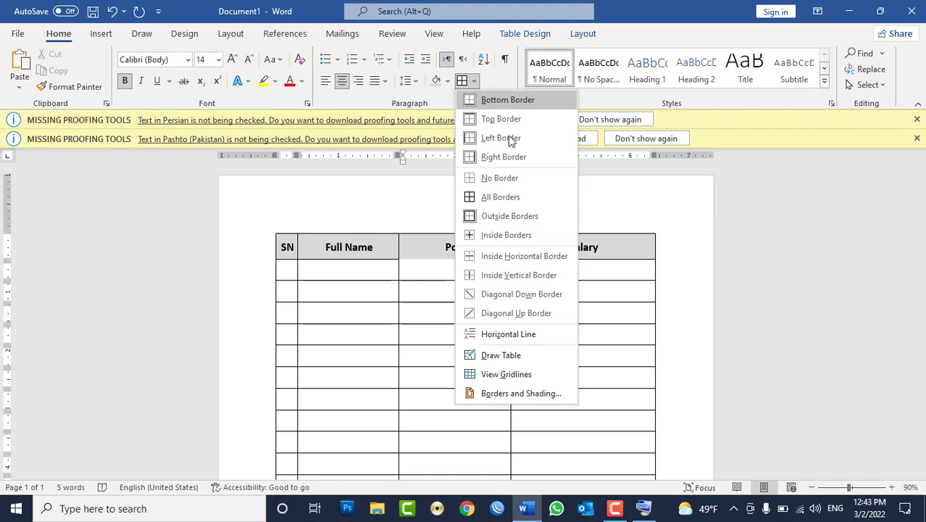
Step: Set the border pen to a double line, ¼ pt weight, dark blue colour
click(500, 356)
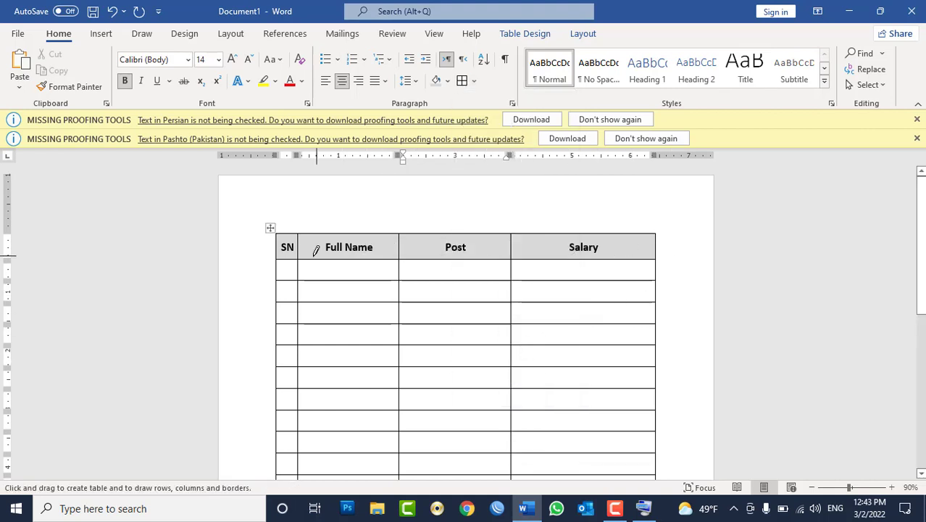
drag(283, 250, 631, 258)
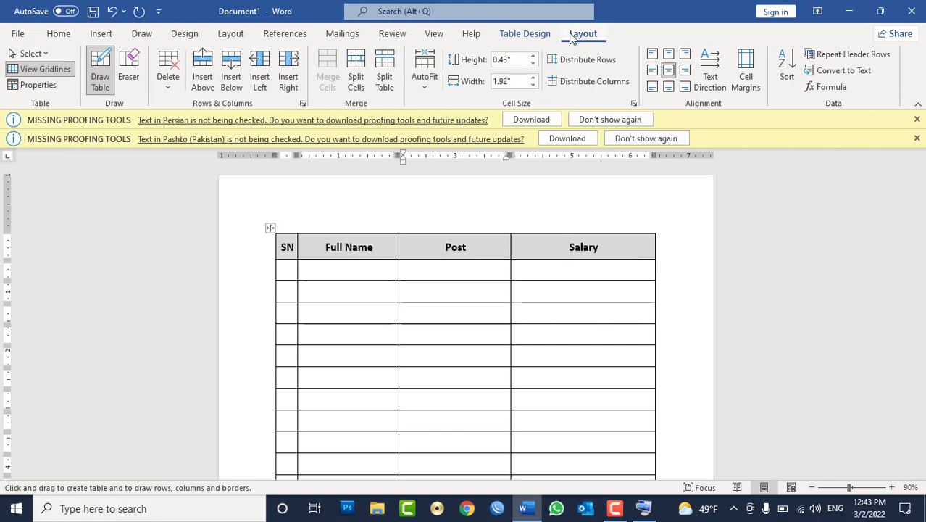
click(534, 38)
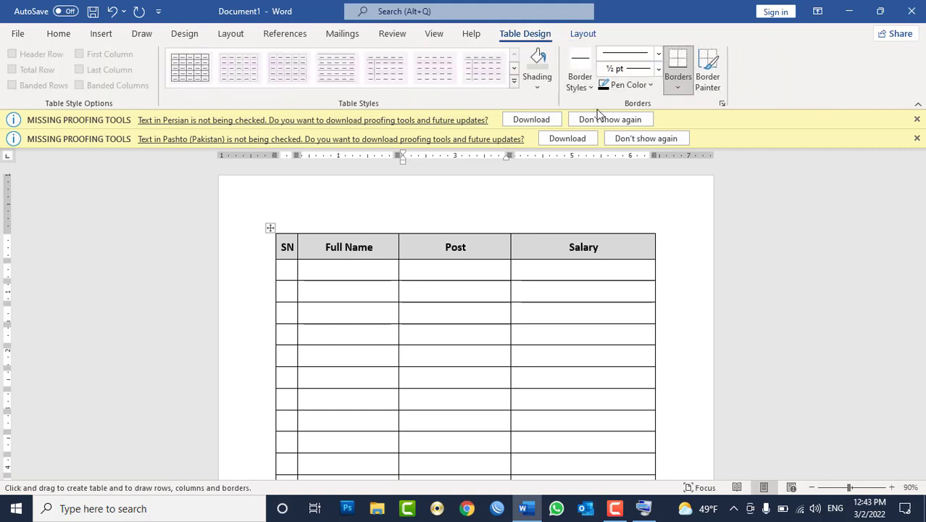
click(659, 53)
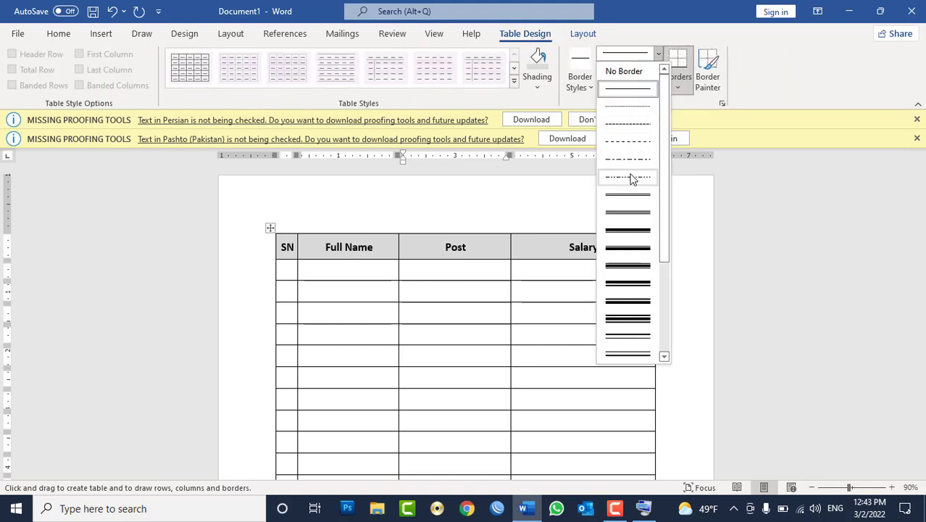
click(638, 220)
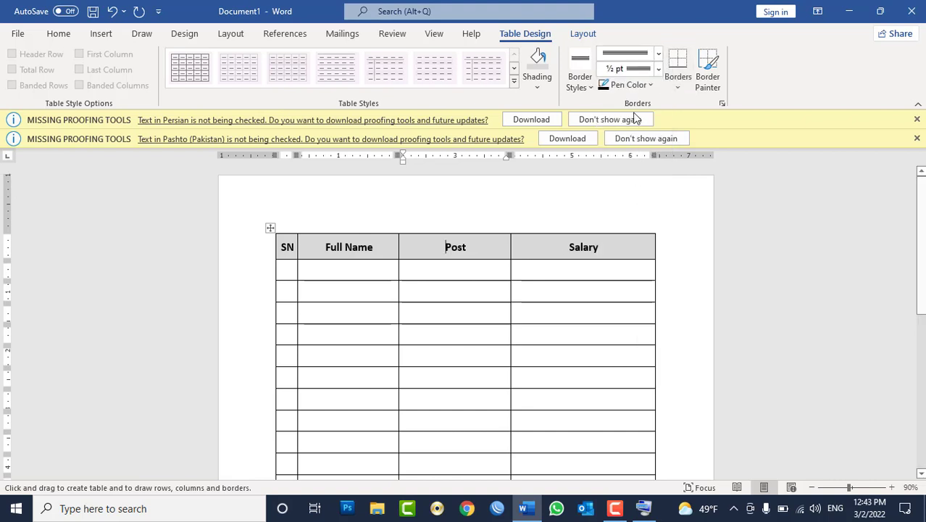
click(660, 70)
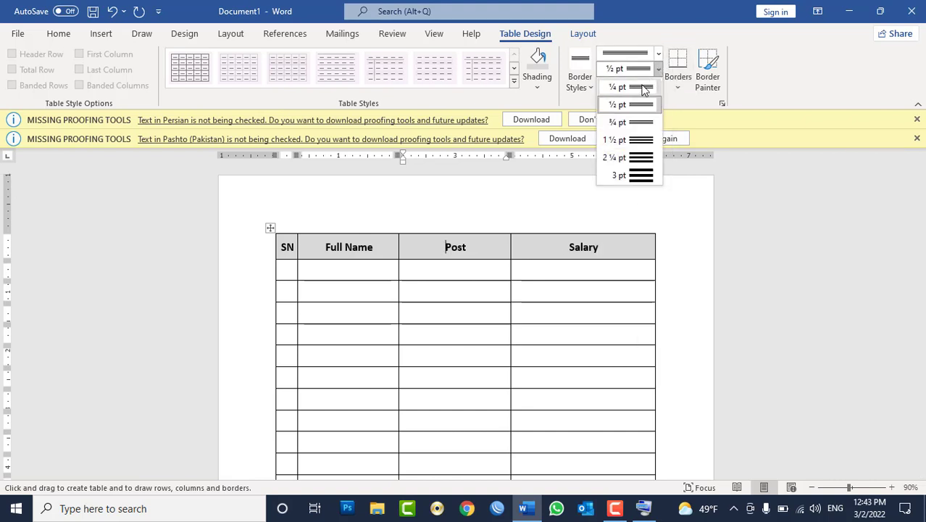
click(627, 86)
click(649, 85)
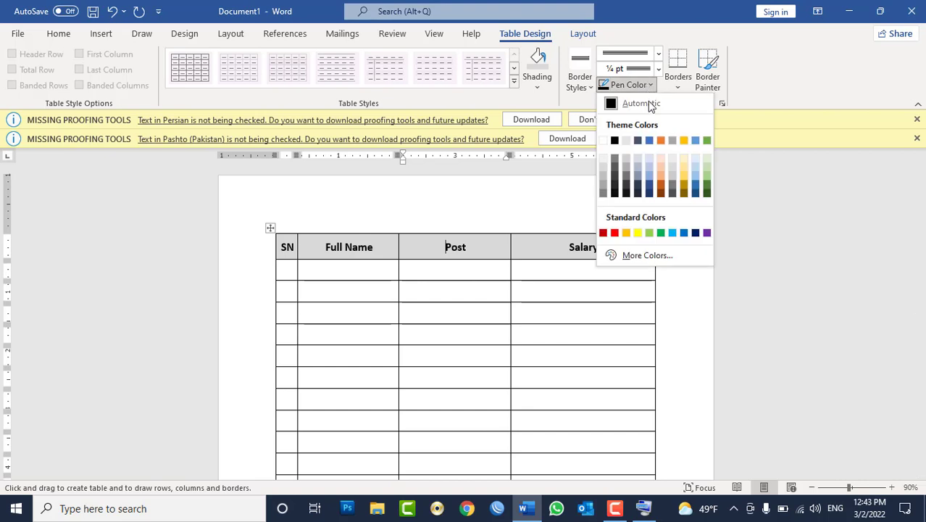
click(696, 233)
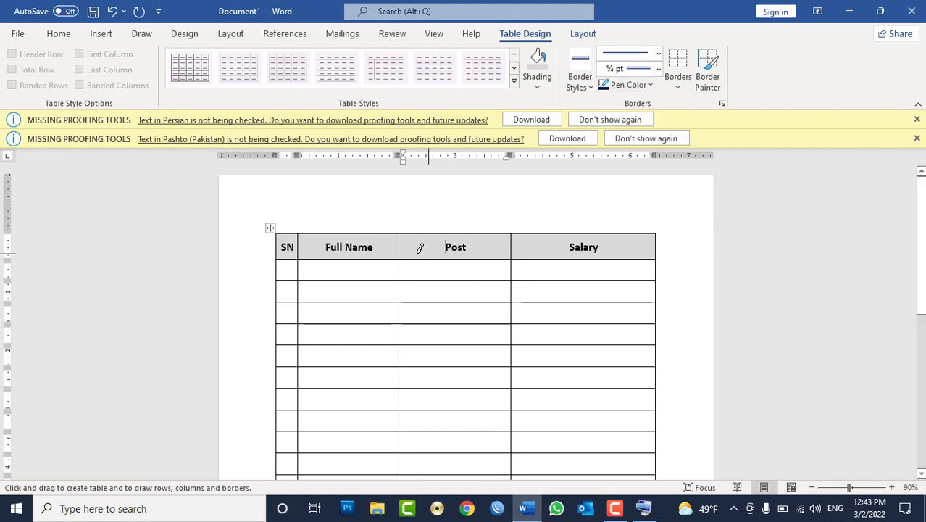
Step: Draw the double border under the header row and down the SN–Full Name line
drag(300, 252, 578, 253)
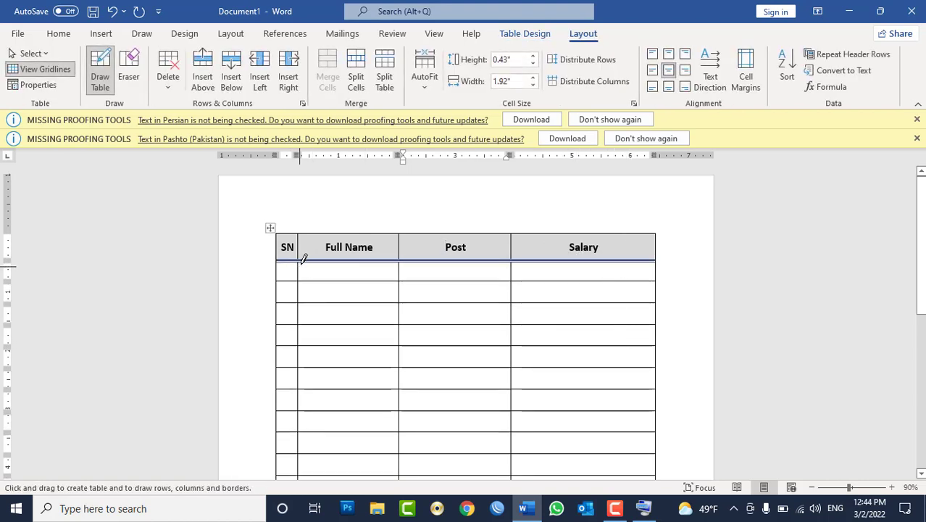
mouse_move(299, 250)
mouse_down()
mouse_move(301, 484)
mouse_move(300, 337)
mouse_up()
scroll(406, 296, up, 3)
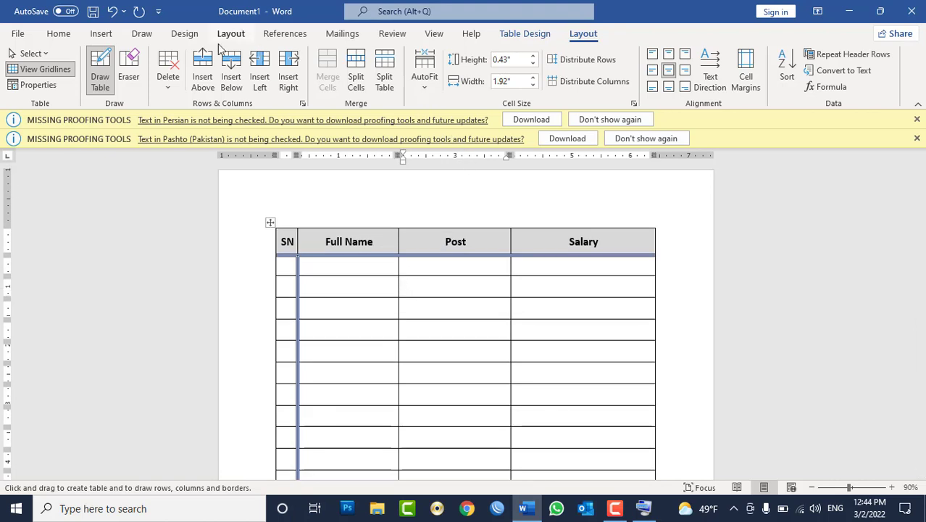
click(102, 67)
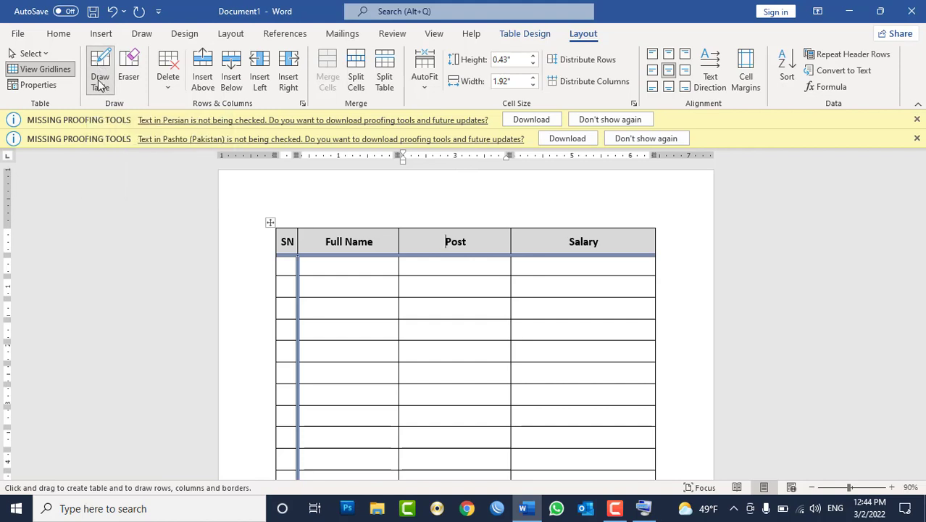
click(100, 73)
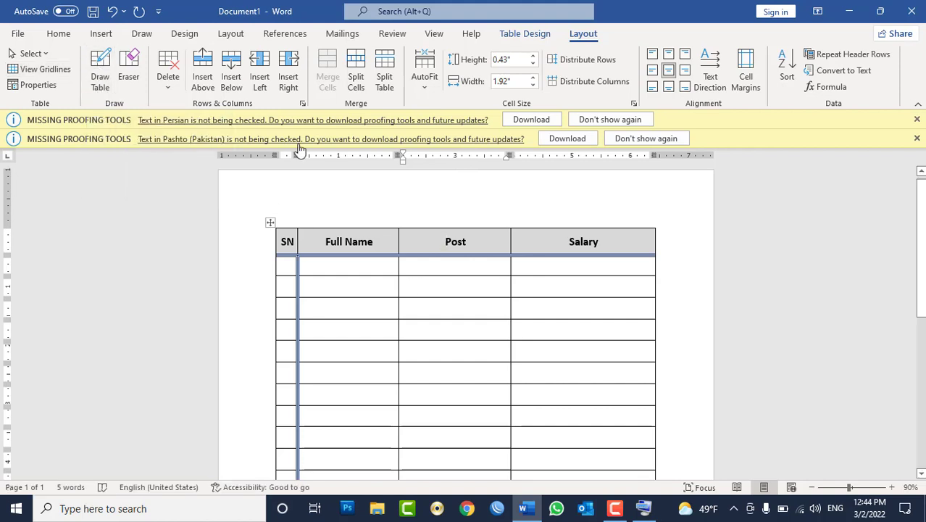
click(58, 33)
click(280, 226)
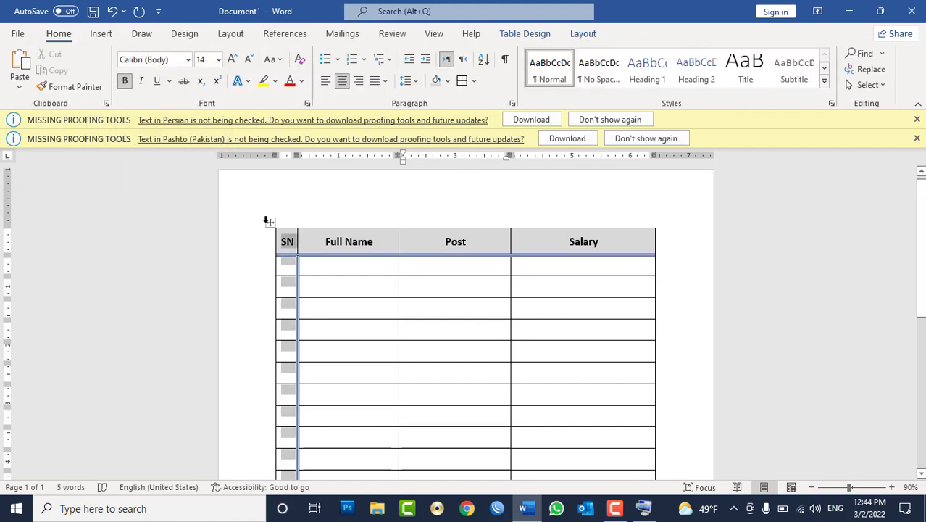
click(270, 221)
click(475, 81)
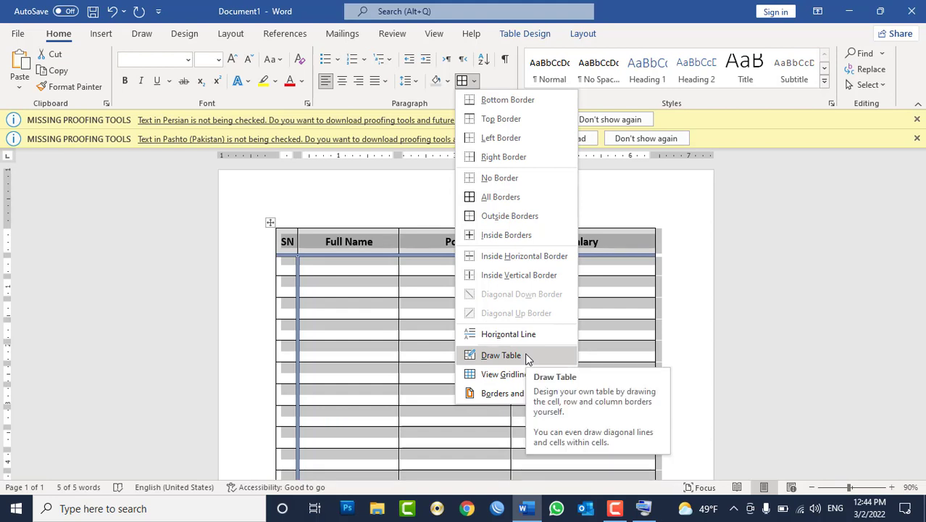
click(410, 194)
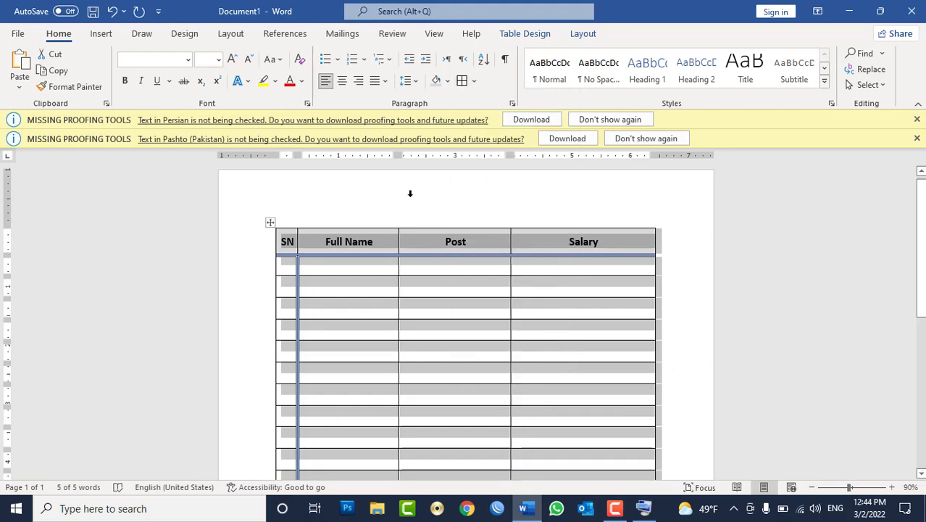